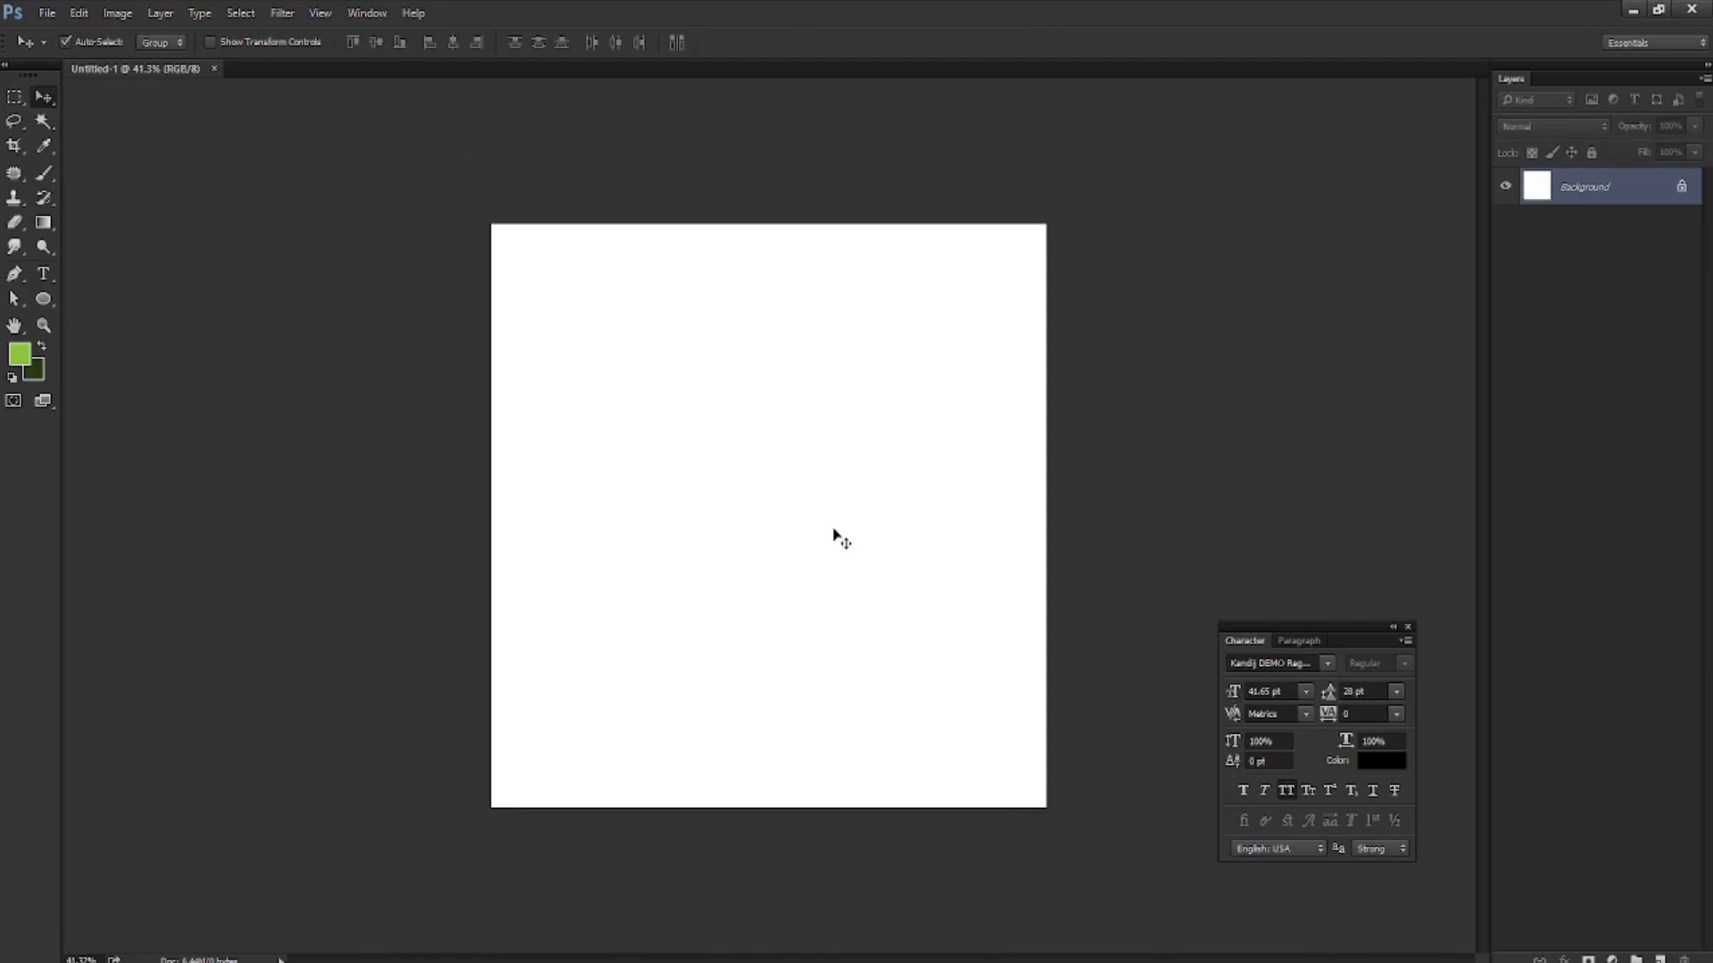
Create a new guide layout with 30 px margins on all four sides of the canvas
left_click(320, 16)
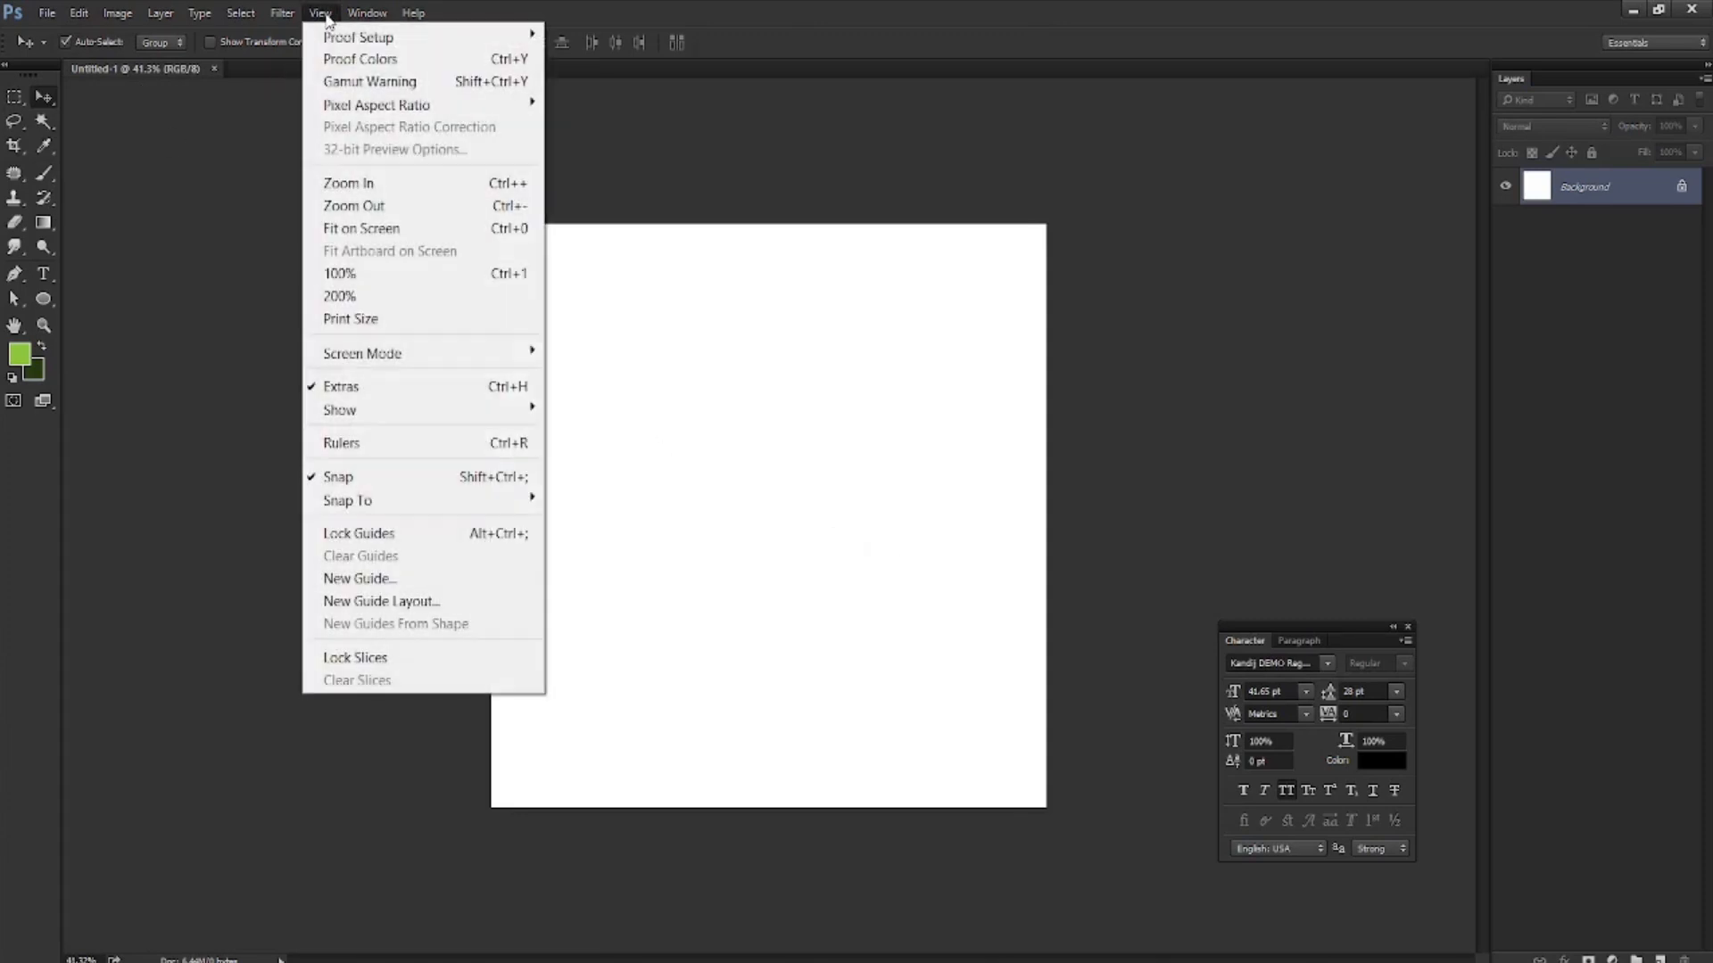
left_click(330, 601)
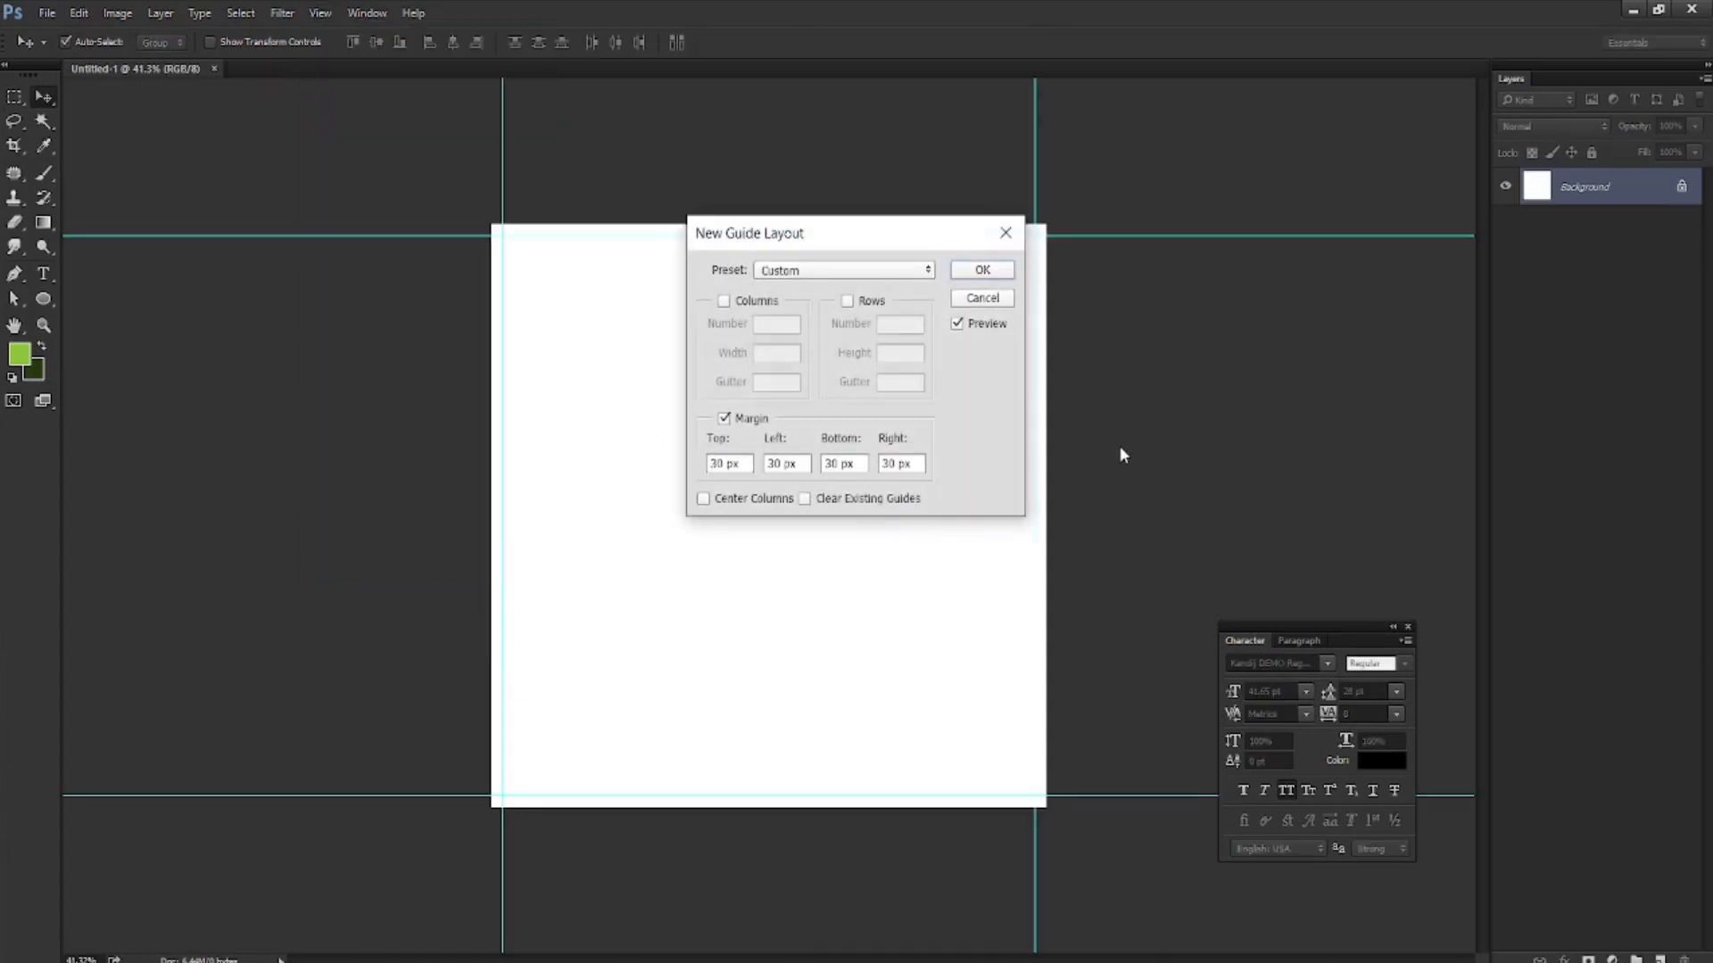
left_click(983, 271)
scroll(849, 540, "up", 1)
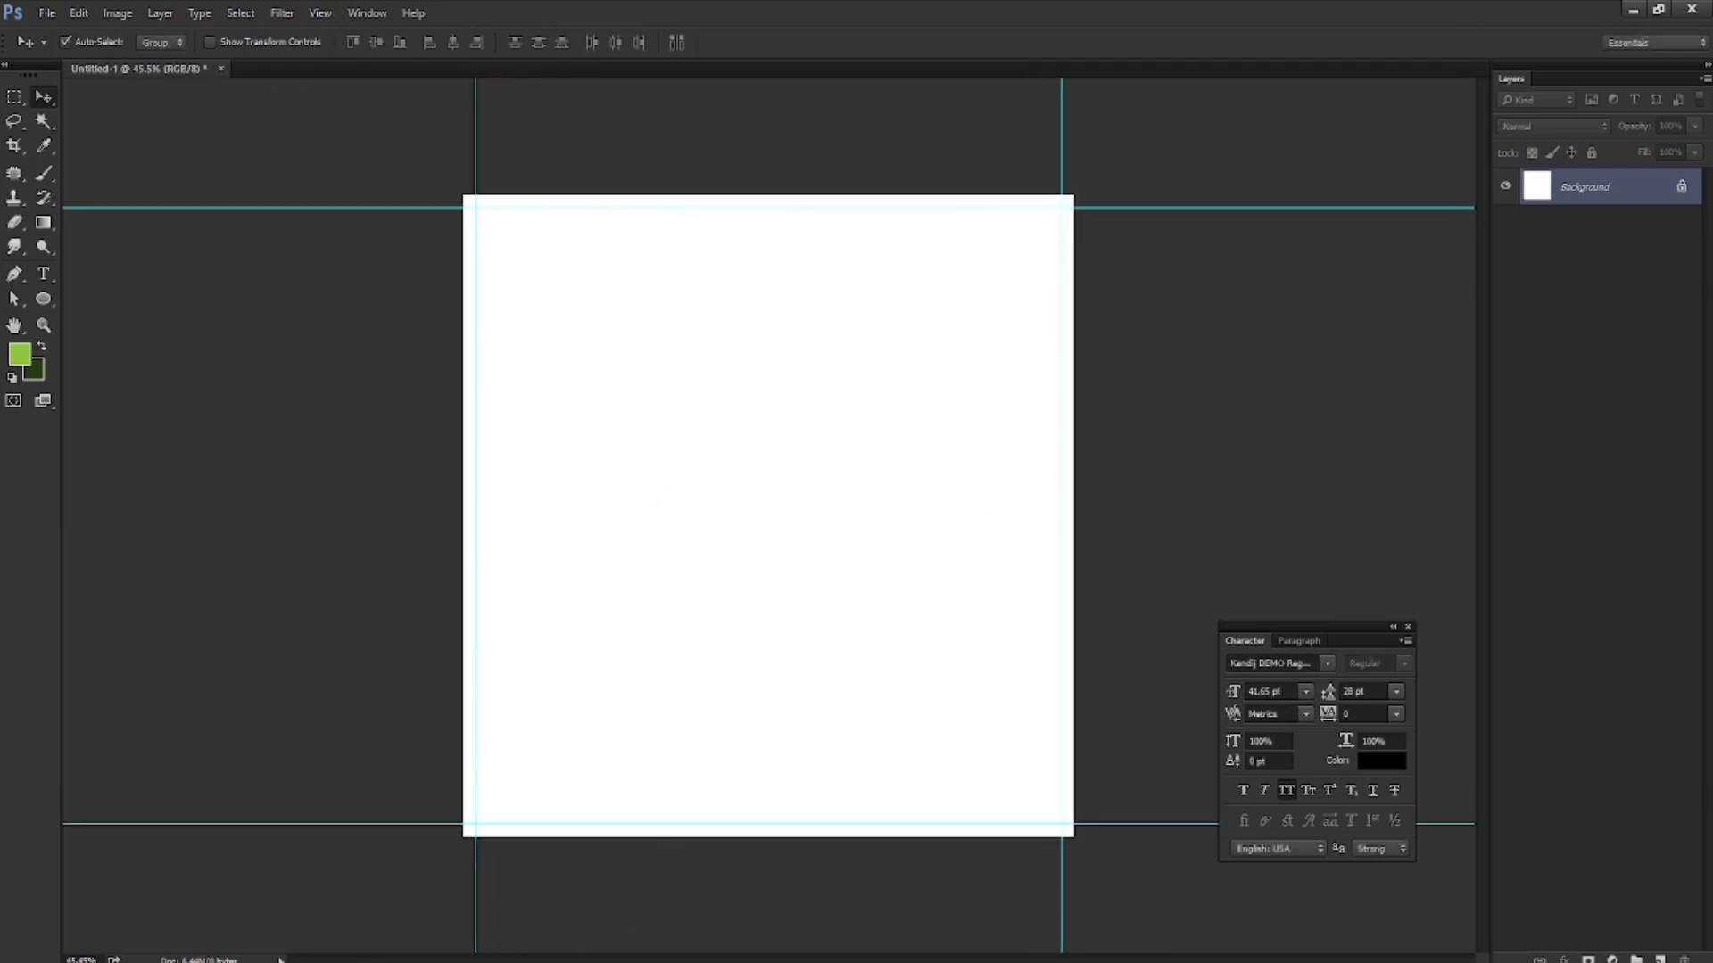
Place the juice carton image pngwing.com (15) from Downloads, scale it to about 35.2%, and position it in the canvas's lower half
mouse_move(517, 959)
left_click(341, 874)
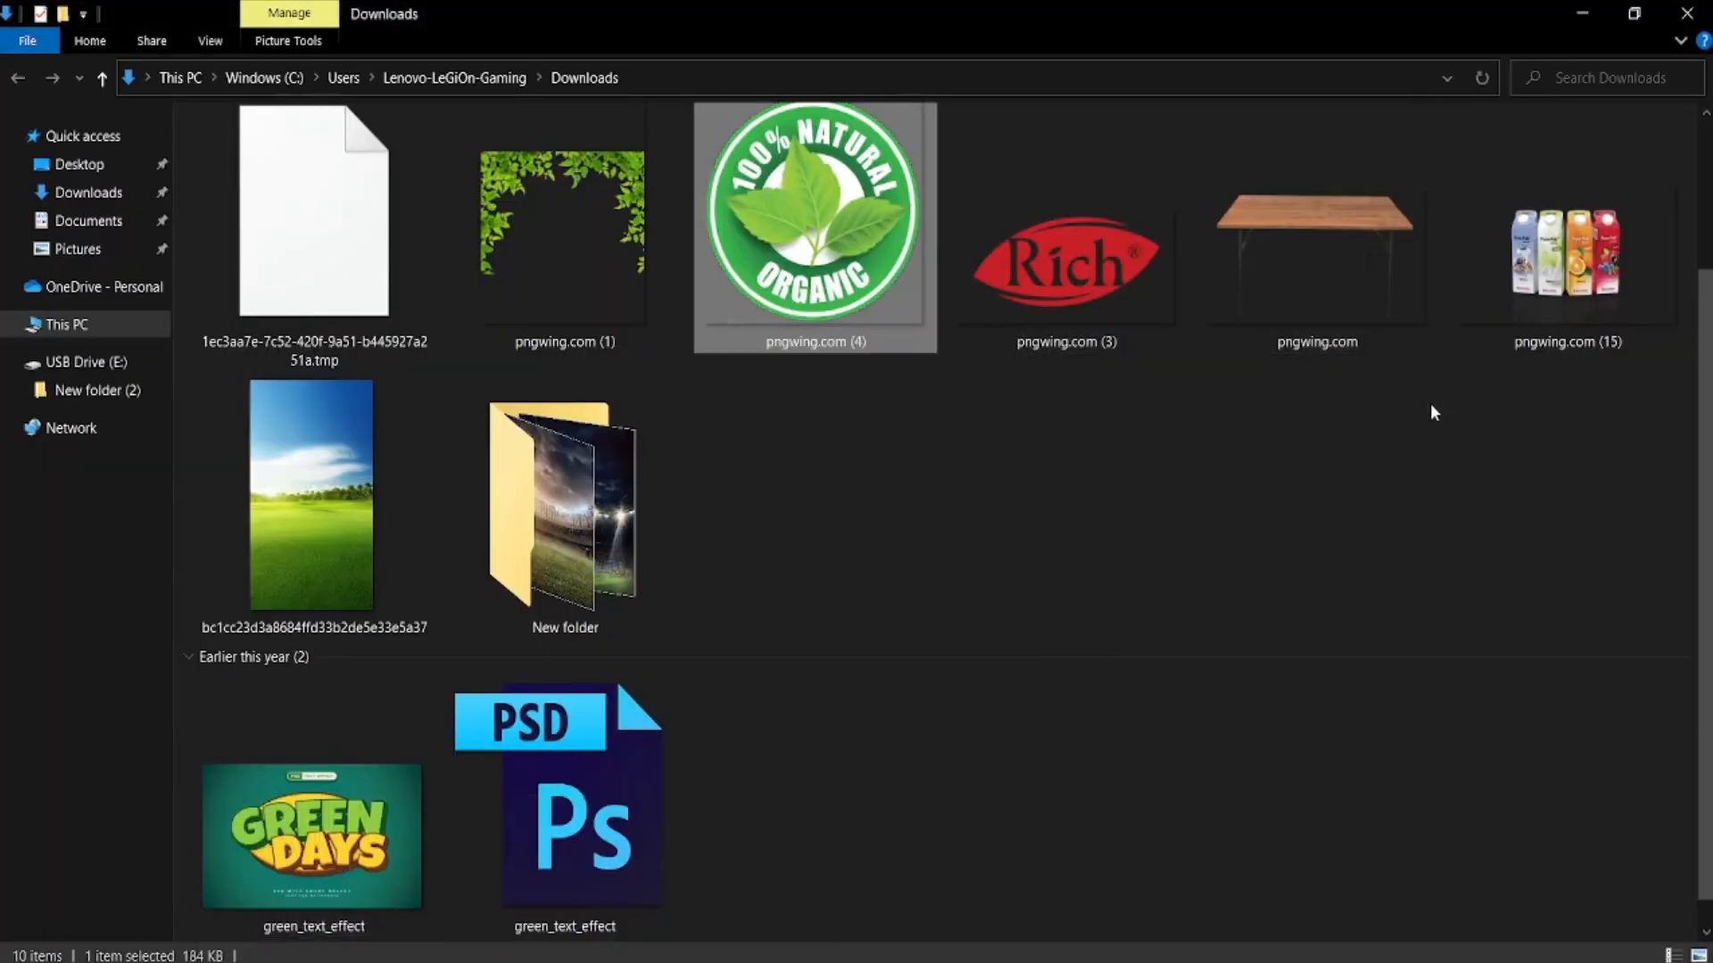
left_click_drag(1546, 272, 762, 620)
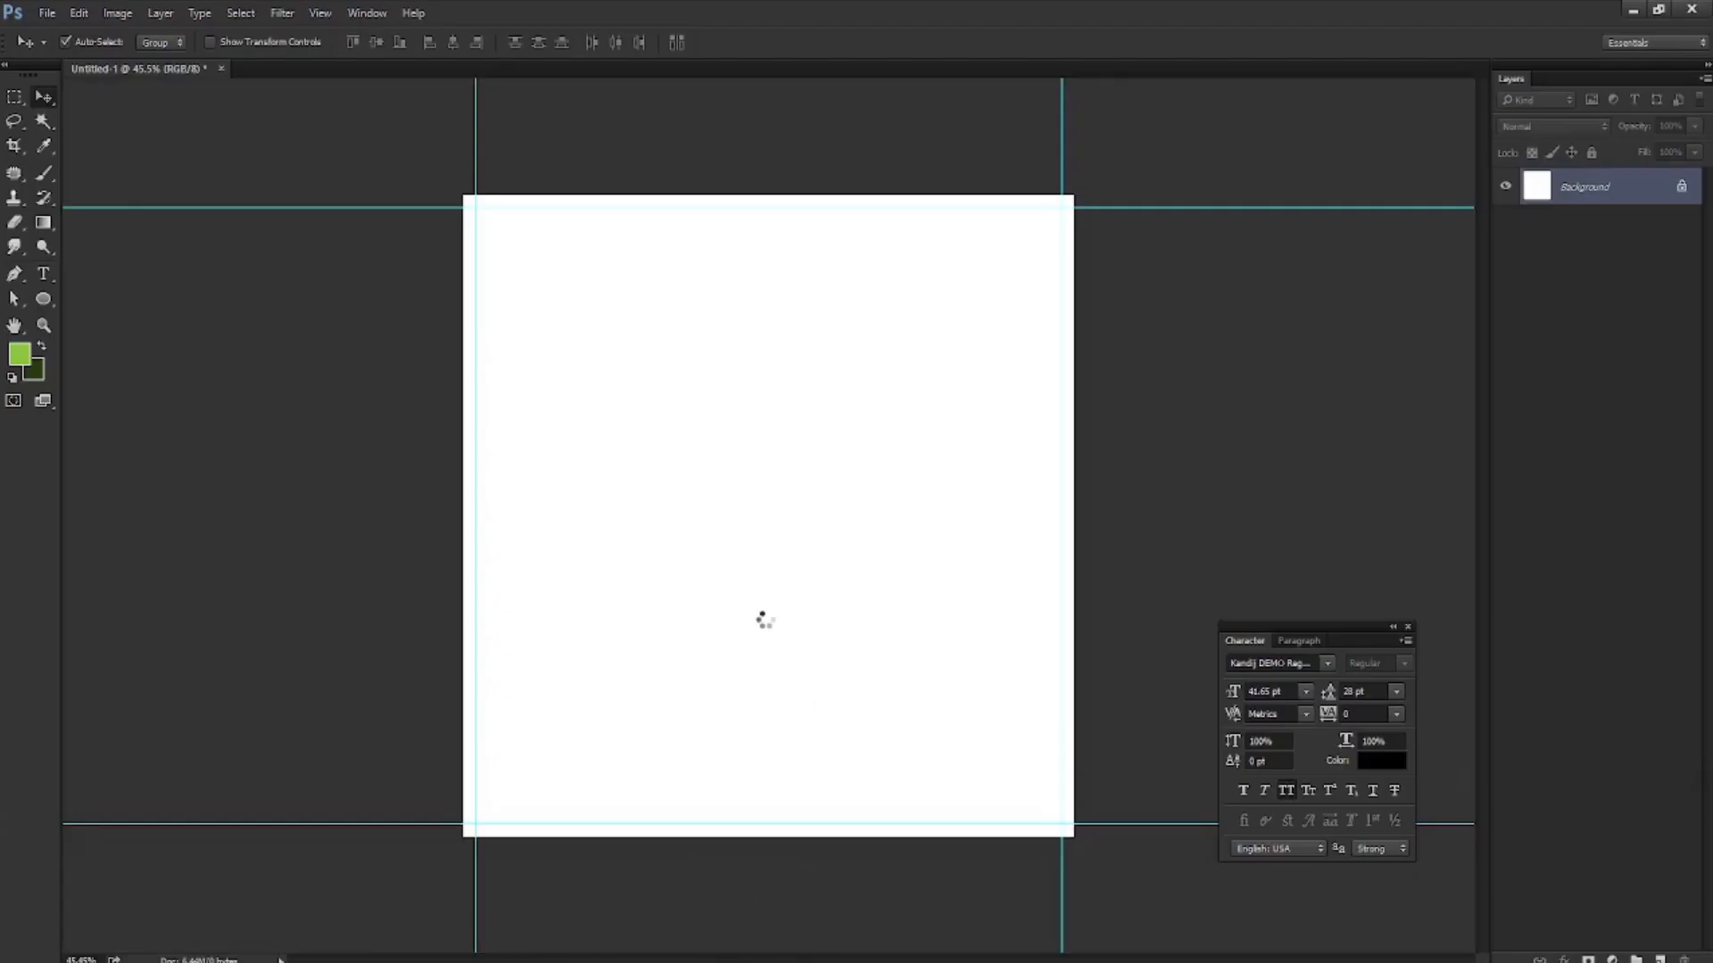
left_click_drag(838, 513, 833, 596)
left_click_drag(1073, 408, 1192, 330)
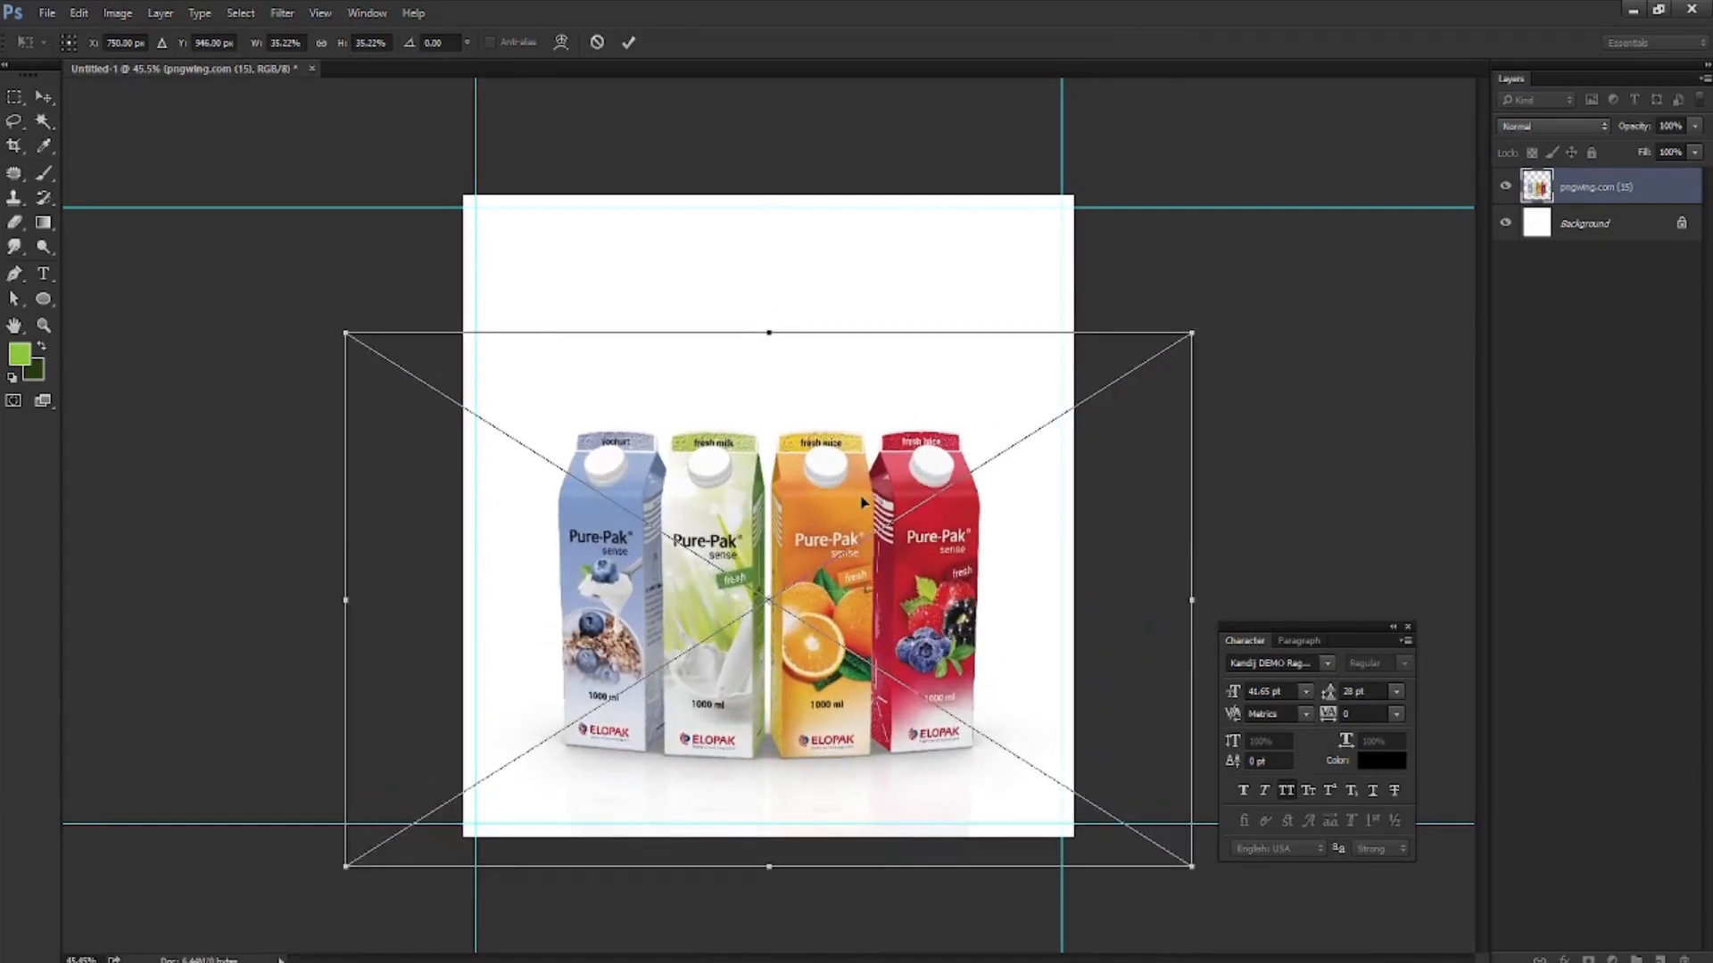
left_click_drag(858, 496, 860, 531)
key("Return")
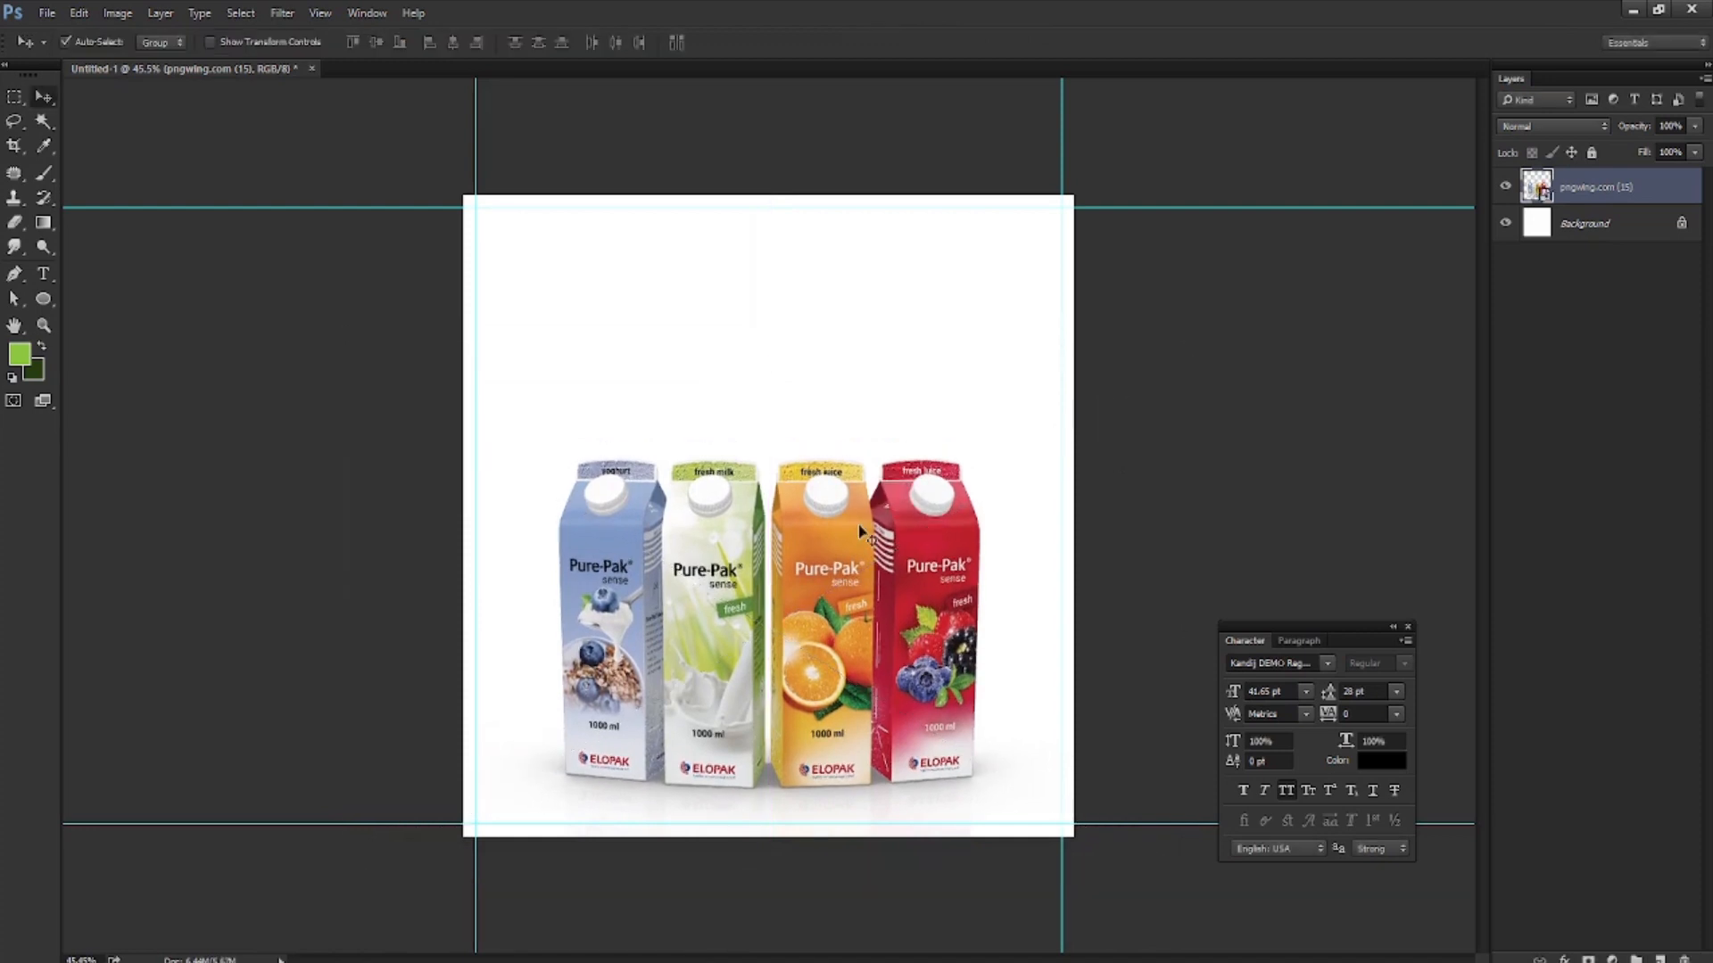
Place the wooden table image pngwing.com along the canvas's bottom at about 20.1% scale, with its layer below the cartons
left_click(339, 869)
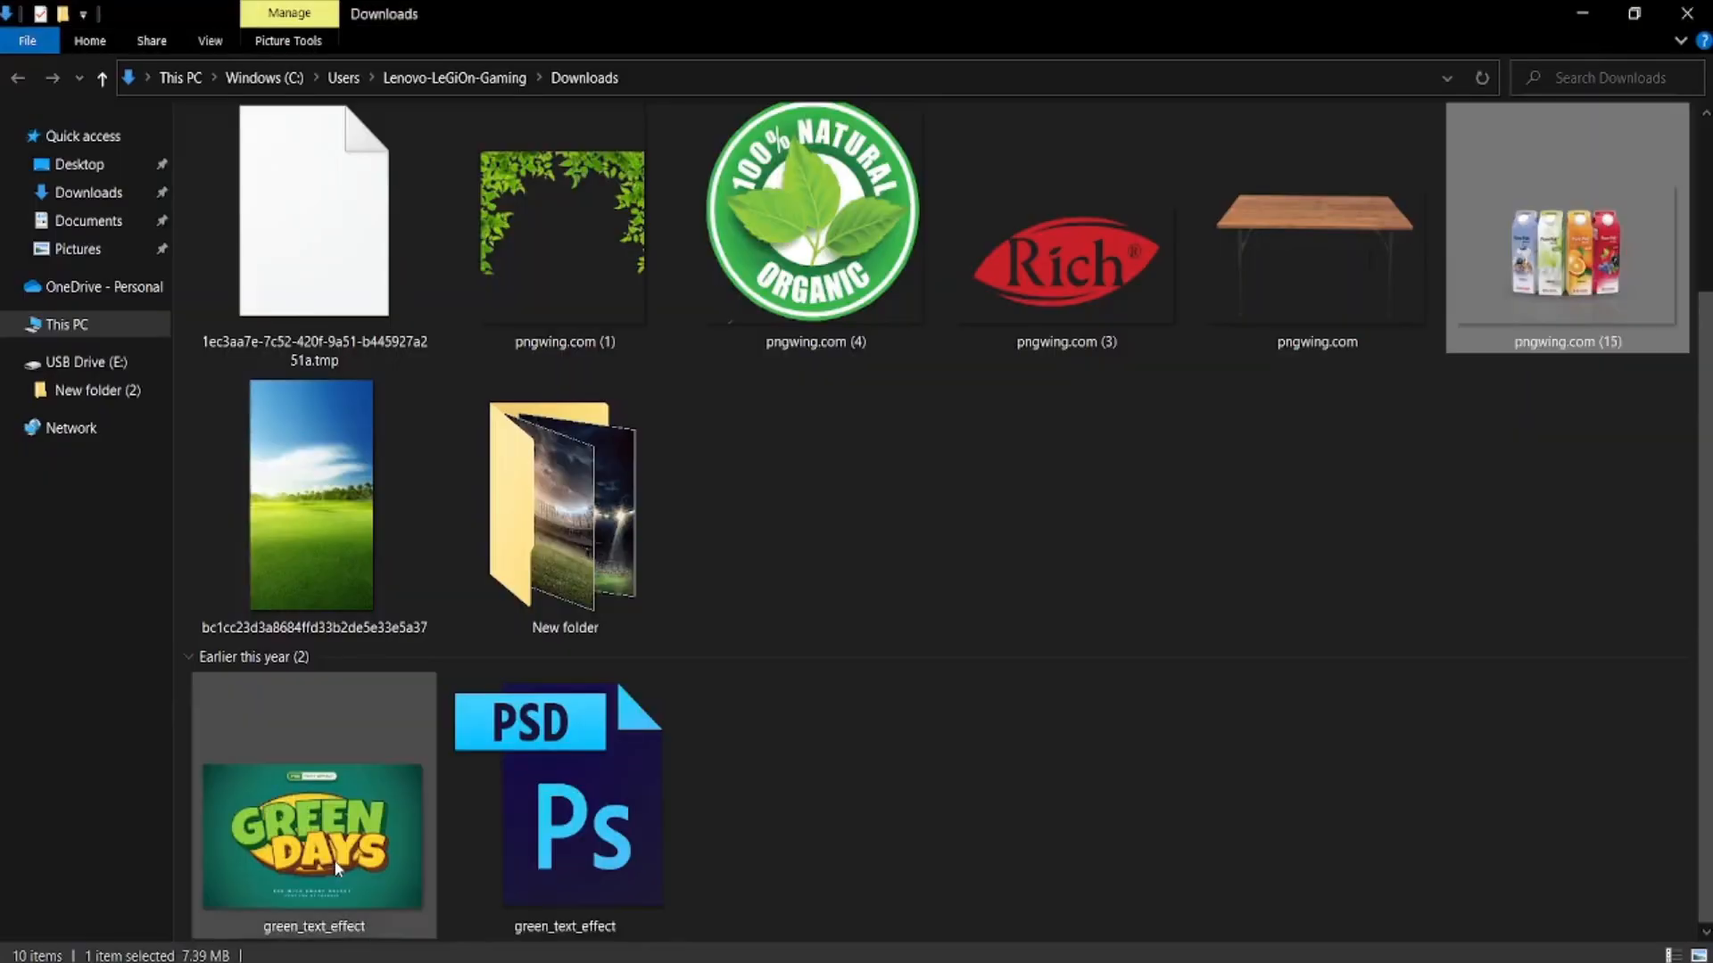
left_click(365, 528)
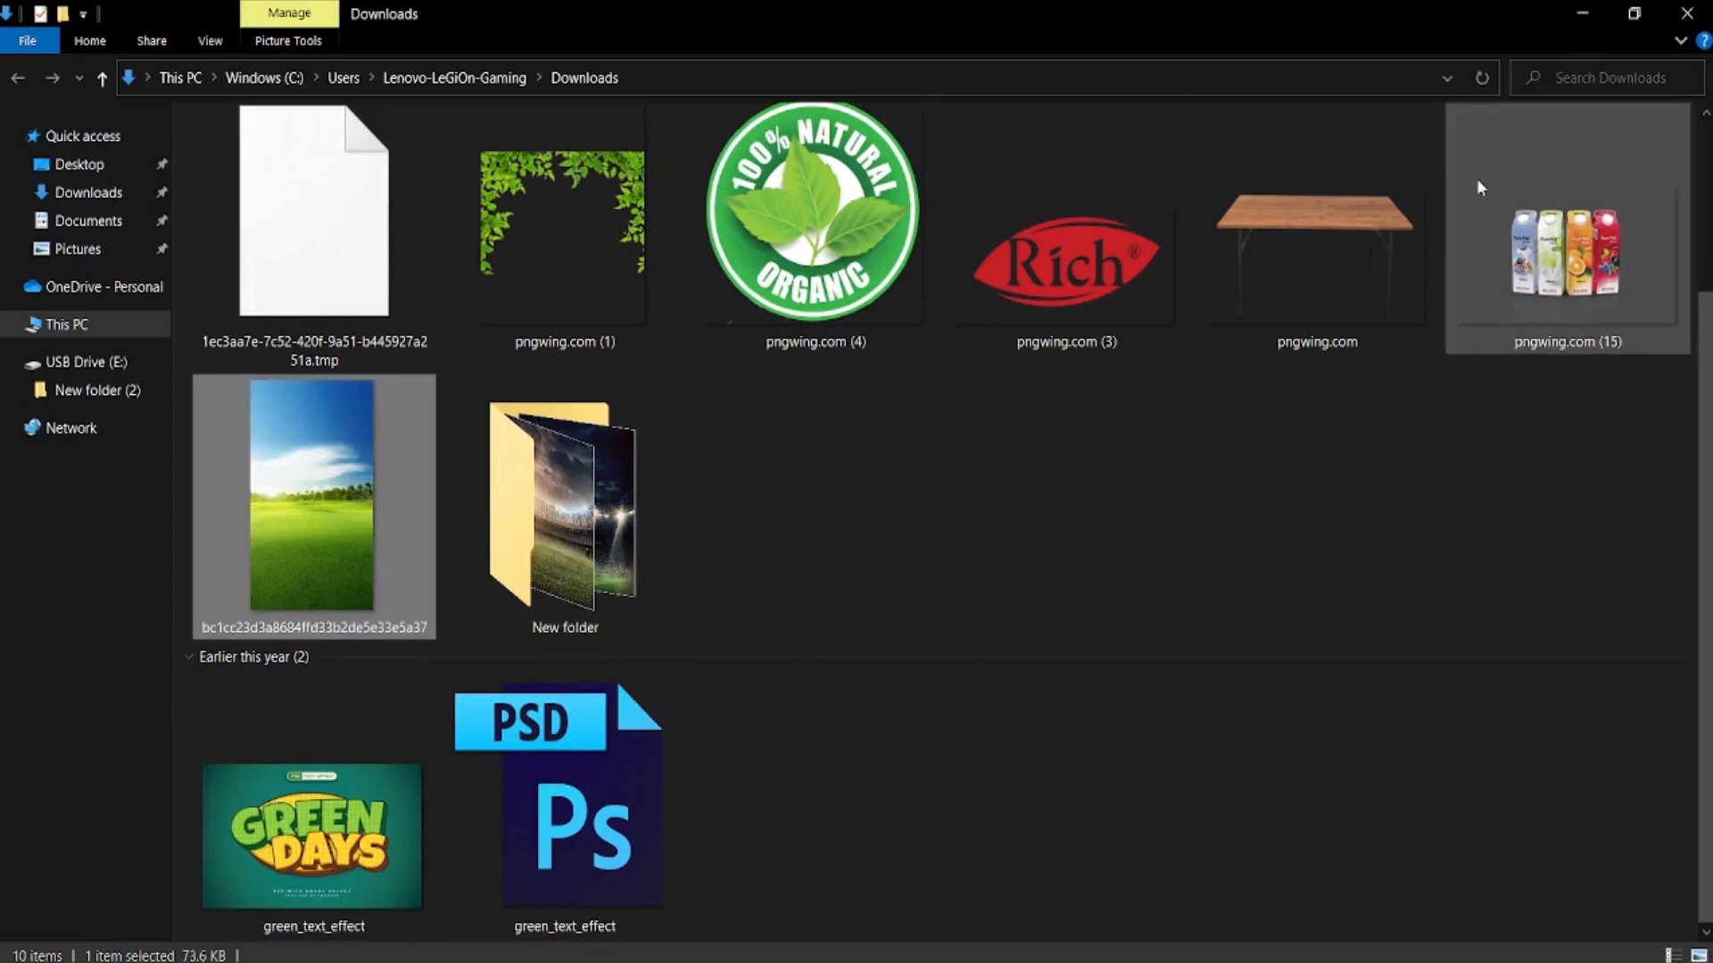
left_click(1411, 194)
left_click_drag(1304, 201, 800, 651)
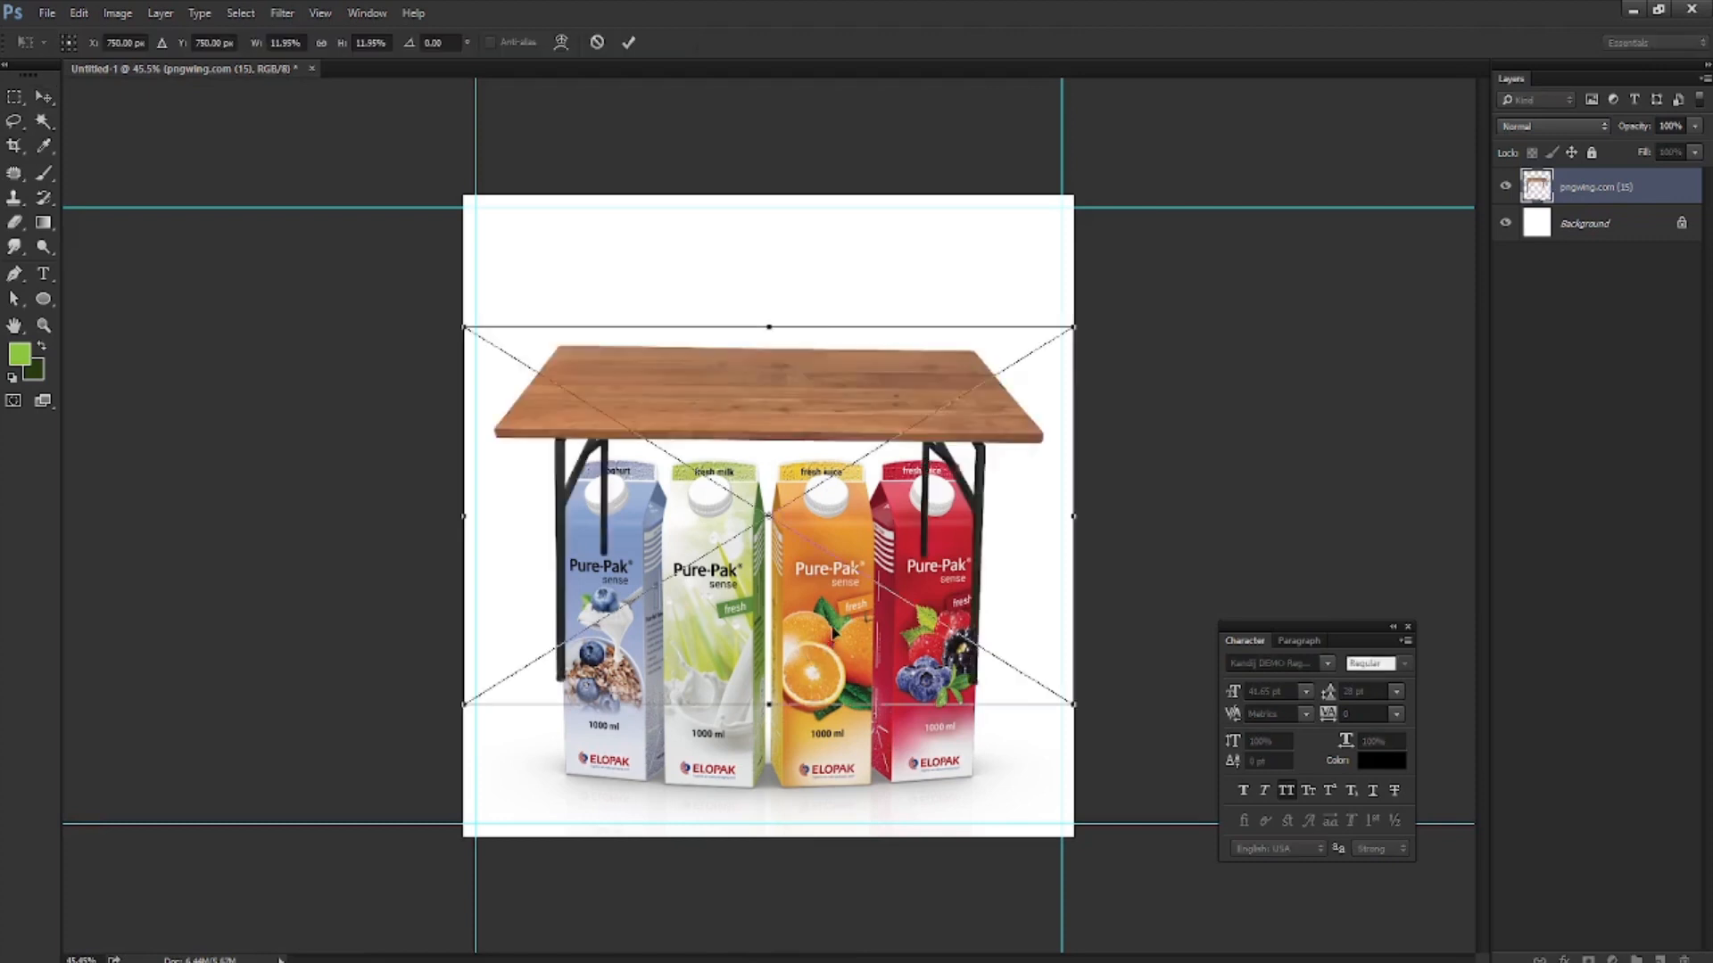
left_click_drag(805, 440, 805, 685)
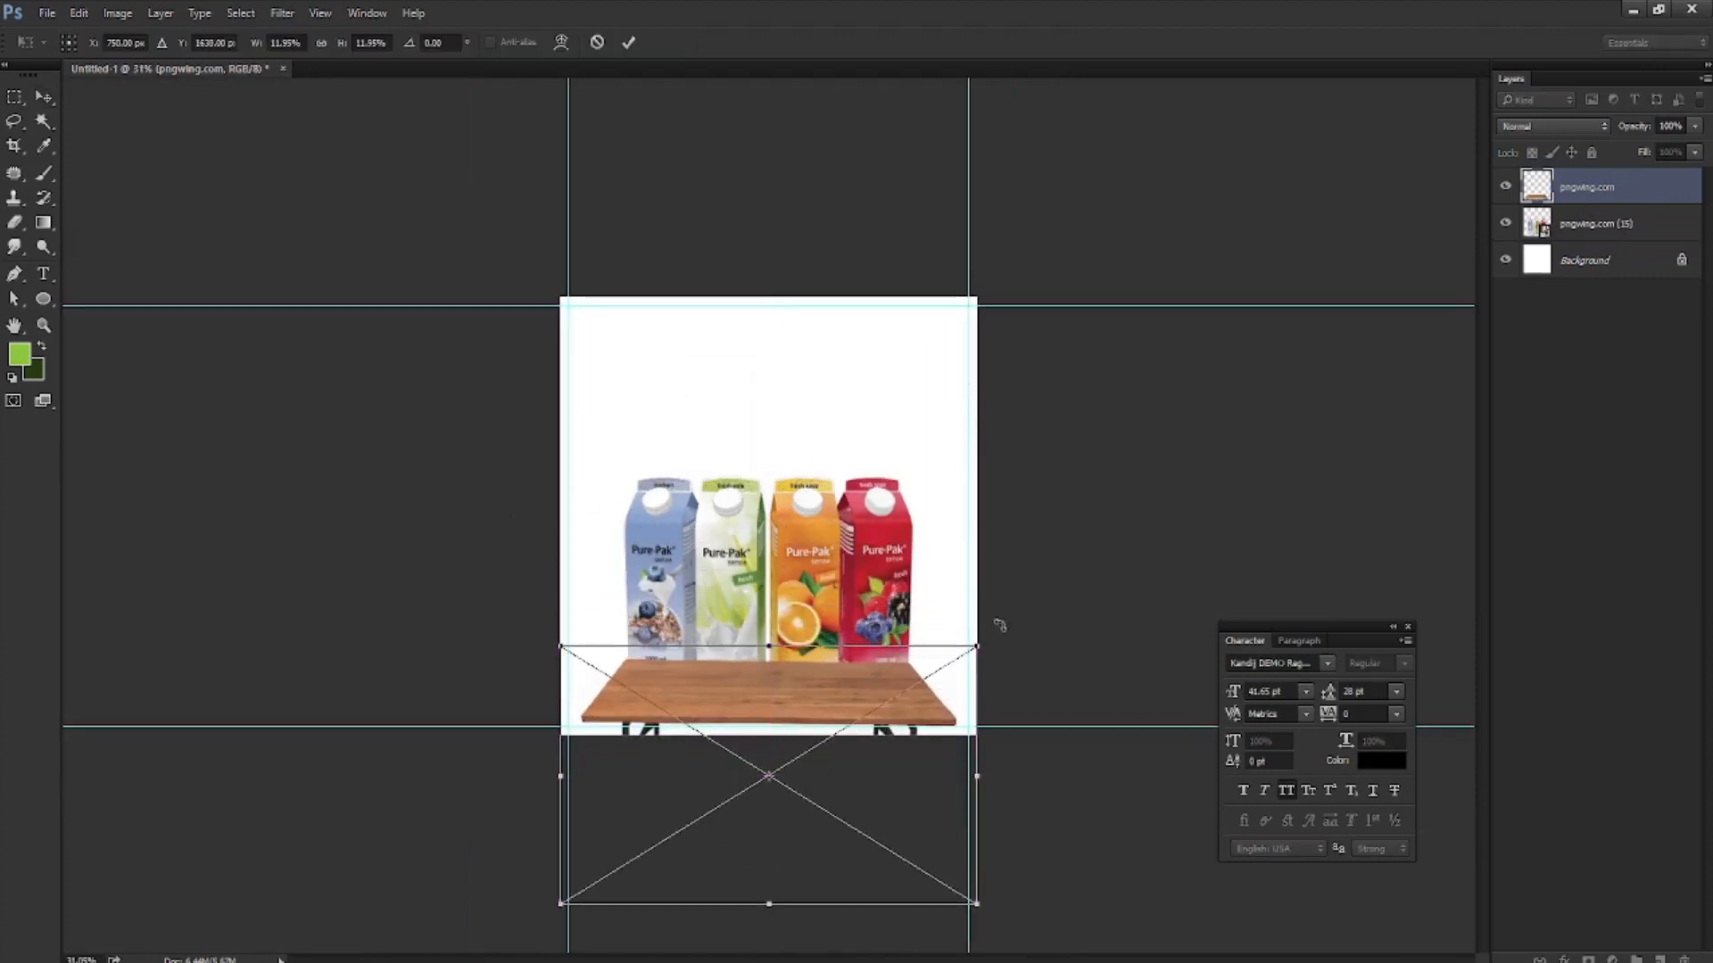
left_click_drag(977, 647, 1115, 553)
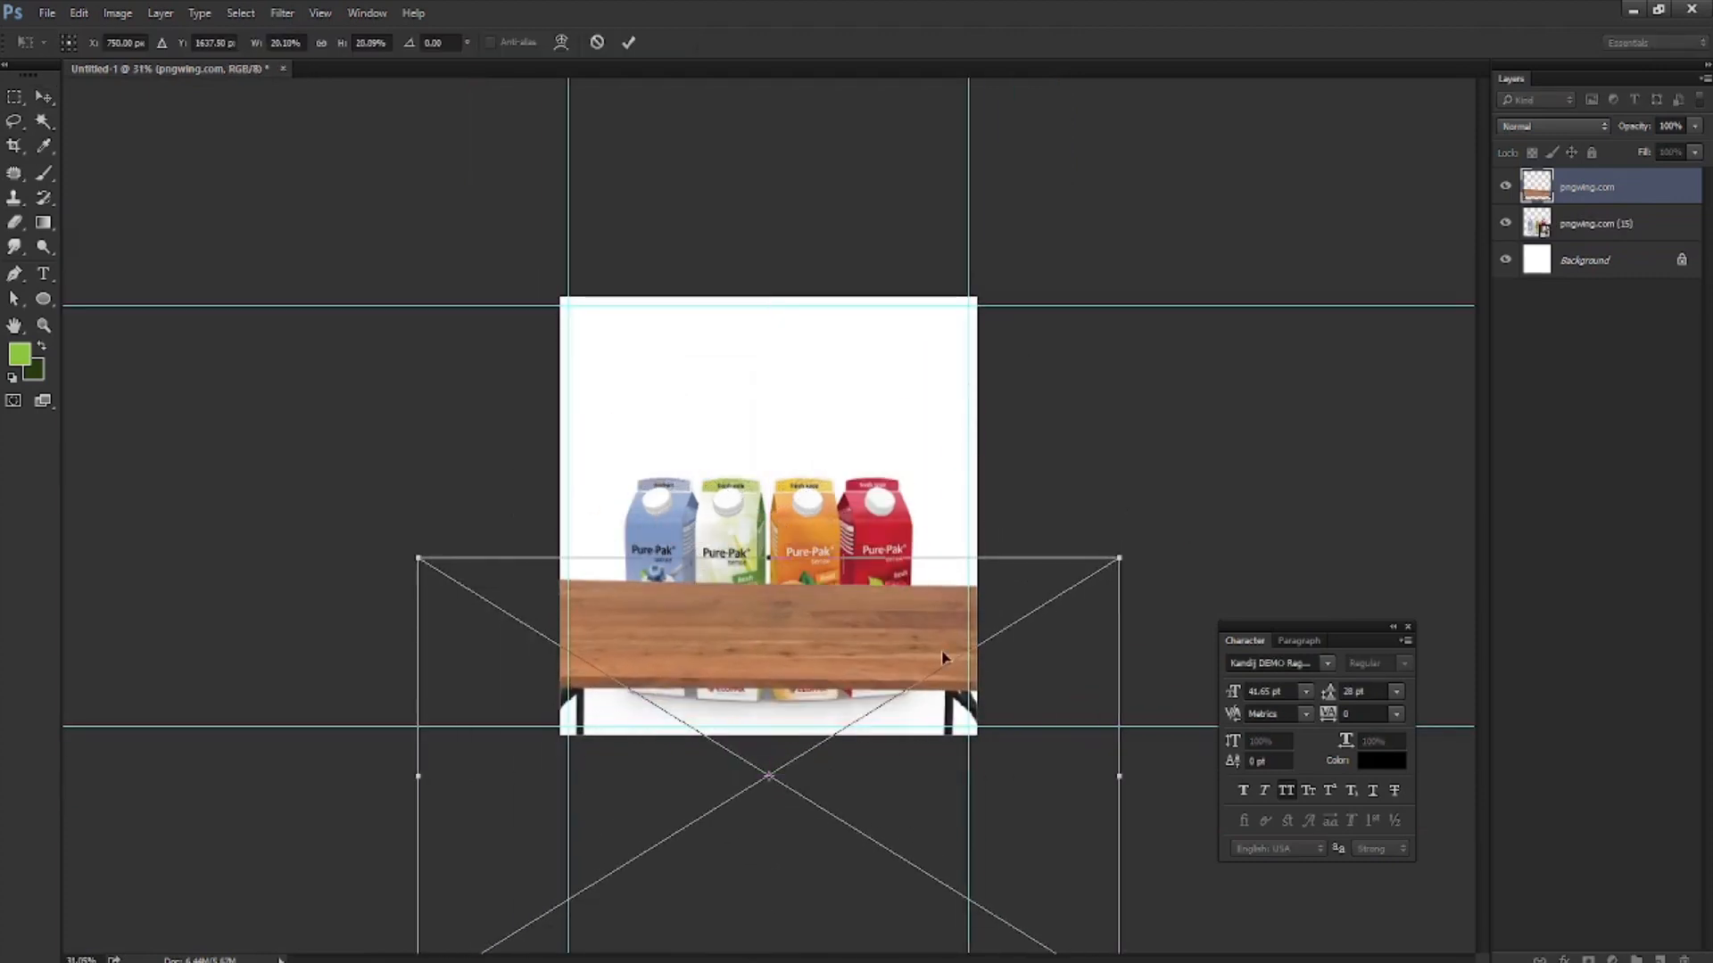
left_click_drag(906, 629, 904, 696)
key("Return")
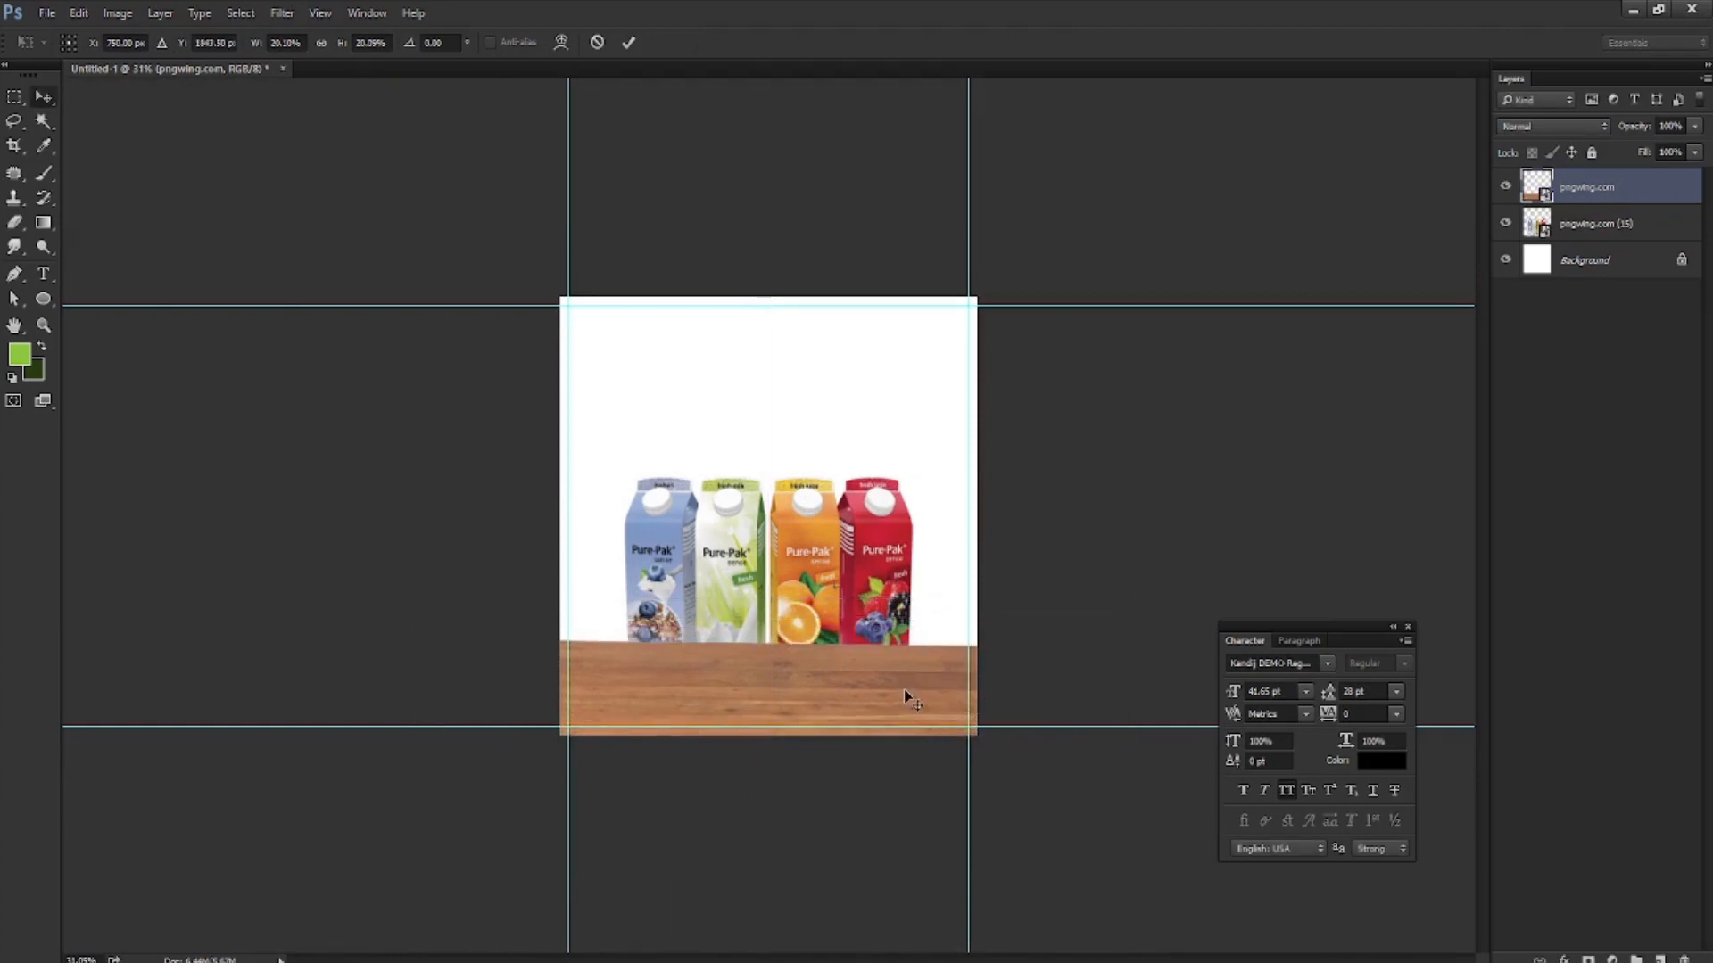
key("ctrl+bracketleft")
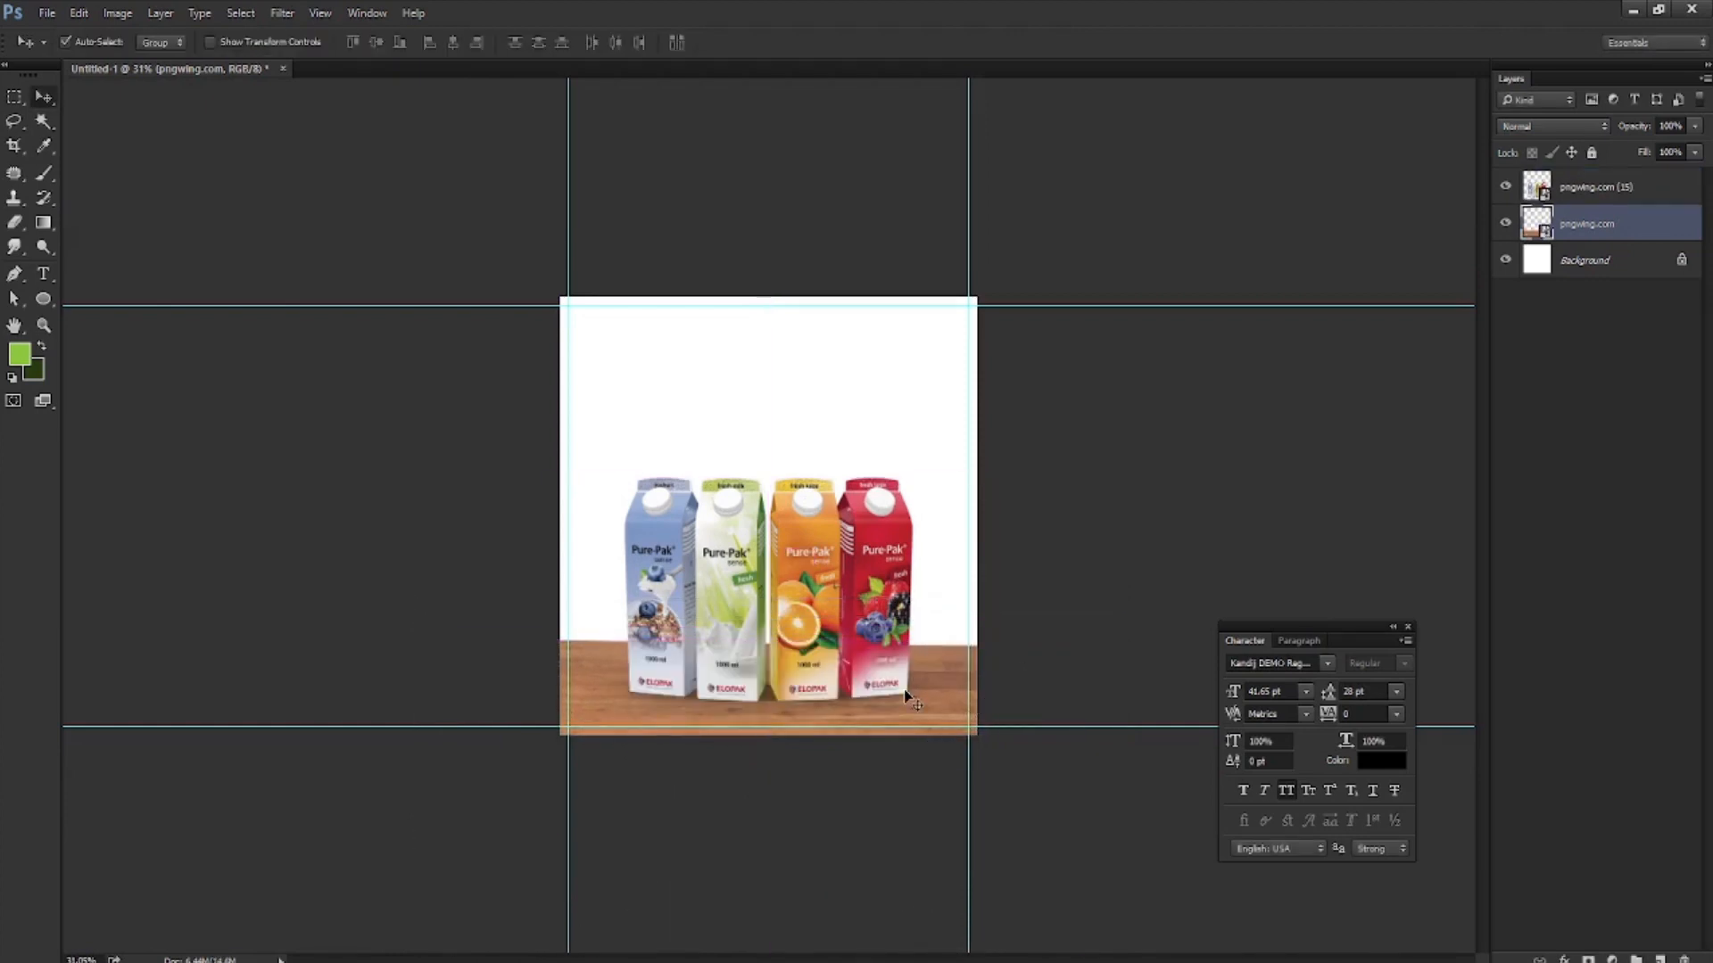
Enlarge the wooden table to about 23% and rotate it about -0.84° to level its back edge
scroll(873, 654, "up", 2)
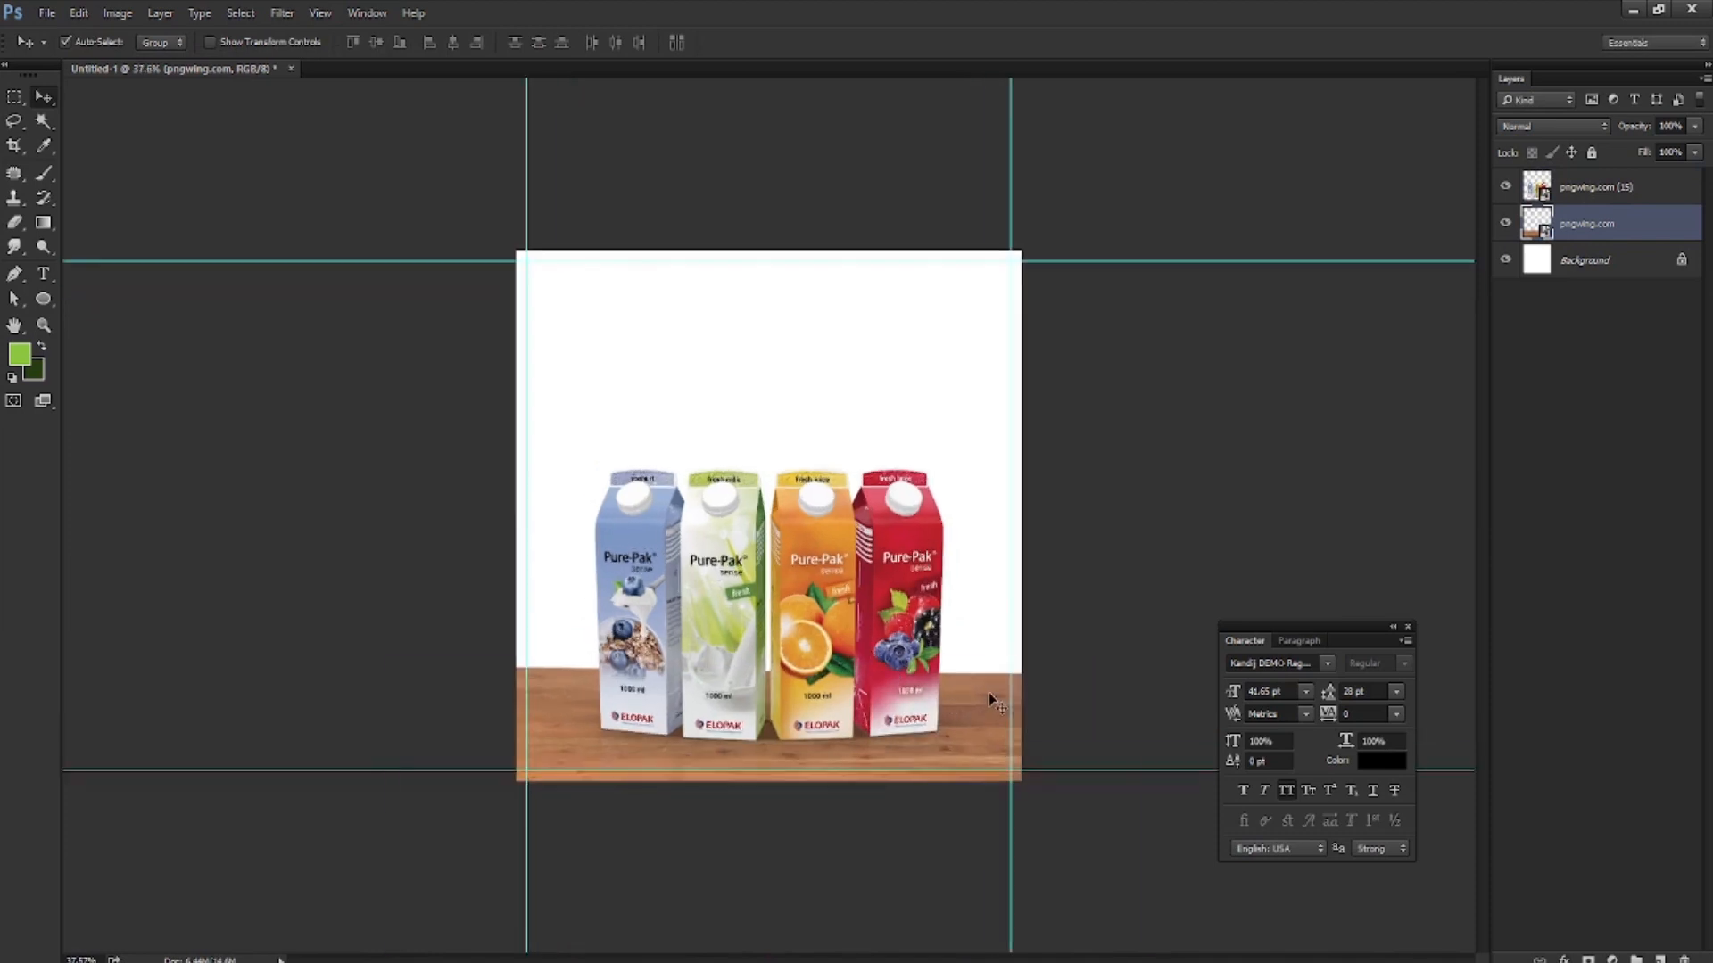
key("ctrl+t")
left_click_drag(1197, 641, 1259, 605)
scroll(1059, 614, "down", 2)
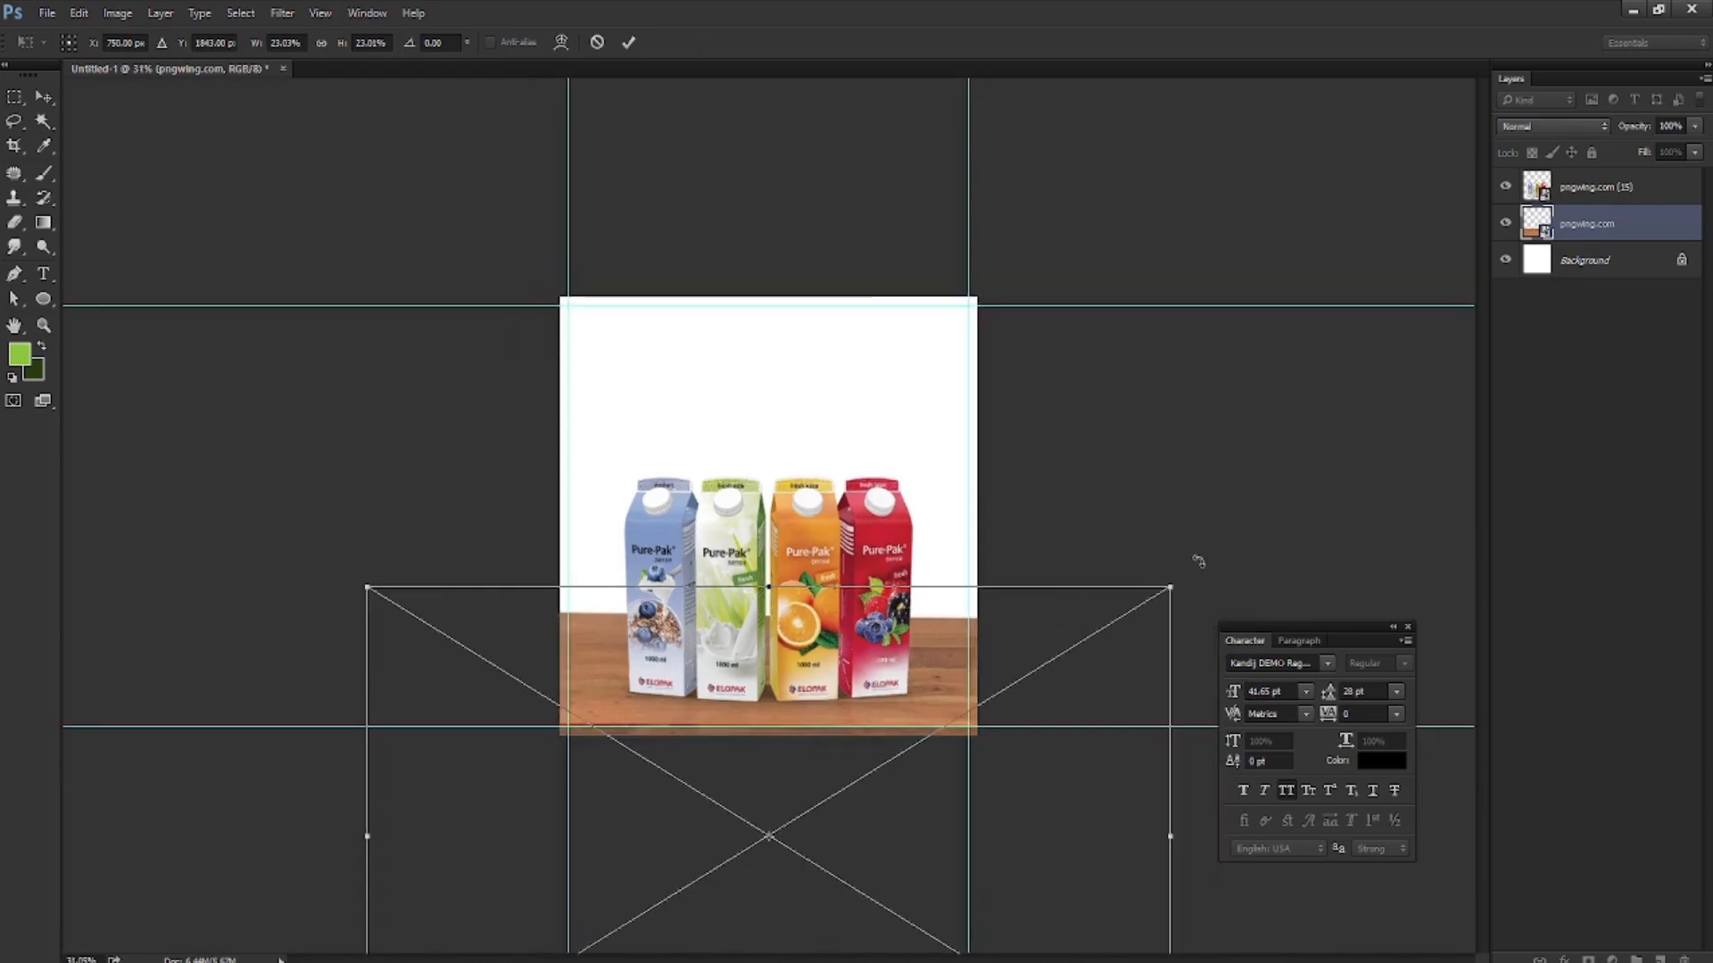
left_click_drag(1198, 561, 1193, 557)
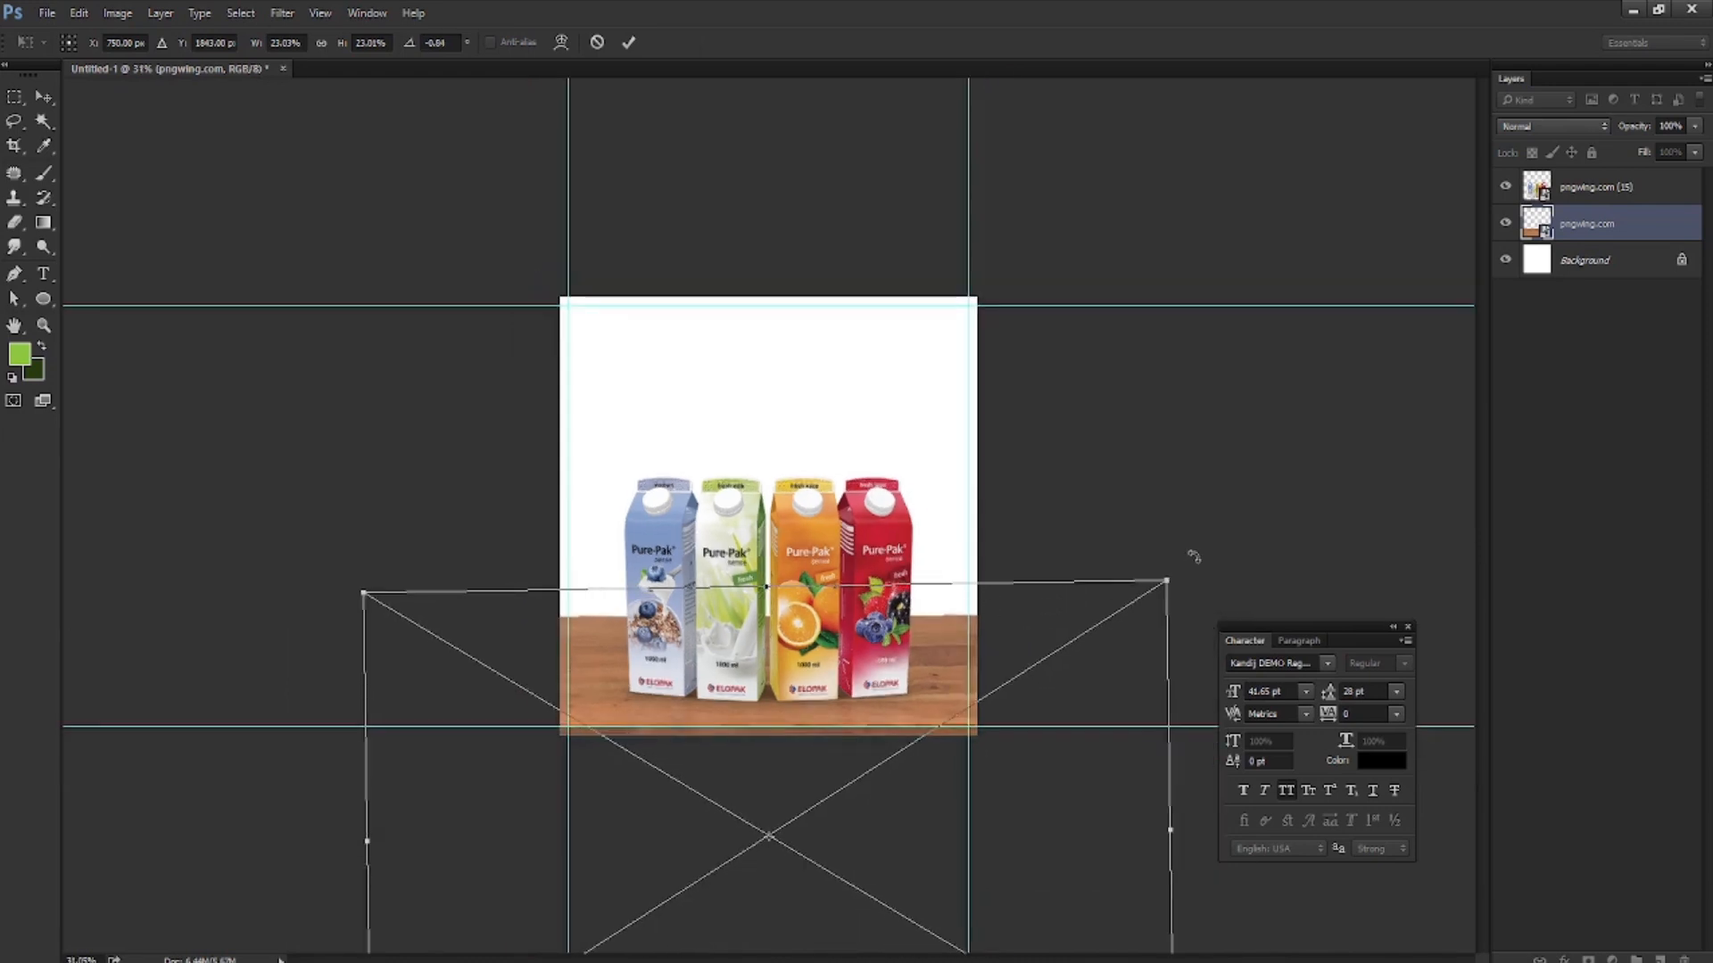
key("Return")
Place the sky and green field image from Downloads and enlarge it to about 82.5% so it covers the canvas
scroll(1025, 678, "up", 1)
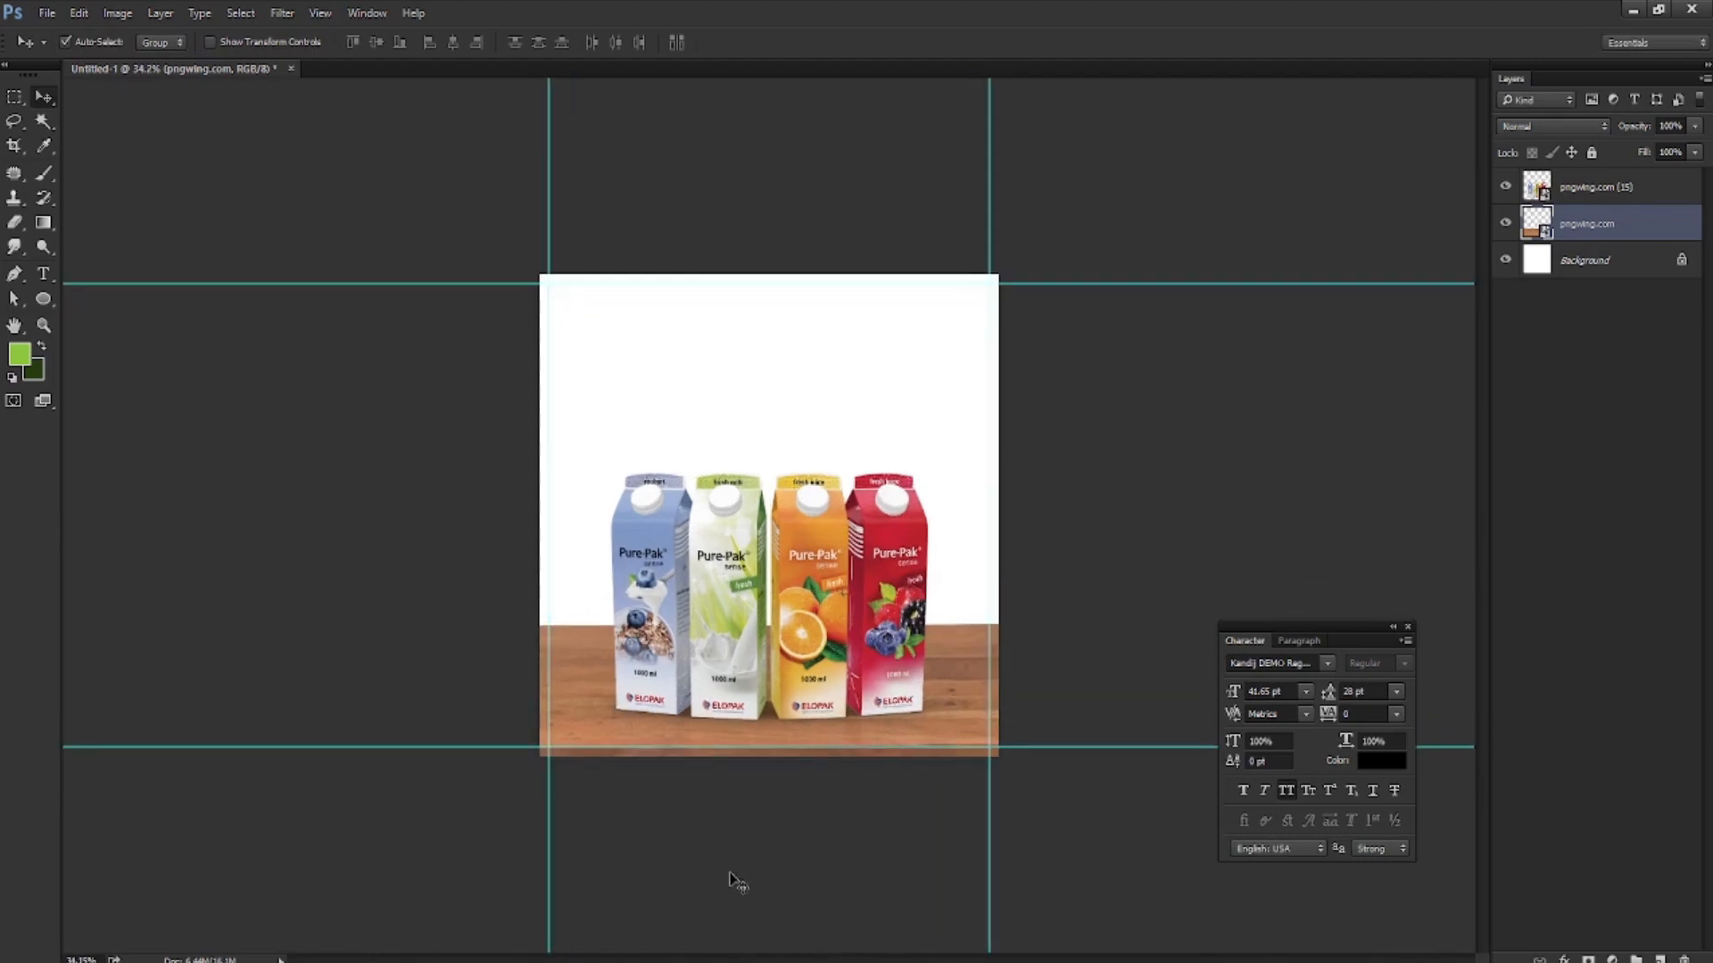
scroll(701, 771, "up", 1)
mouse_move(514, 943)
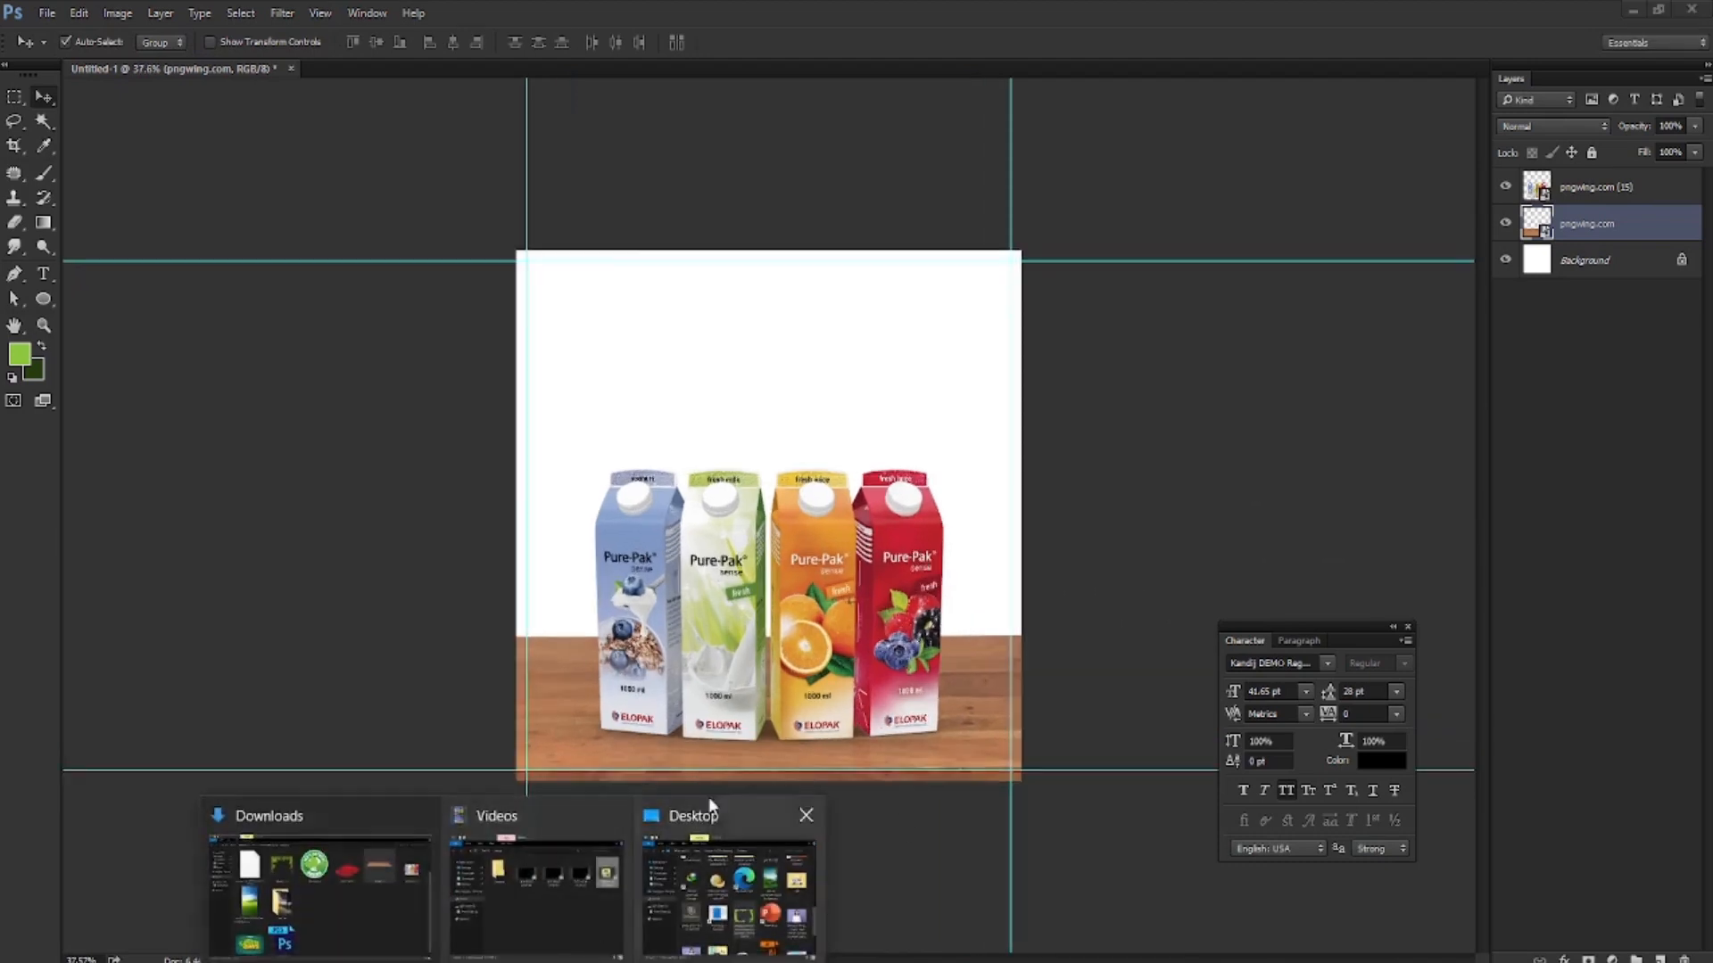
left_click(337, 879)
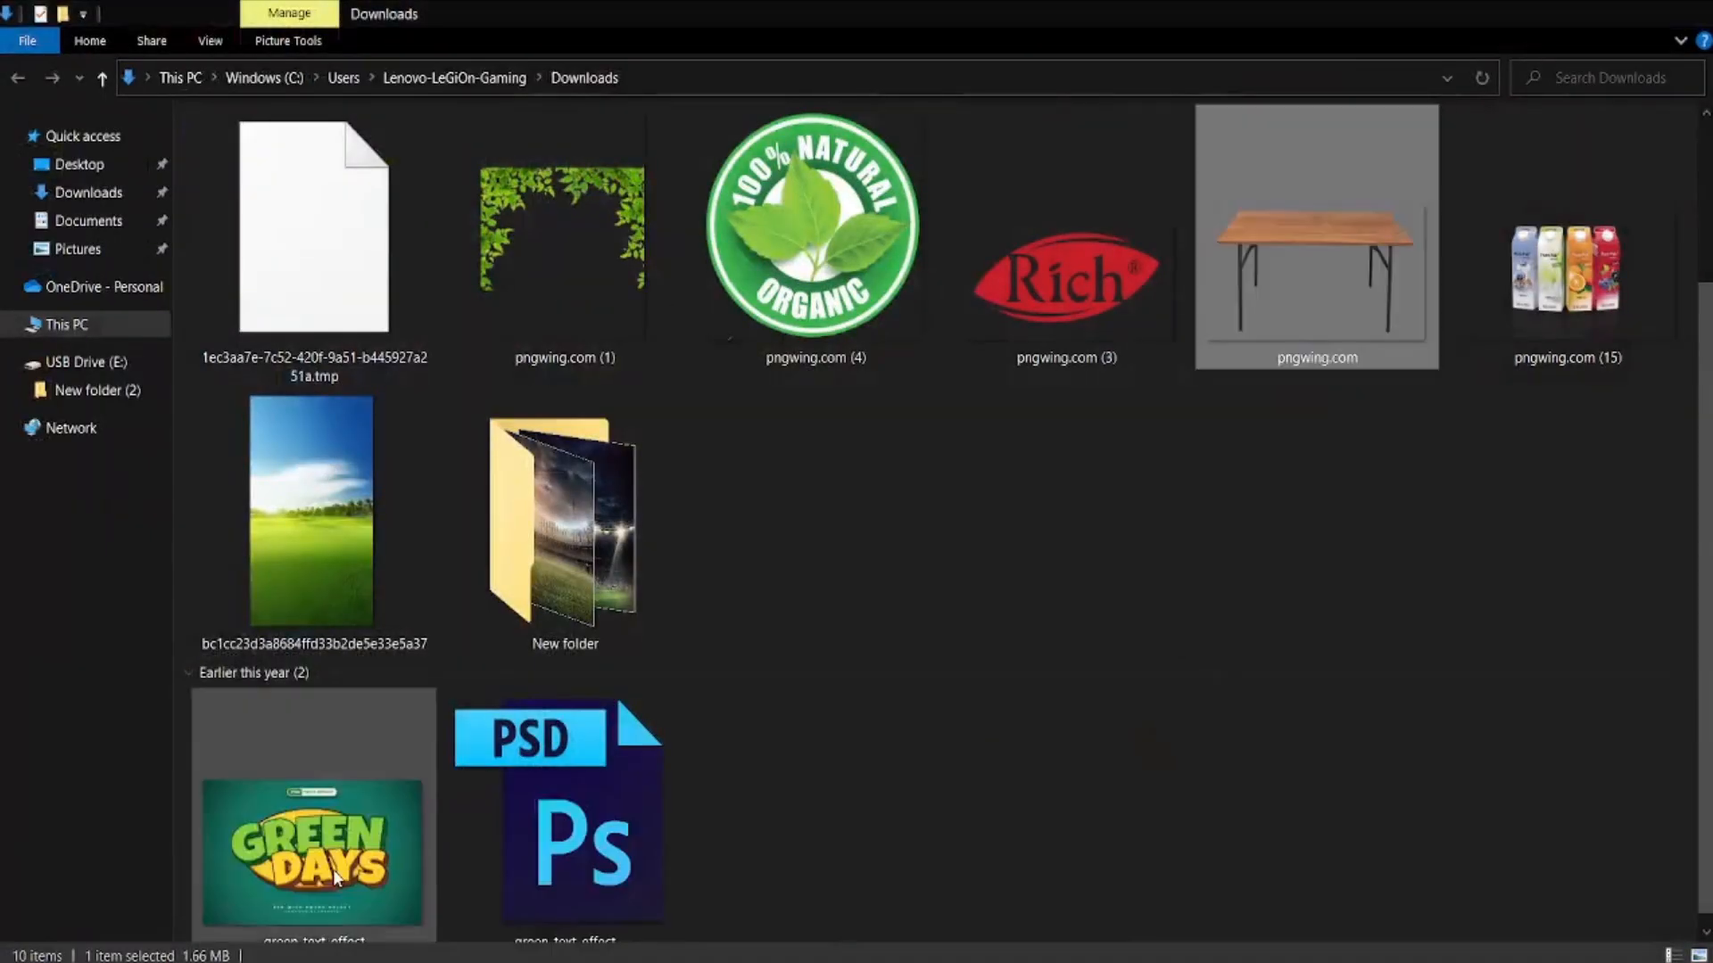
left_click(409, 575)
left_click_drag(316, 509, 769, 573)
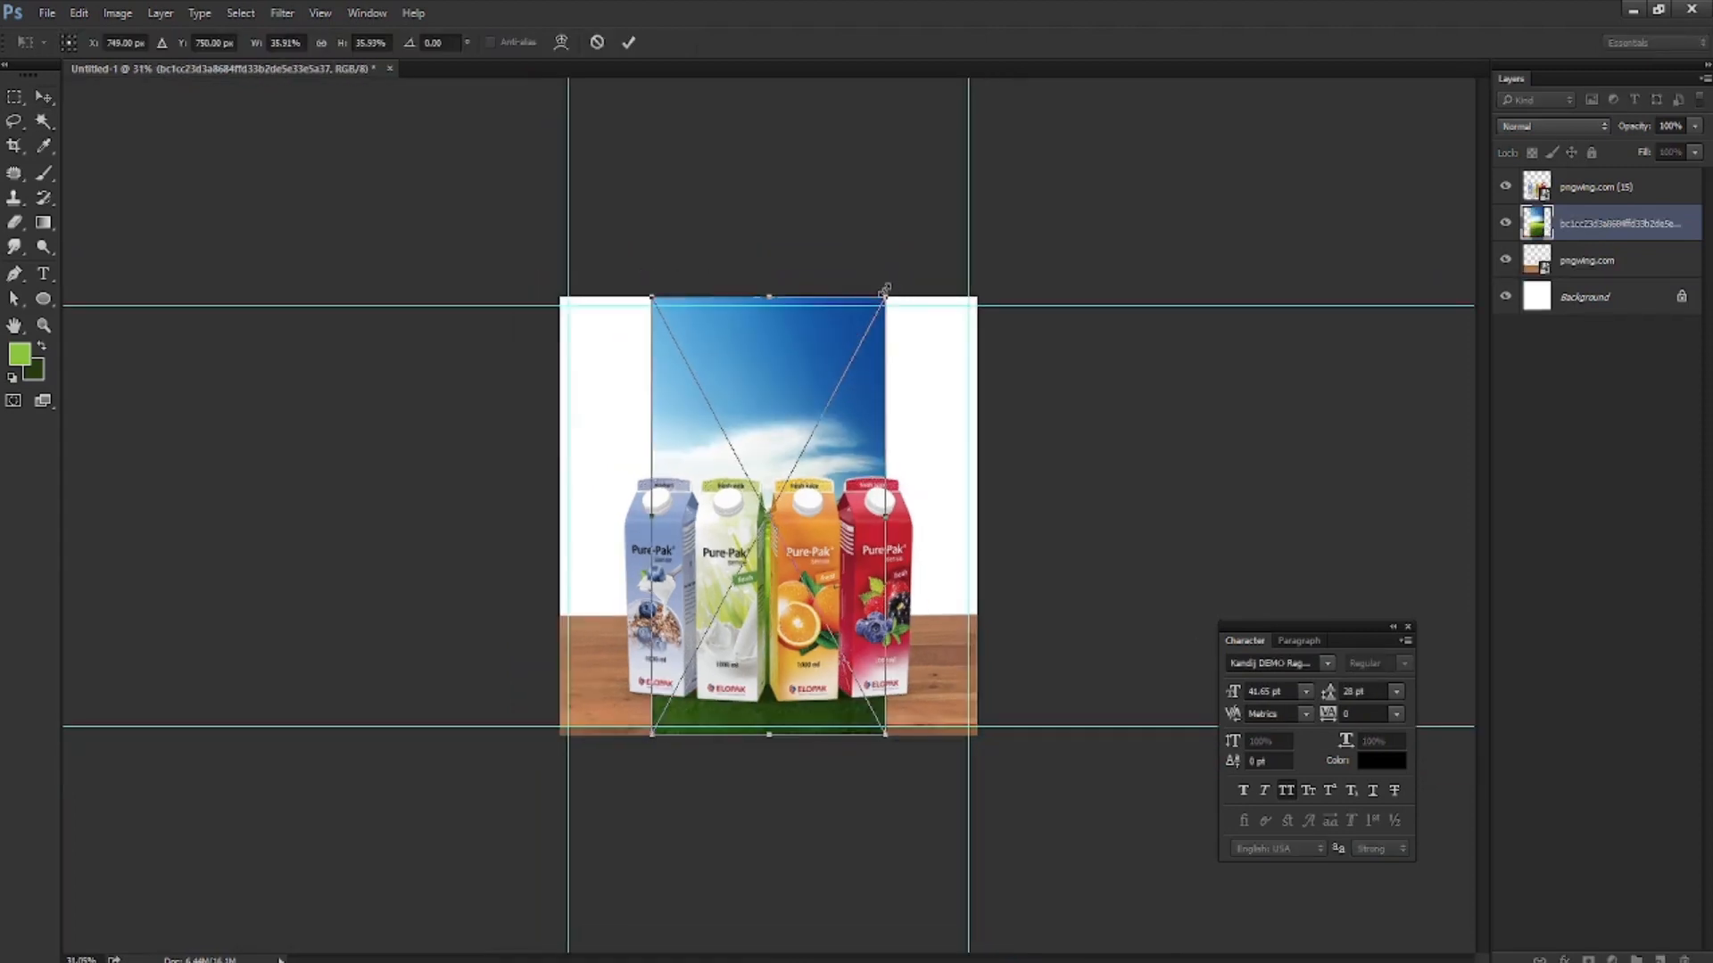
left_click_drag(884, 290, 1147, 68)
left_click_drag(933, 386, 980, 375)
Stretch the sky and field image to about 164% width and move its layer below the wooden table
key("ctrl+0")
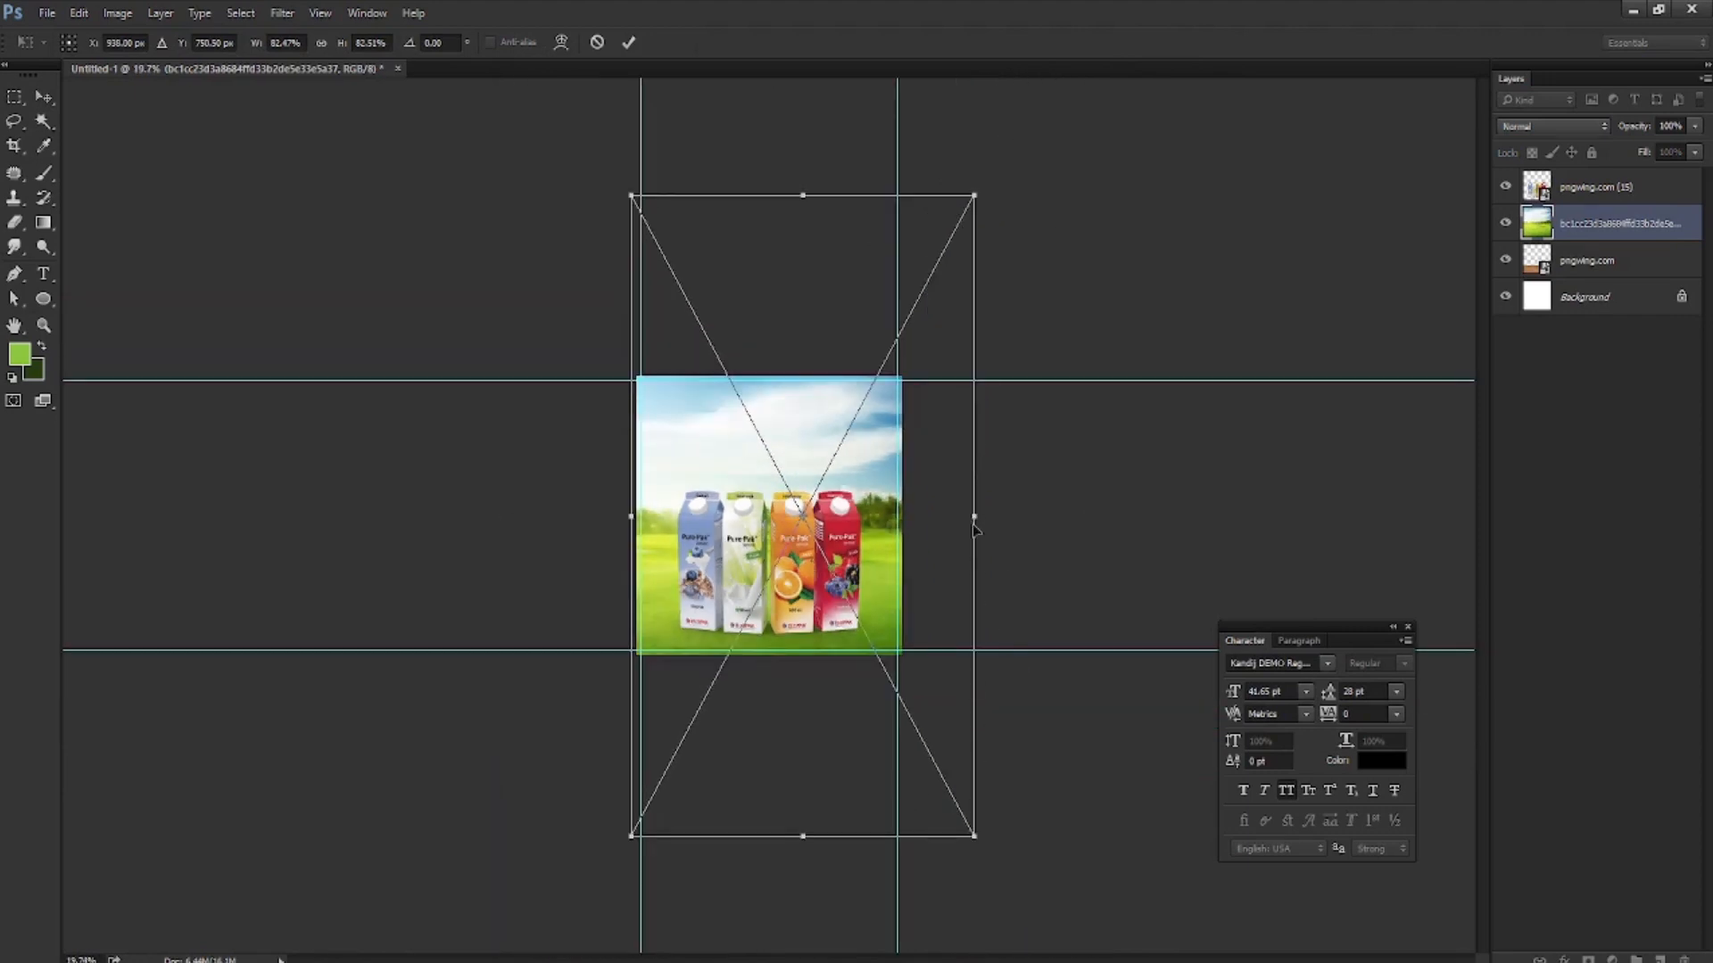
left_click_drag(975, 527, 1307, 463)
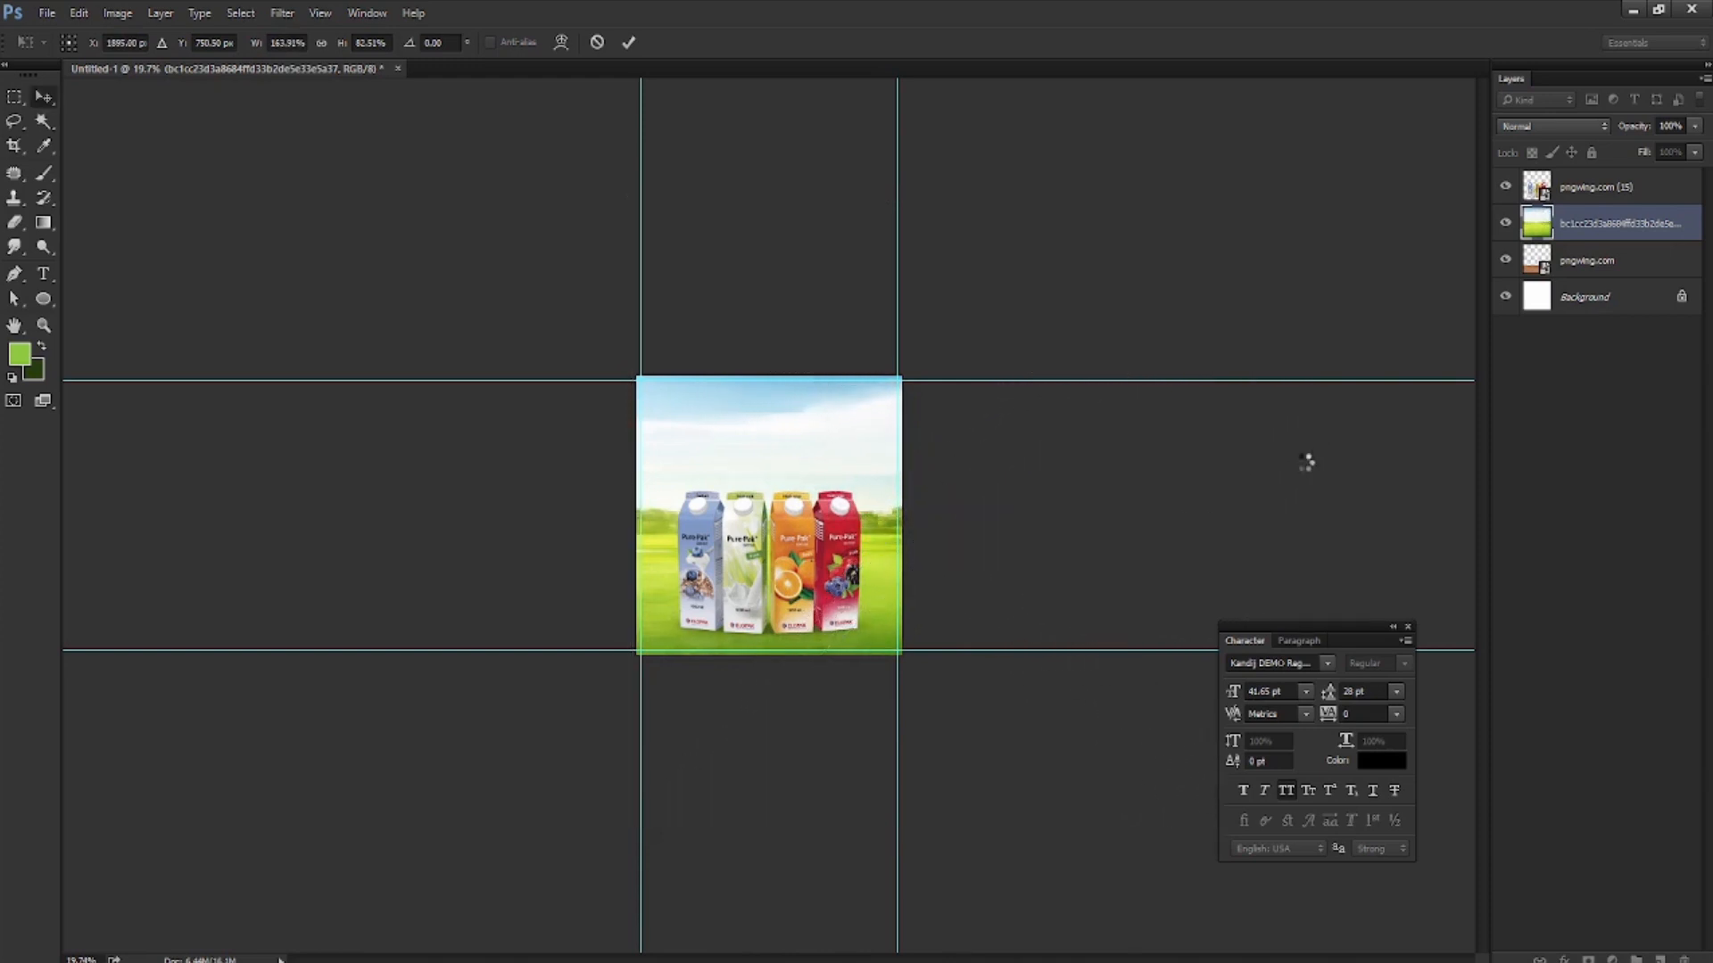
key("ctrl+bracketleft")
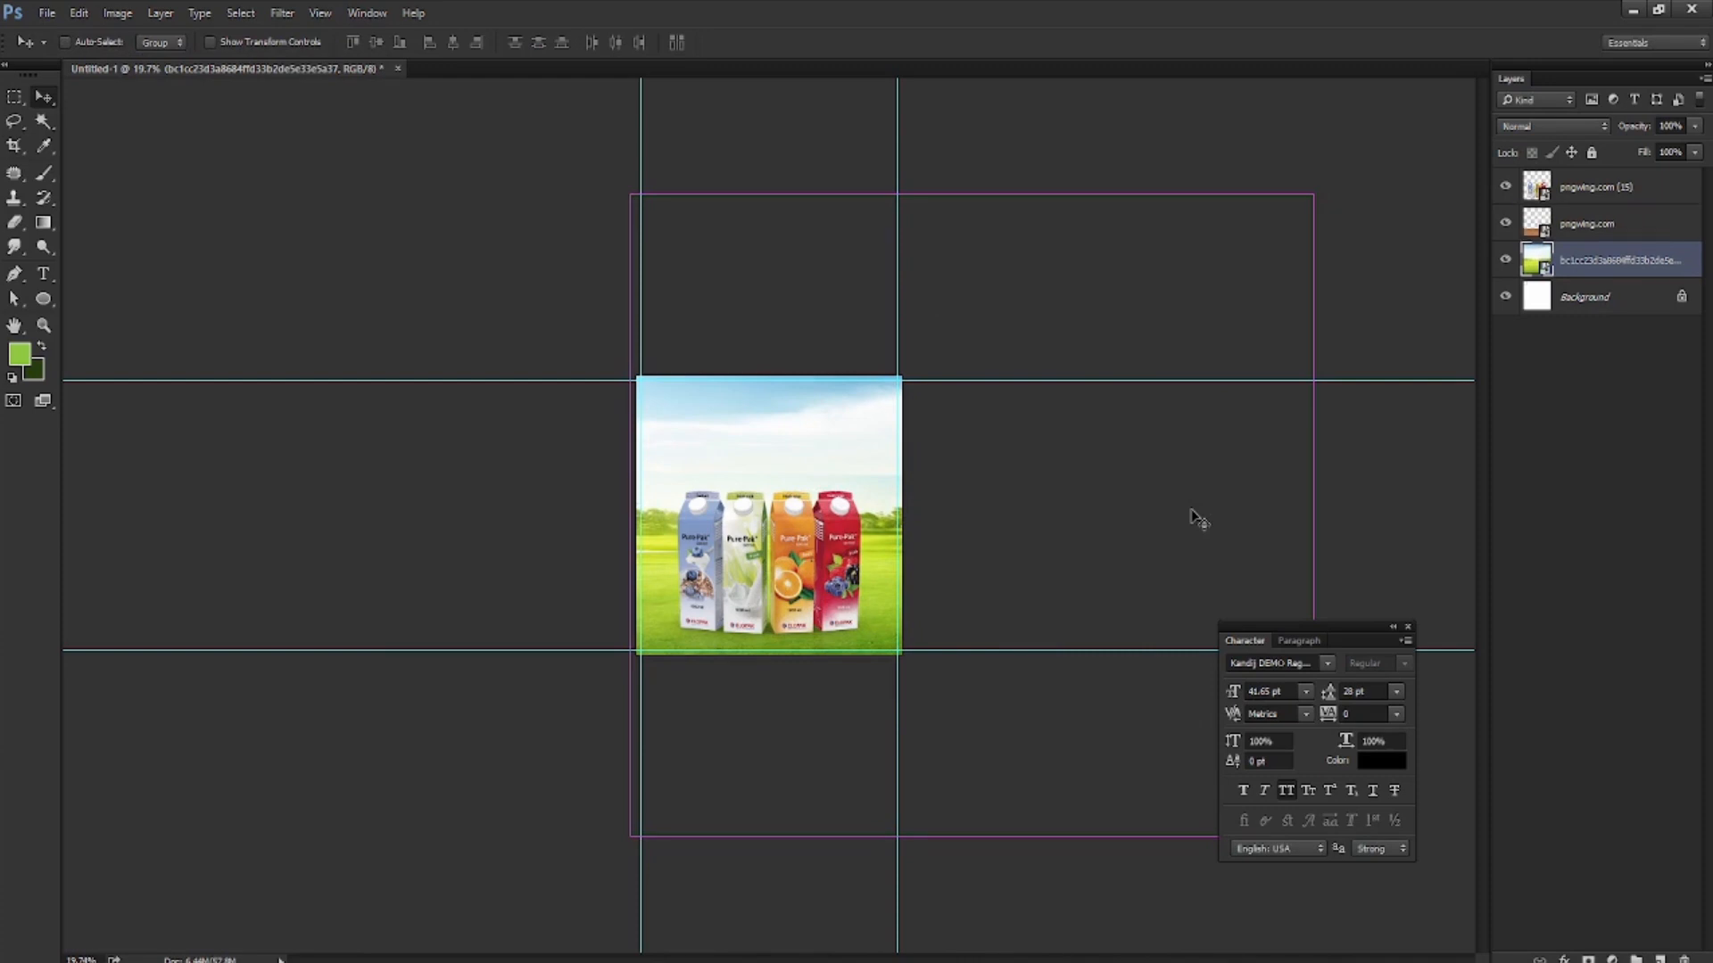
key("ctrl+plus")
key("ctrl+plus")
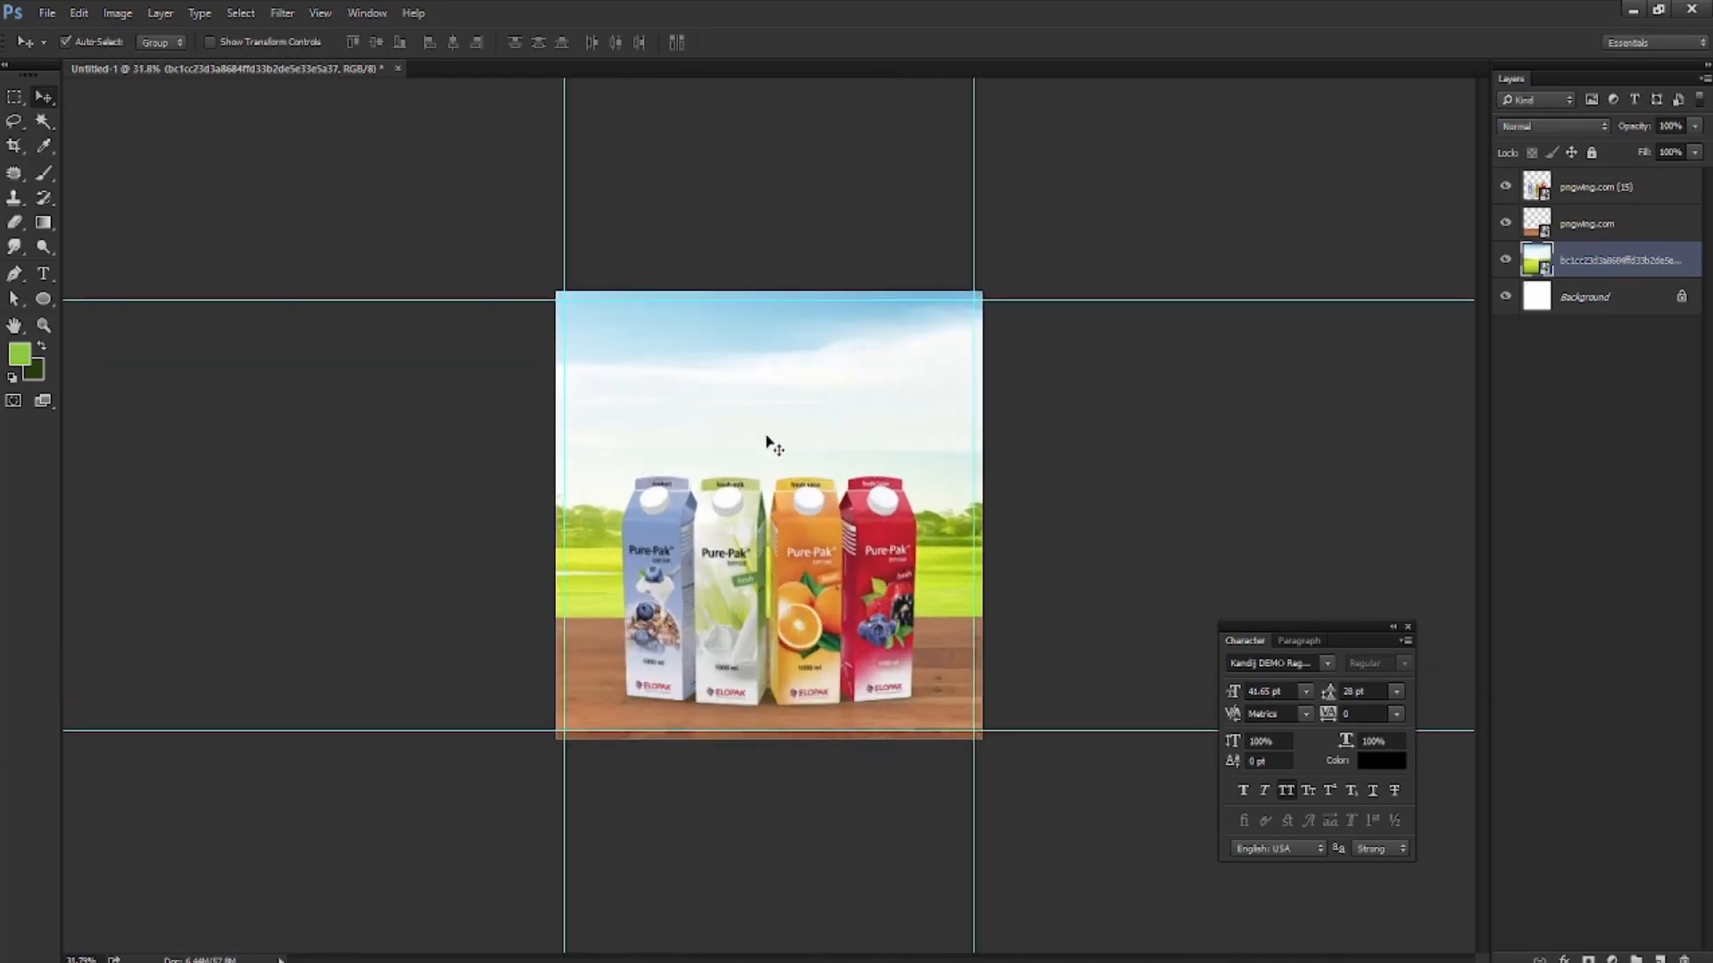
left_click_drag(775, 419, 786, 386)
key("ctrl+plus")
key("ctrl+plus")
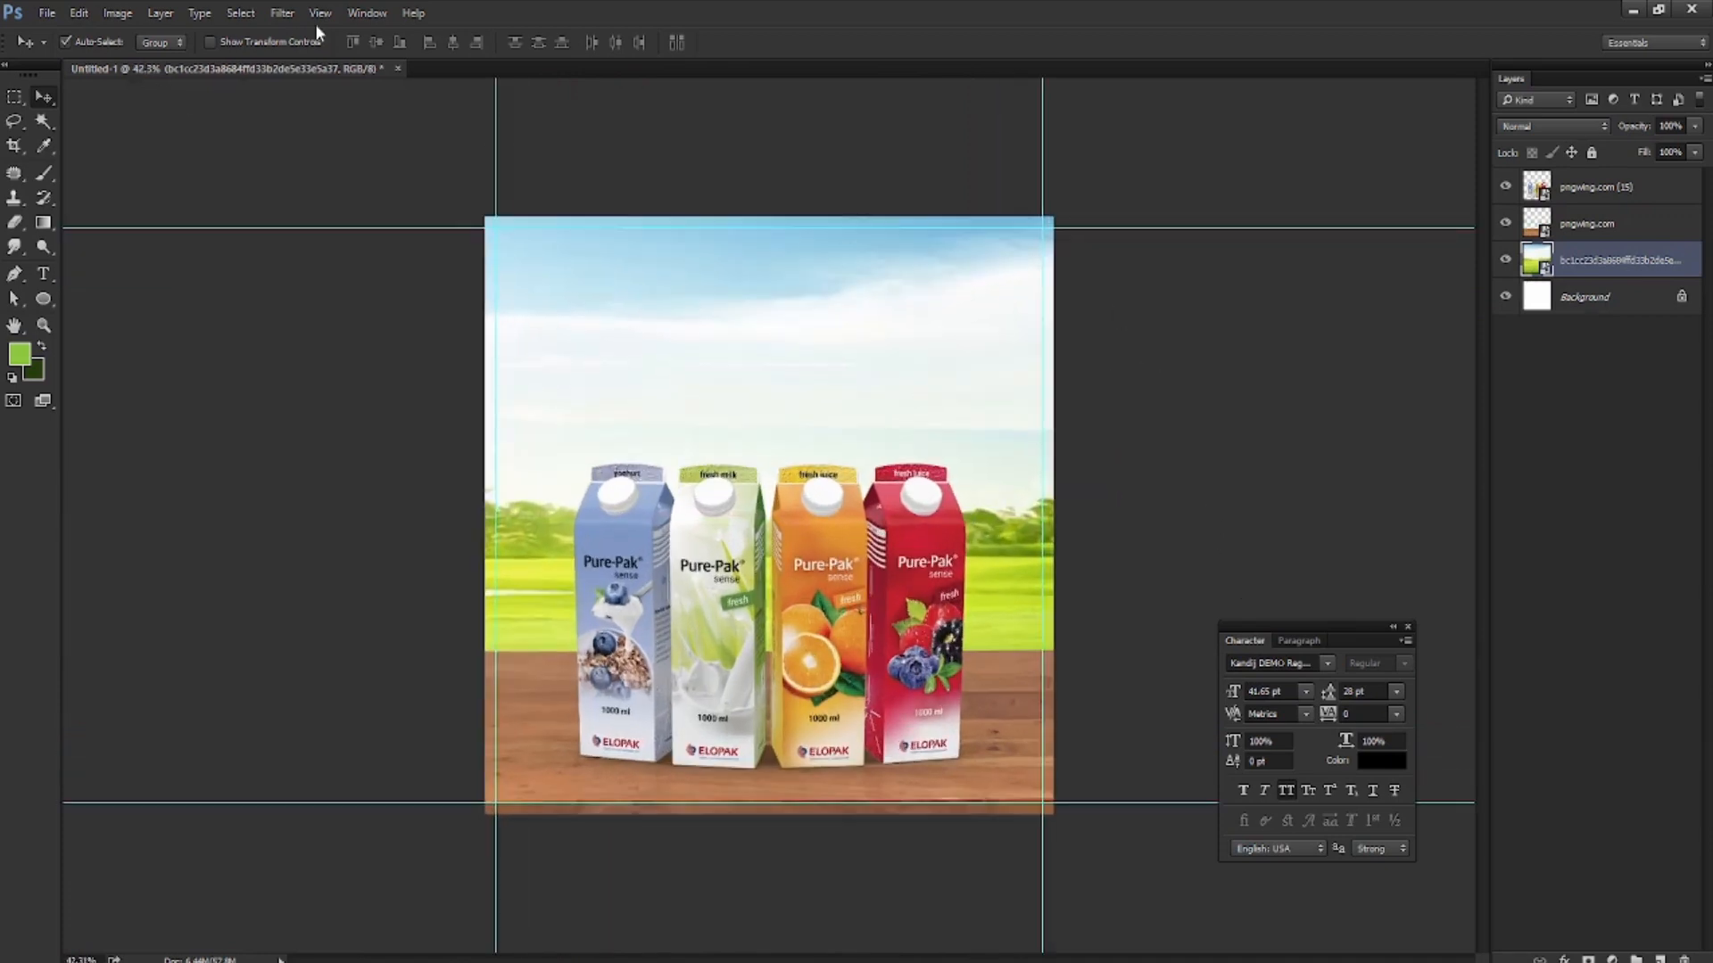
left_click(282, 12)
mouse_move(304, 274)
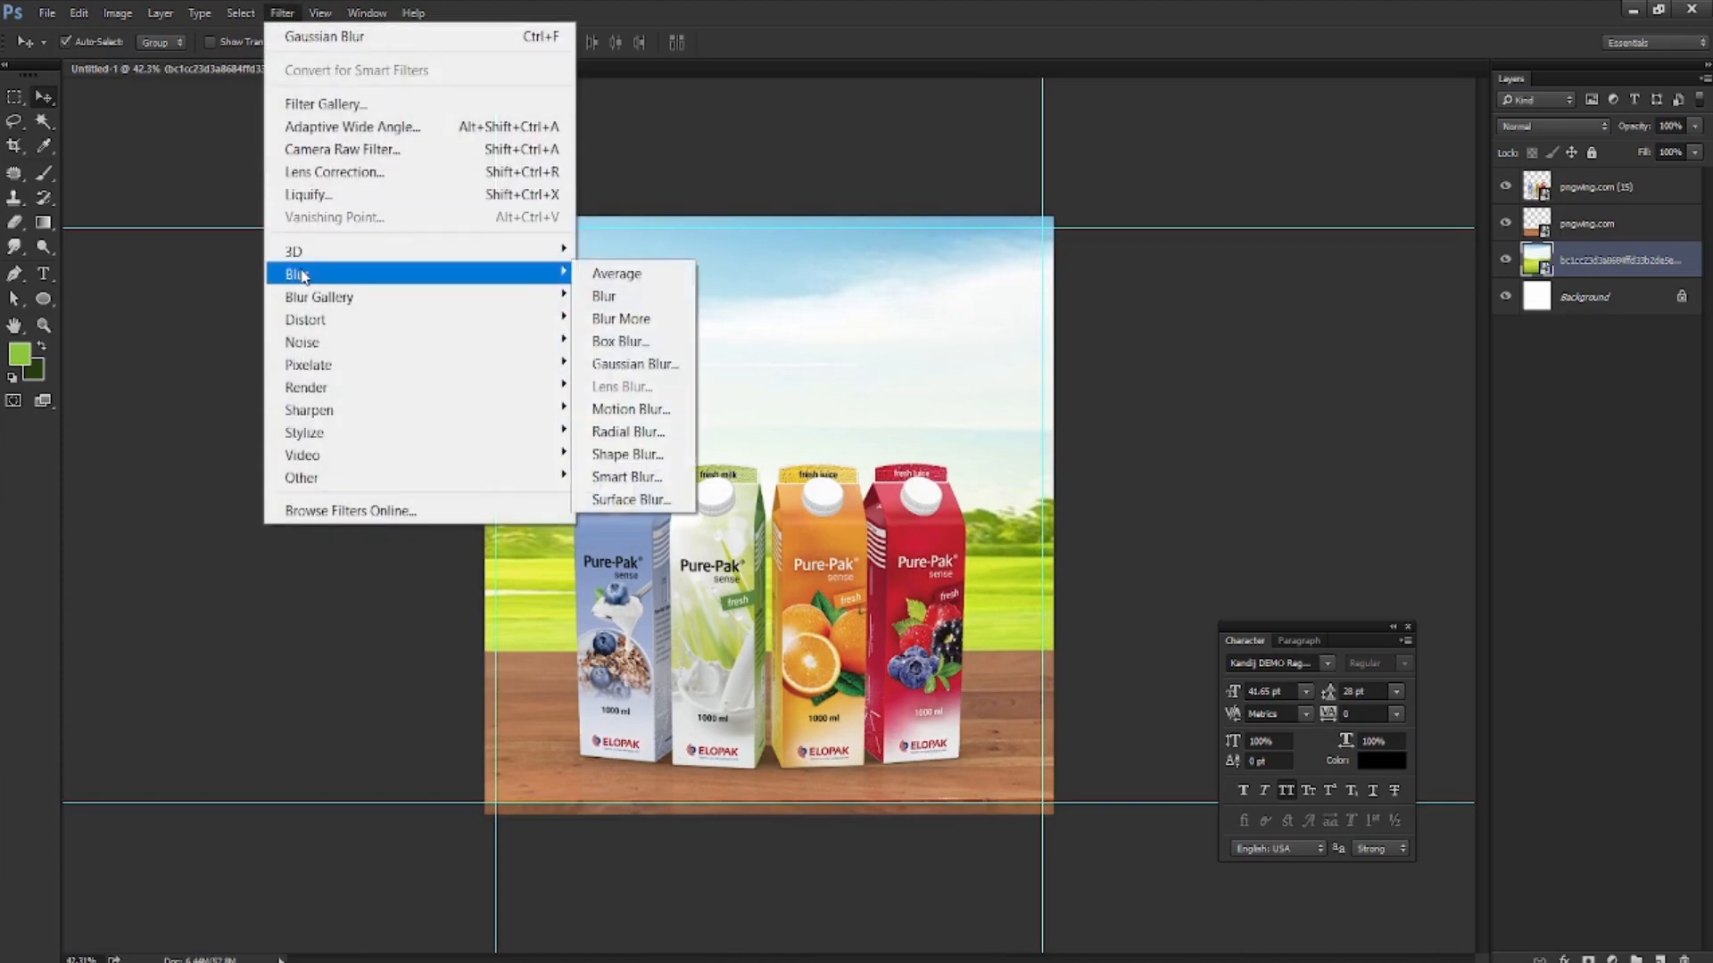
left_click(608, 364)
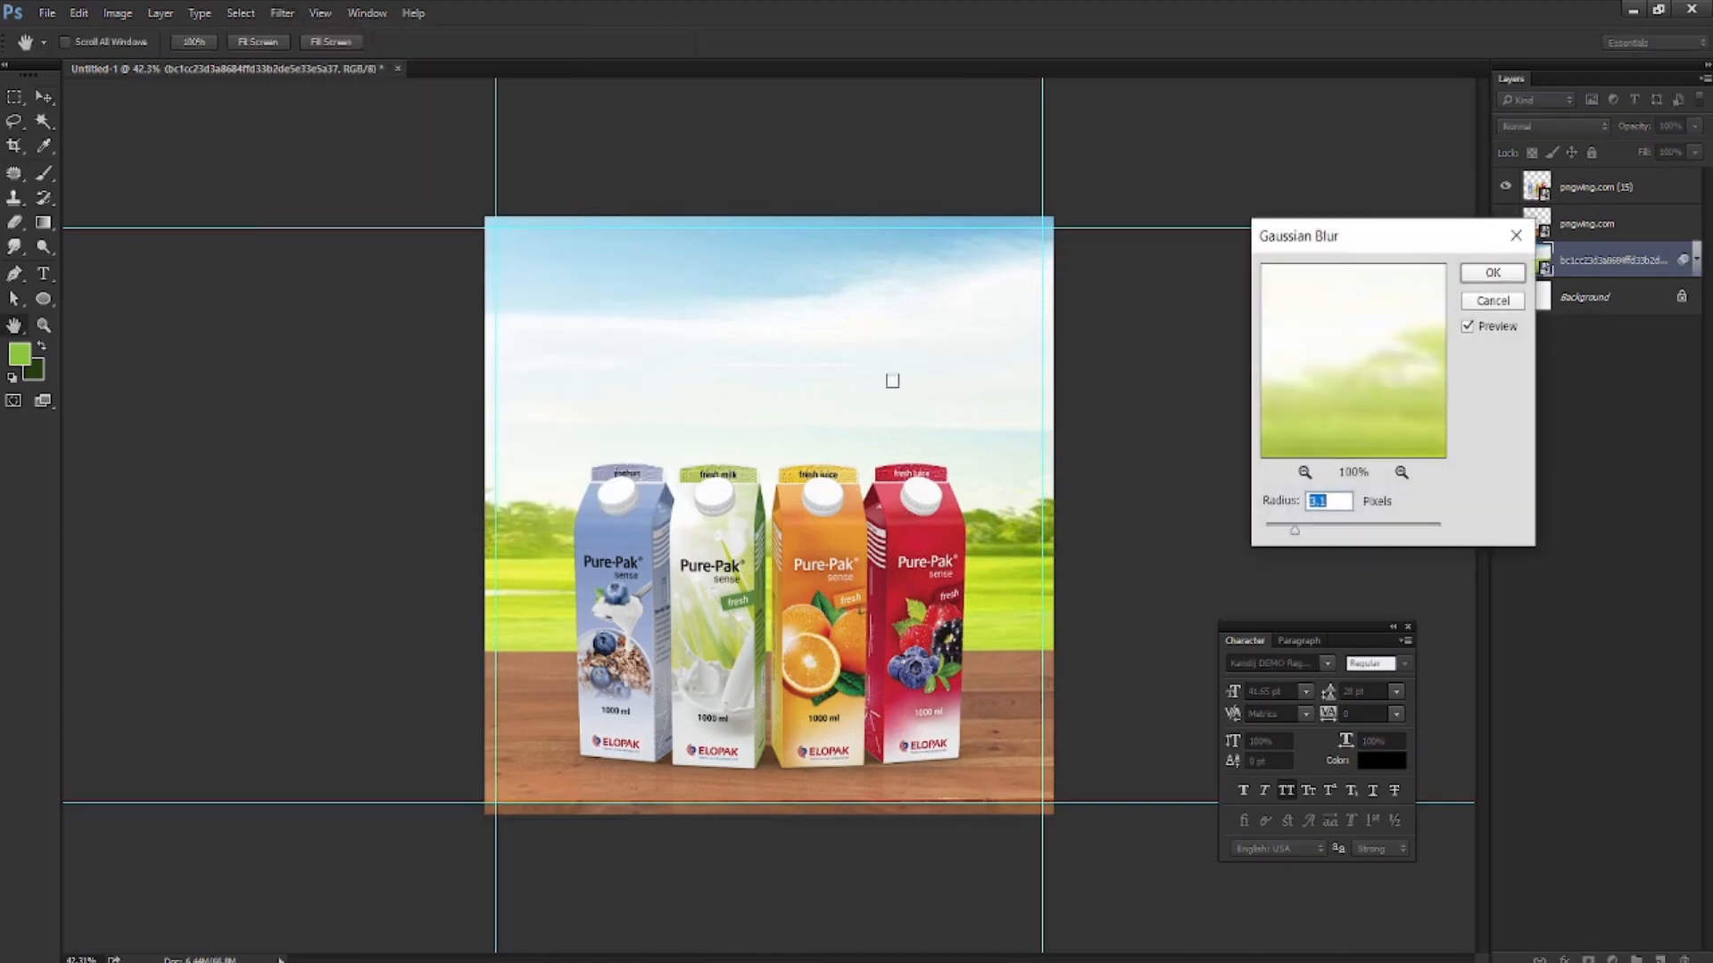
left_click(1491, 303)
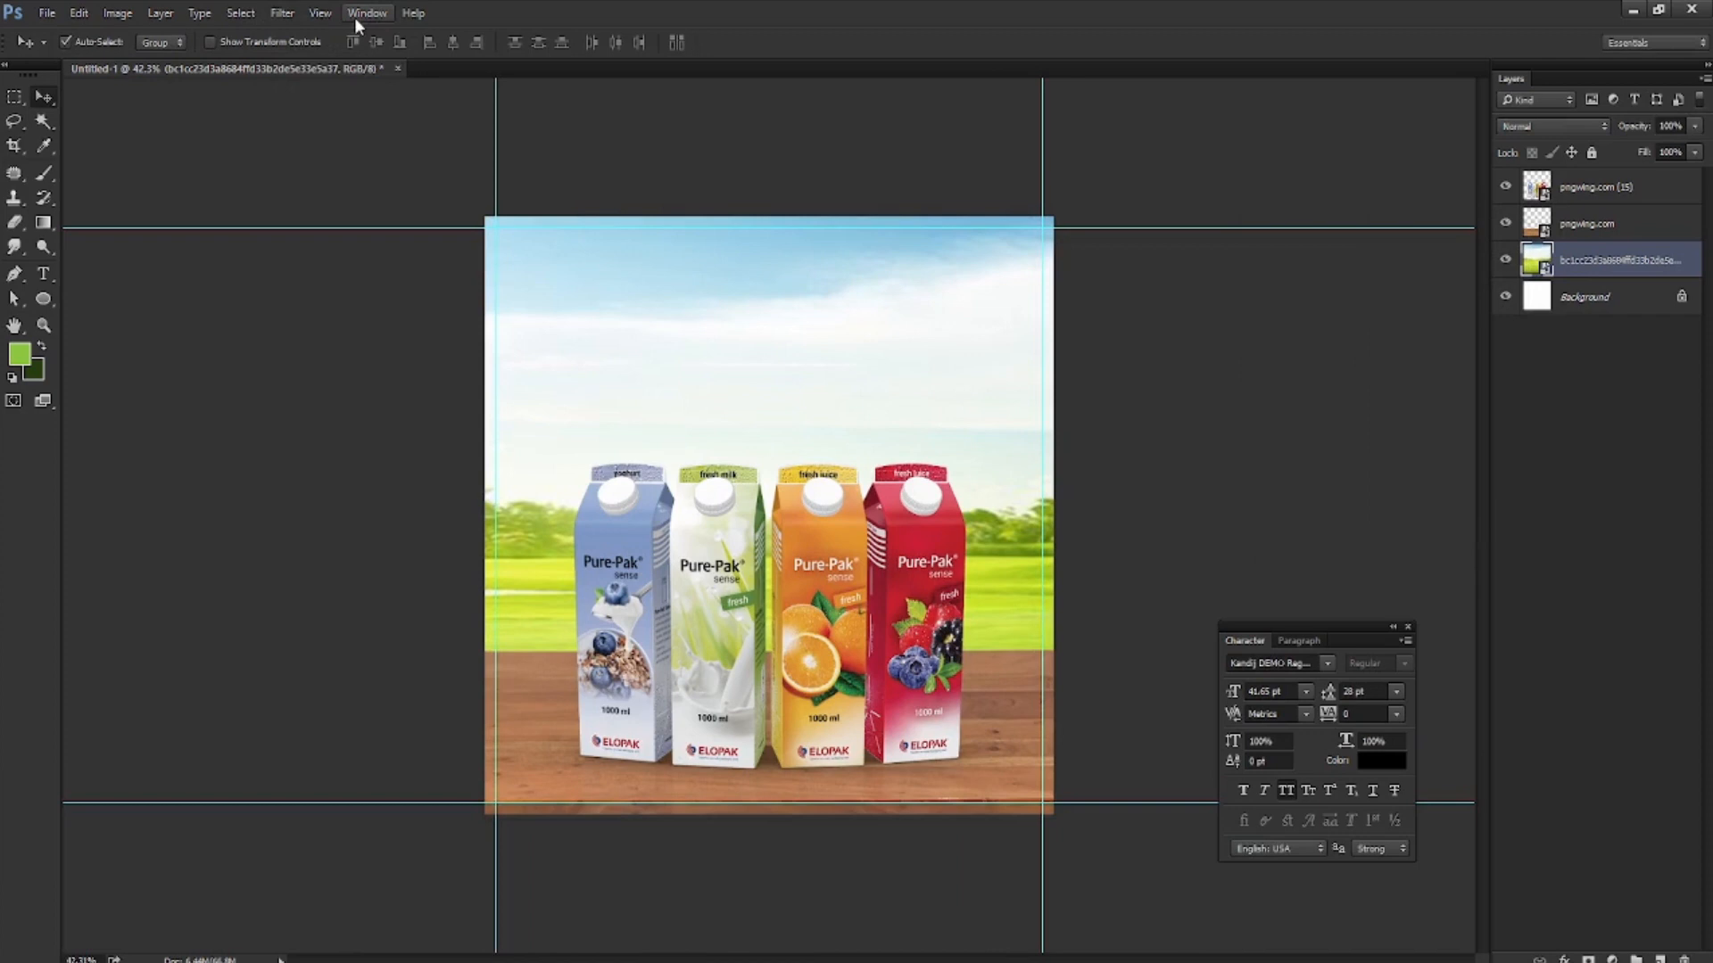
Apply a Radial Blur to the sky and field layer using the Zoom method and Good quality
left_click(282, 18)
mouse_move(355, 274)
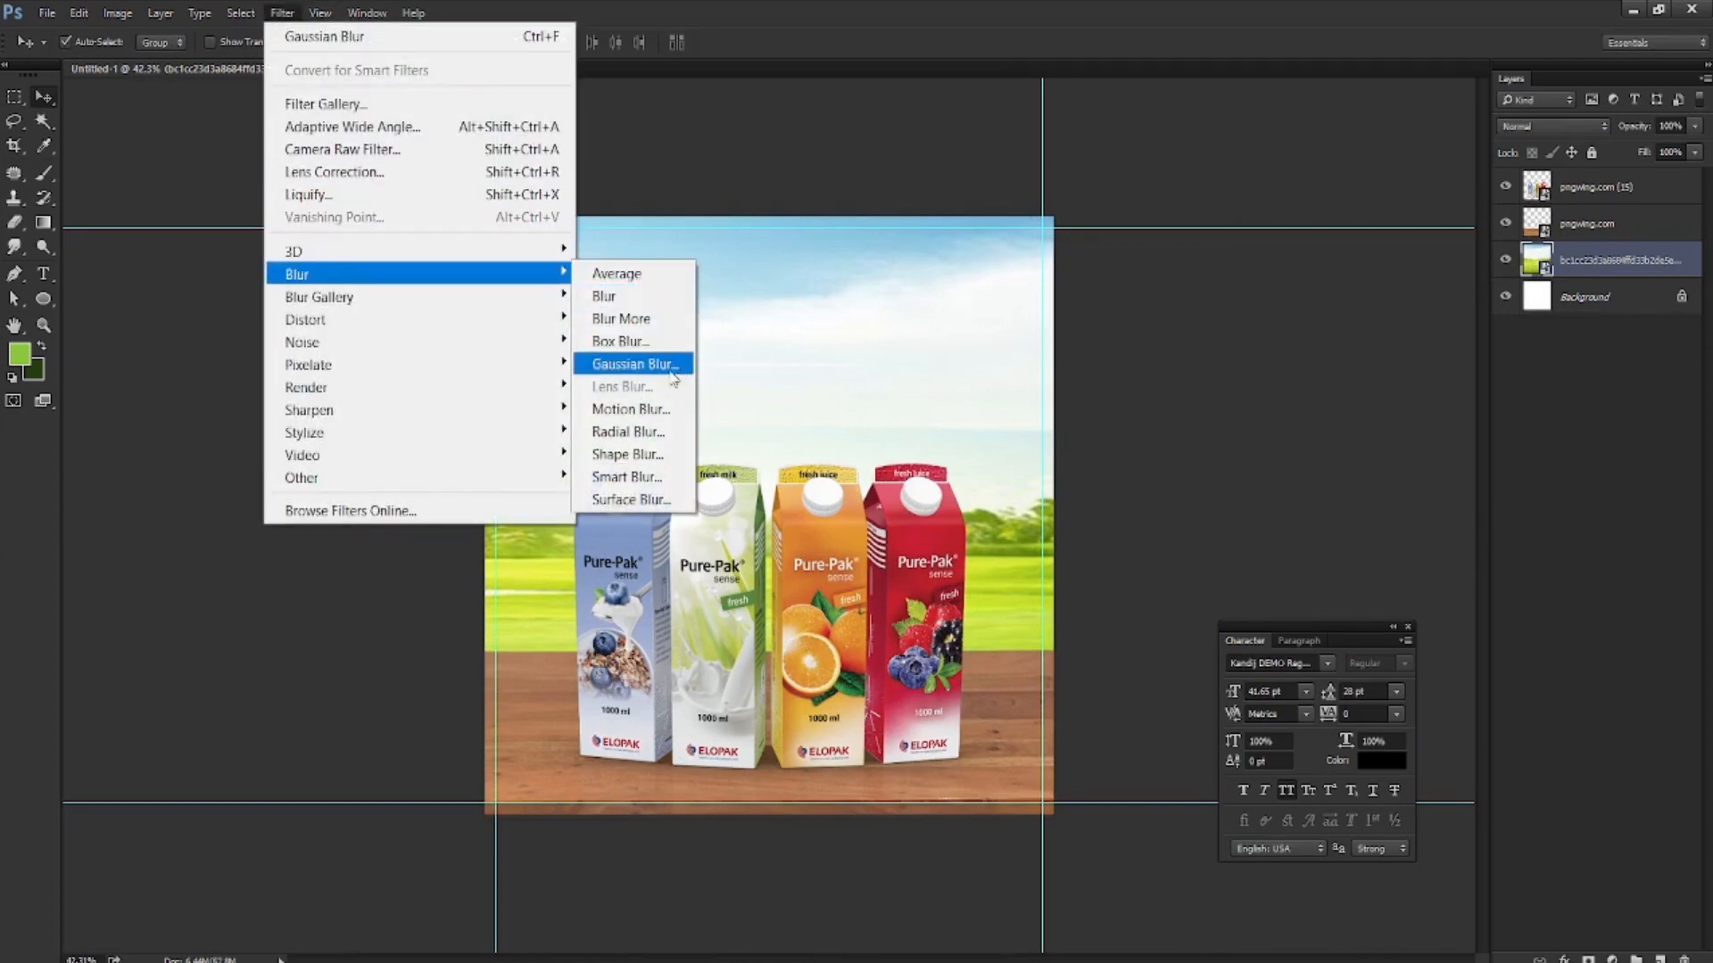
left_click(628, 432)
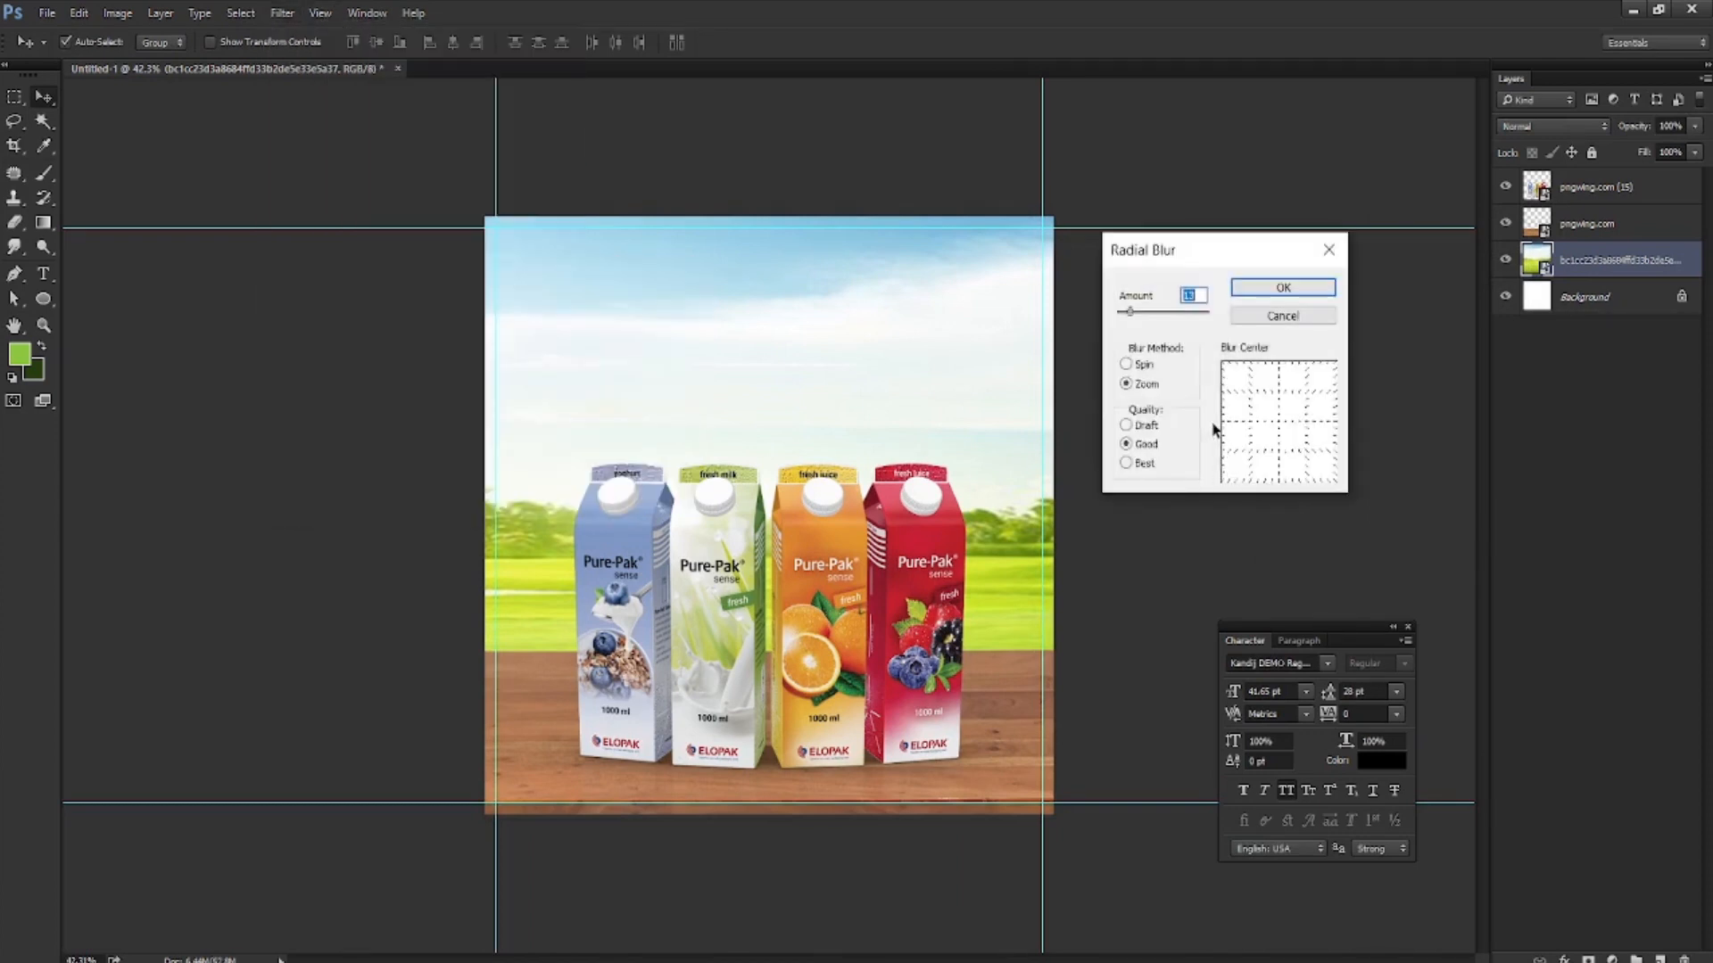
left_click(1283, 287)
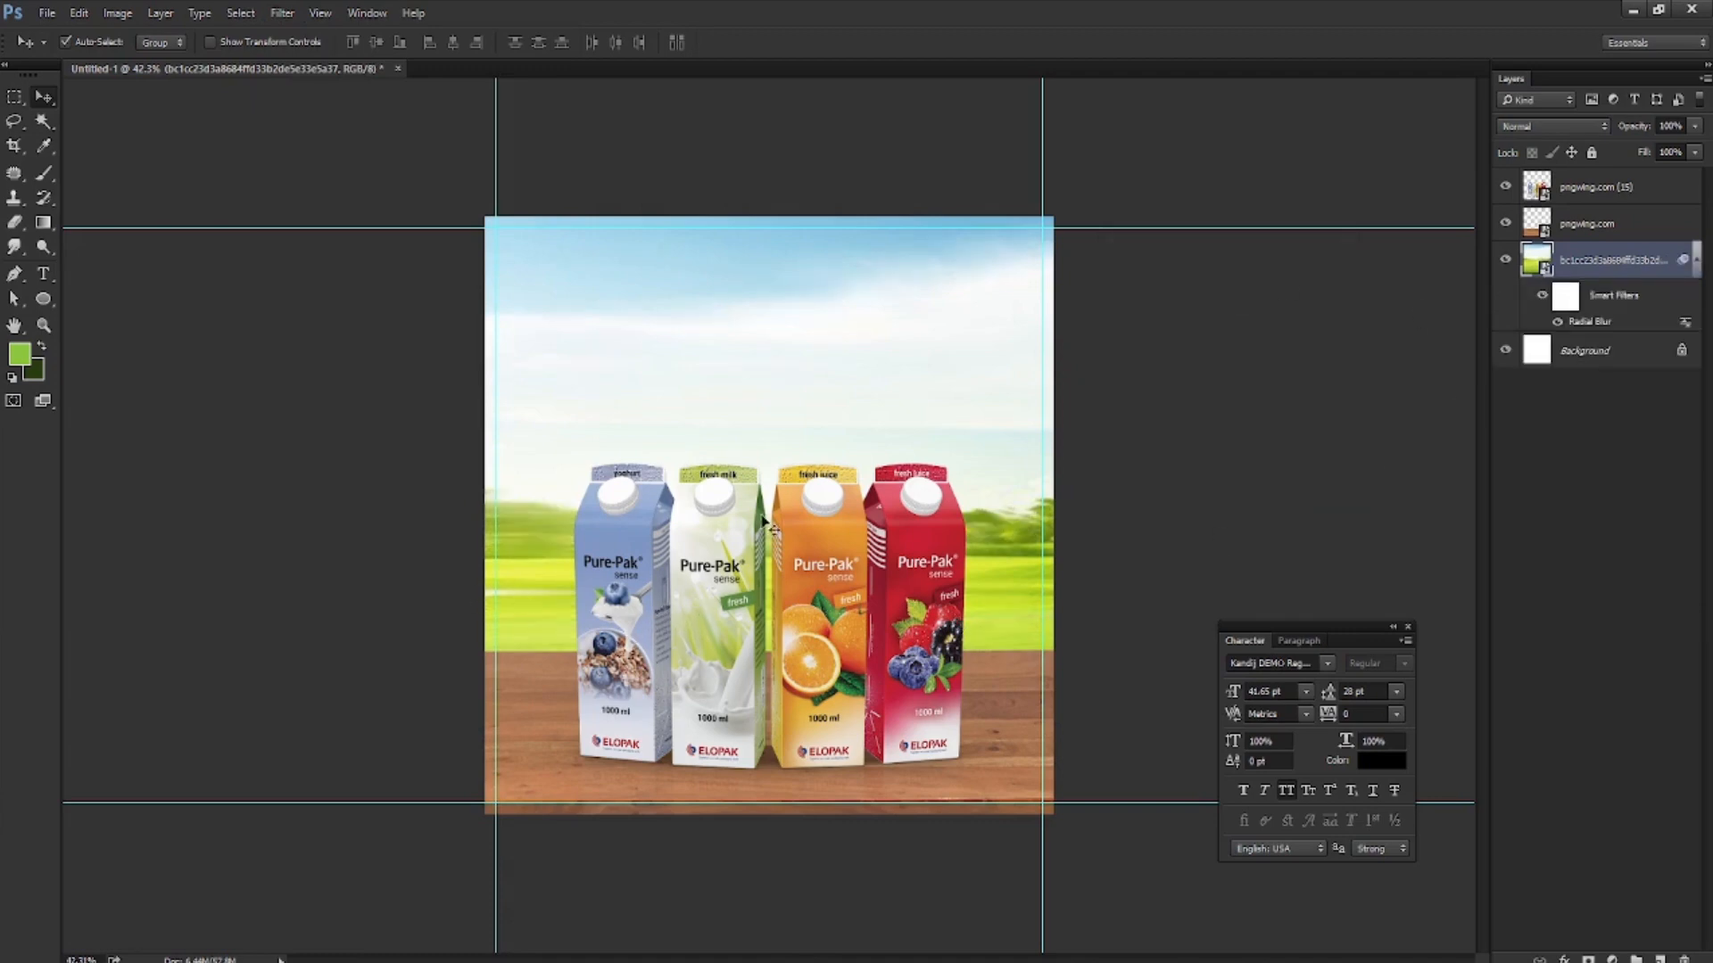
Darken the wooden table layer with a Brightness/Contrast adjustment
left_click(1014, 673)
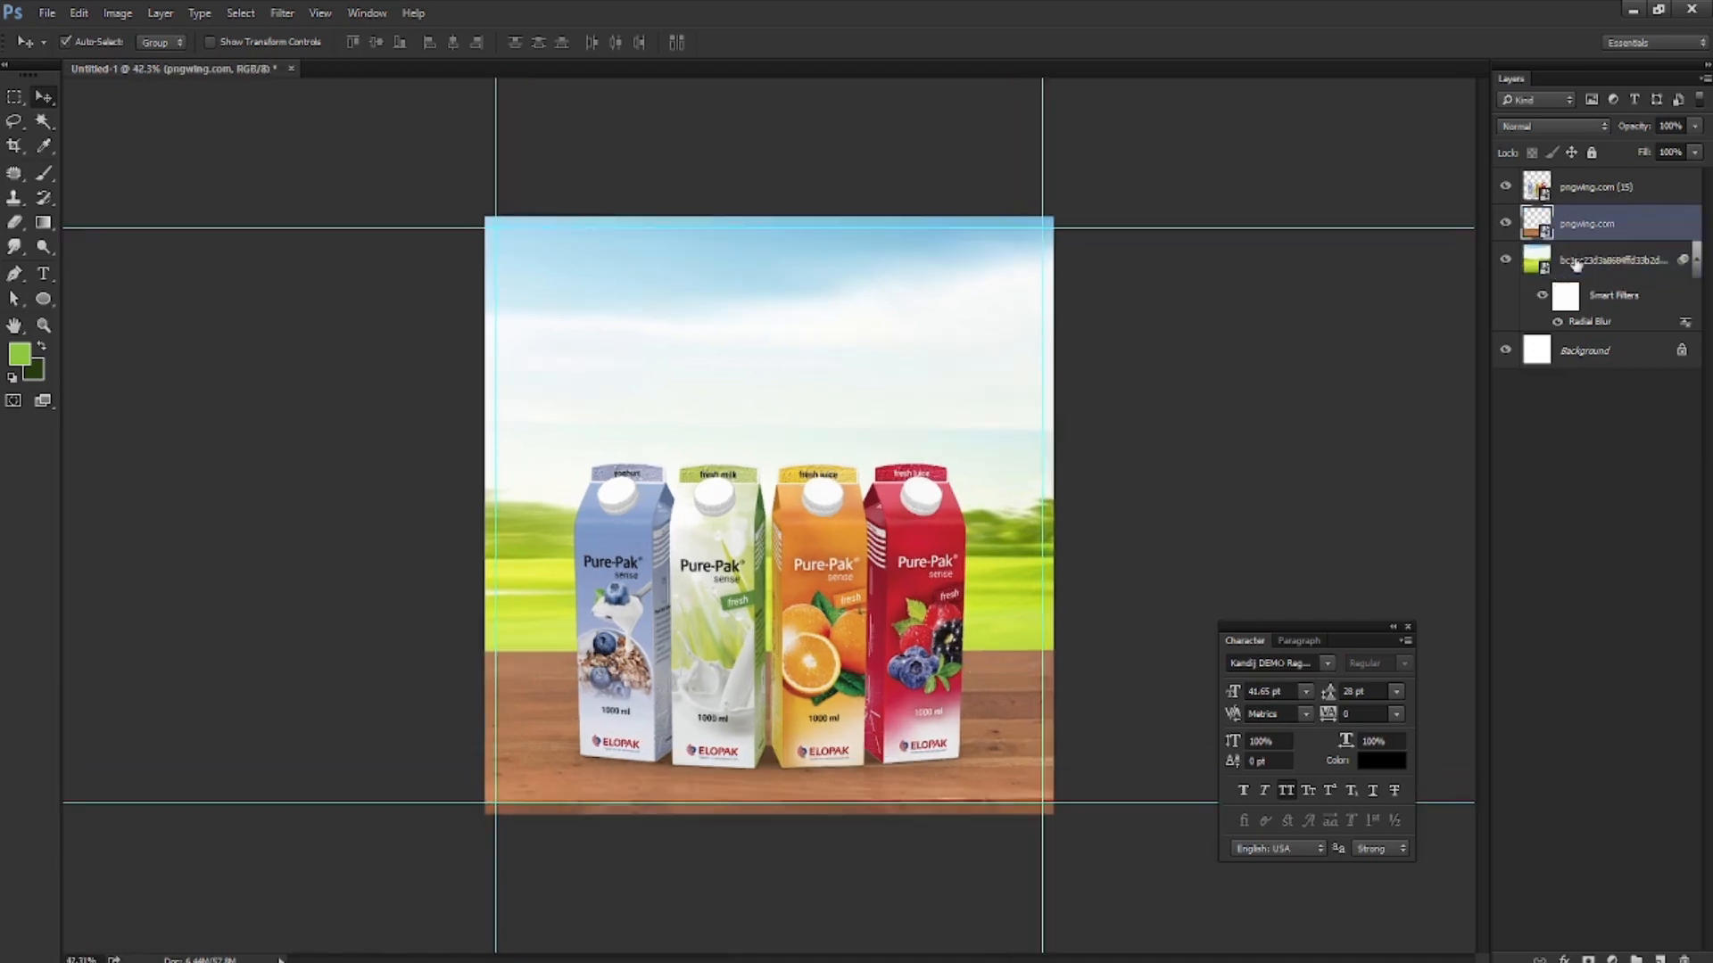
left_click(118, 12)
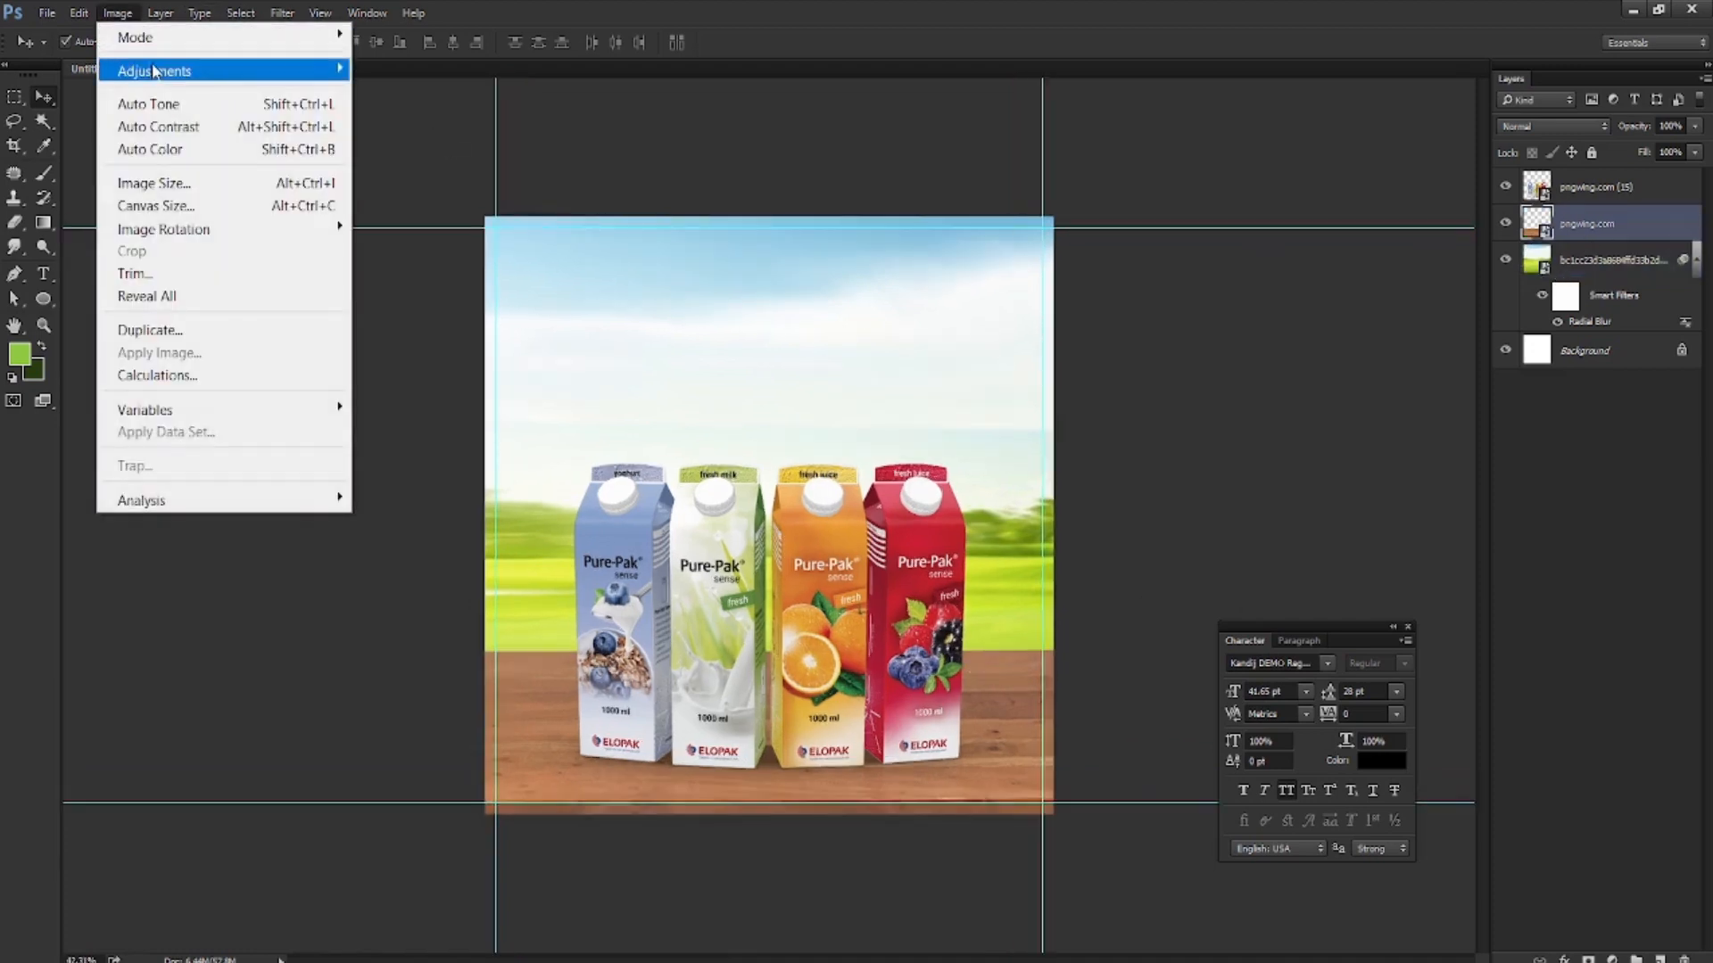
mouse_move(154, 74)
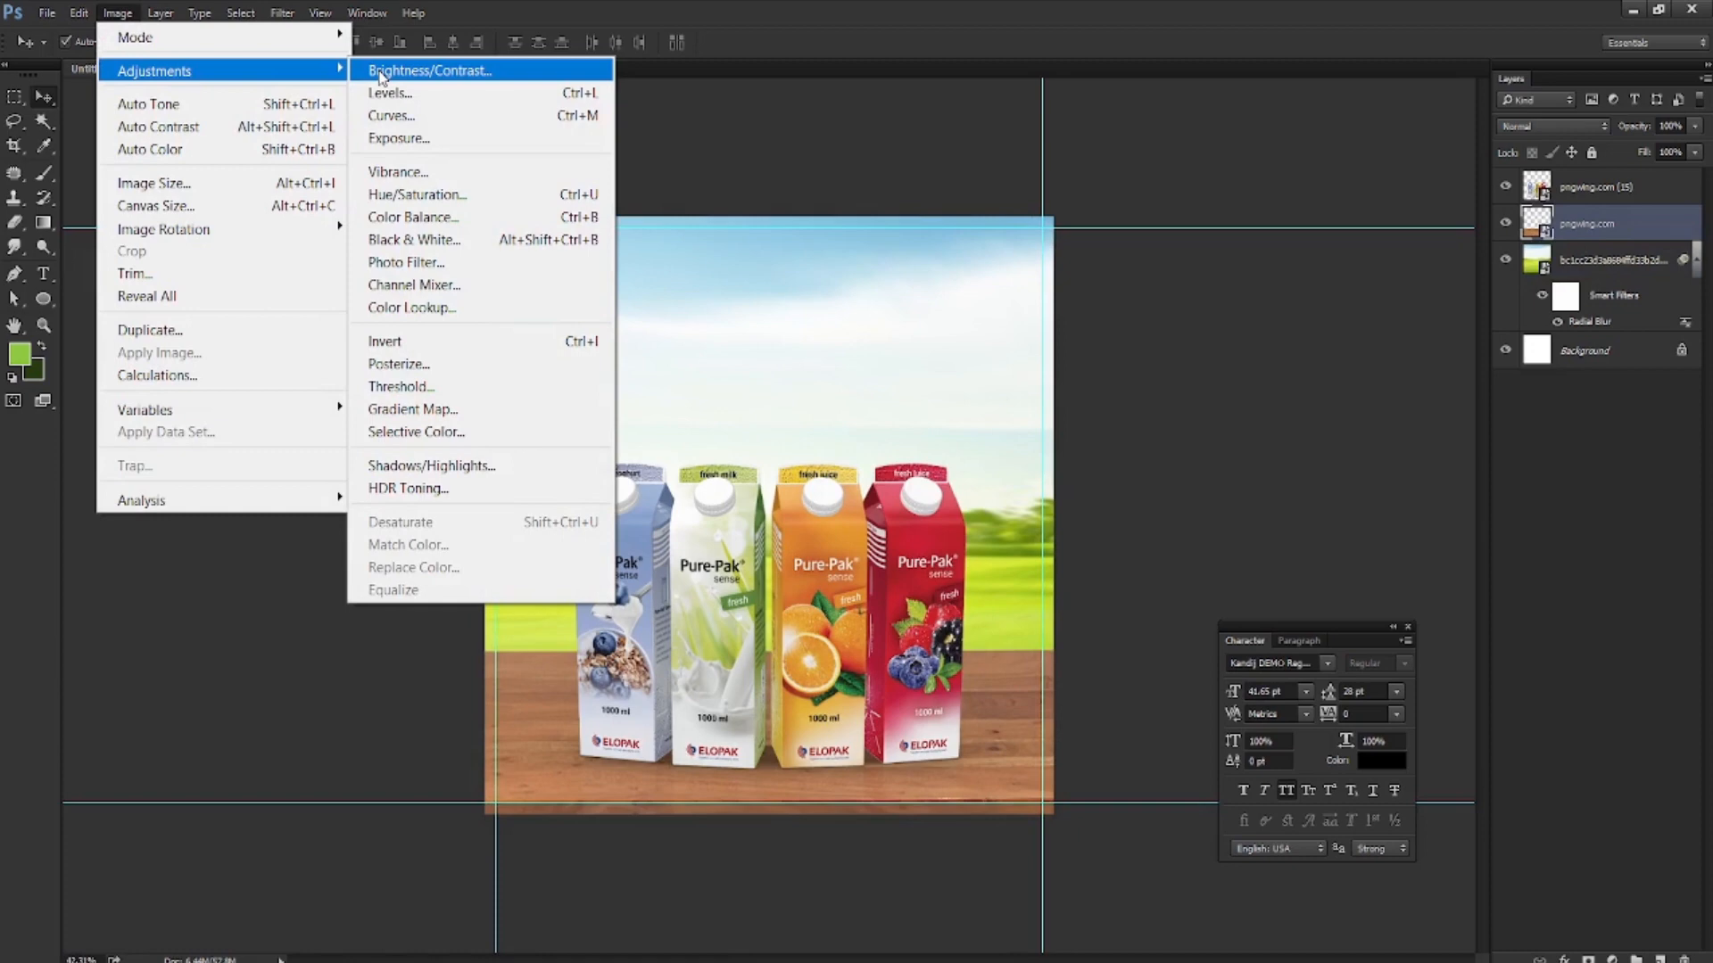
left_click(428, 71)
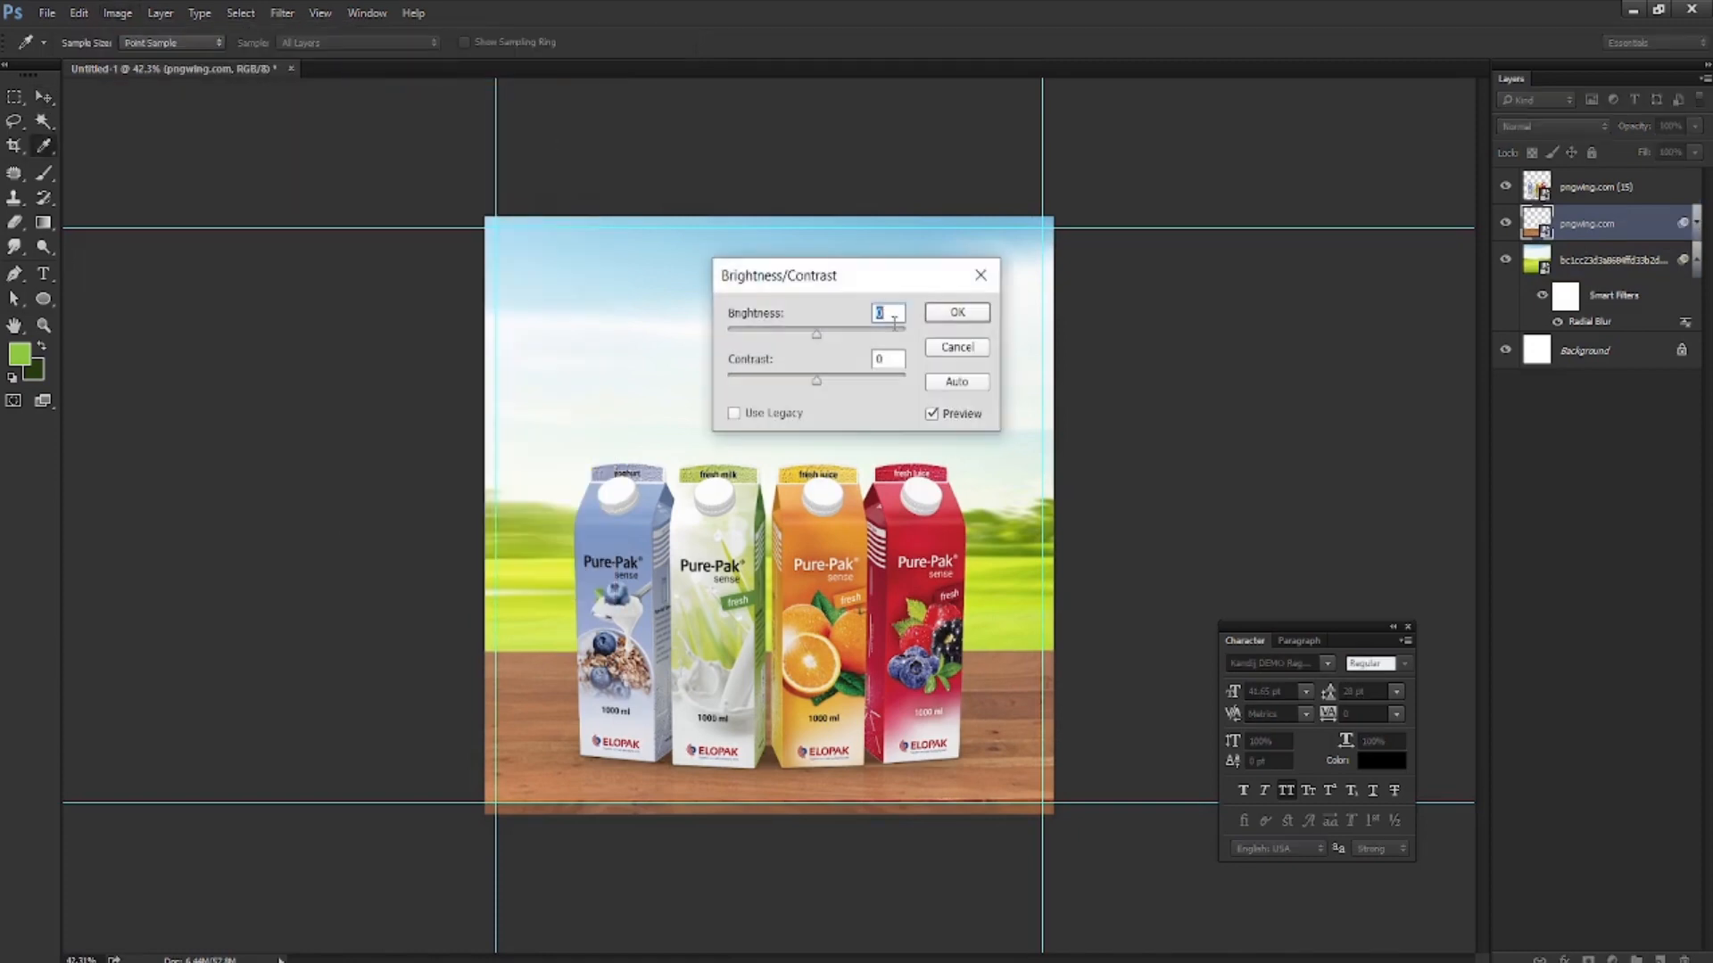
left_click_drag(815, 336, 824, 386)
left_click(957, 313)
key("v")
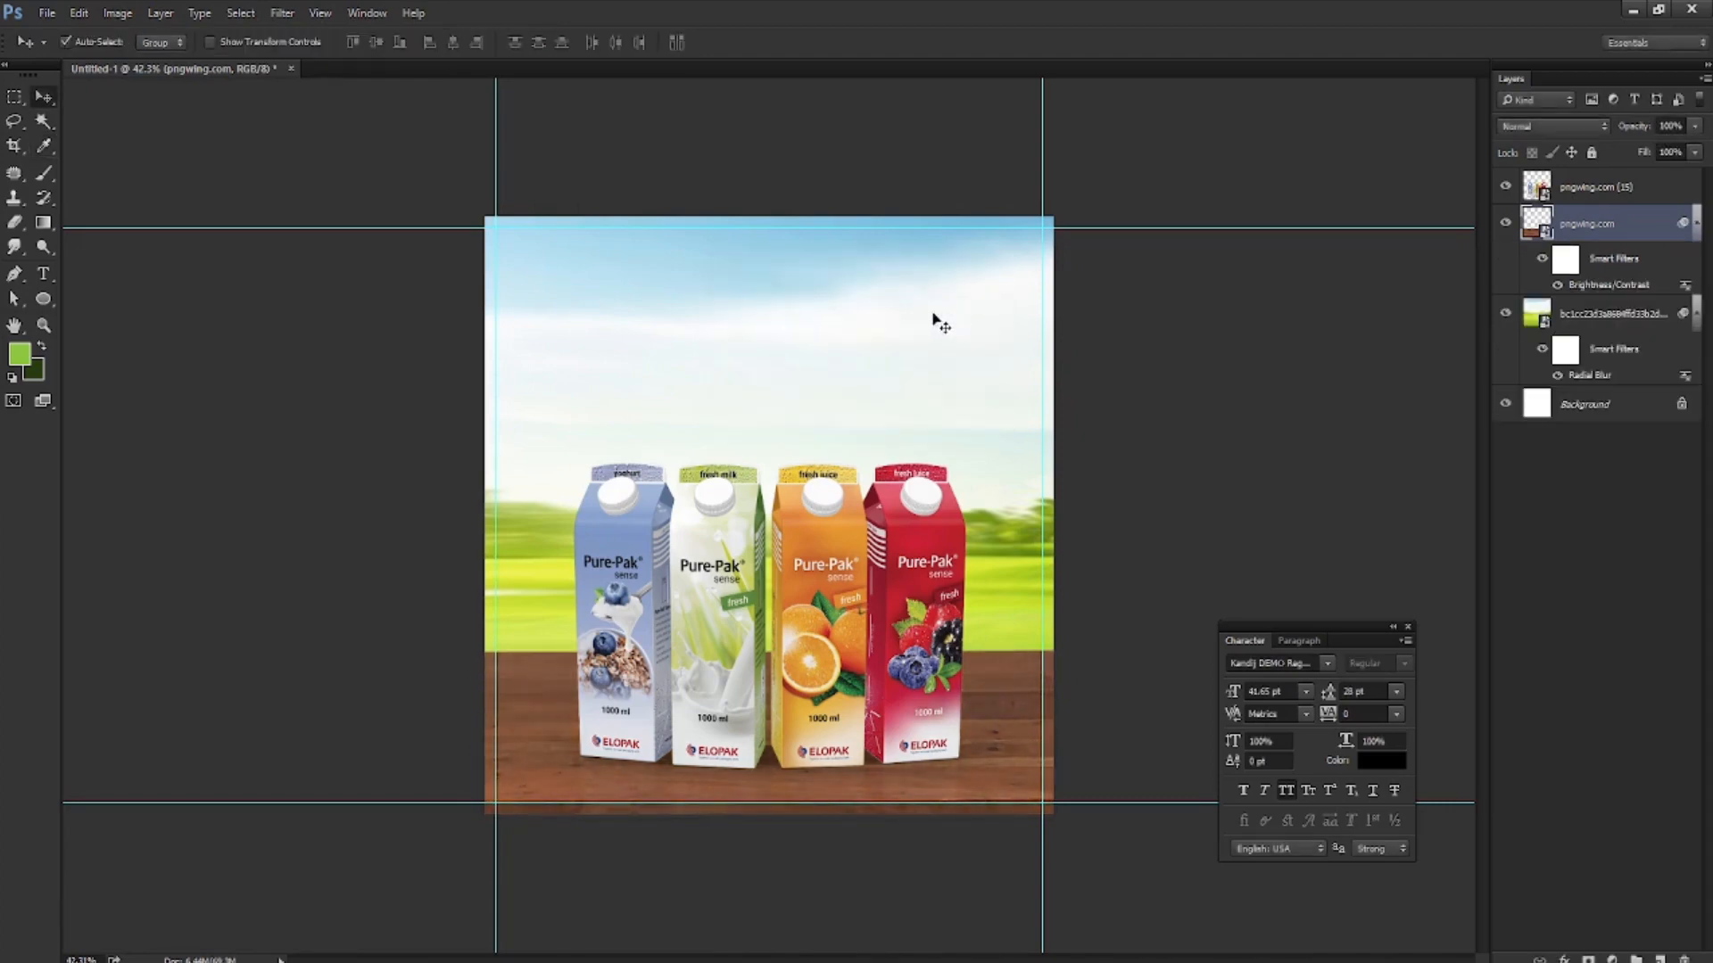
Open the green_text_effect PSD from Downloads as a separate document, dismiss the missing-font prompt and hide the character settings
scroll(764, 420, "down", 2)
scroll(764, 420, "up", 1)
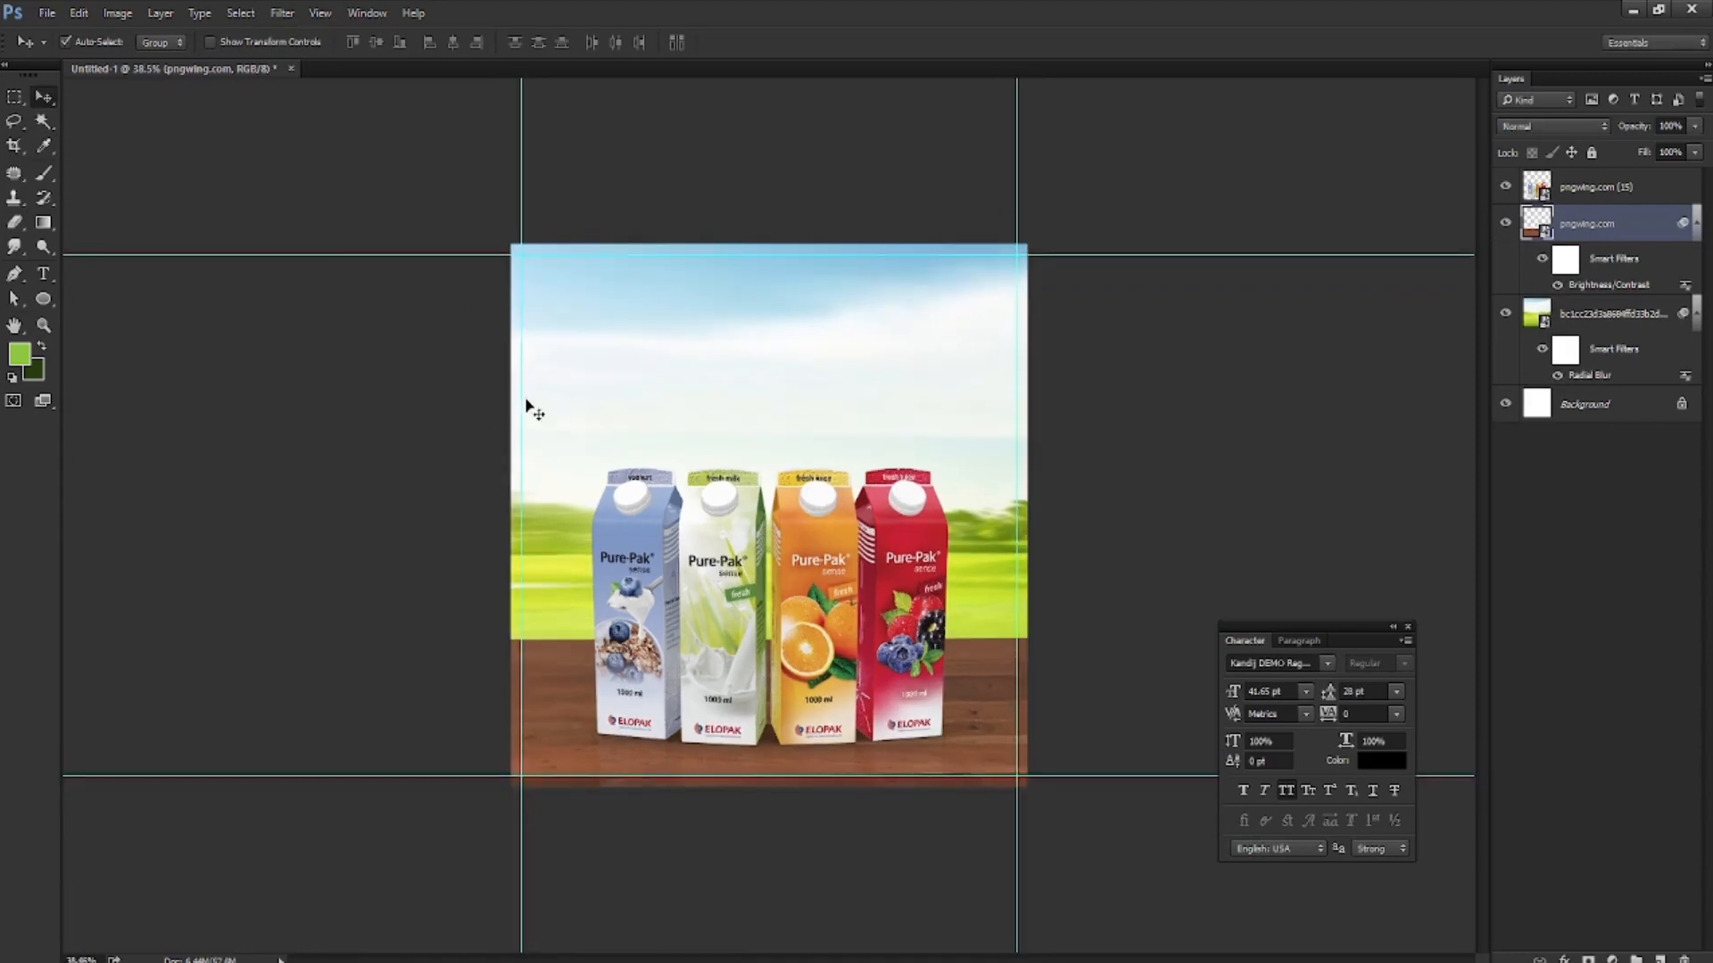
mouse_move(497, 947)
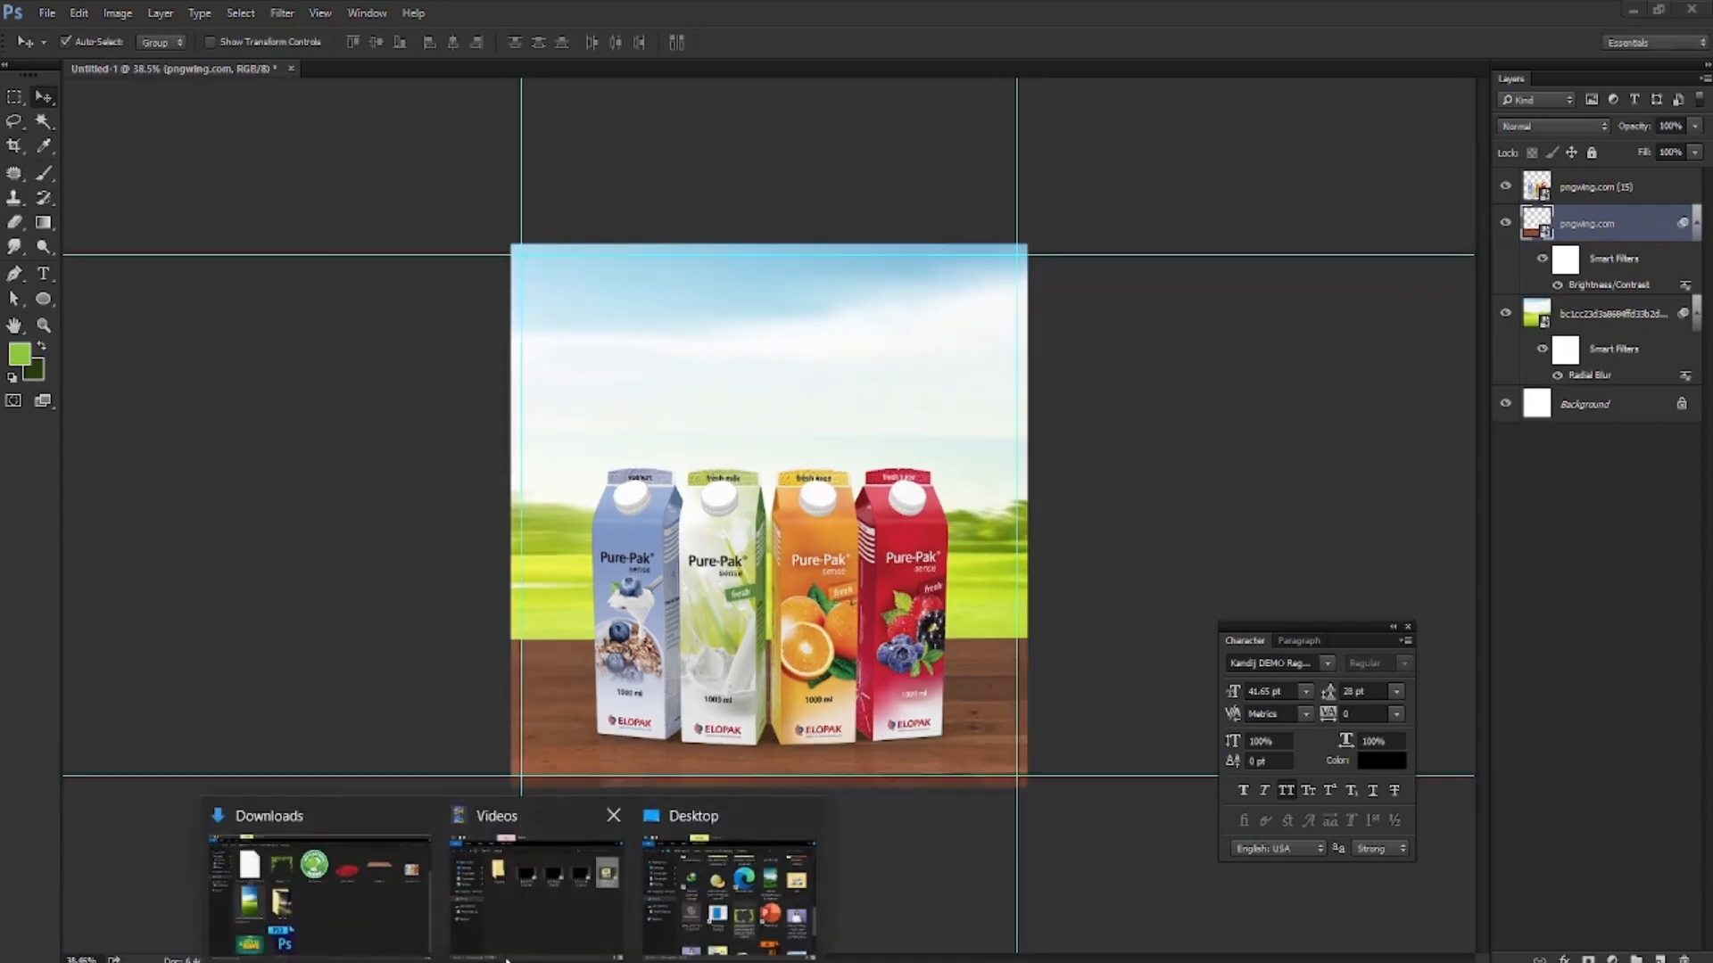
left_click(383, 880)
scroll(456, 727, "down", 1)
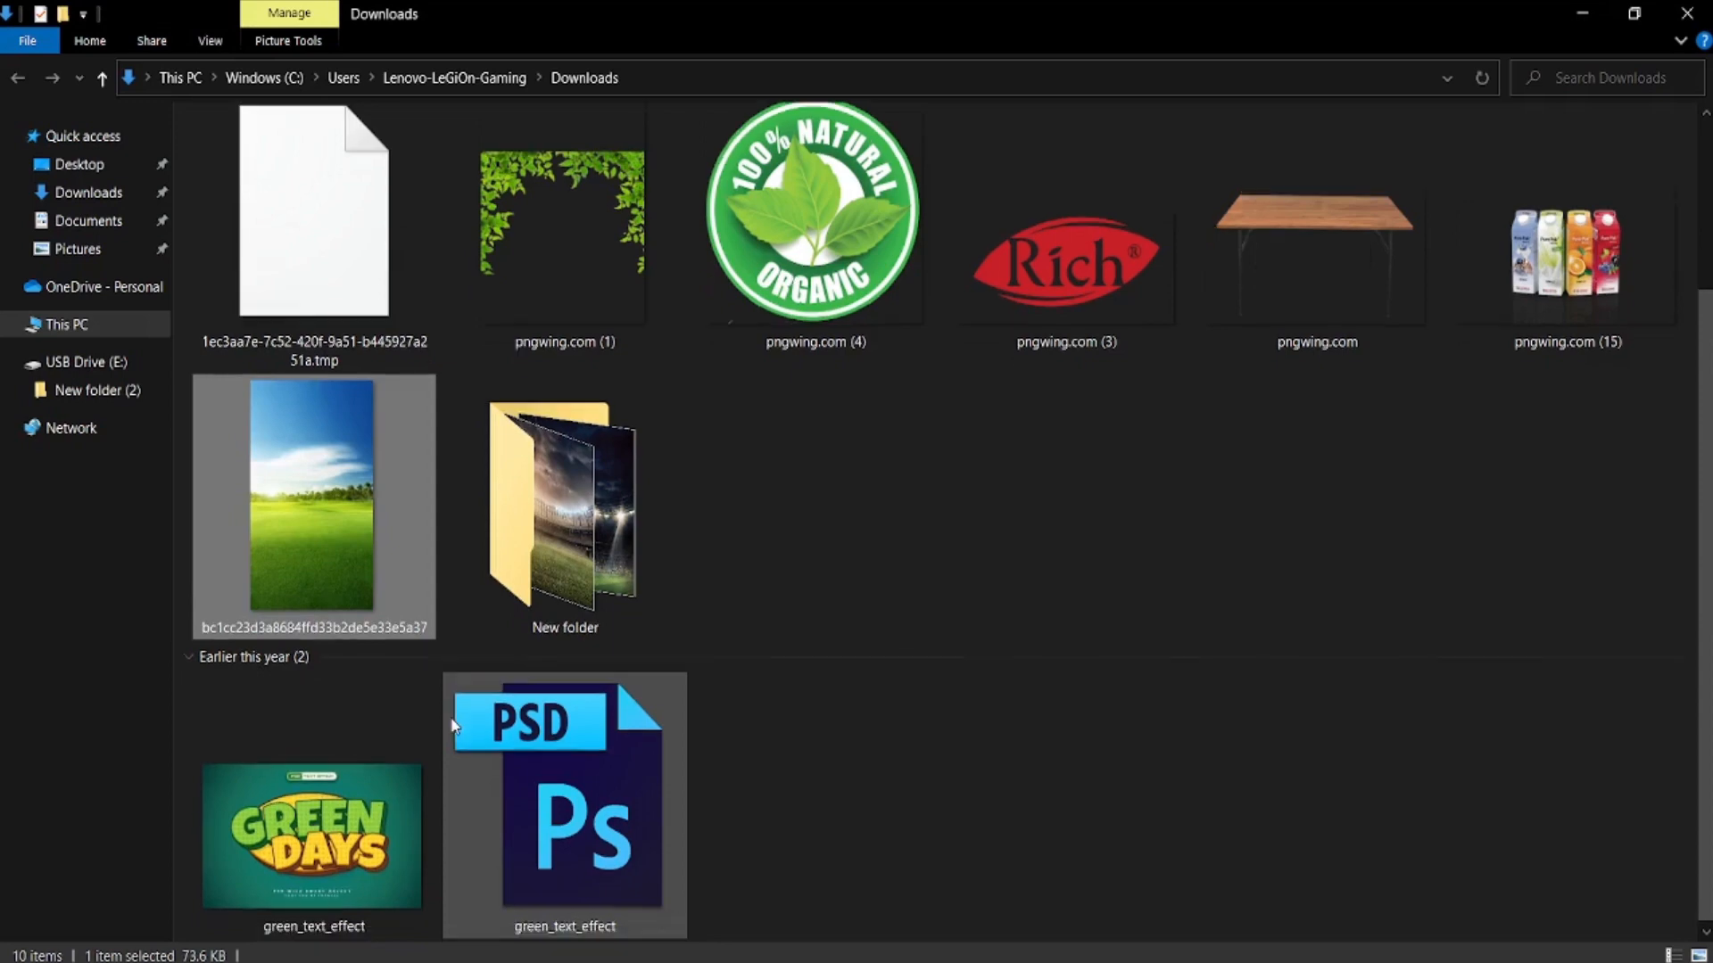
left_click_drag(604, 825, 704, 927)
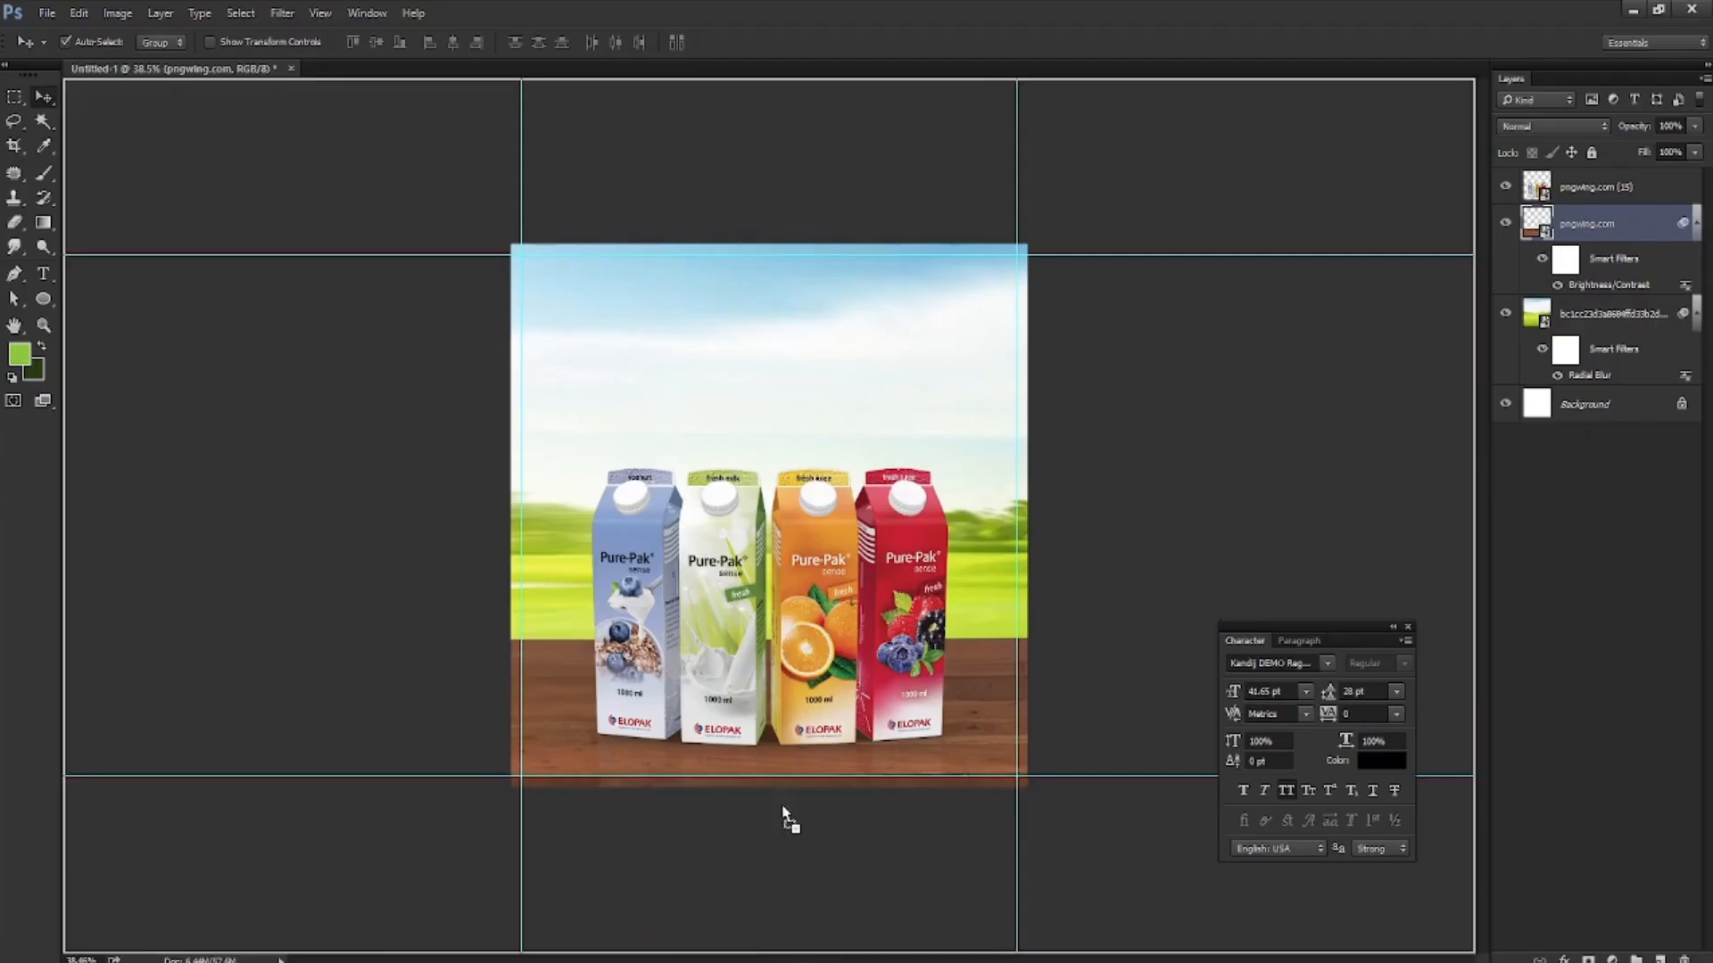
left_click_drag(787, 818, 999, 31)
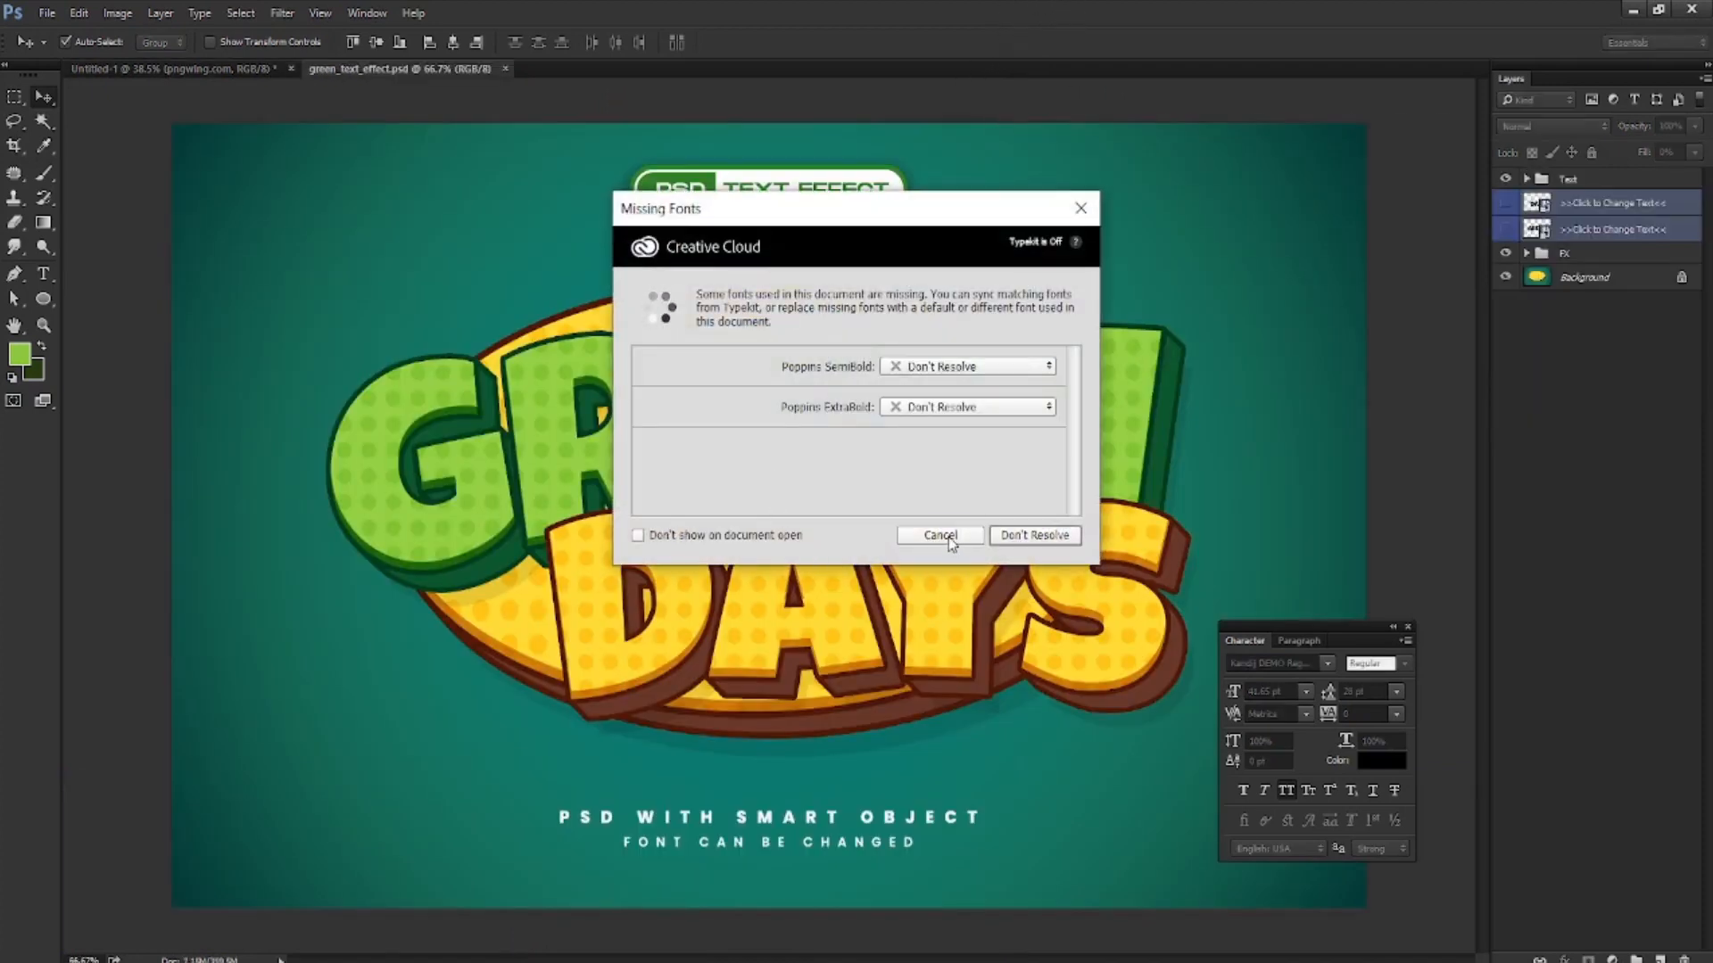
left_click(950, 537)
key("ctrl+0")
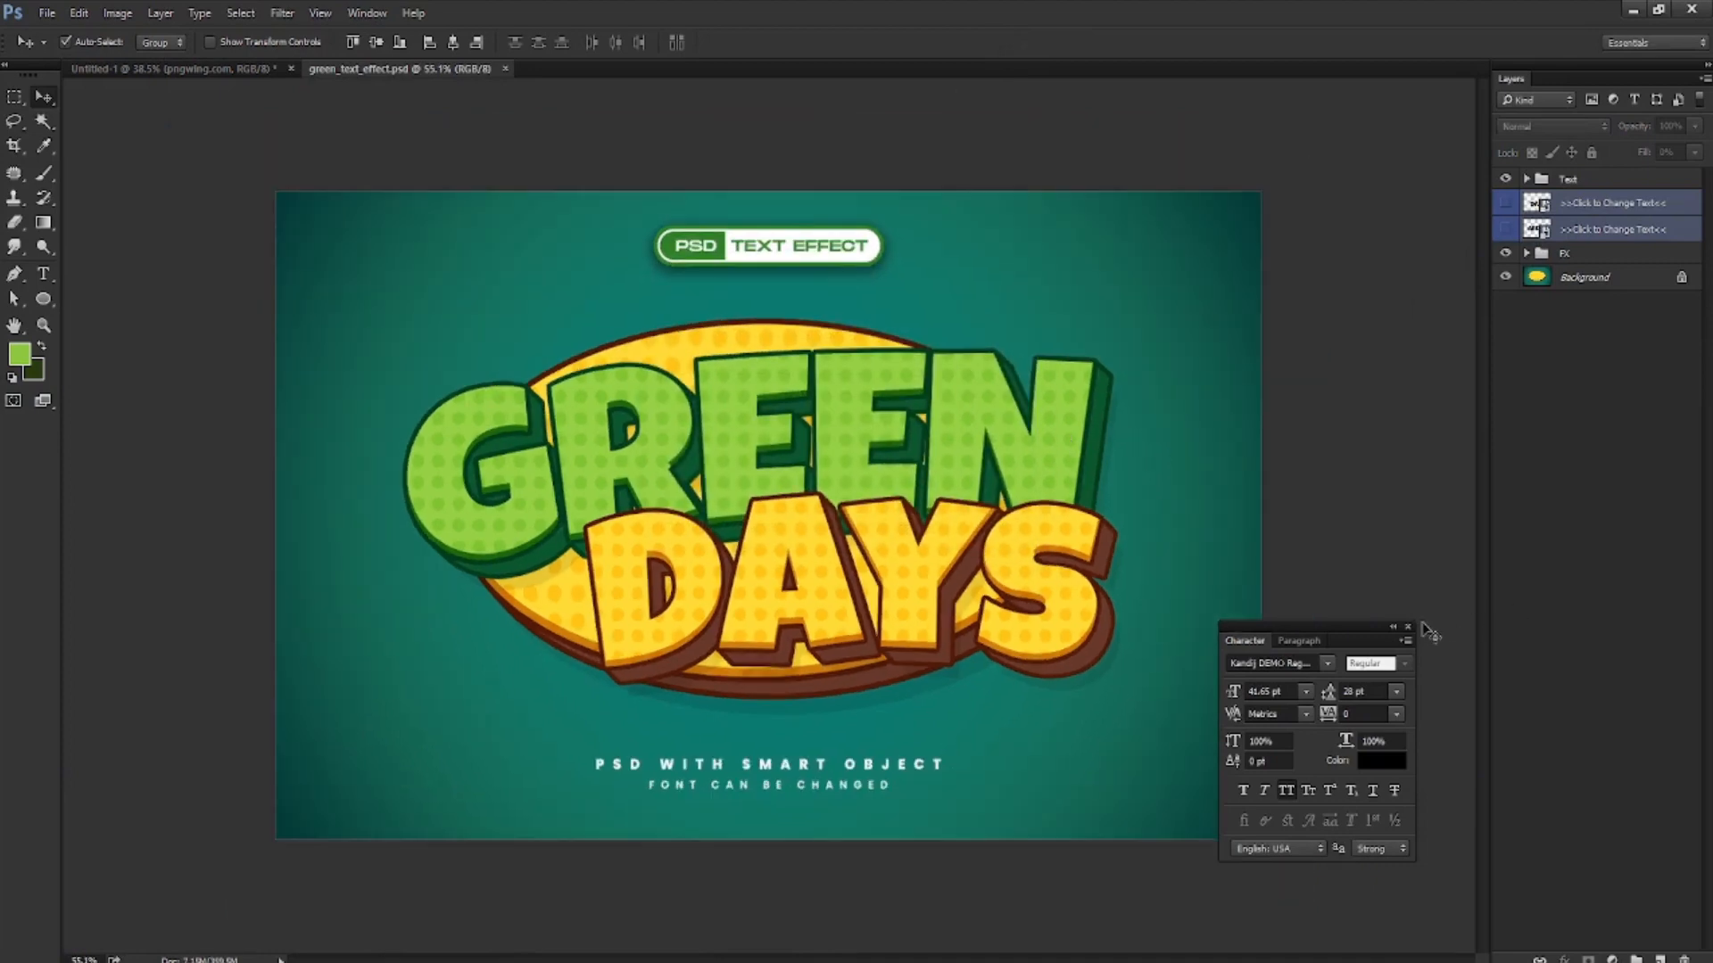
left_click(1407, 628)
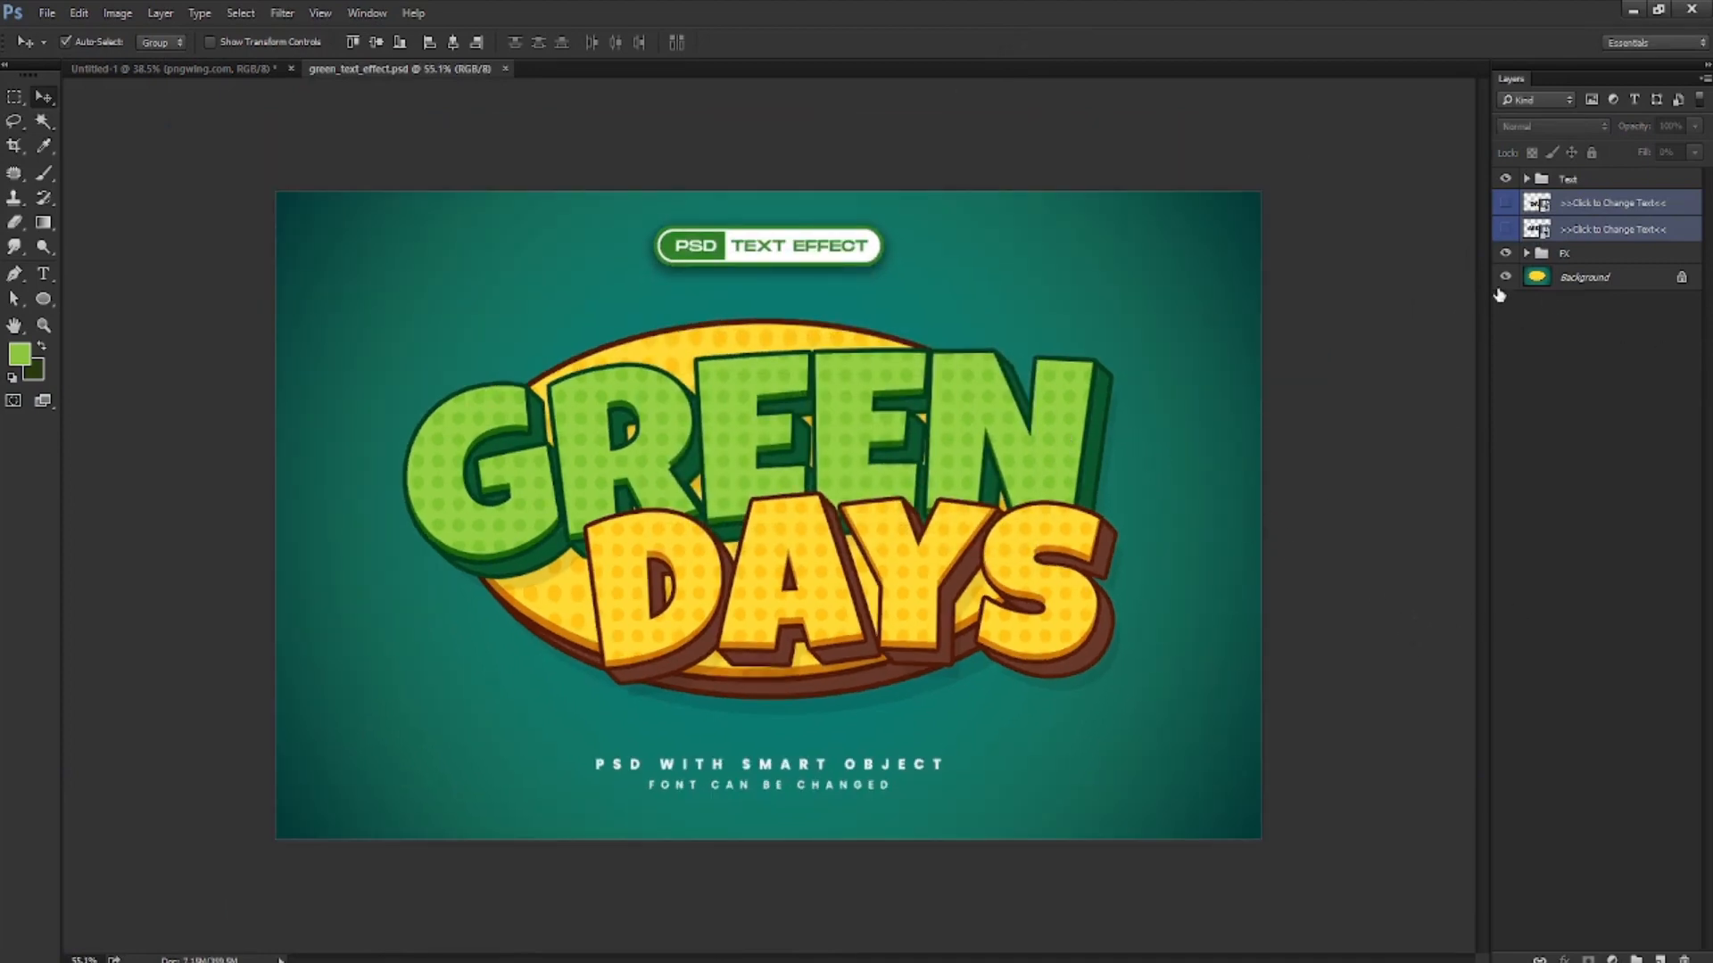
Open the contents of the smart object that holds the word GREEN, dismissing the missing-font prompt
left_click(41, 275)
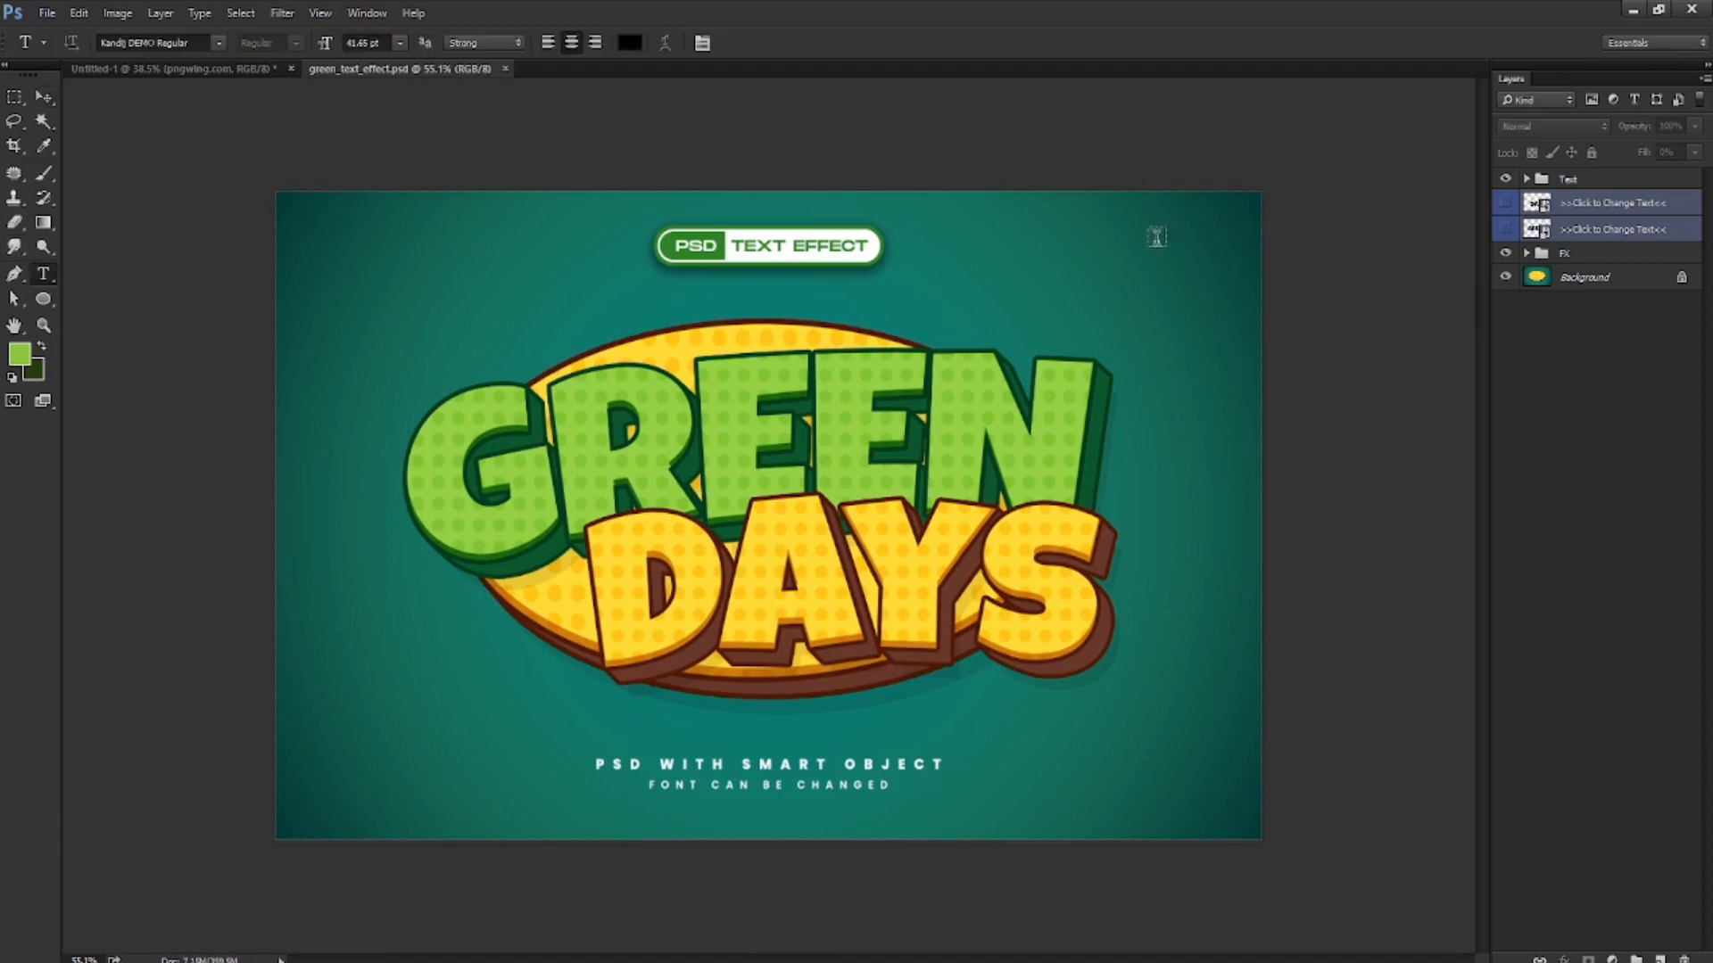
double_click(1543, 233)
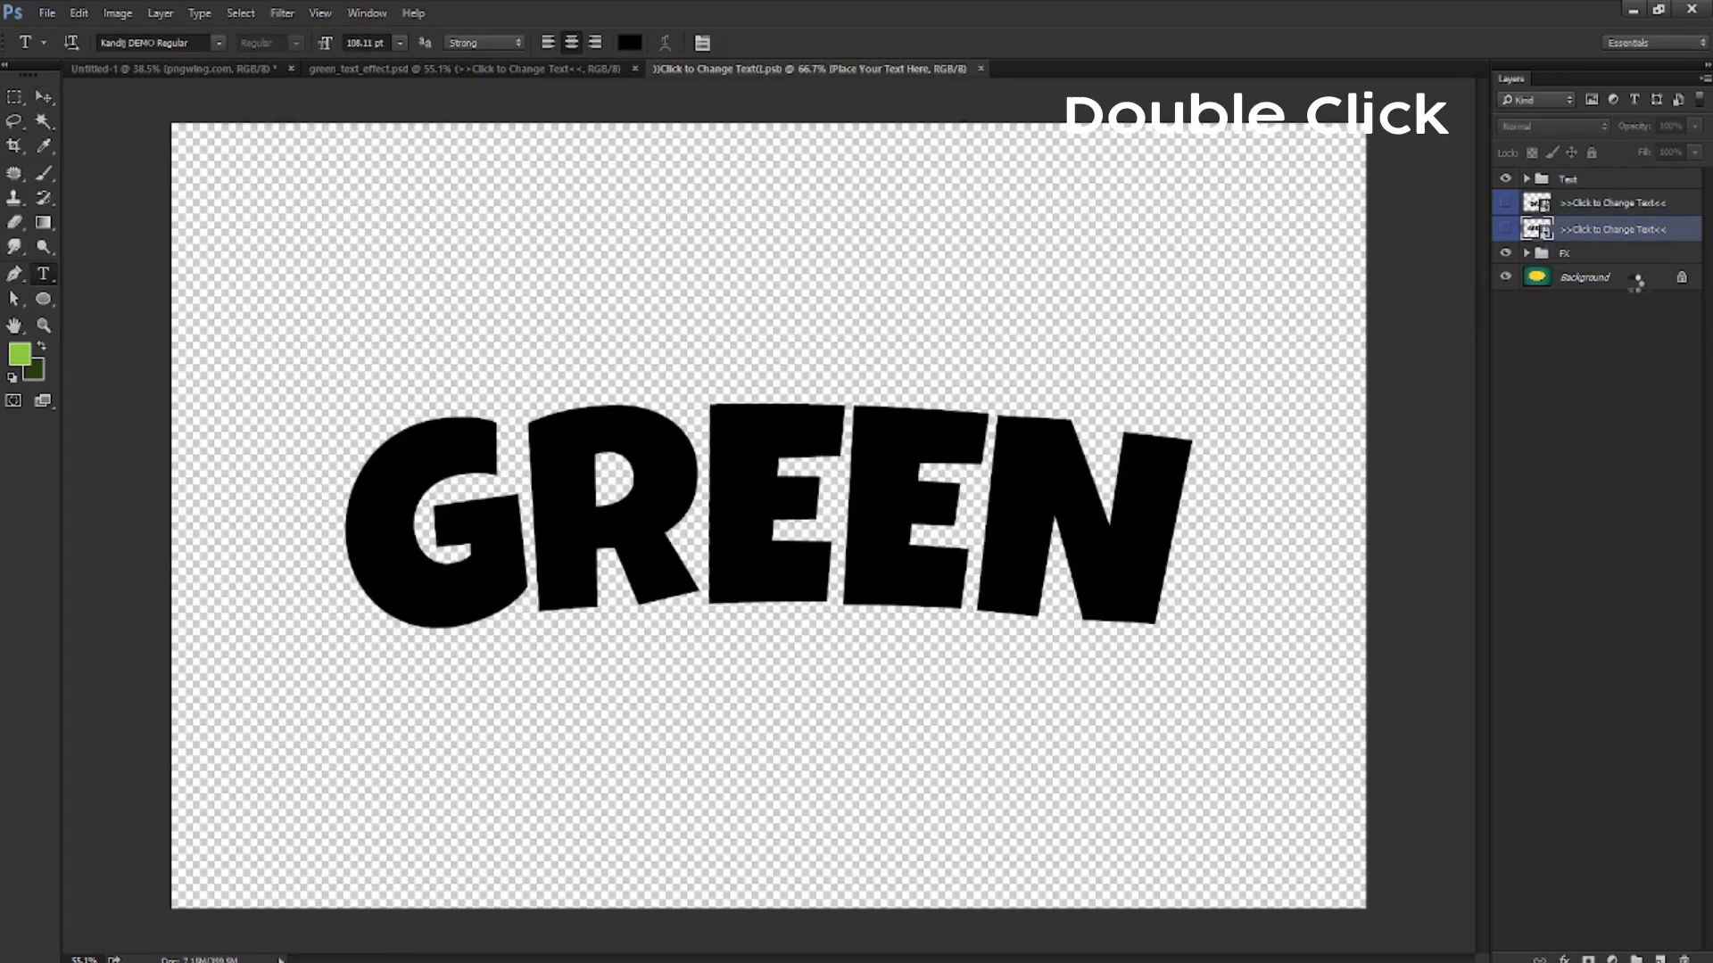
left_click(941, 535)
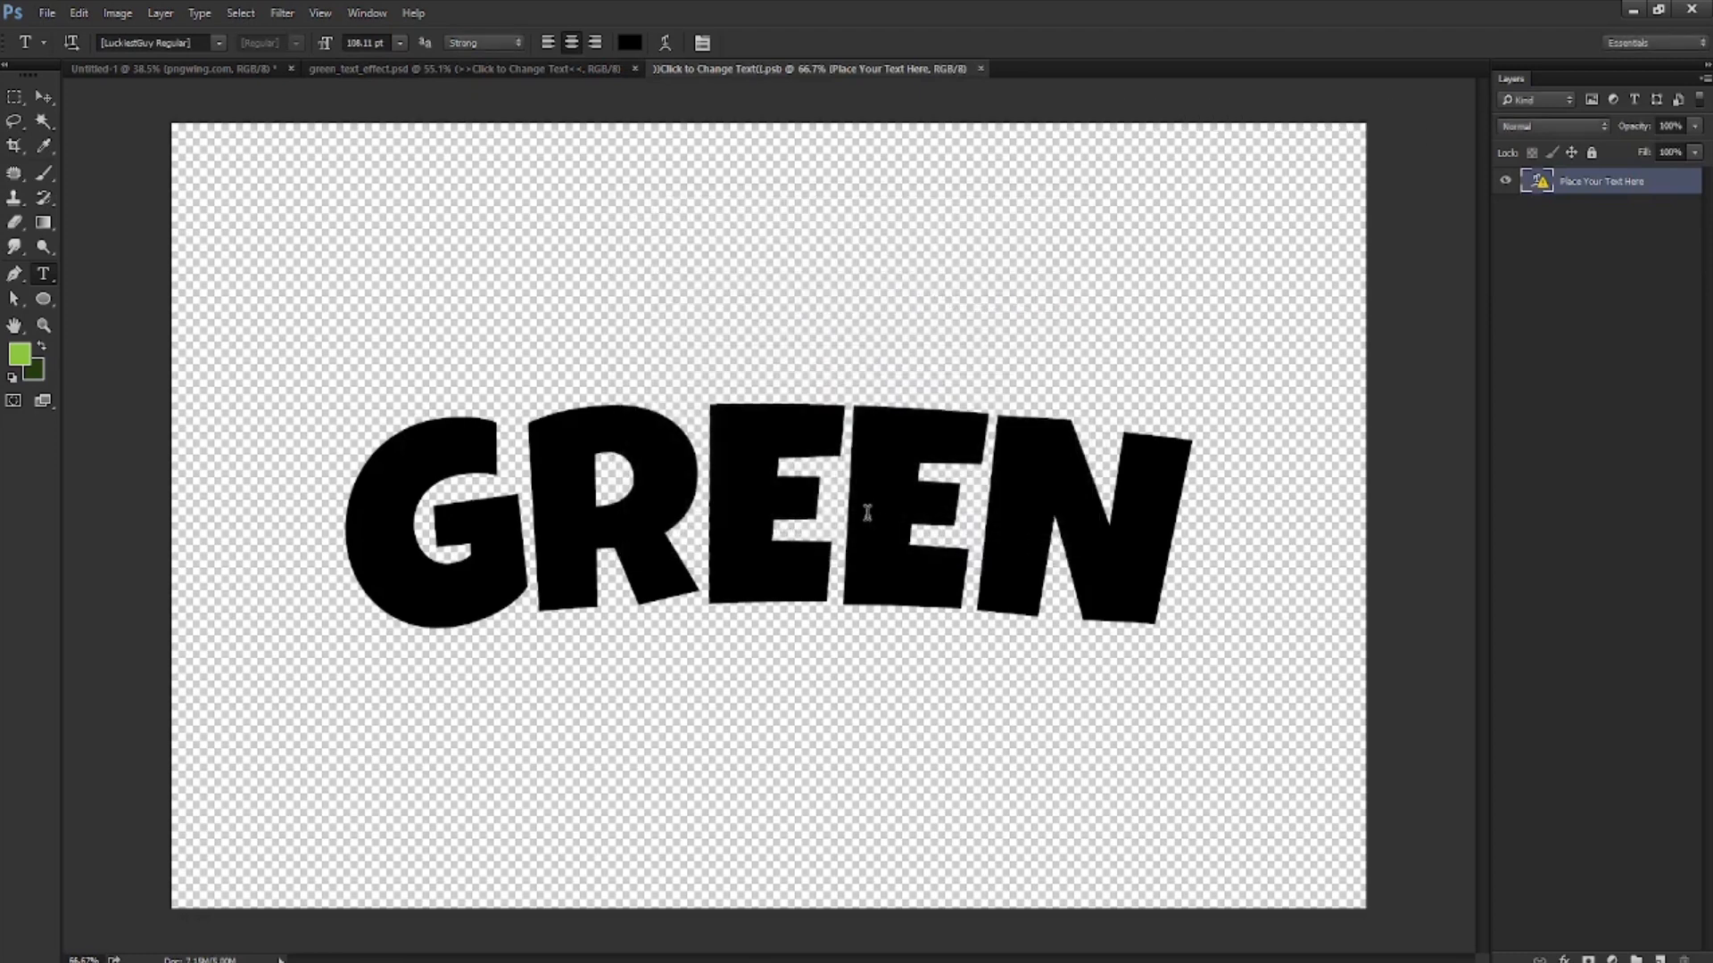
Replace the word GREEN with "fresh" in the arched text layer, accepting the font substitution
left_click(857, 501)
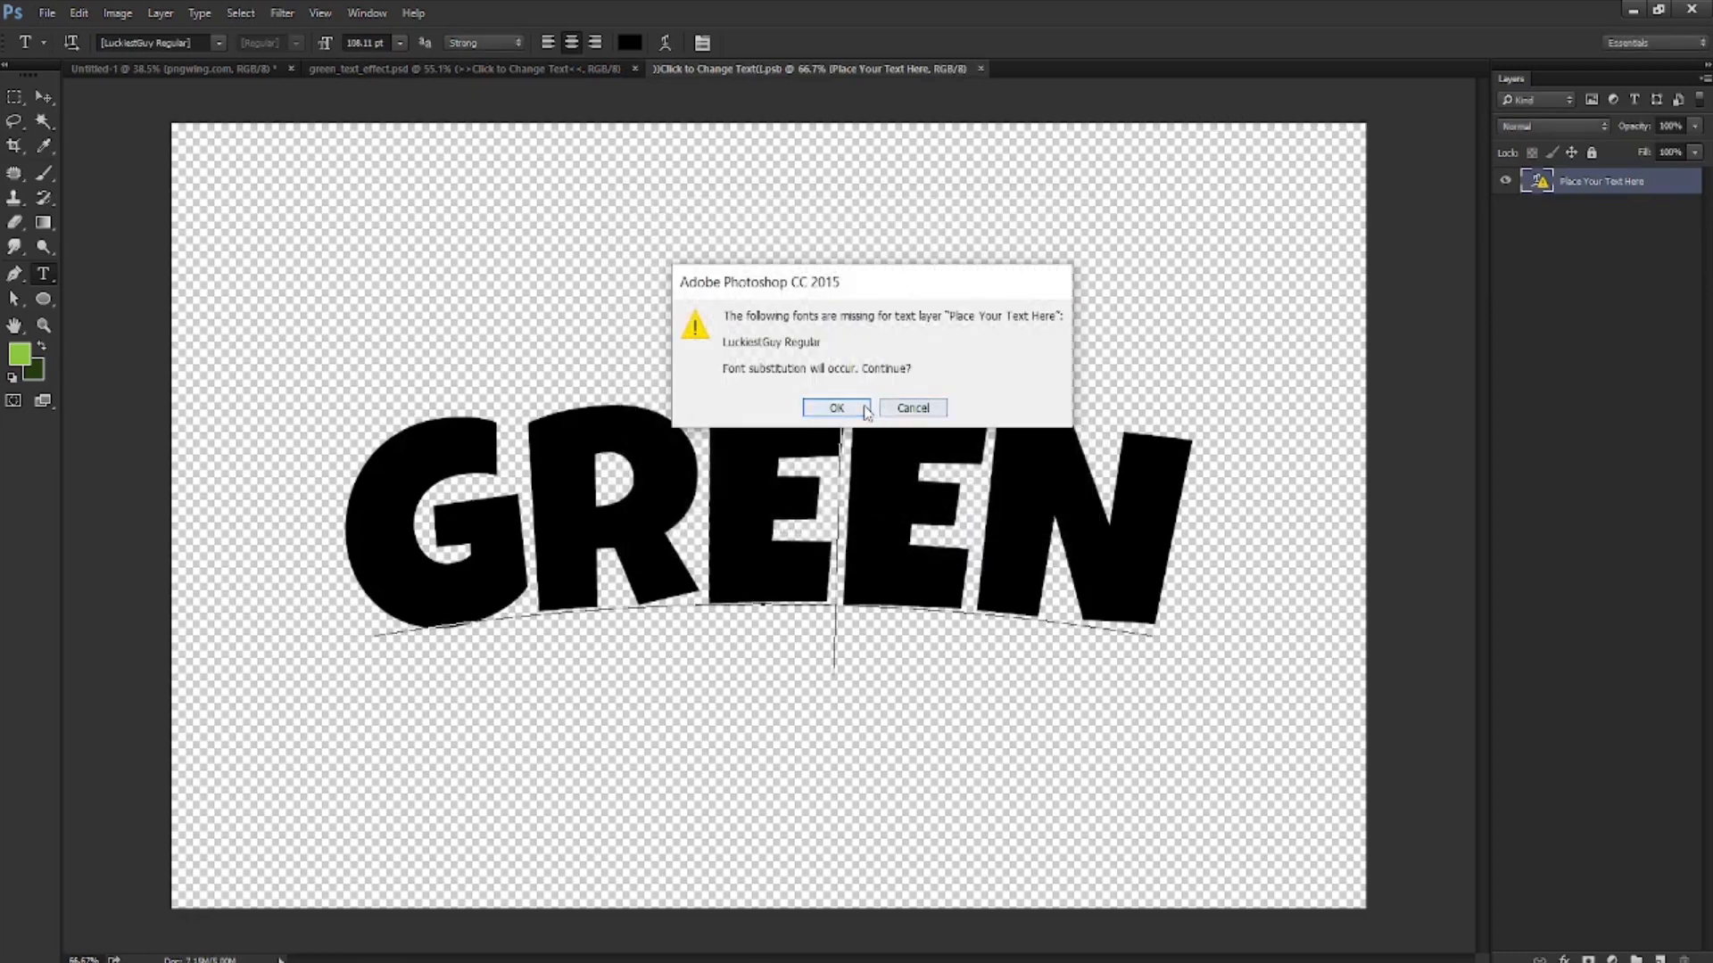
left_click(837, 408)
double_click(877, 446)
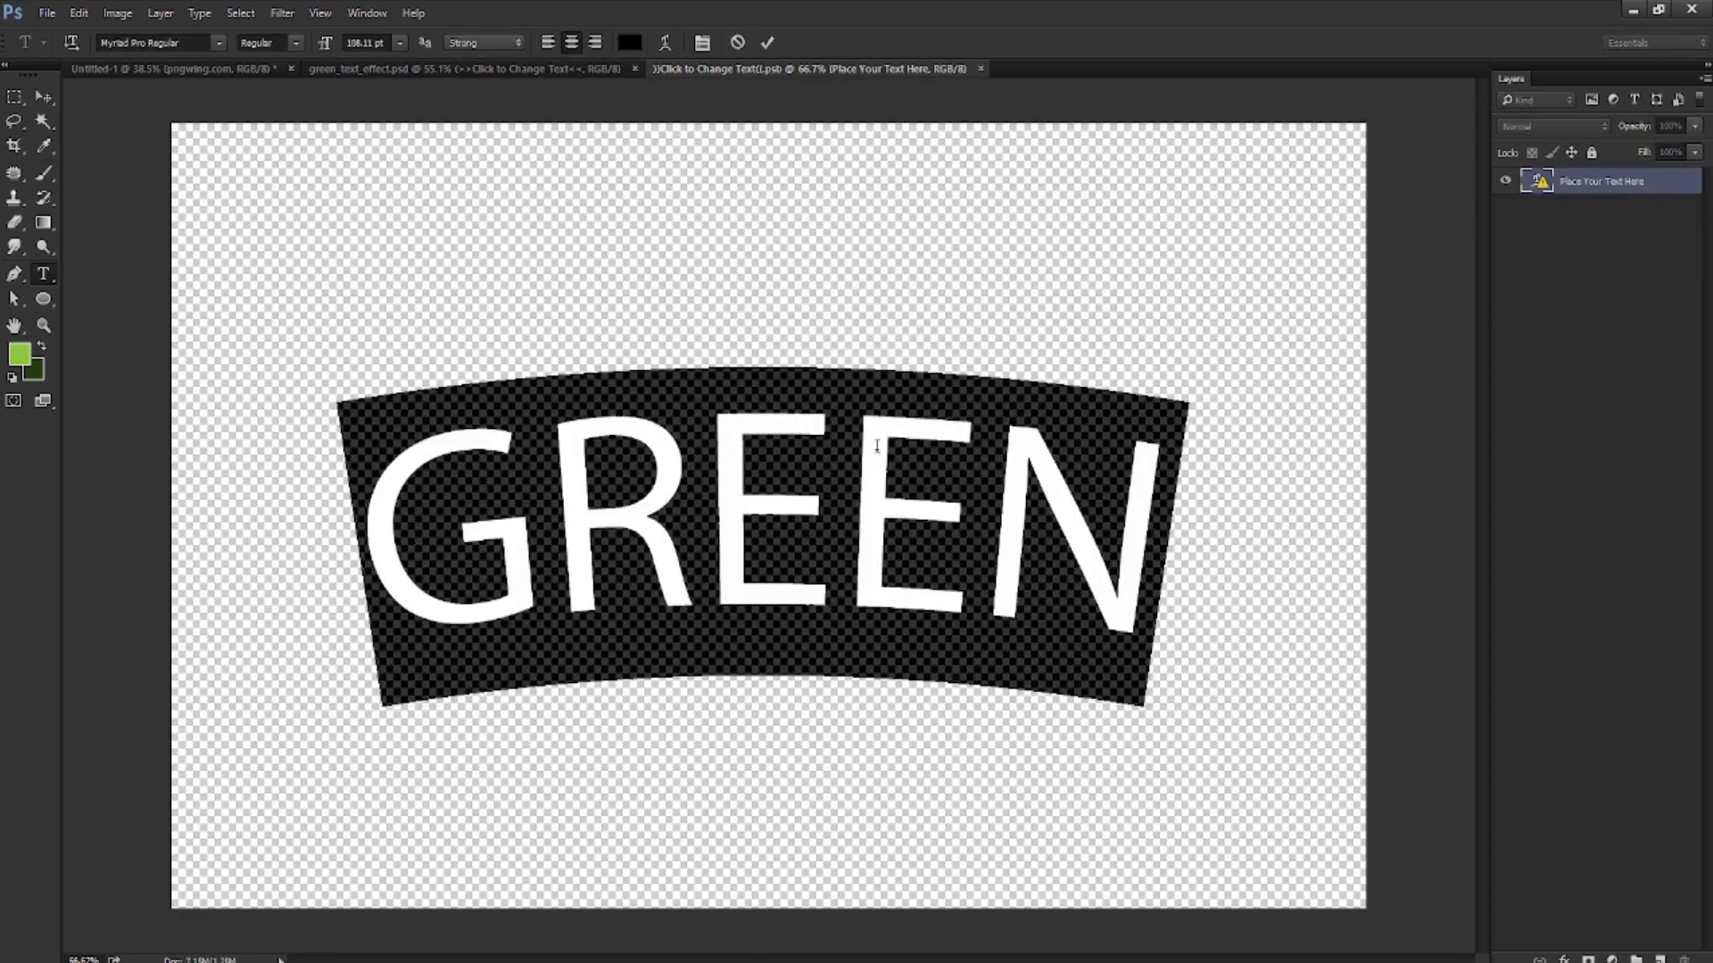
type("f")
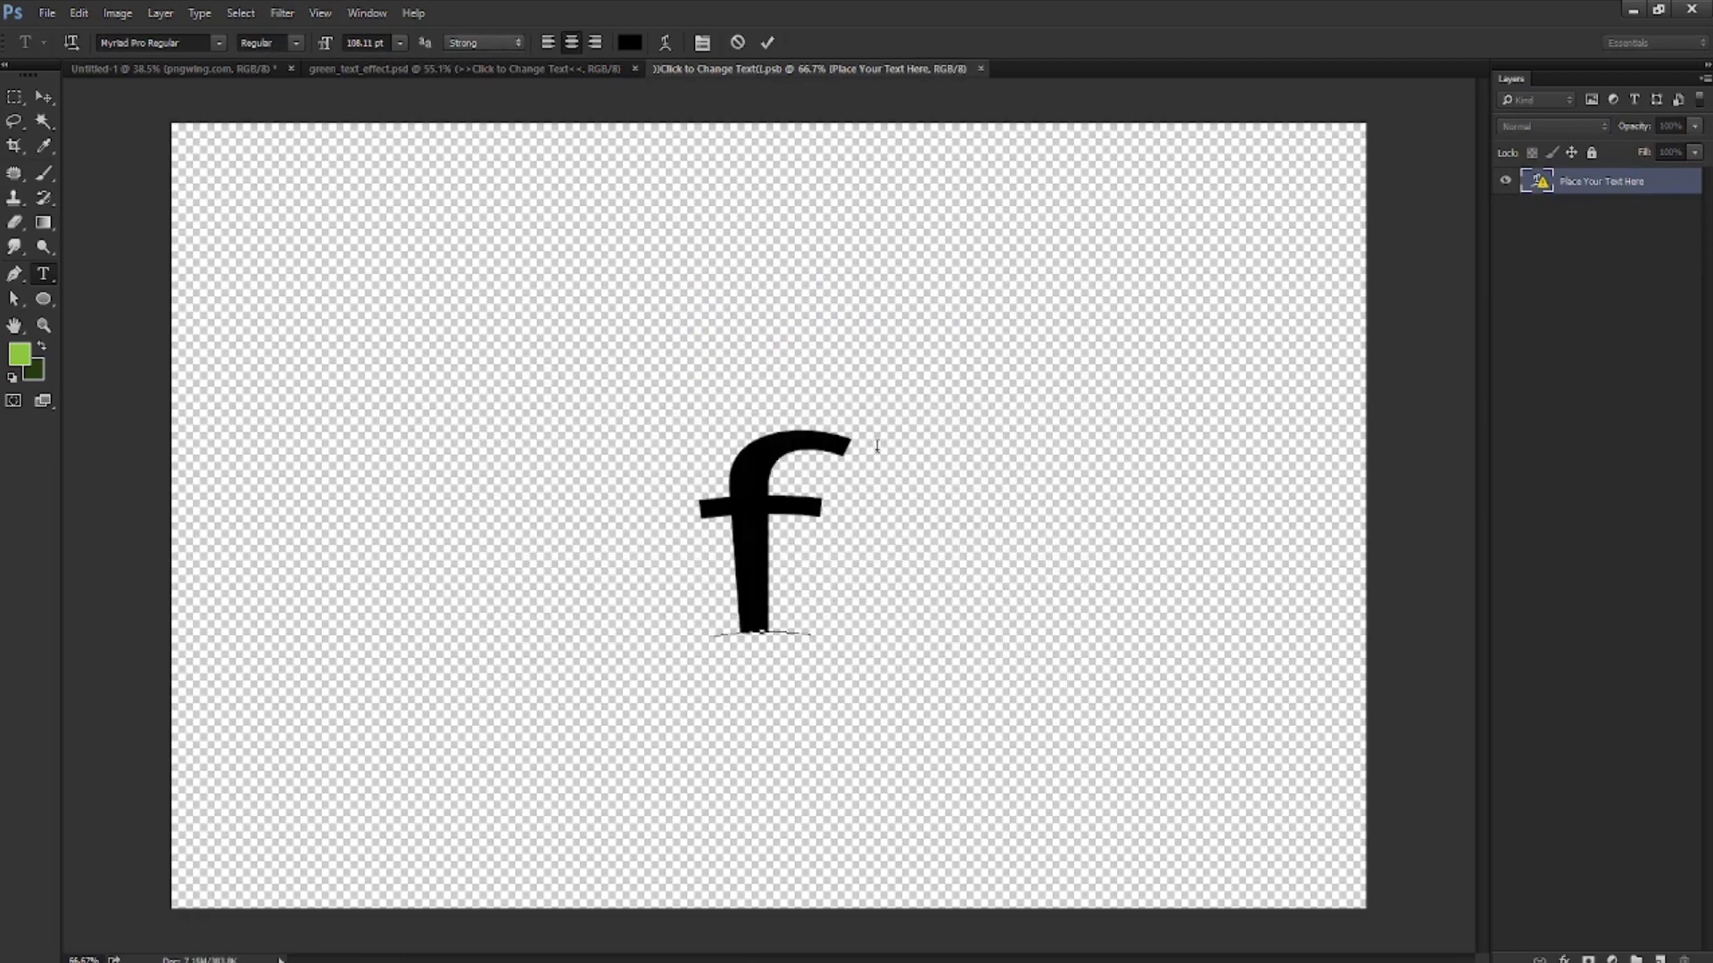
type("resh")
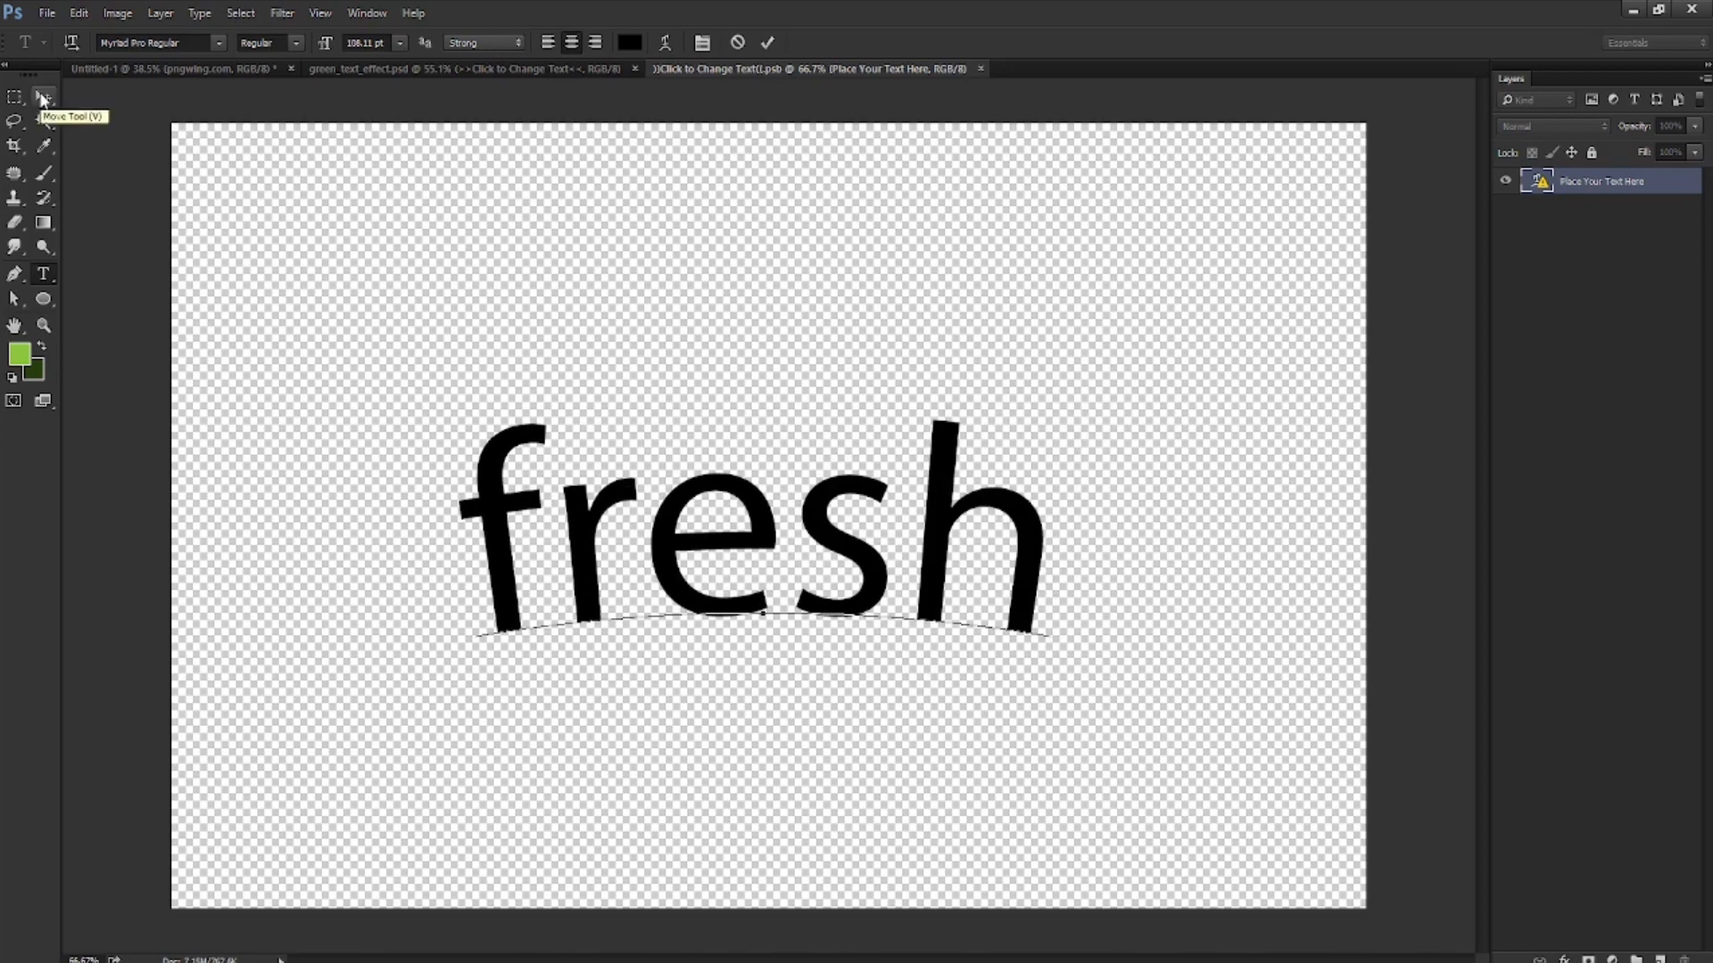
left_click(42, 99)
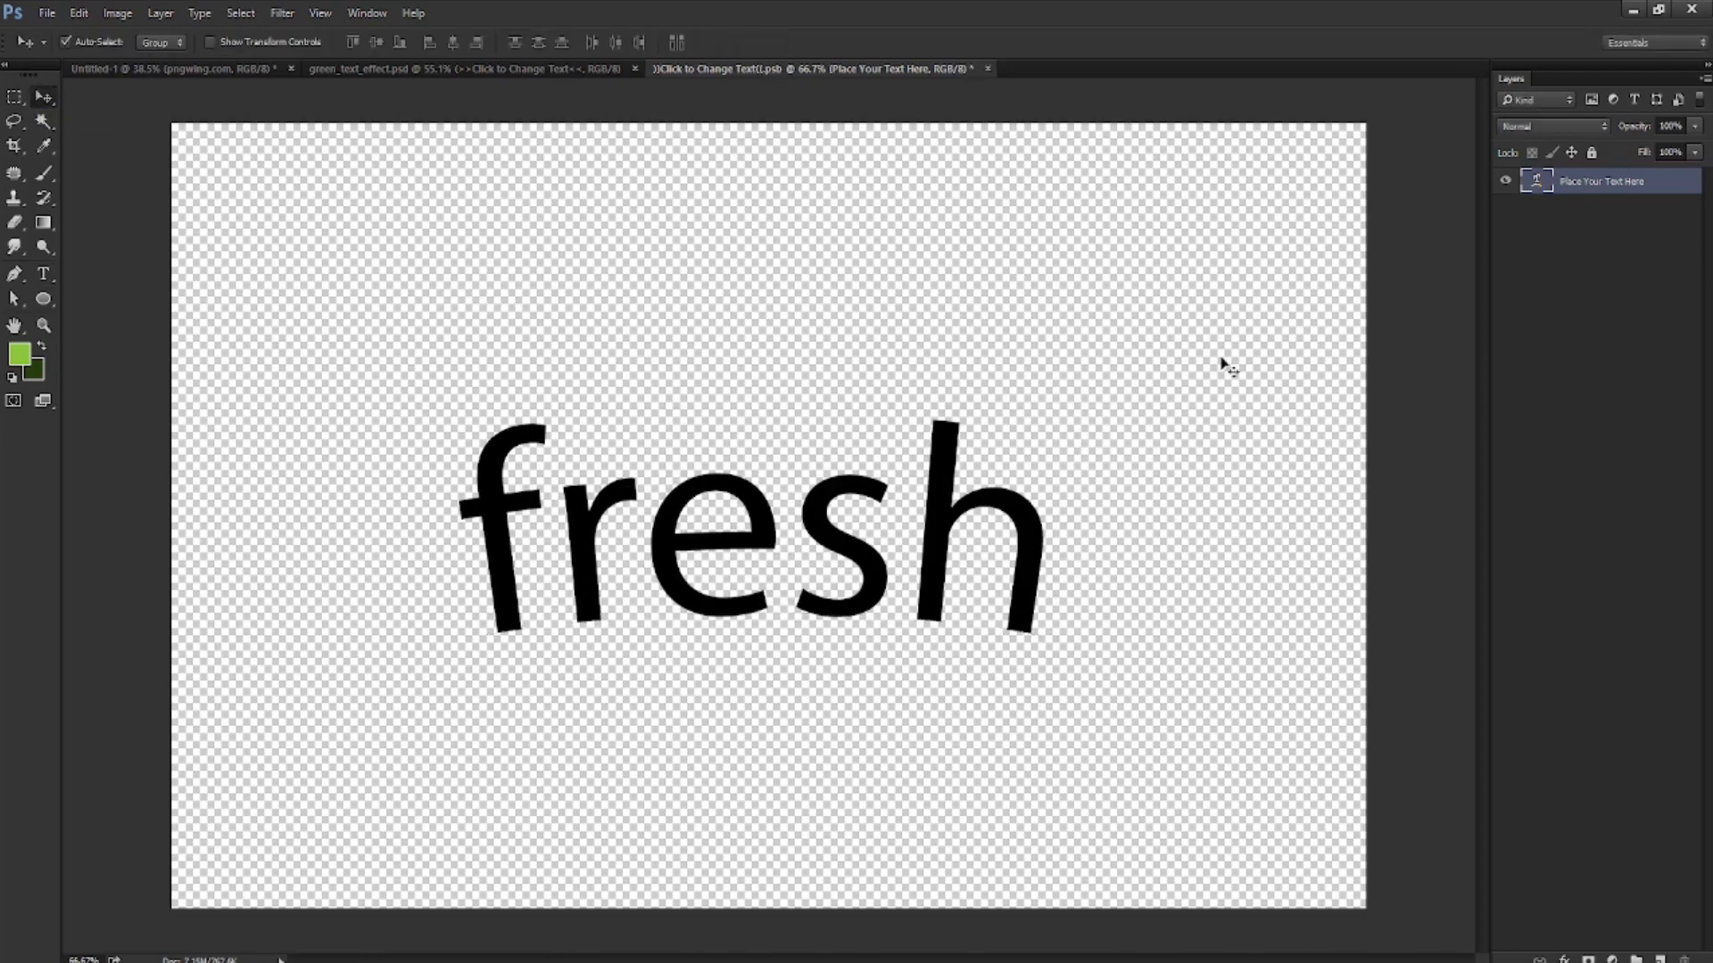
Preview fonts on the arched "fresh" text and set it to OT04_Blox Regular
scroll(796, 392, "down", 1)
left_click(43, 274)
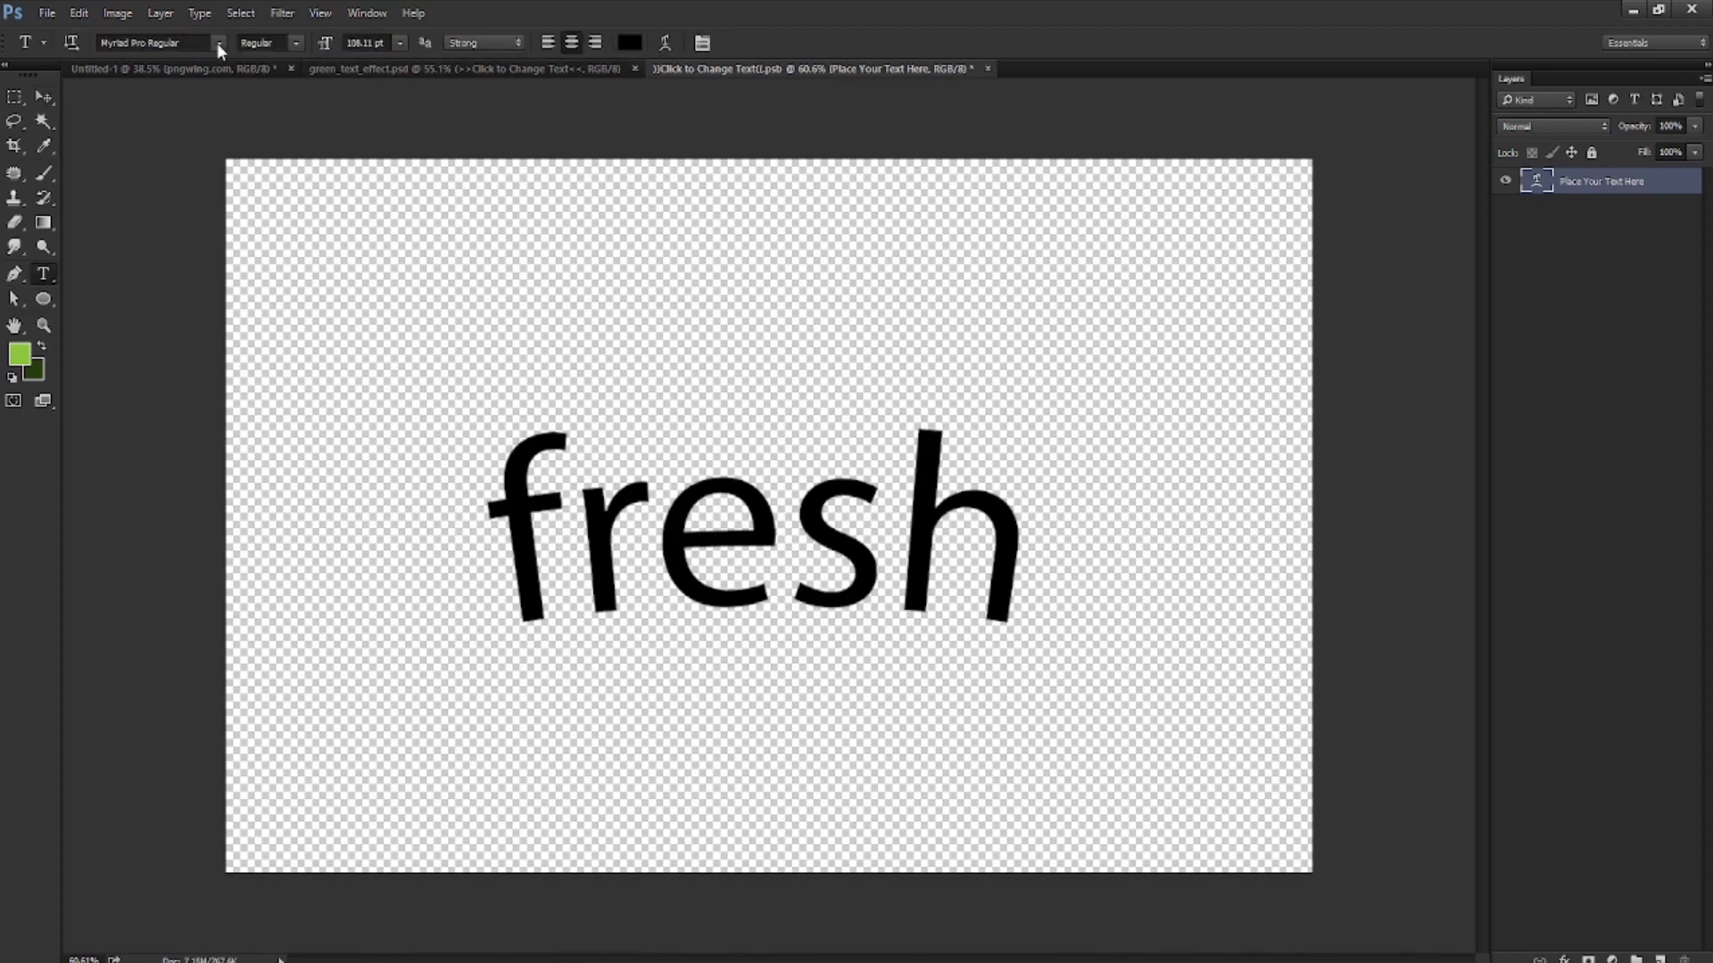
left_click(219, 43)
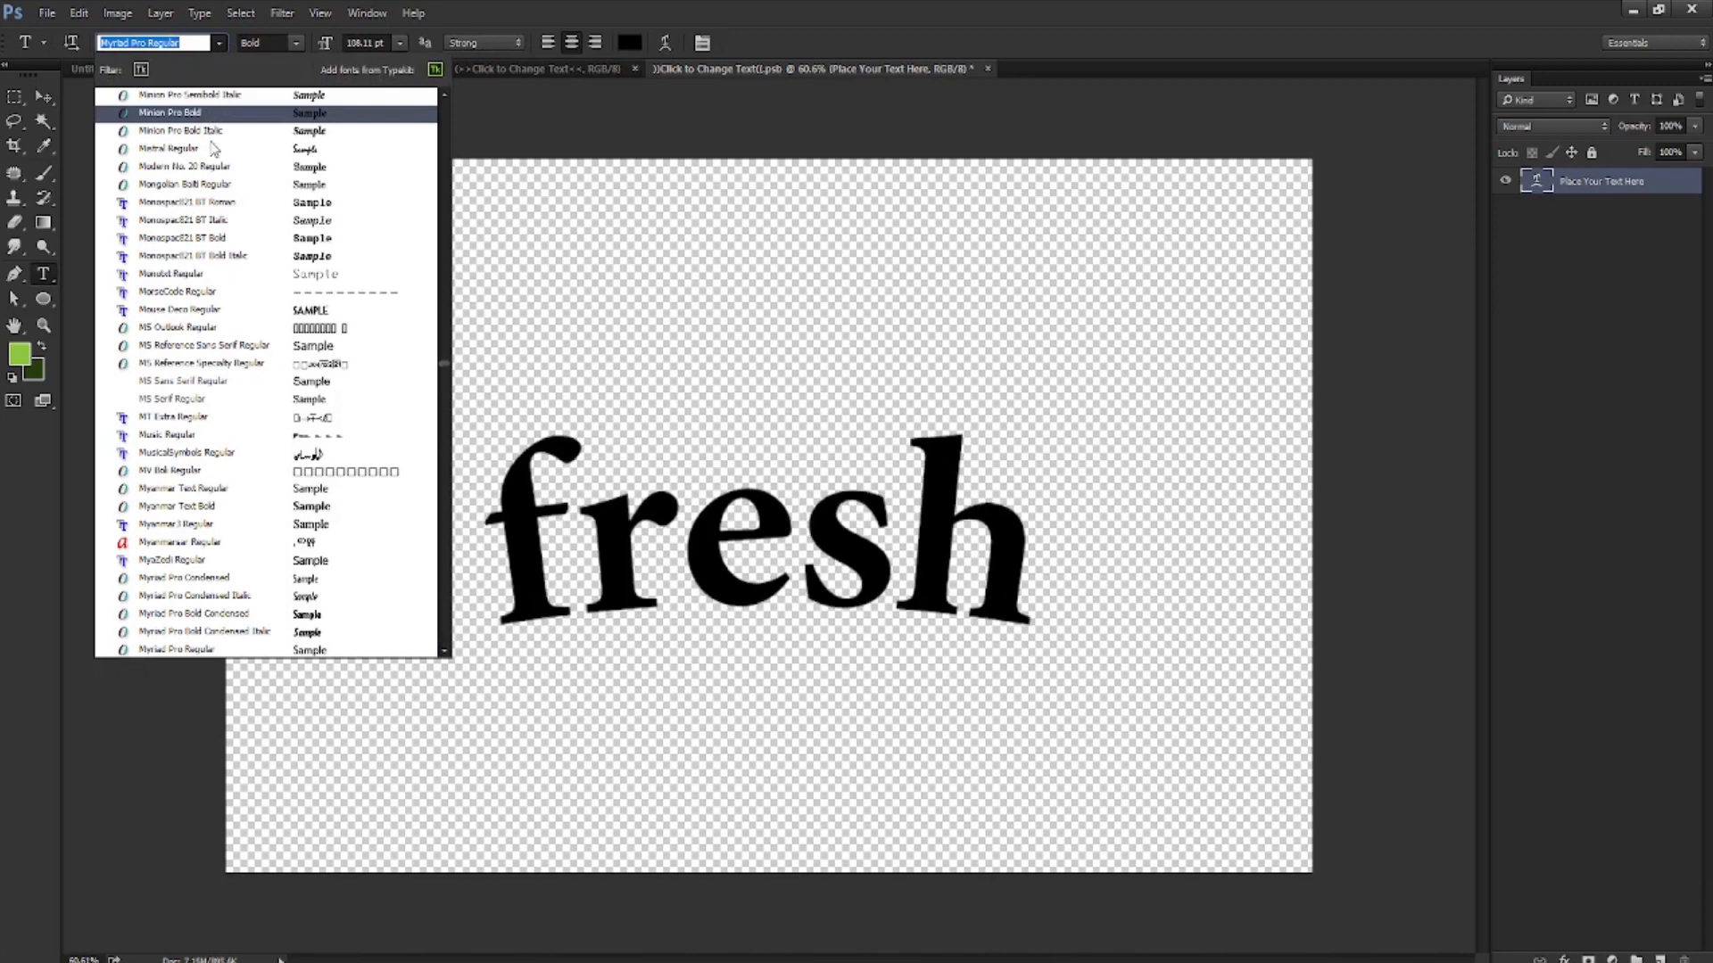
key("Down")
key("Down")
key("Down")
key("Down")
key("Down")
key("Down")
key("Down")
key("Down")
key("Down")
key("Down")
key("Down")
key("Down")
key("Down")
key("Down")
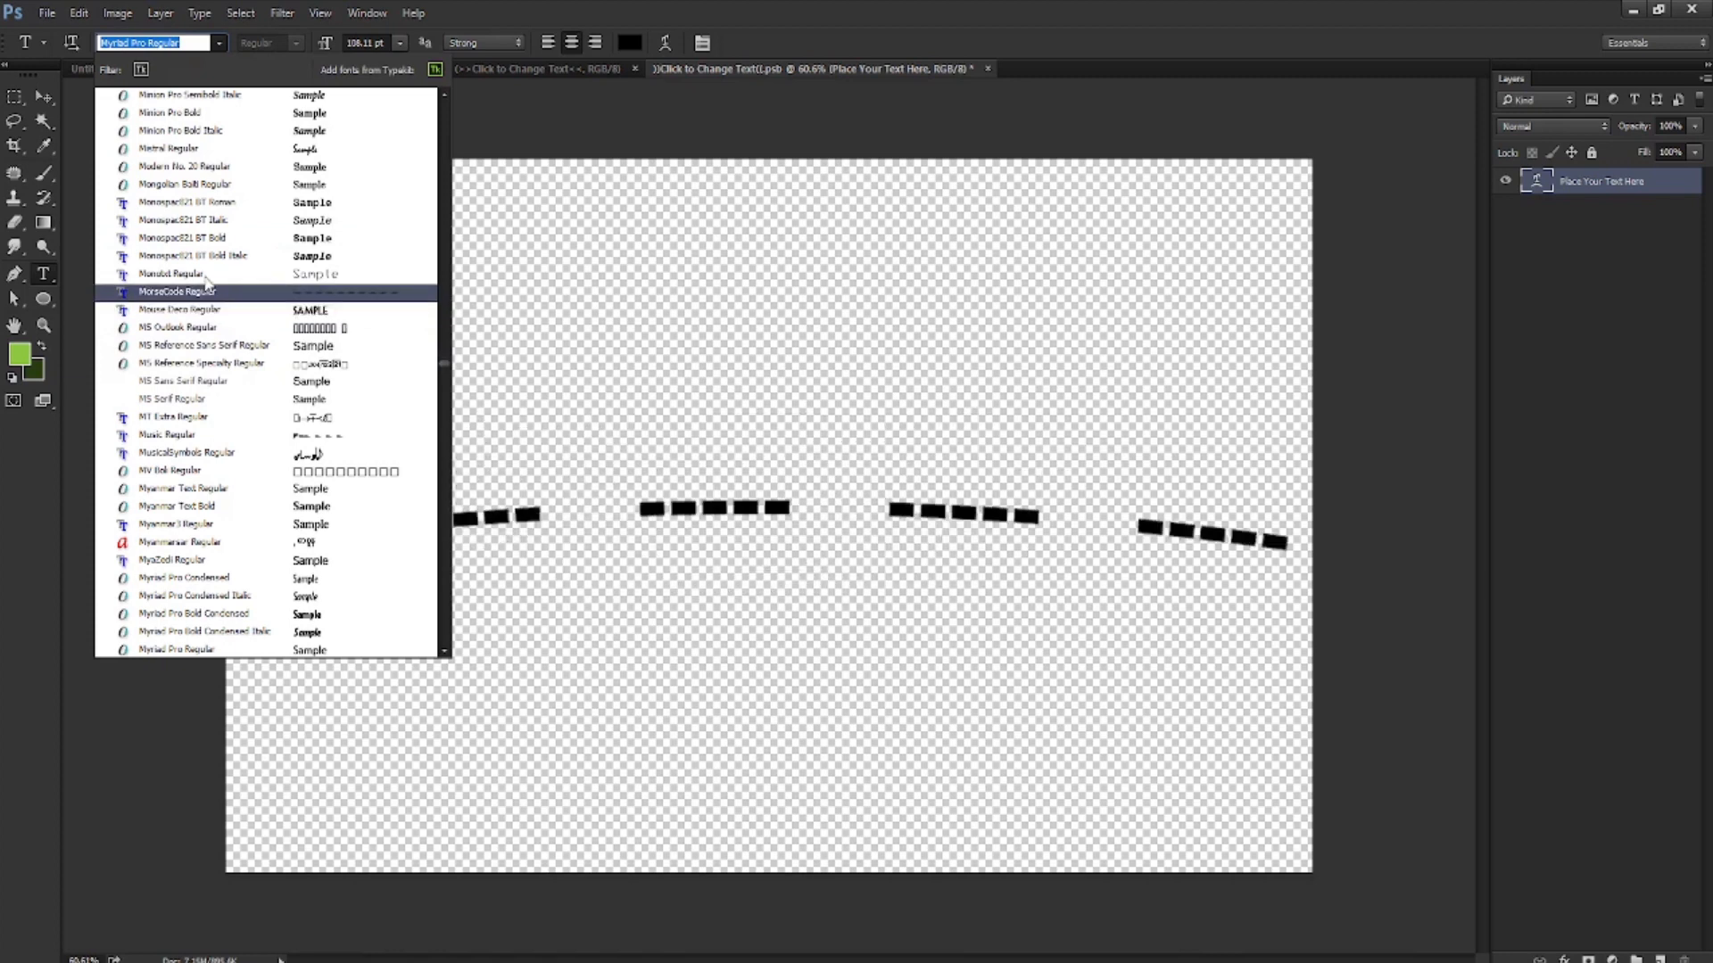
key("Up")
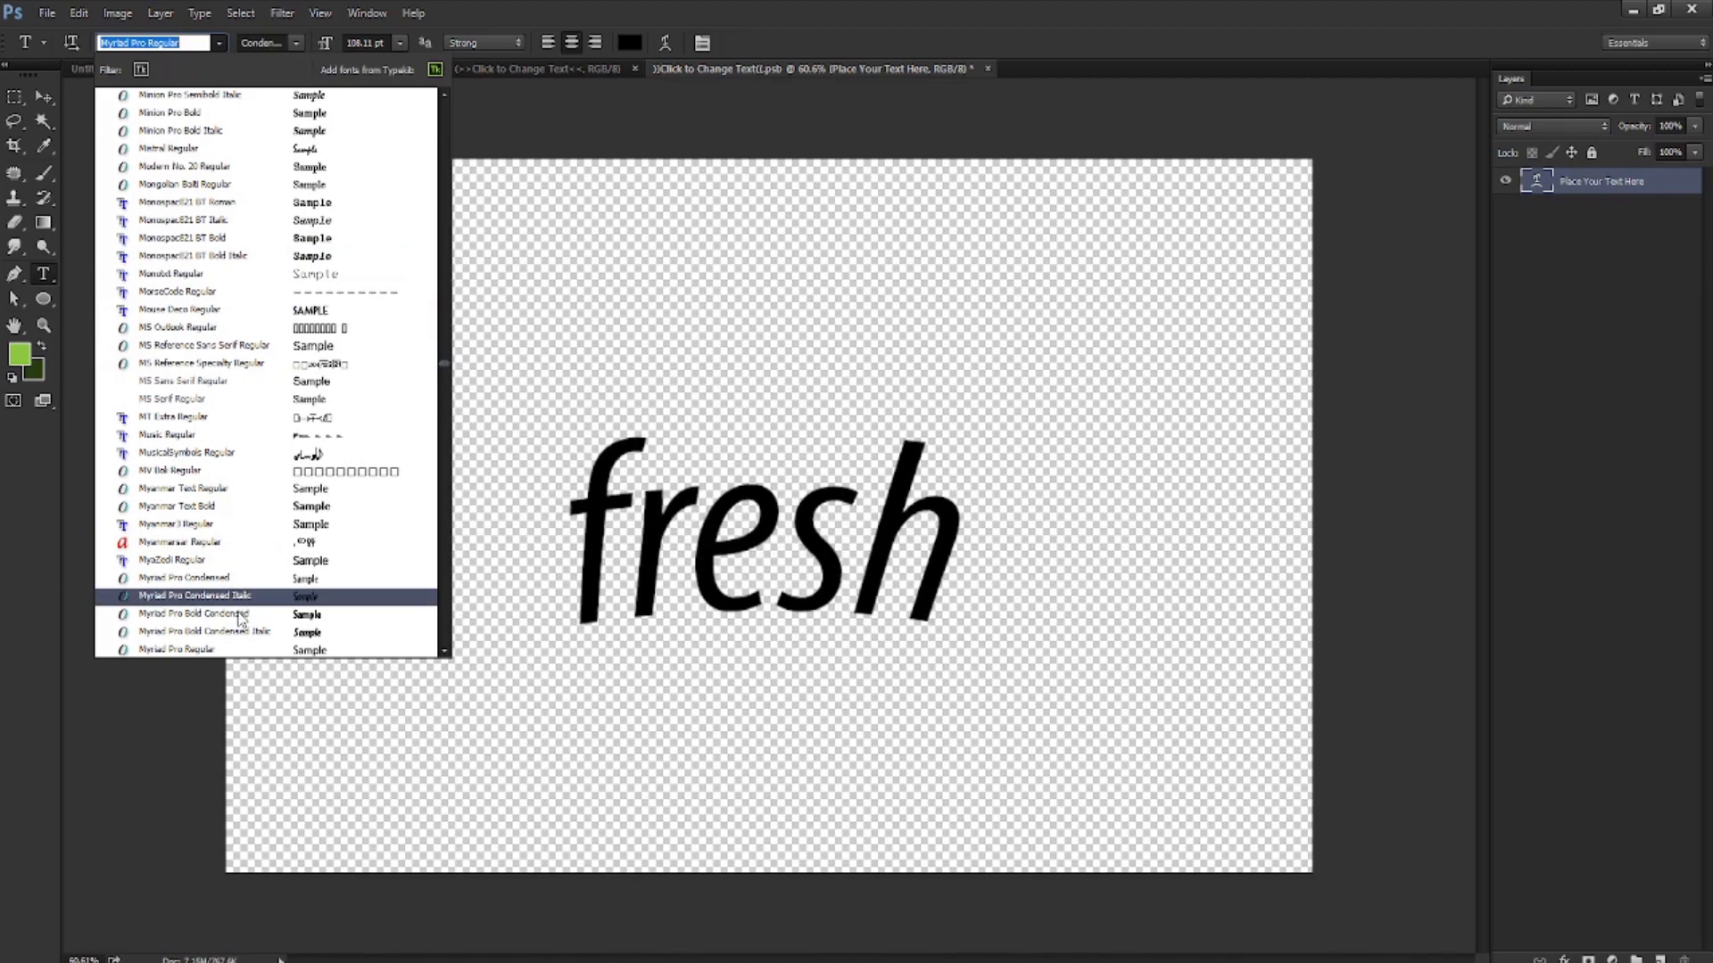
key("Down")
key("Down")
key("Down")
key("Down")
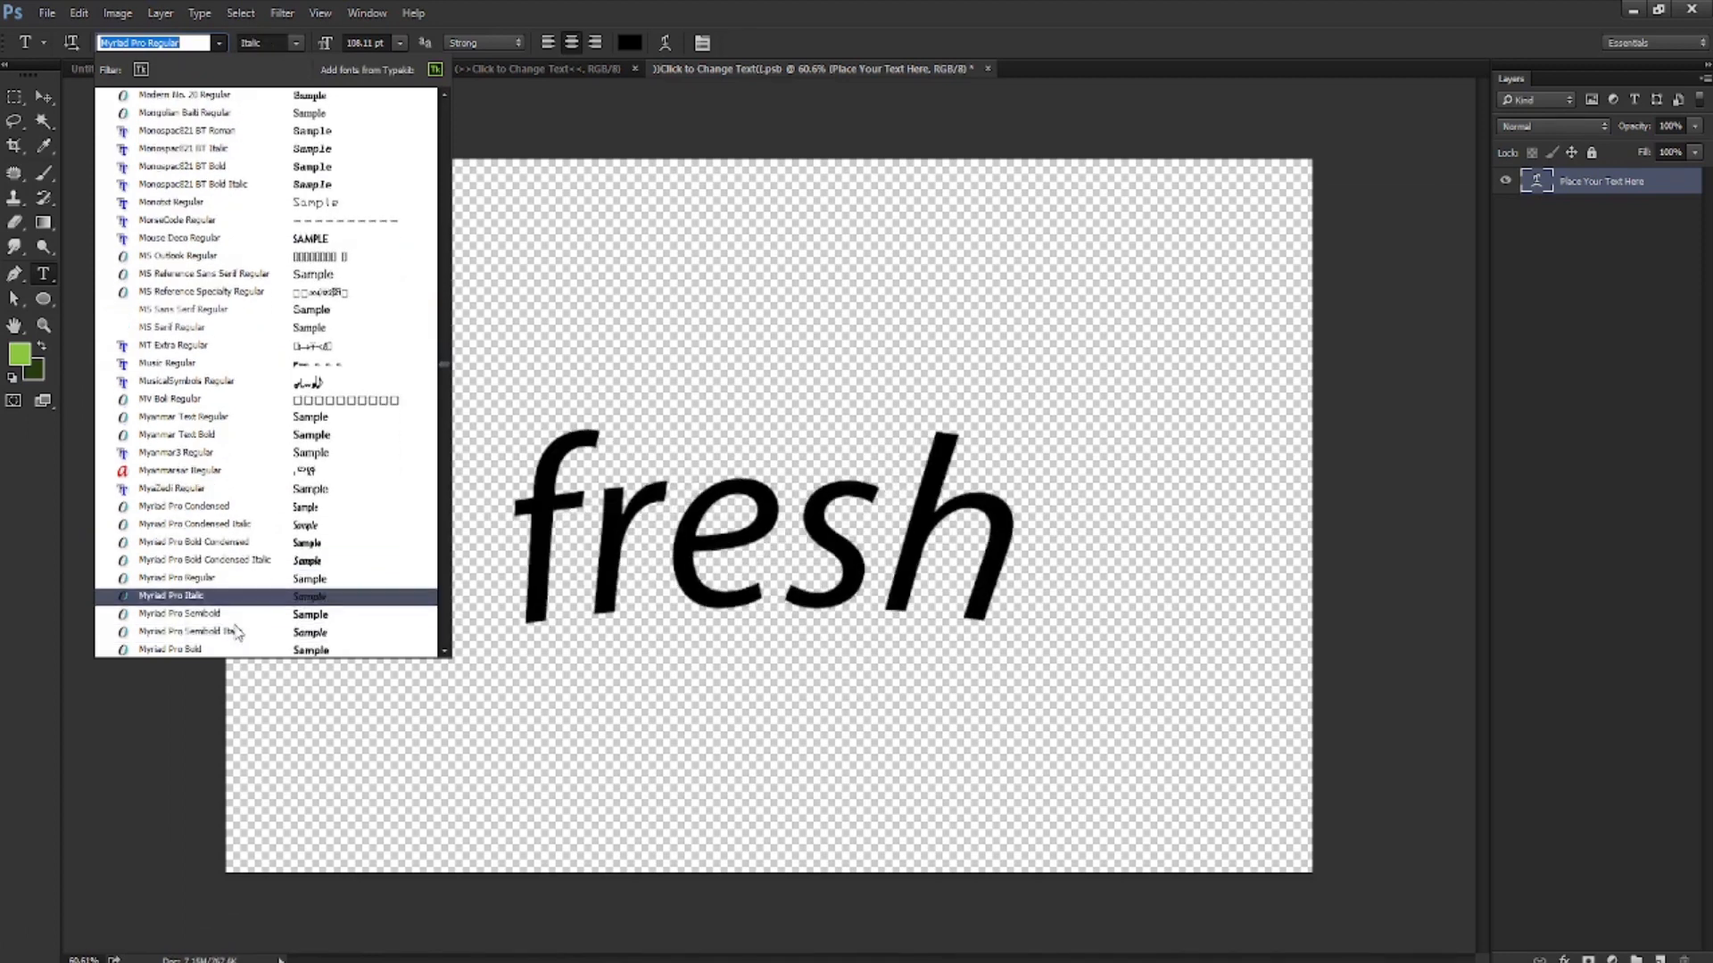
key("Down")
key("Down")
key("Down")
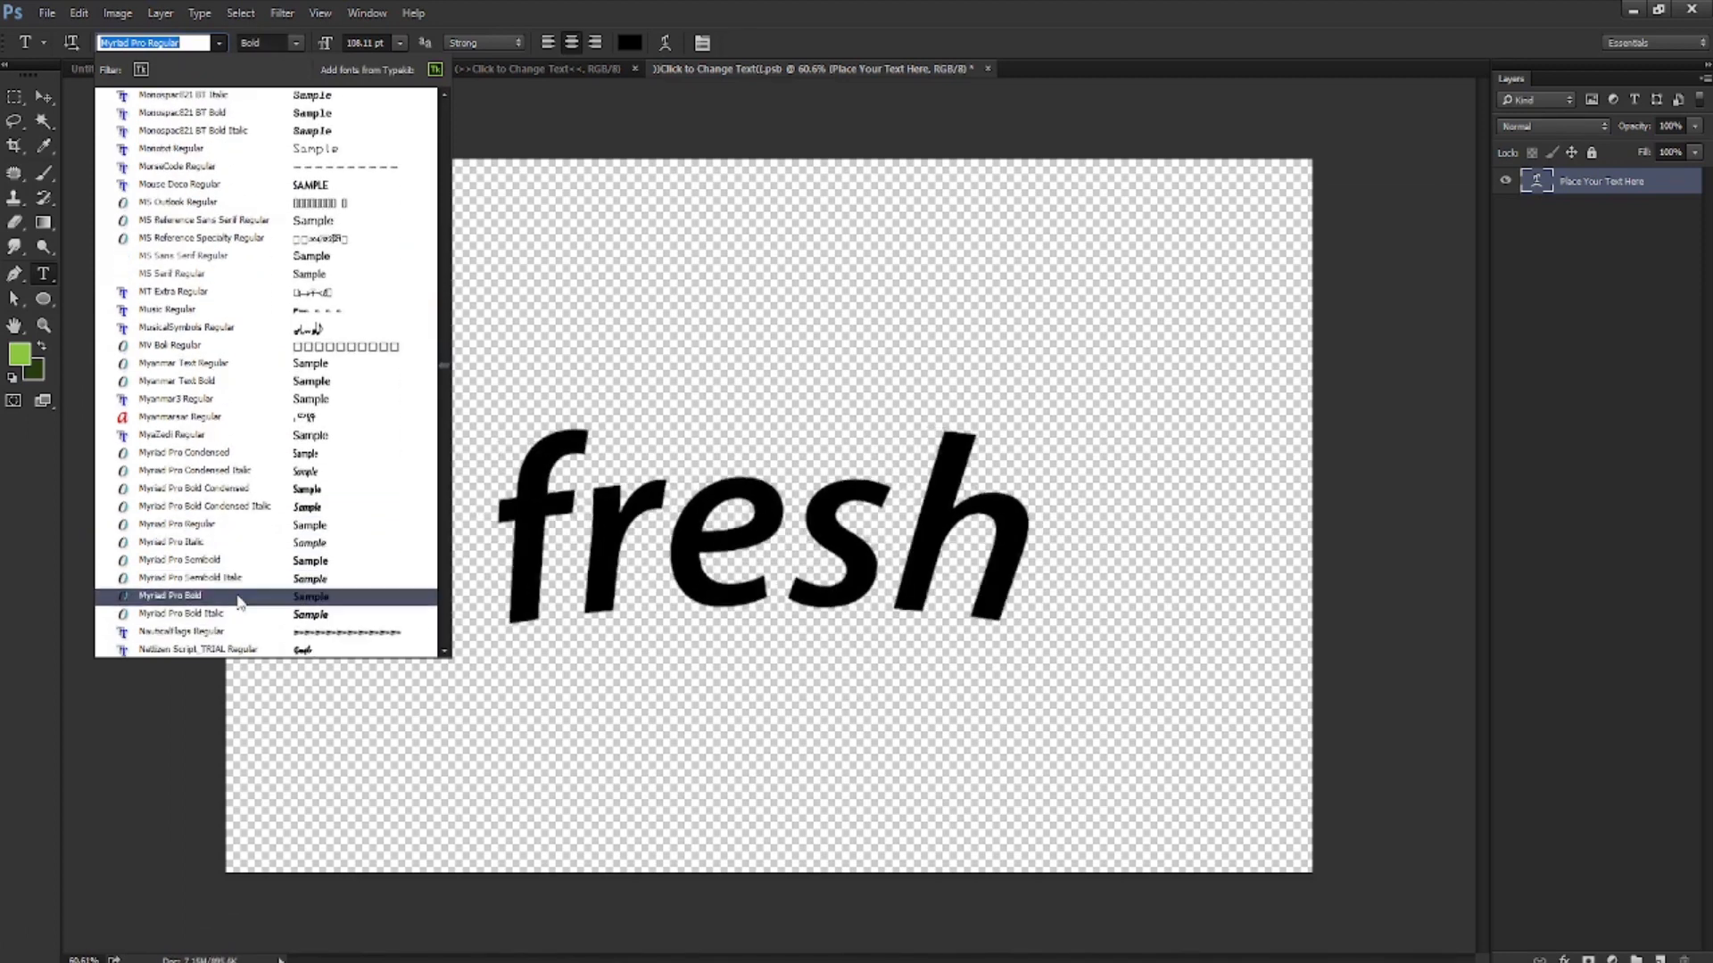
key("Down")
key("Down")
key("Down")
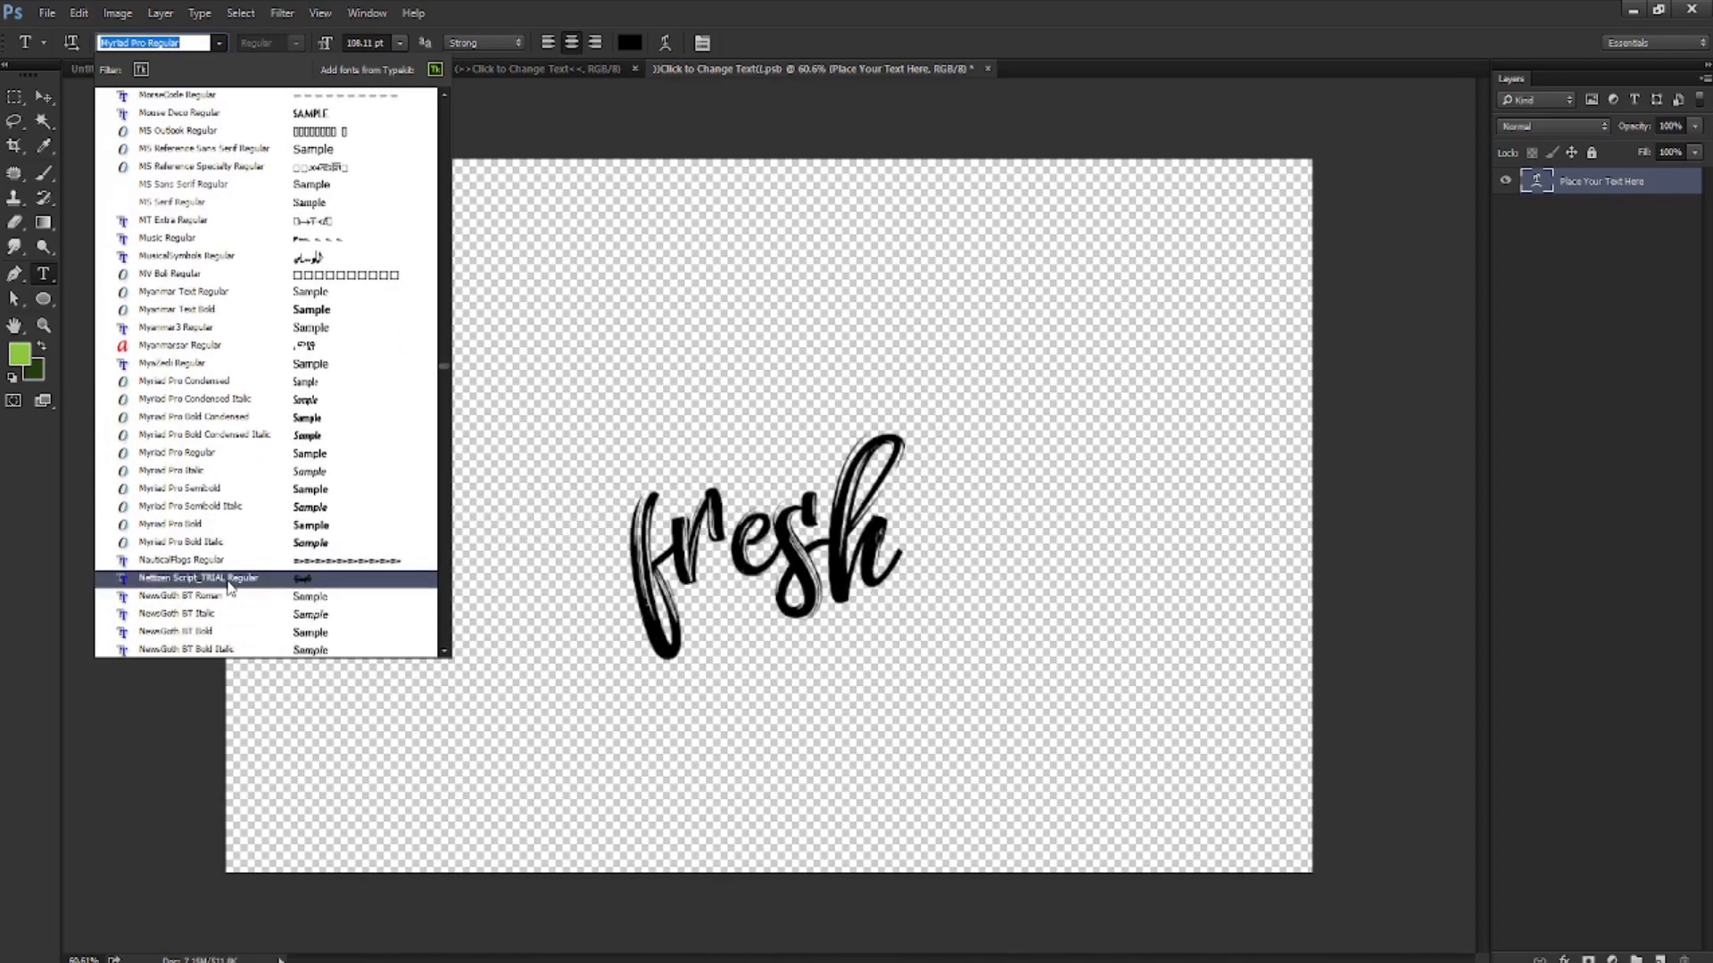
key("Down")
key("Down")
key("Down")
key("Down")
key("Down")
key("Down")
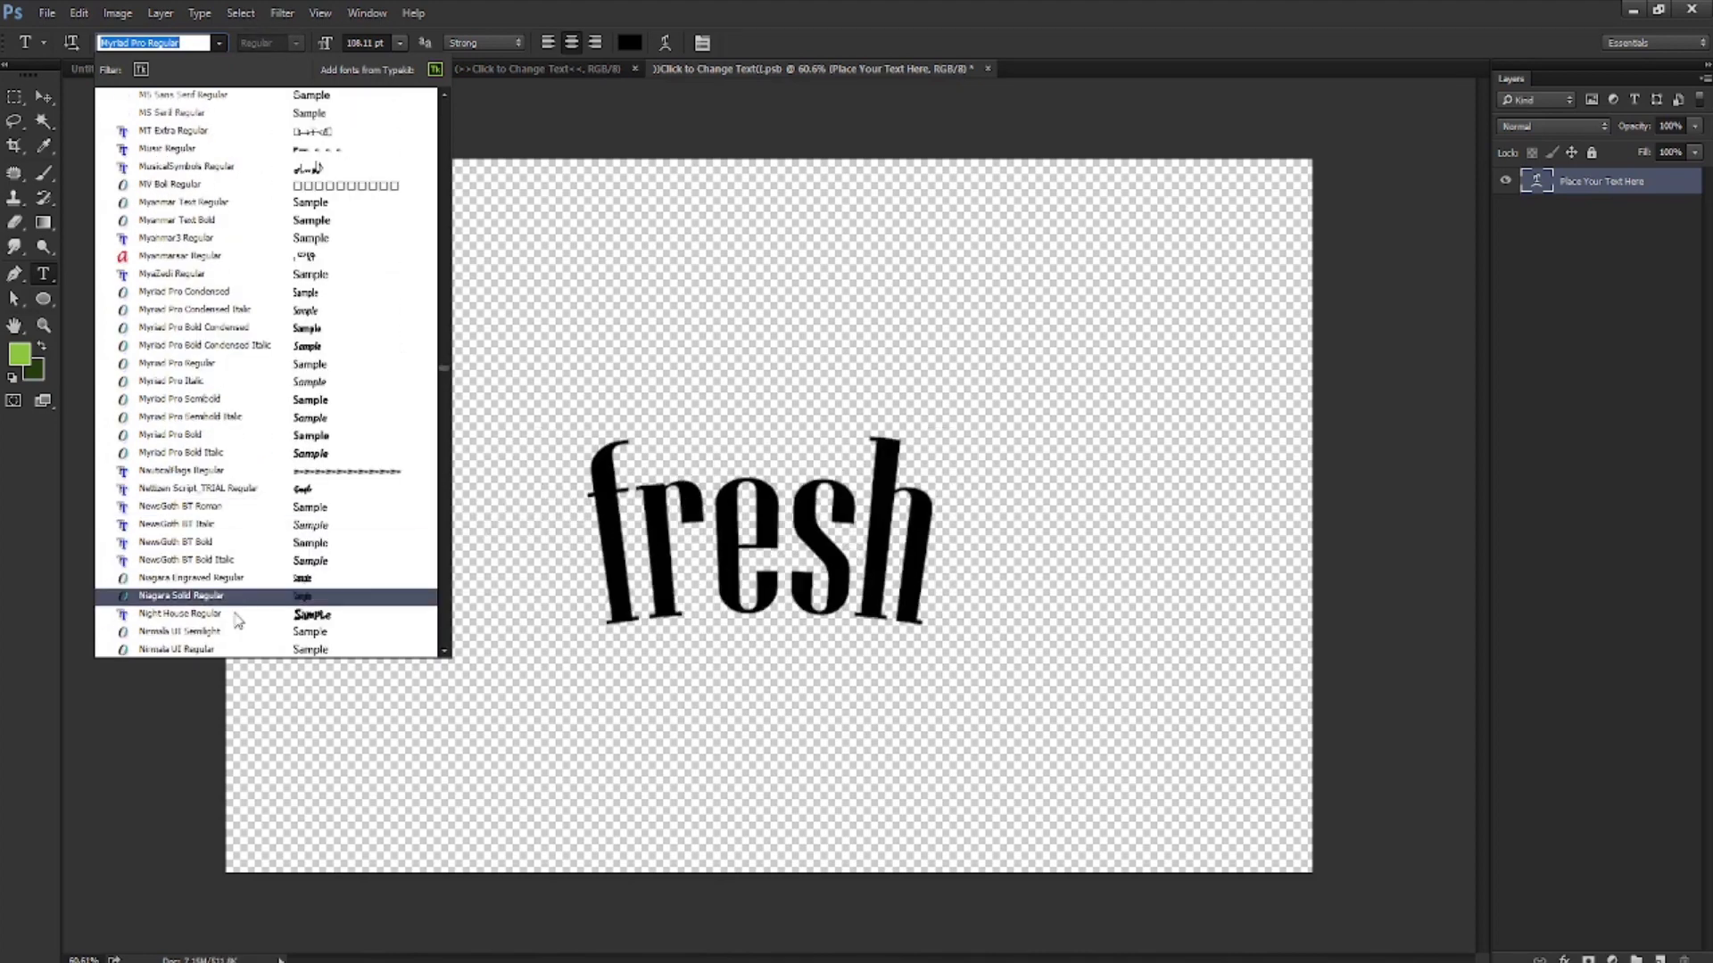
key("Down")
key("Down")
key("Down")
key("Down")
key("Down")
key("Down")
key("Down")
key("Down")
key("Down")
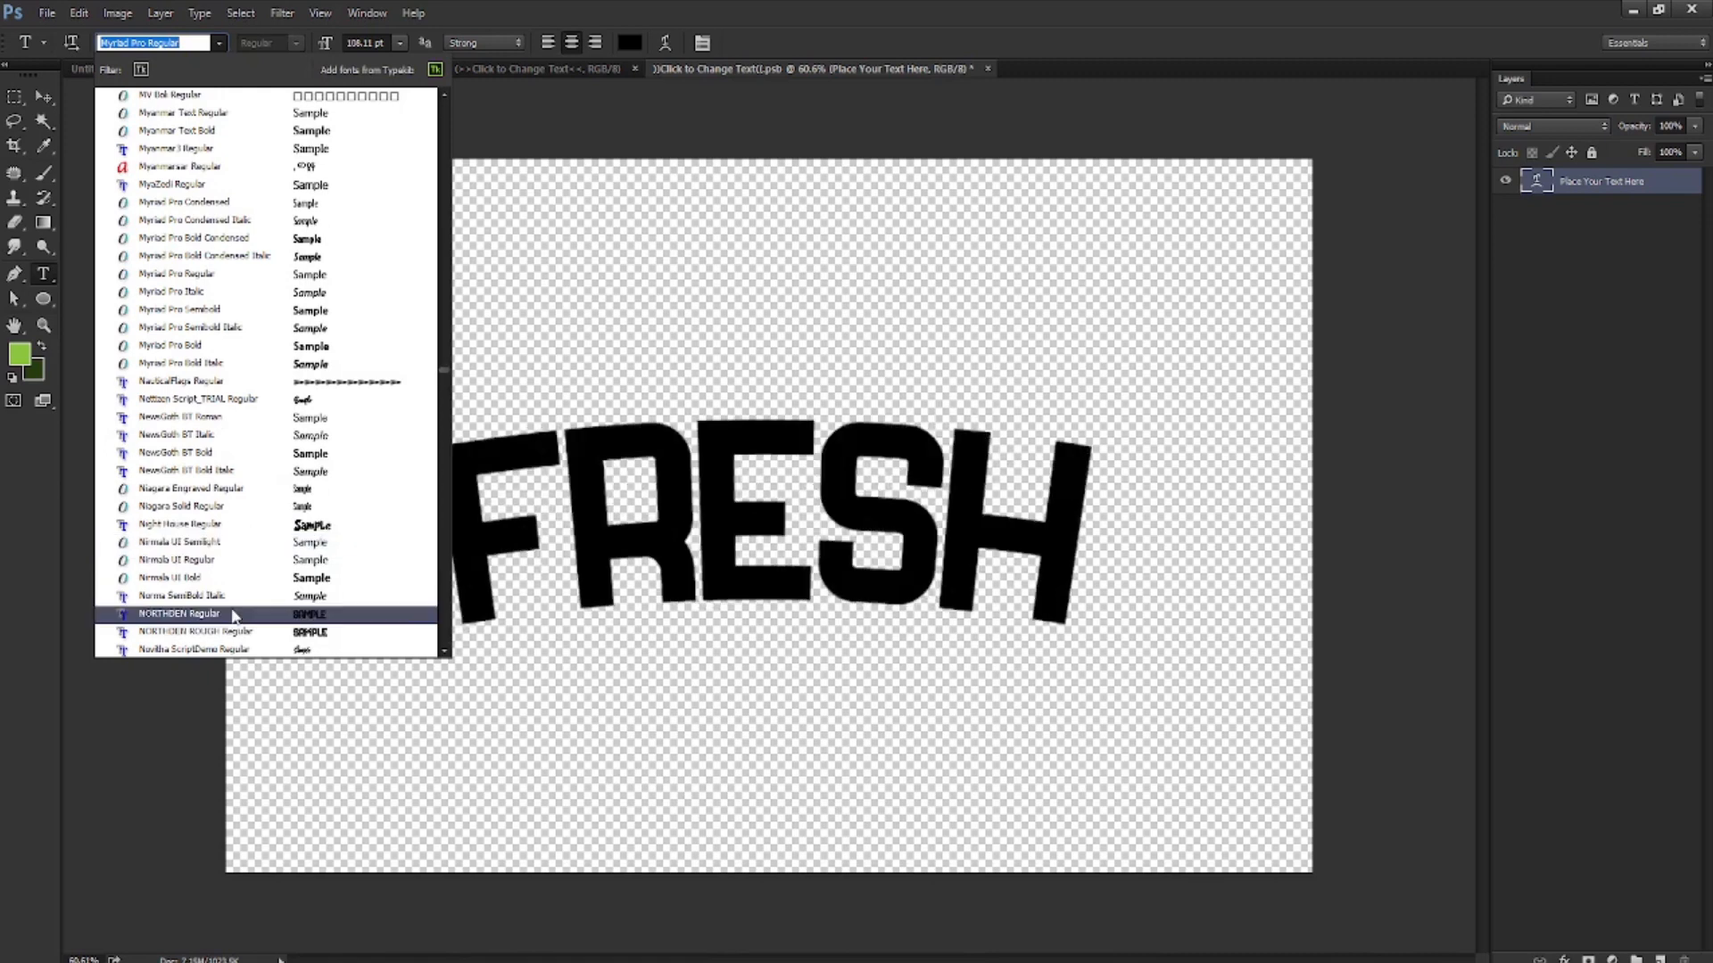
key("Down")
key("Down")
key("Down")
key("Down")
key("Down")
key("Down")
key("Down")
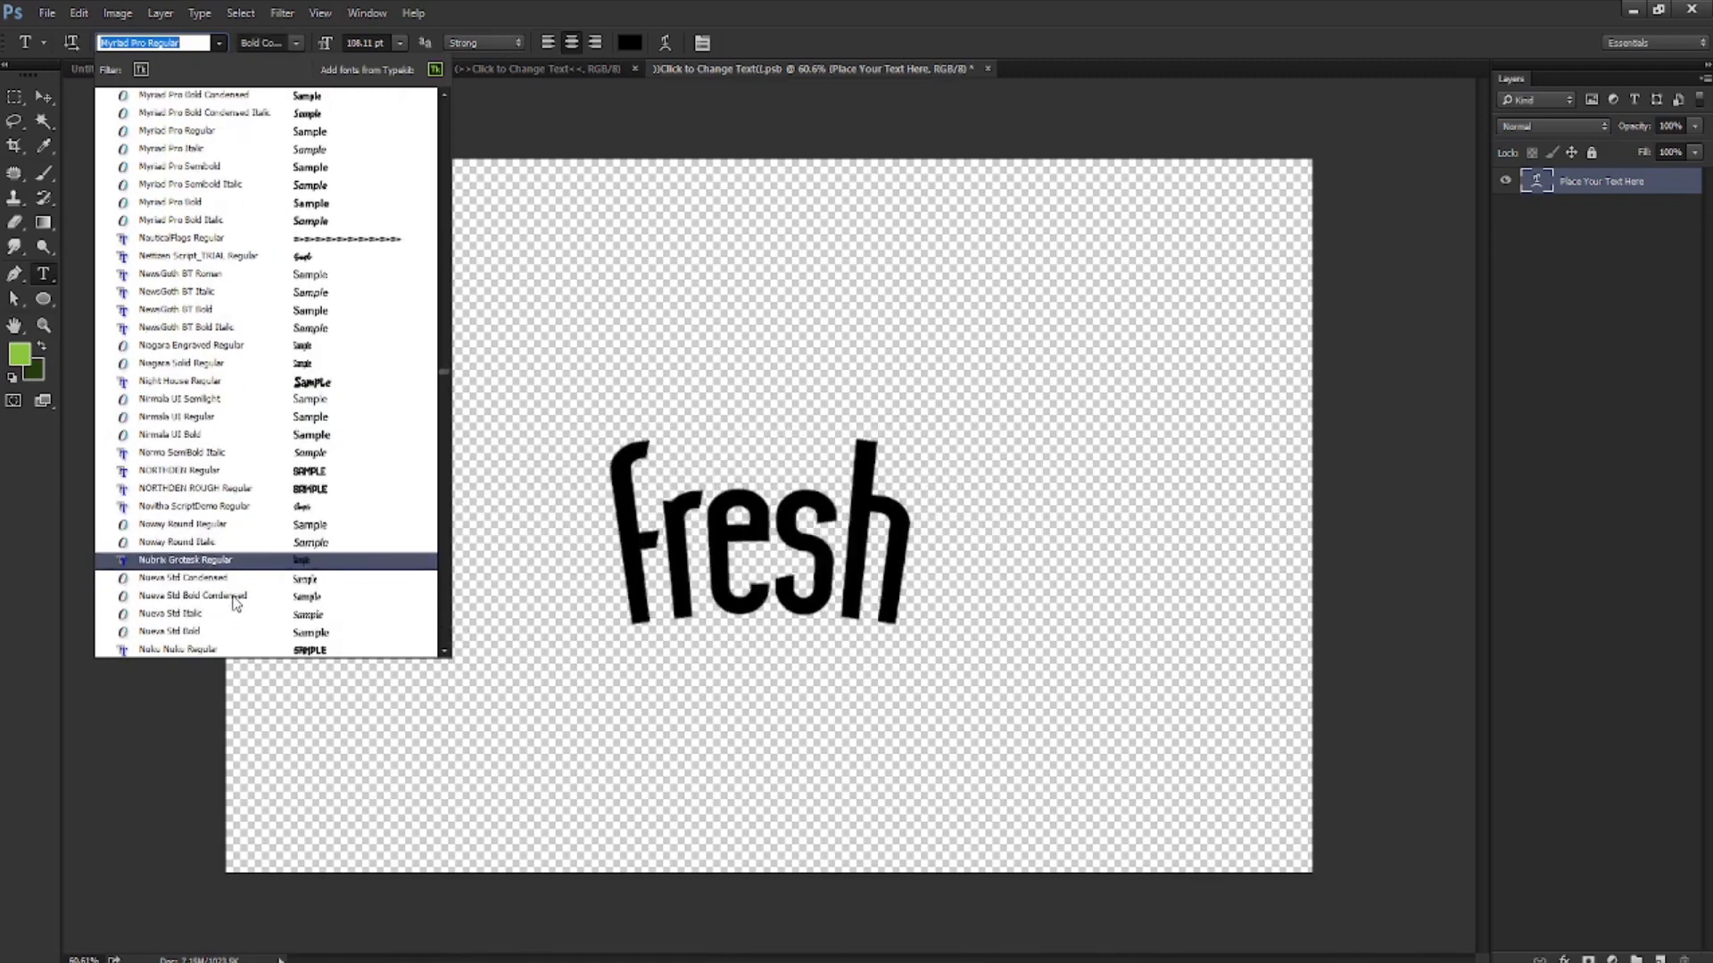
key("Down")
key("Down")
key("Down")
key("Down")
key("Down")
key("Down")
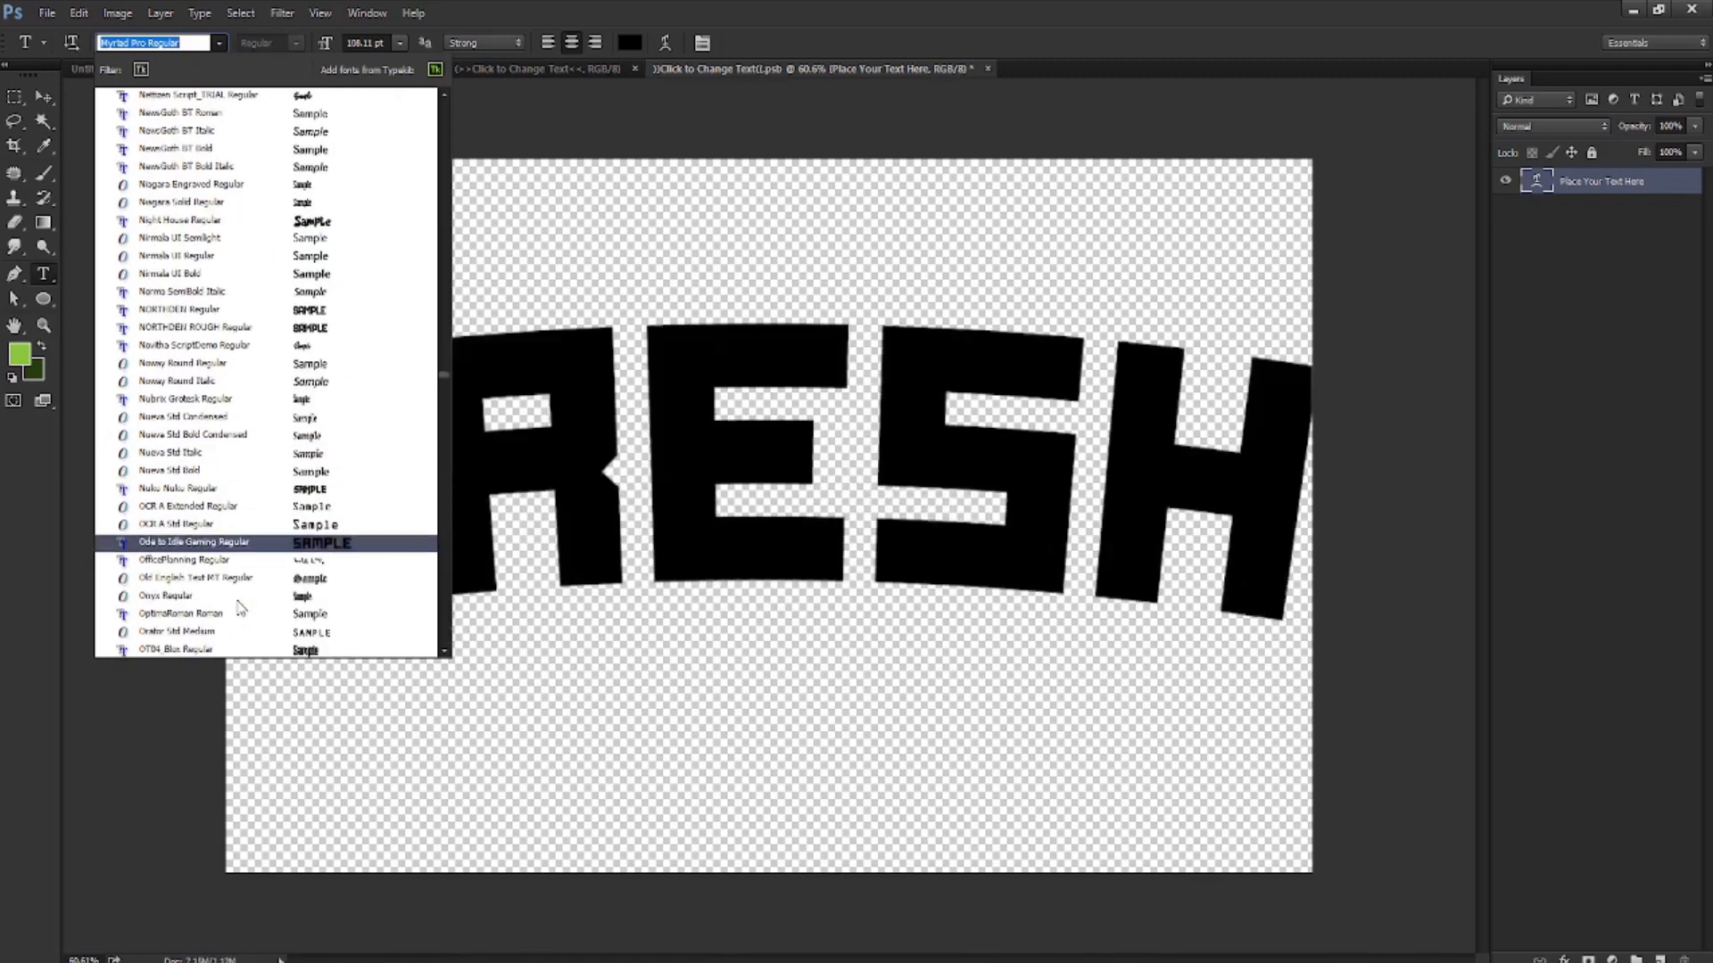
key("Down")
key("Down")
key("Down")
key("Down")
key("Down")
key("Down")
key("Down")
key("Down")
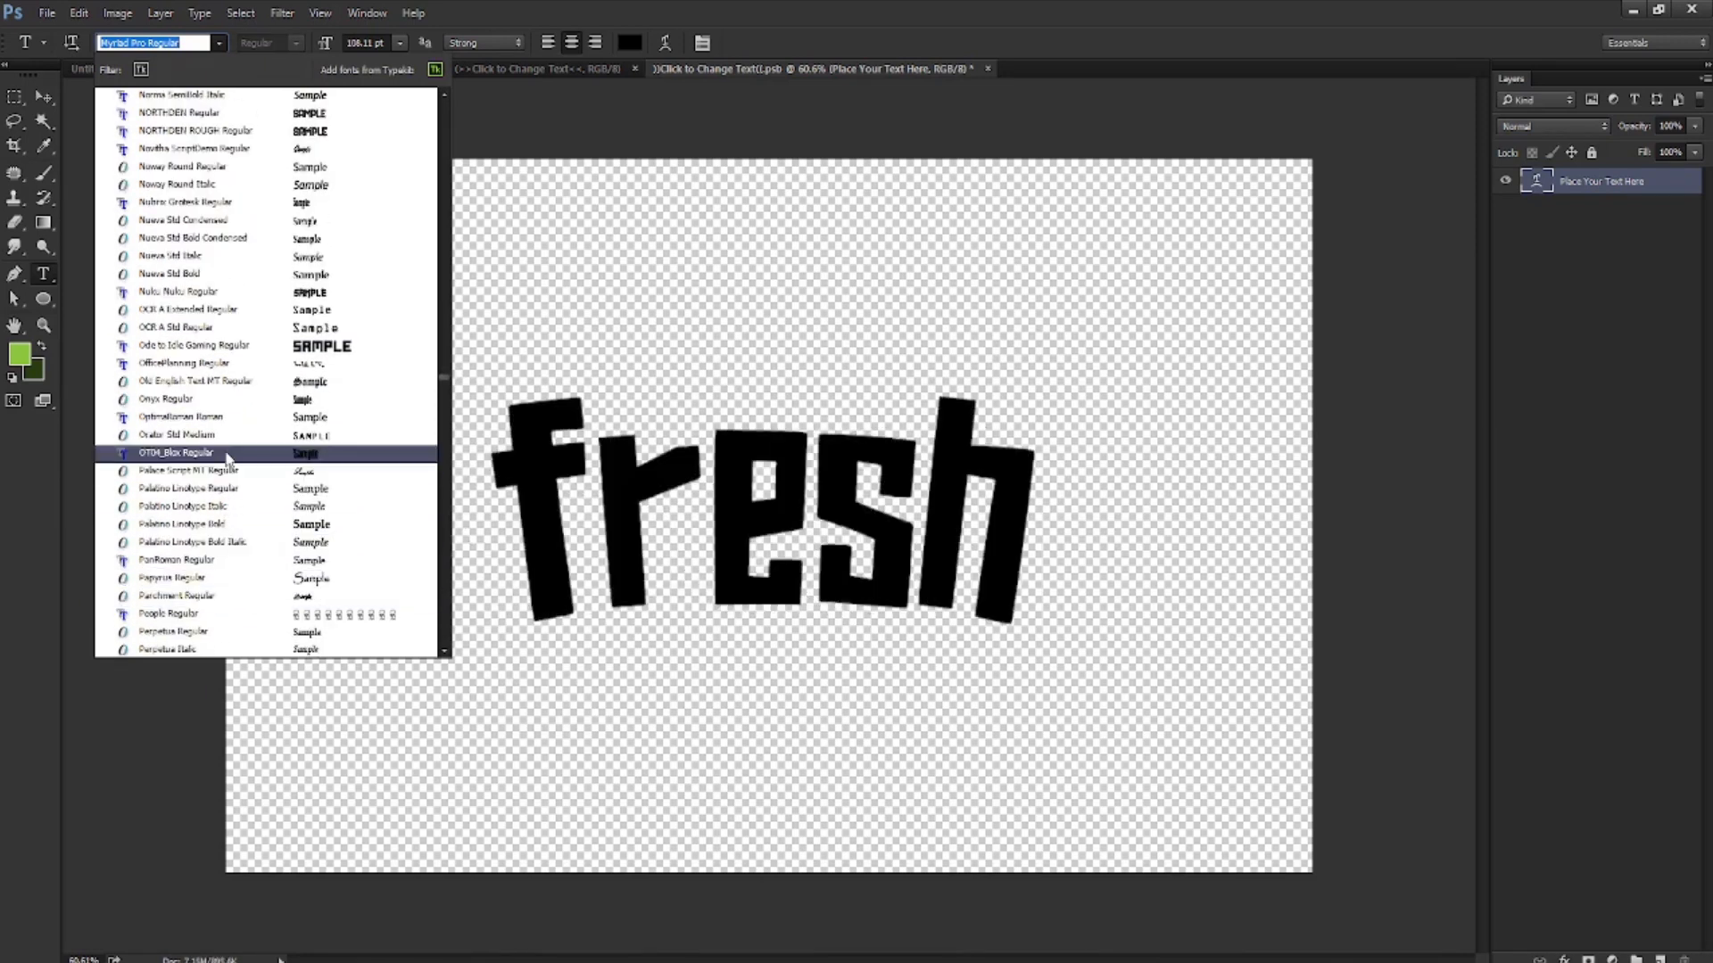
left_click(227, 455)
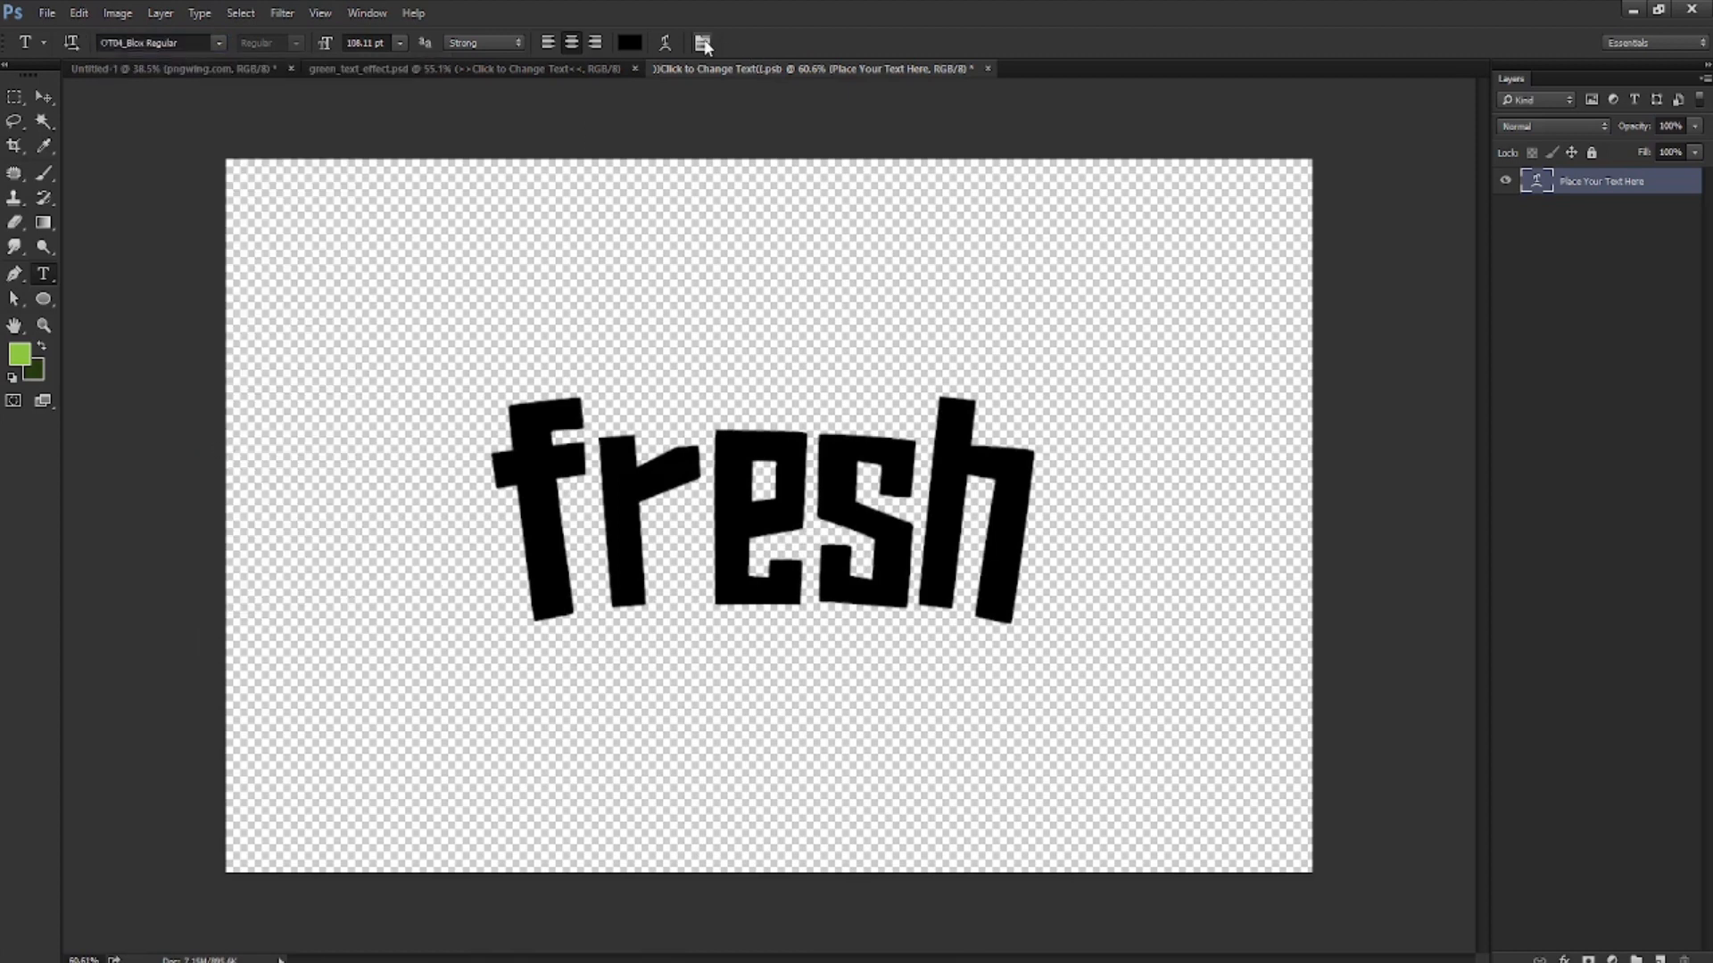
Apply All Caps to the "fresh" text and save the smart object's contents
left_click(702, 43)
left_click(1285, 791)
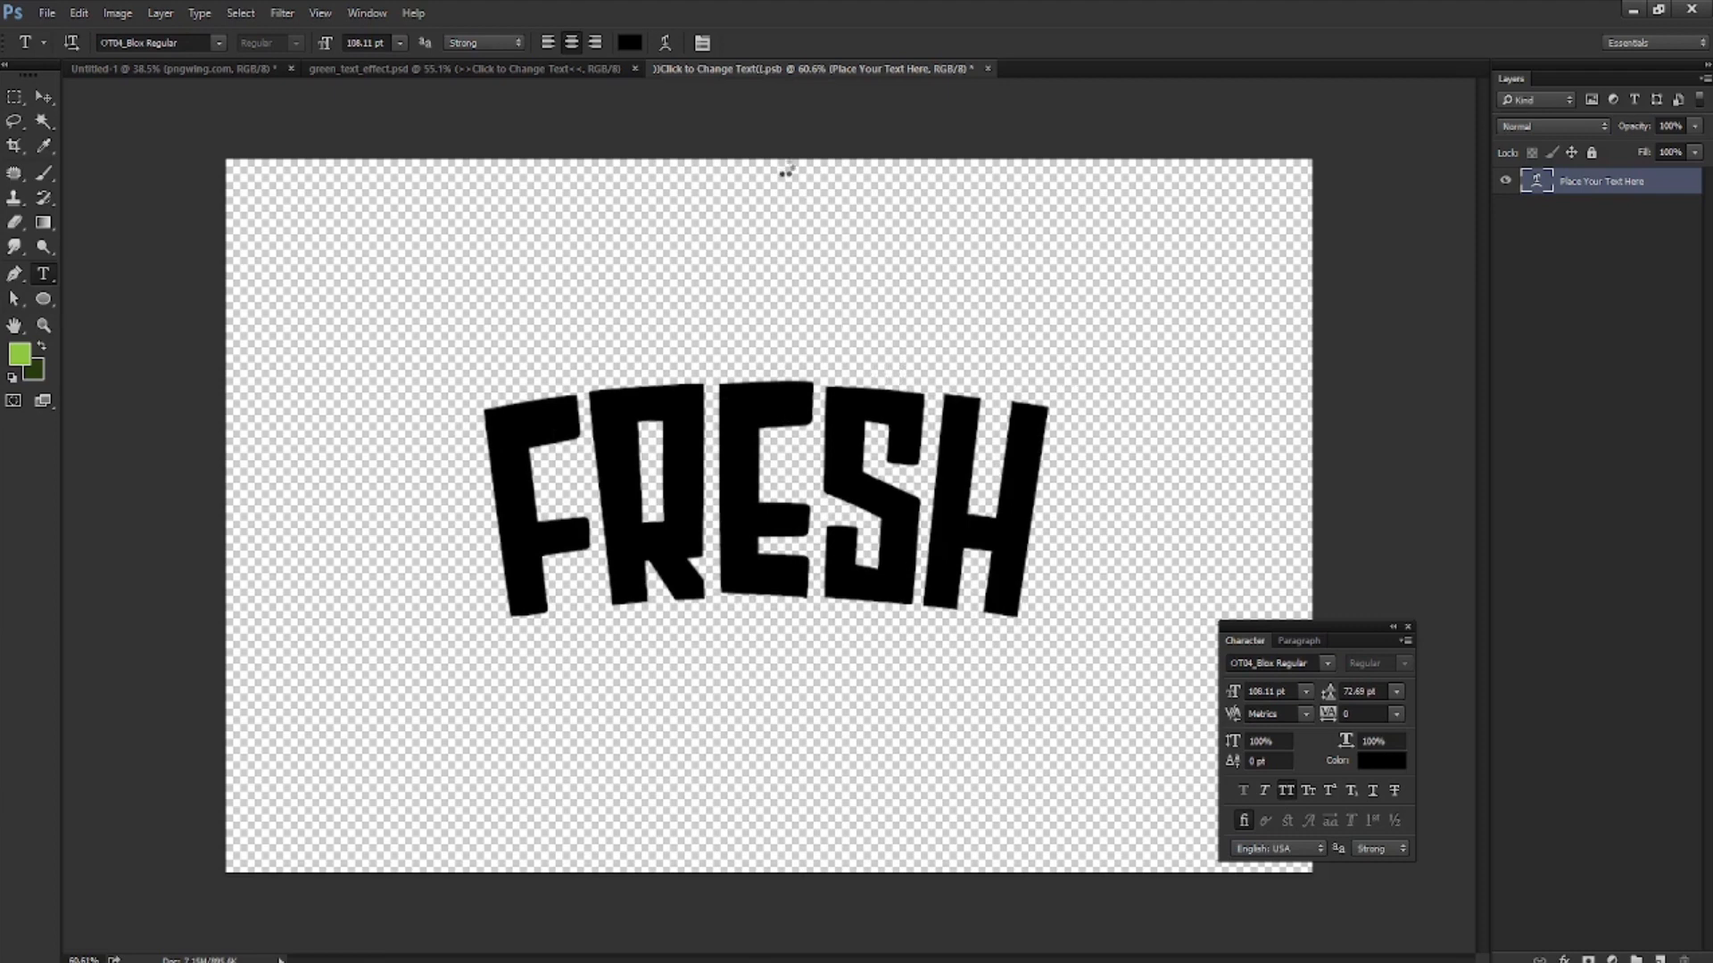
key("ctrl+s")
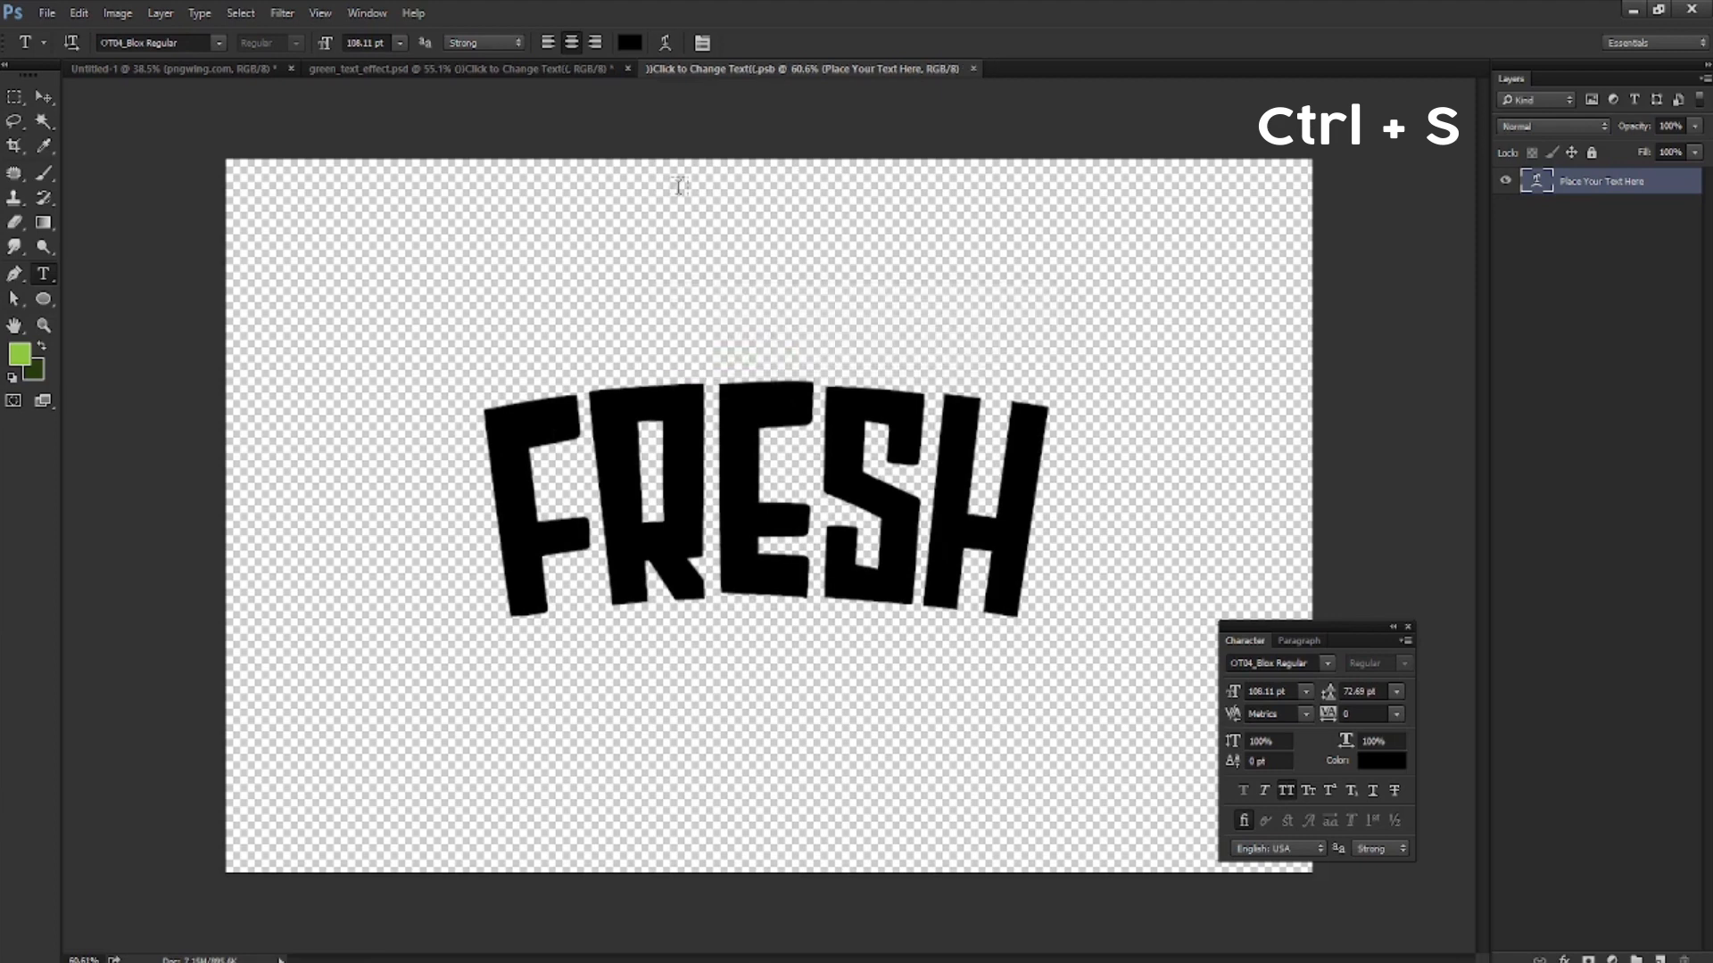
Return to green_text_effect.psd and examine how the saved word FRESH looks with the green effect
left_click(415, 71)
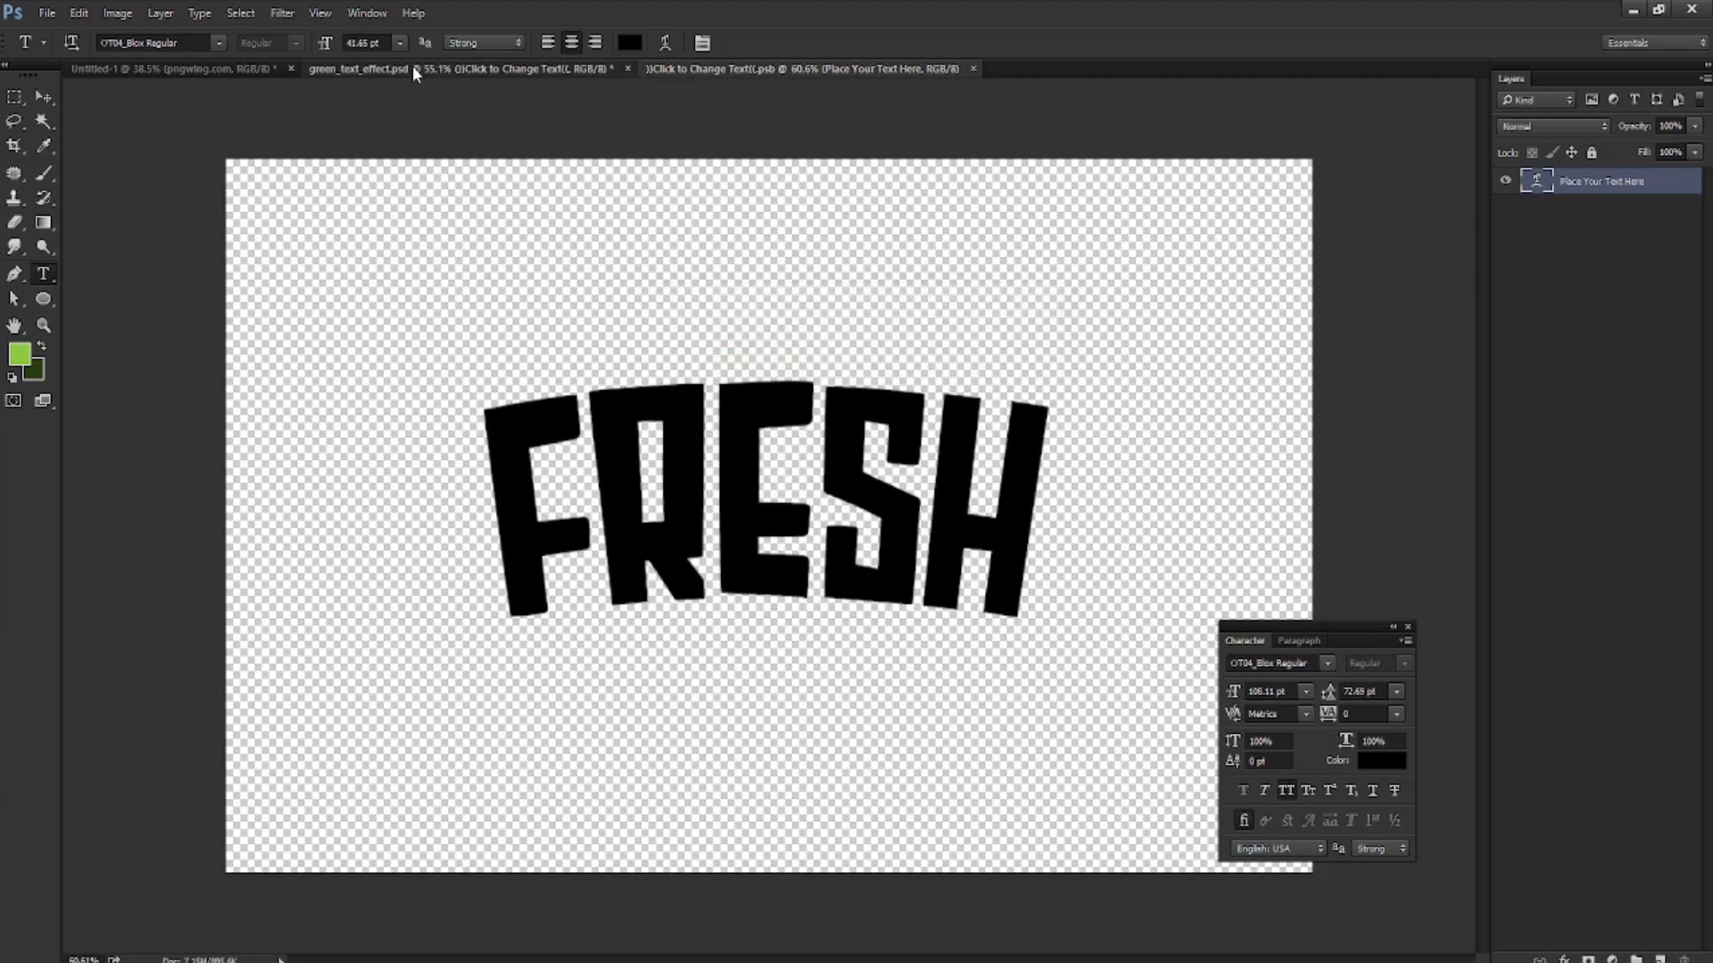
left_click(241, 76)
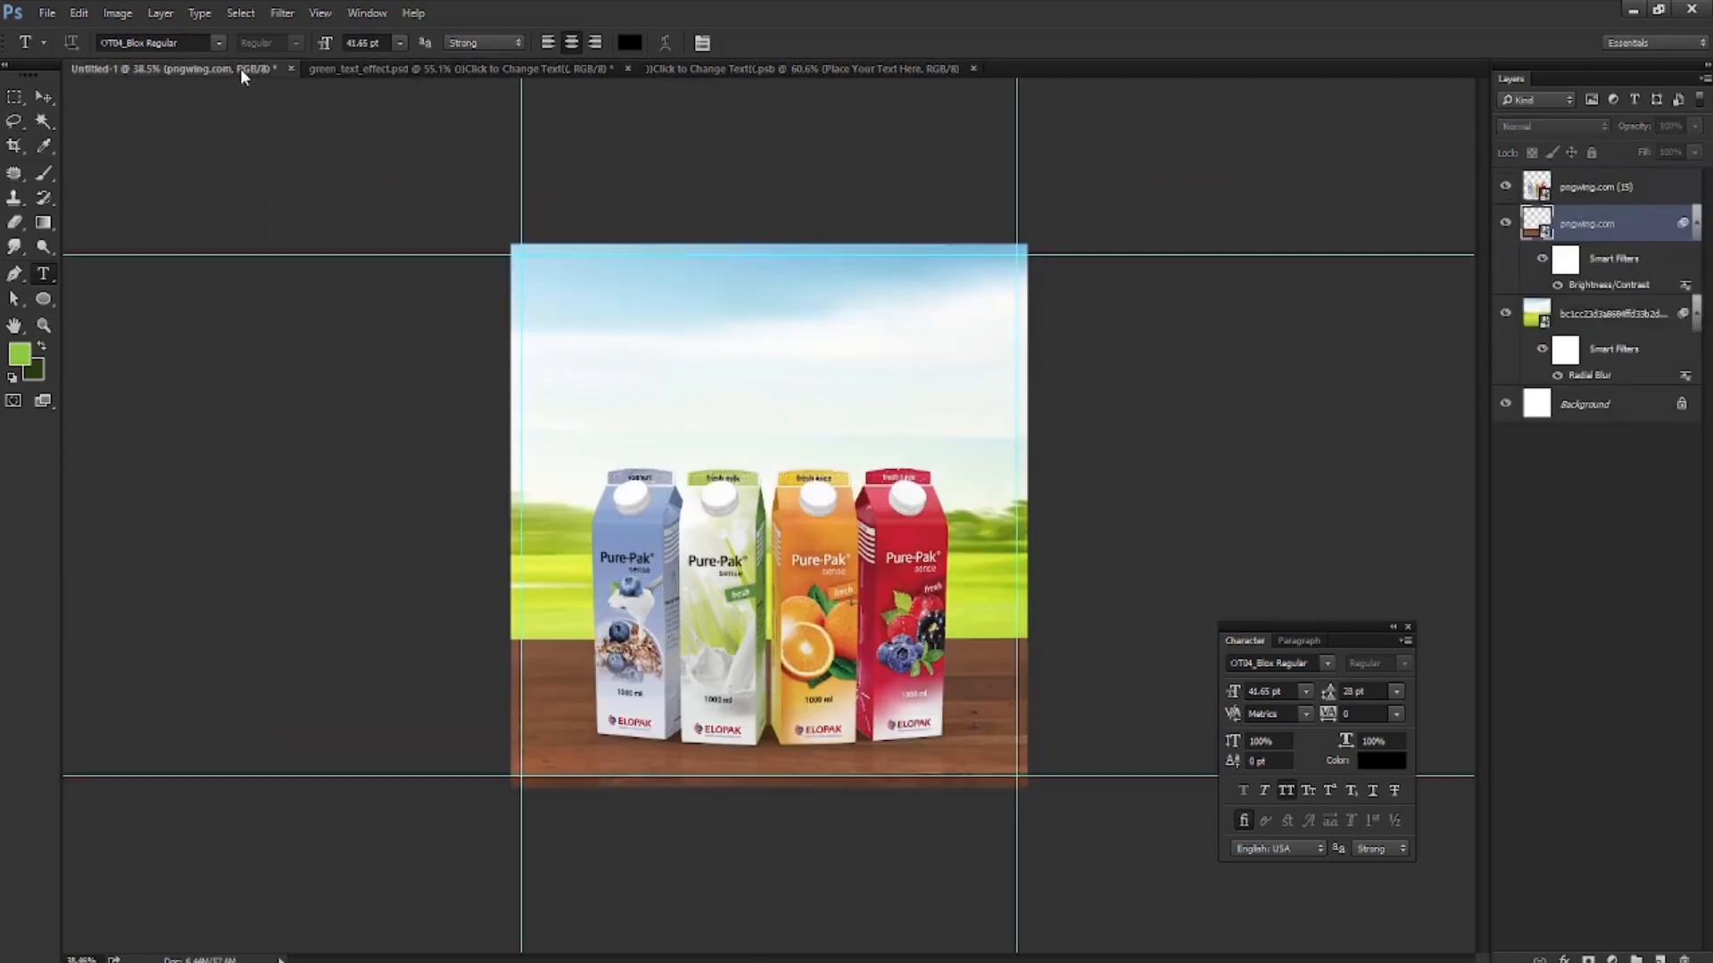
left_click(393, 73)
scroll(601, 396, "up", 1)
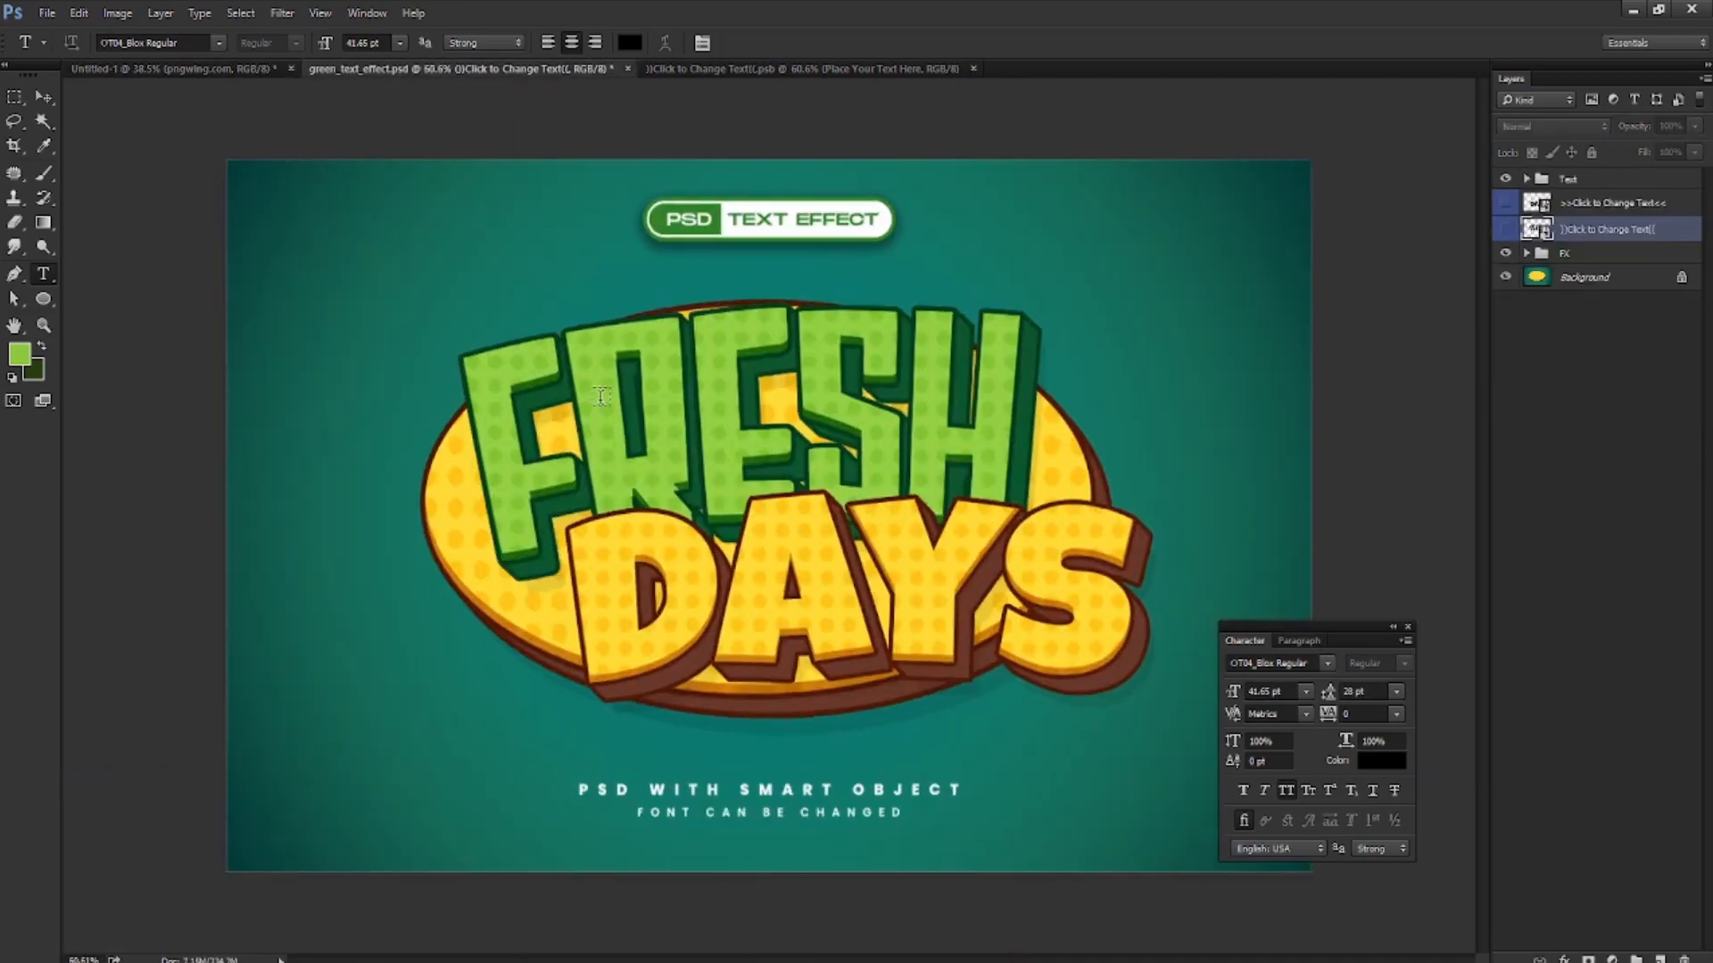
Change the arched FRESH text's font to Kandij DEMO Regular and save the smart object's contents, returning to green_text_effect.psd
left_click(783, 68)
left_click(829, 471)
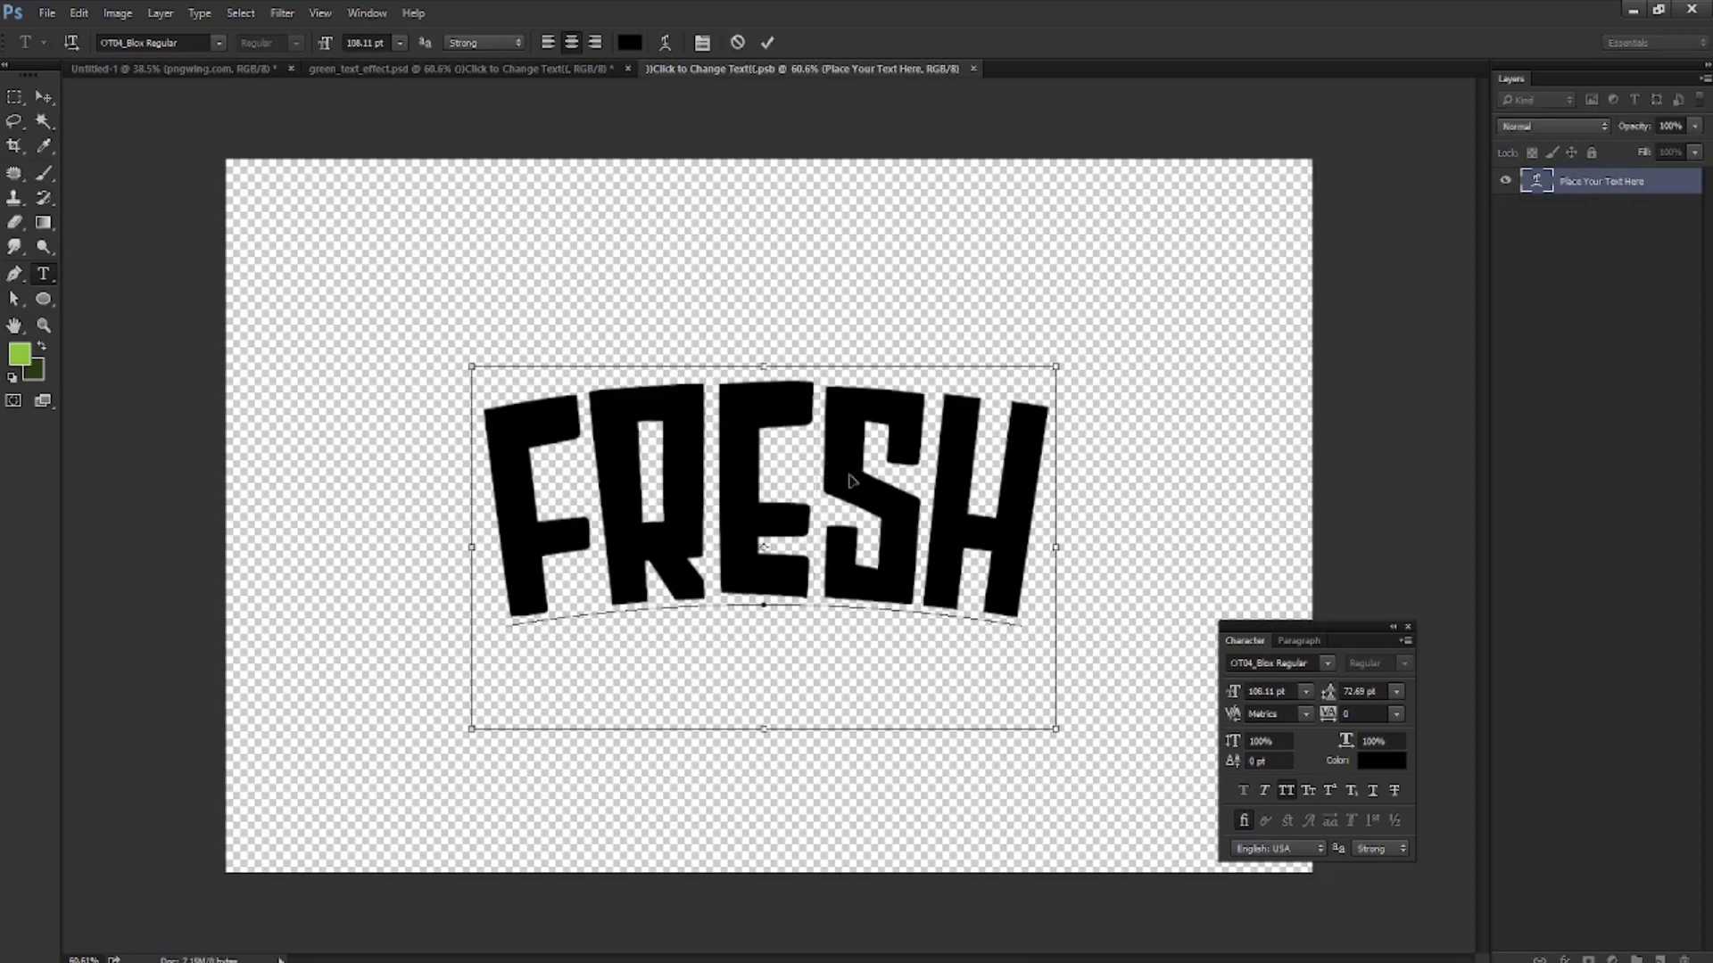
key("ctrl+a")
left_click(191, 42)
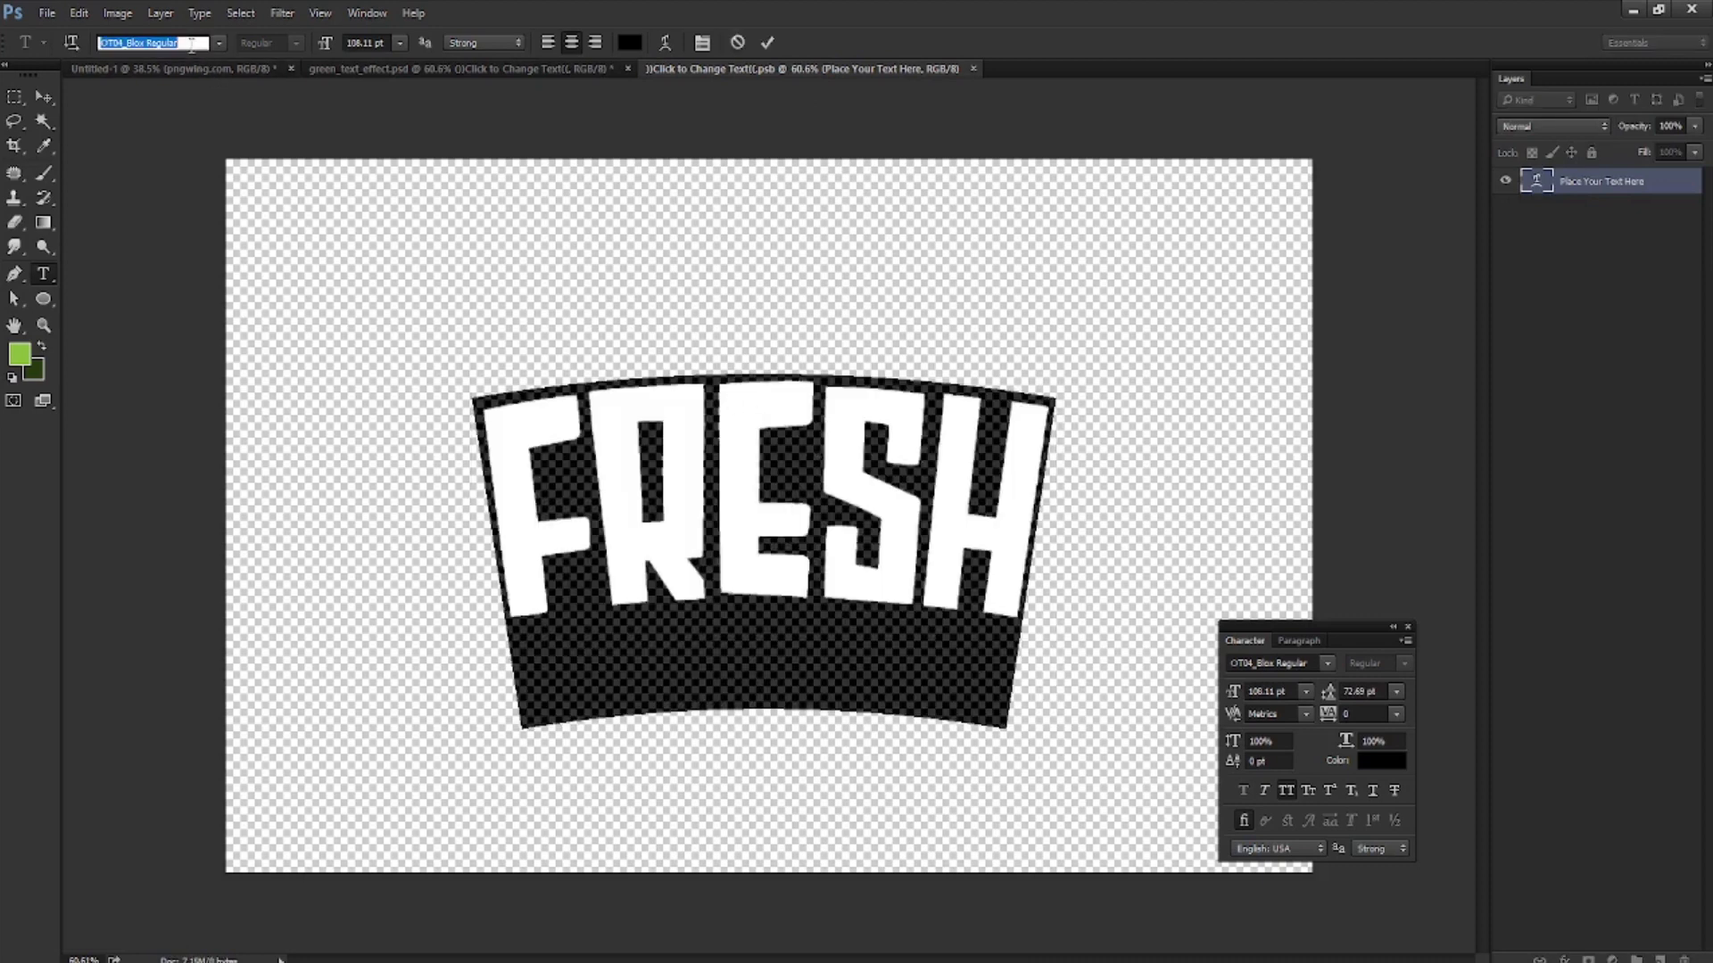
type("ka")
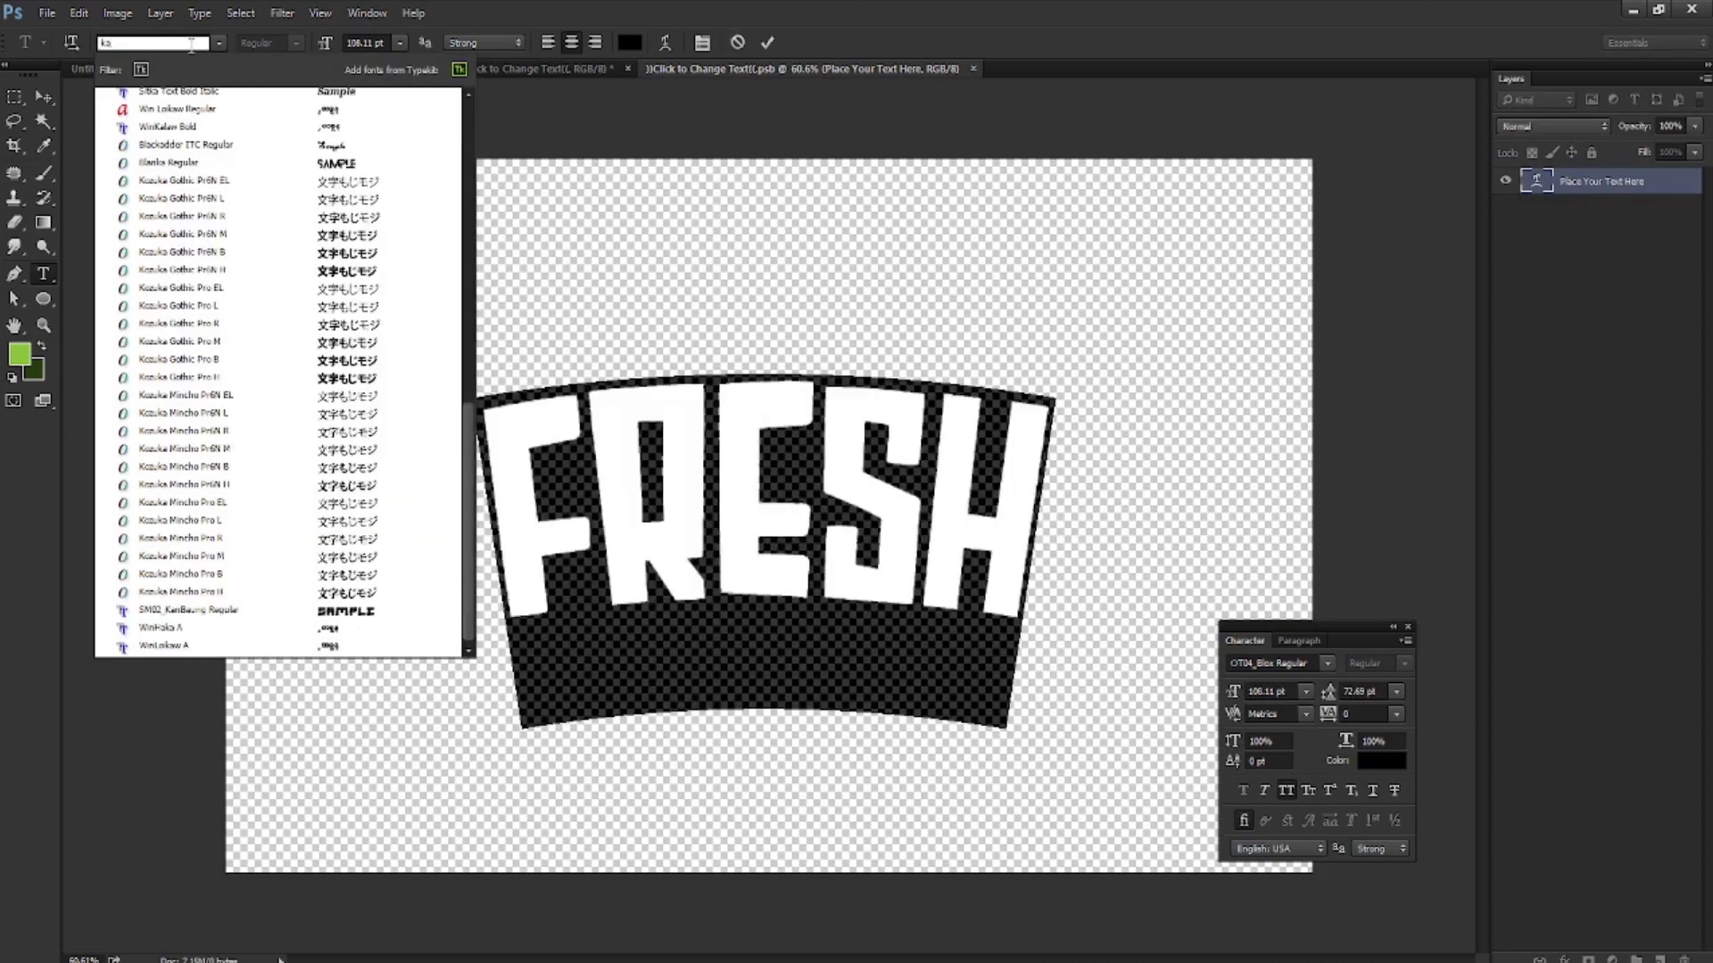
type("n")
left_click(223, 94)
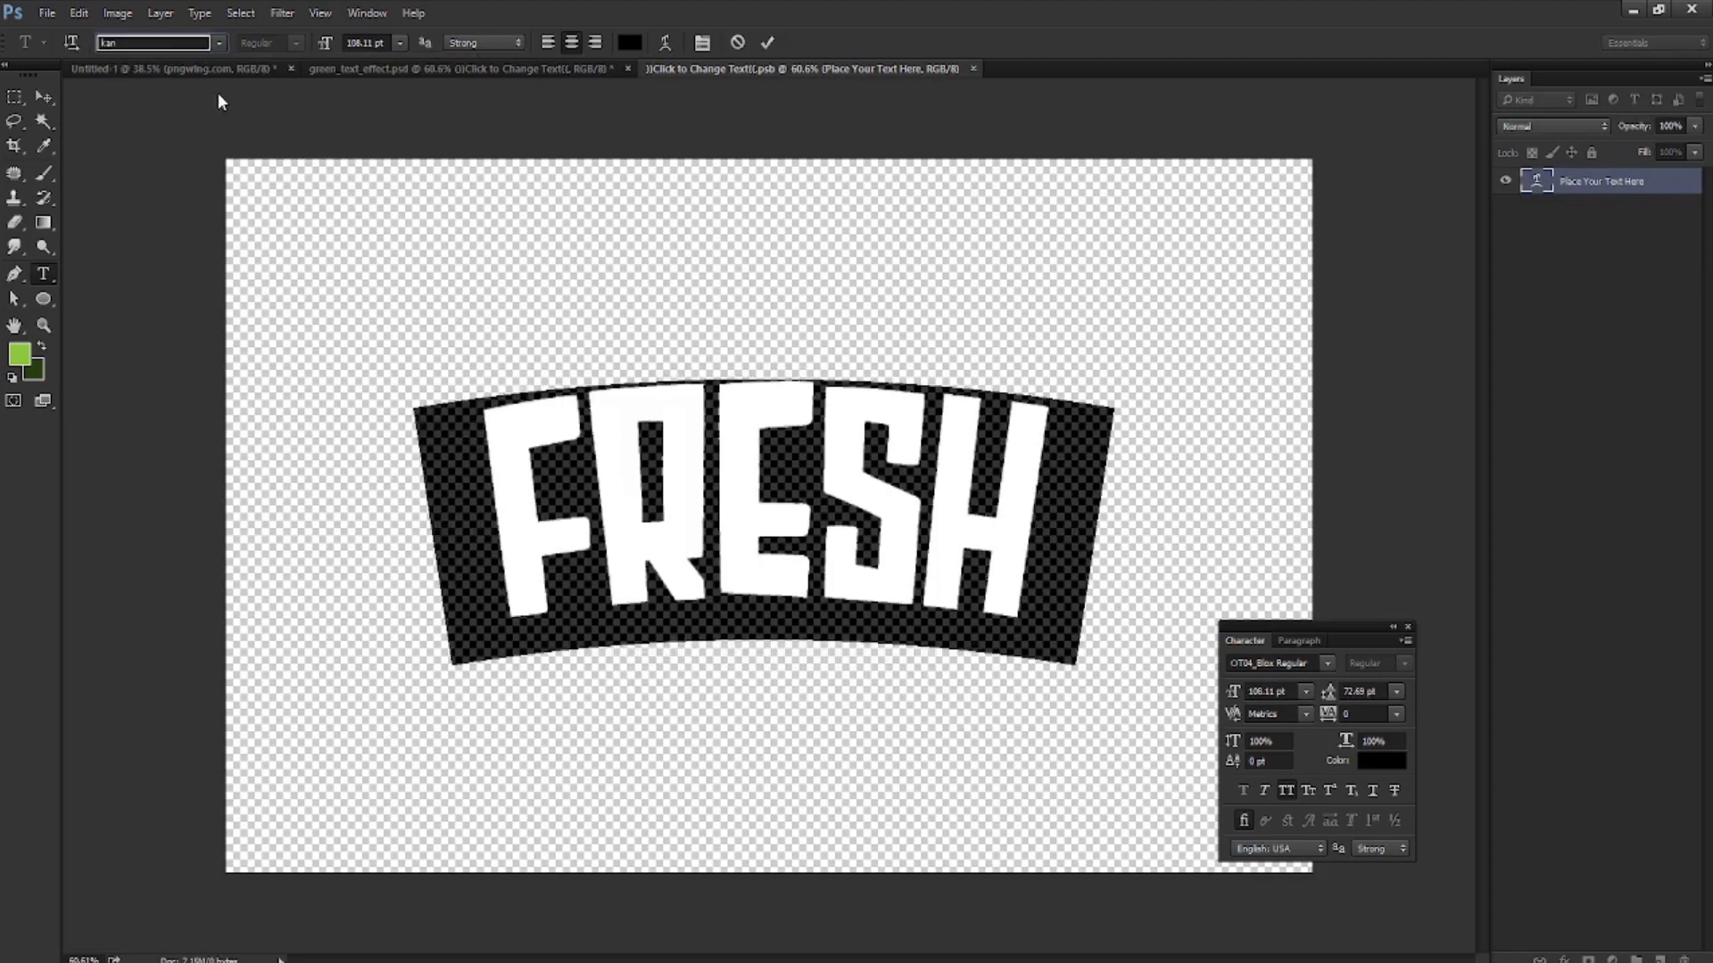
left_click(40, 100)
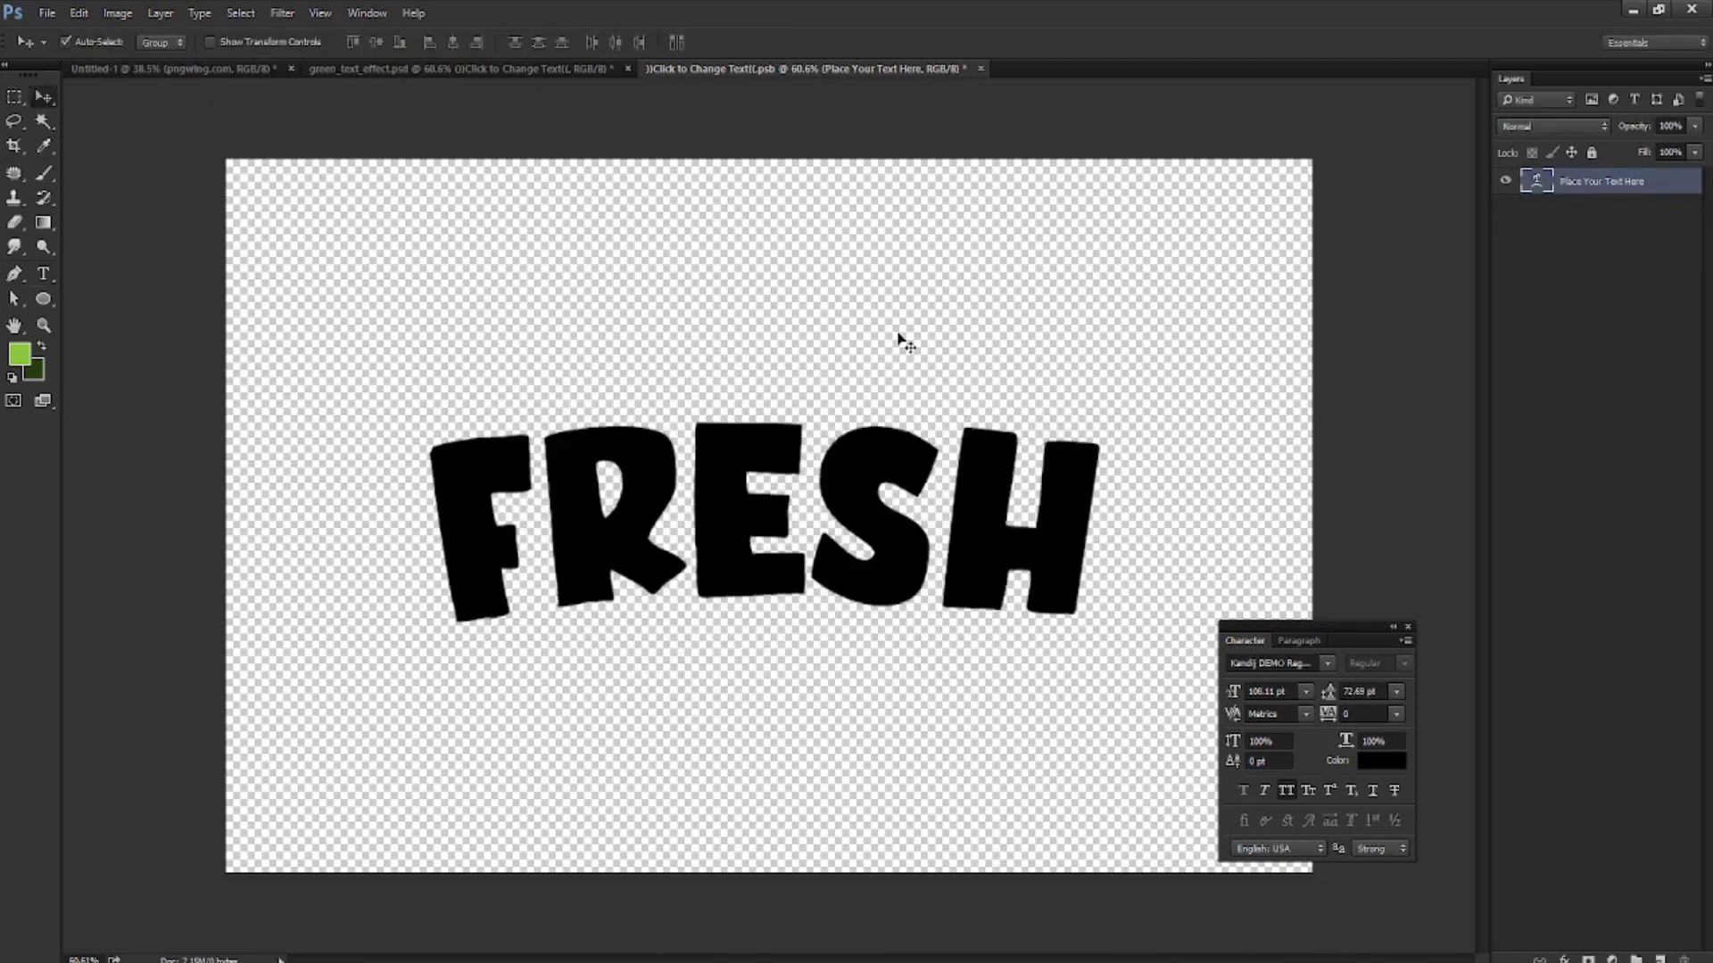
key("ctrl+minus")
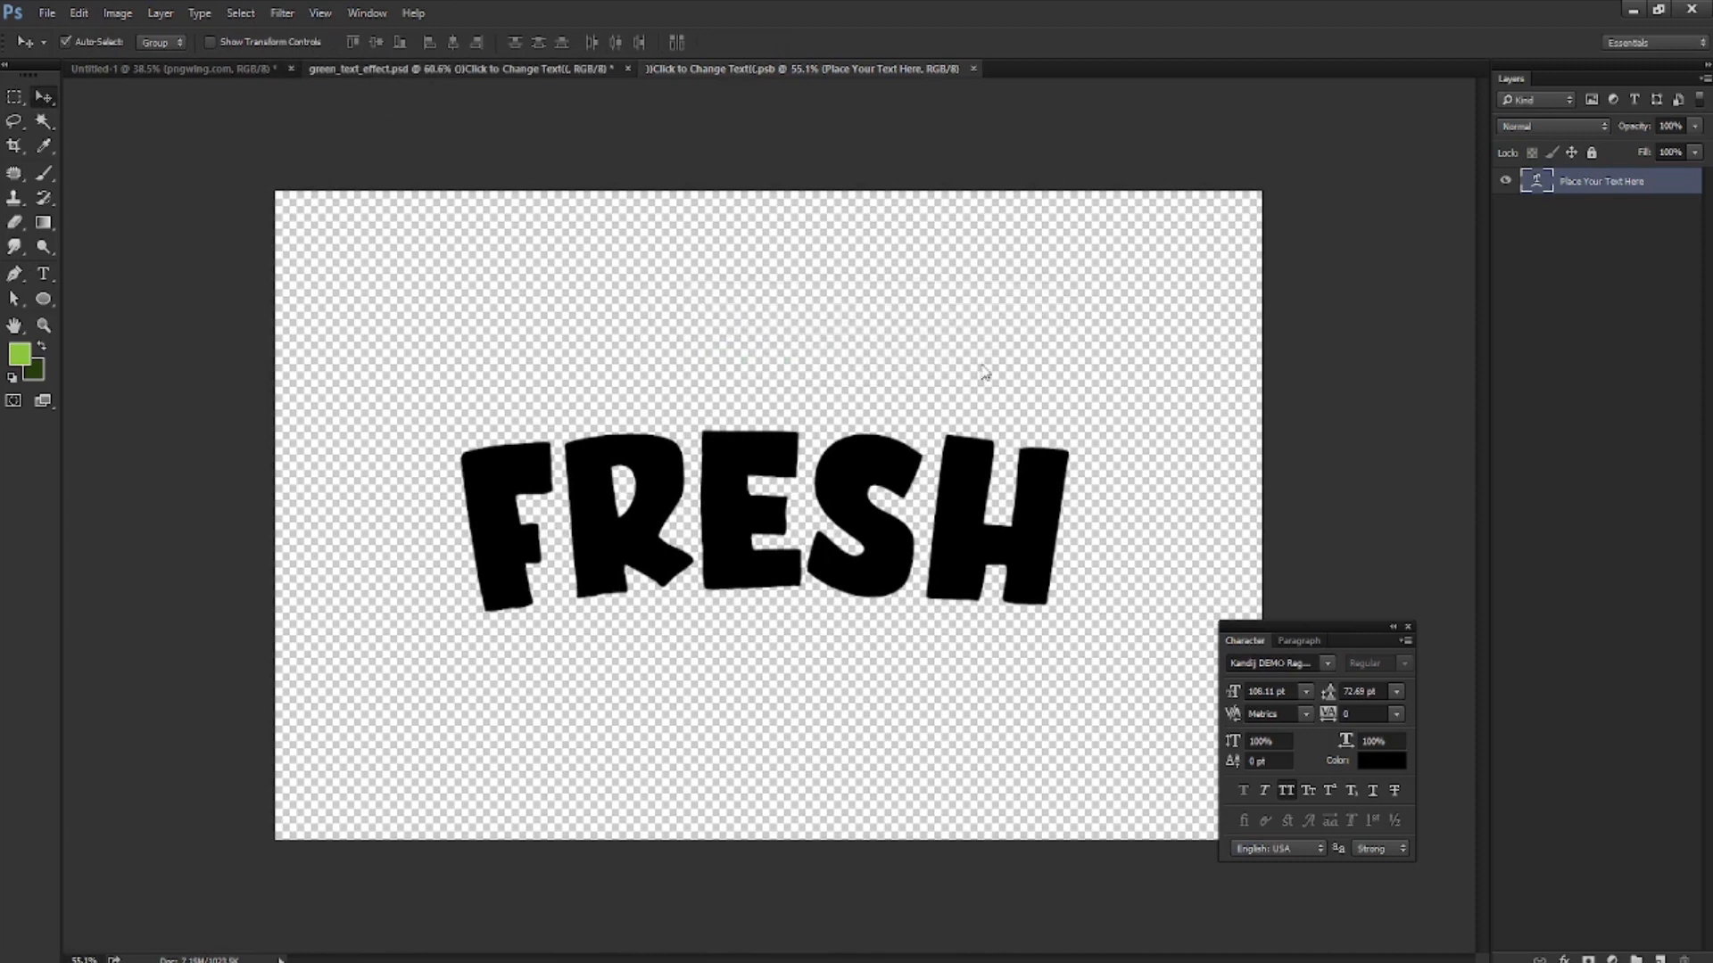
key("ctrl+shift+Tab")
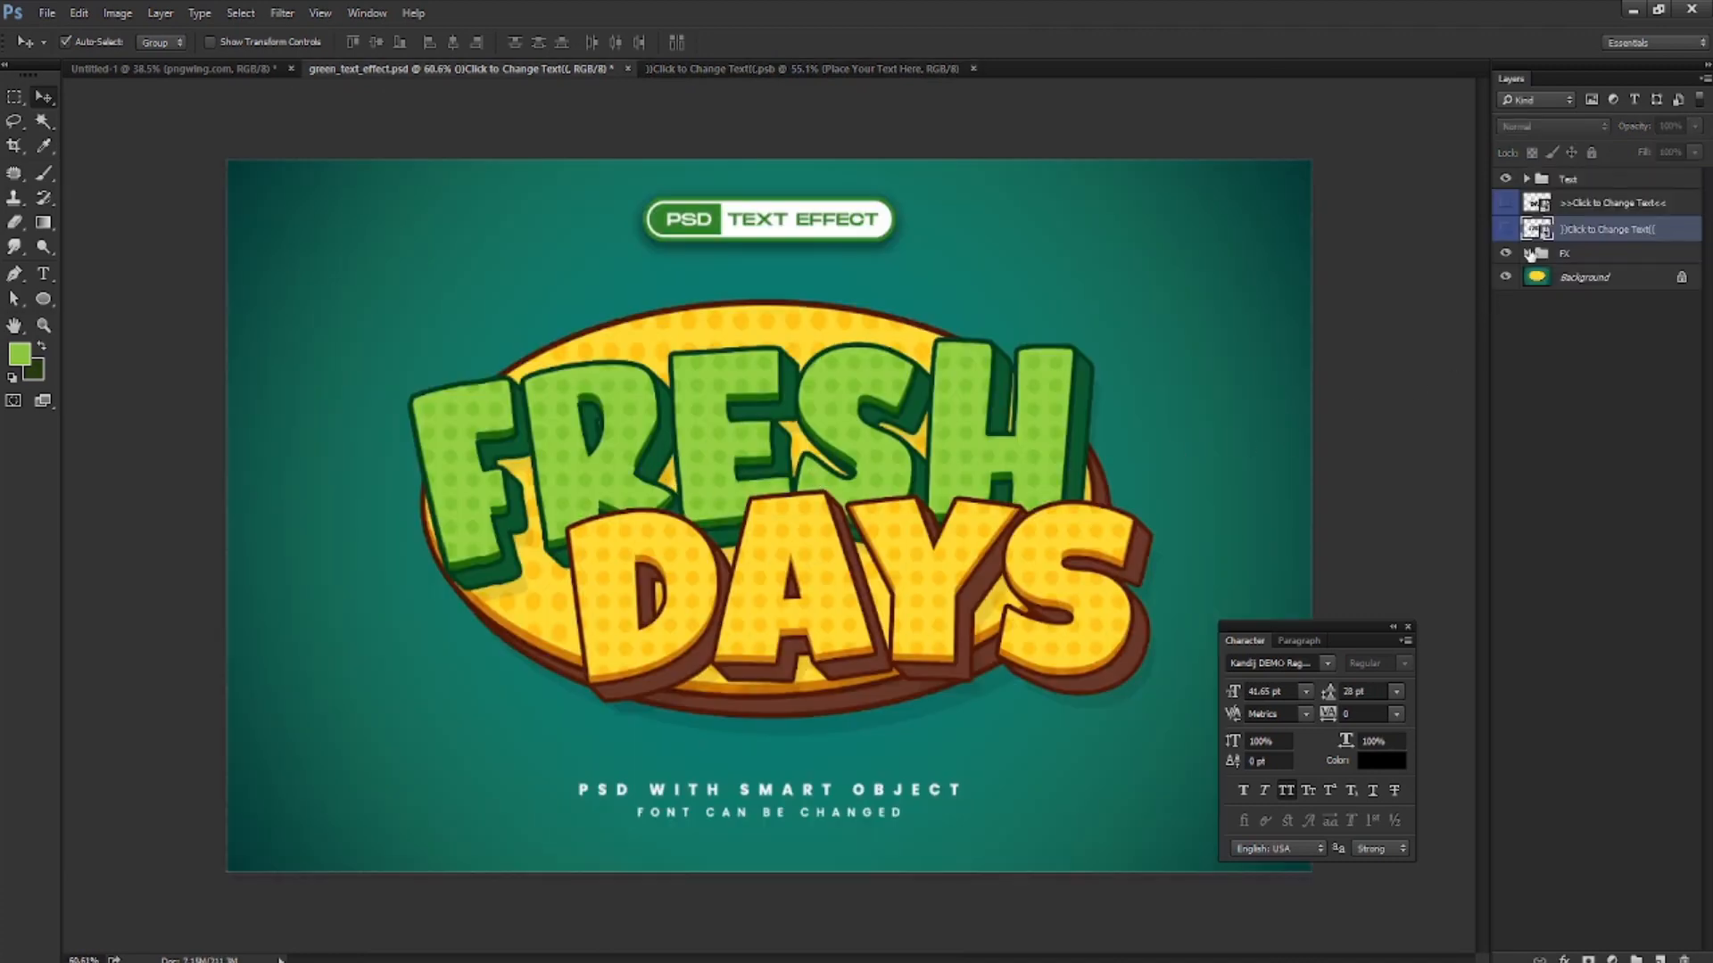
Open the smart object holding the word DAYS and replace its text with "Juice", accepting the font substitution
double_click(1548, 205)
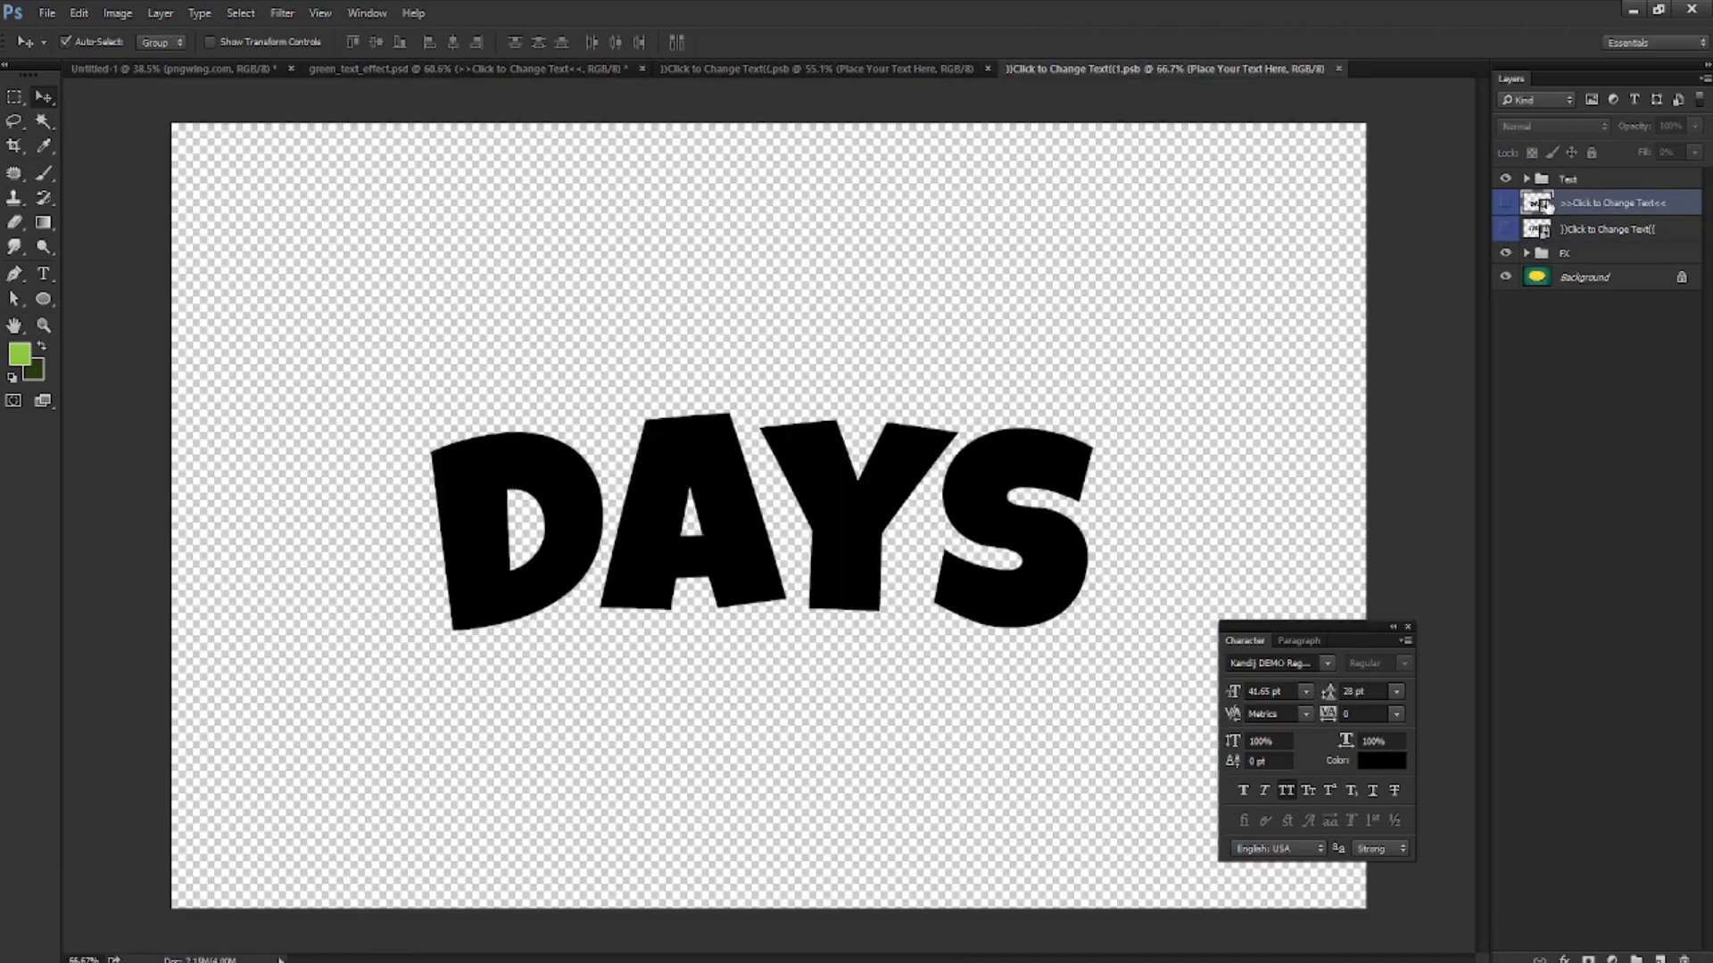
left_click(928, 533)
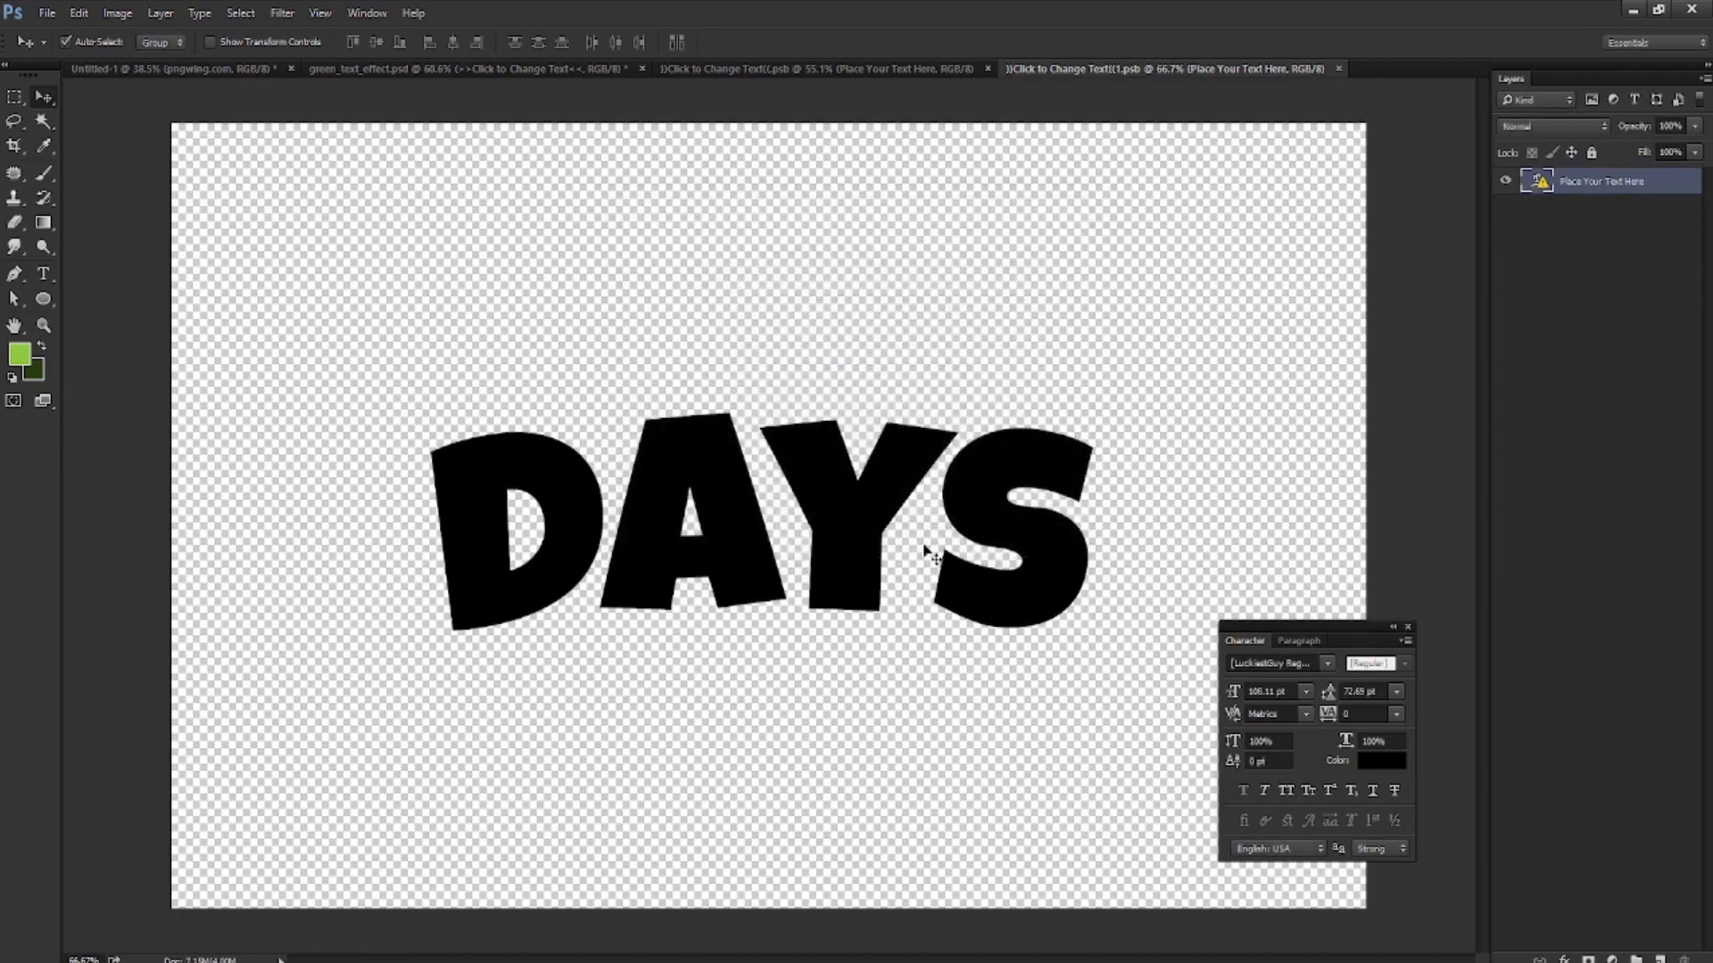
key("t")
left_click(712, 522)
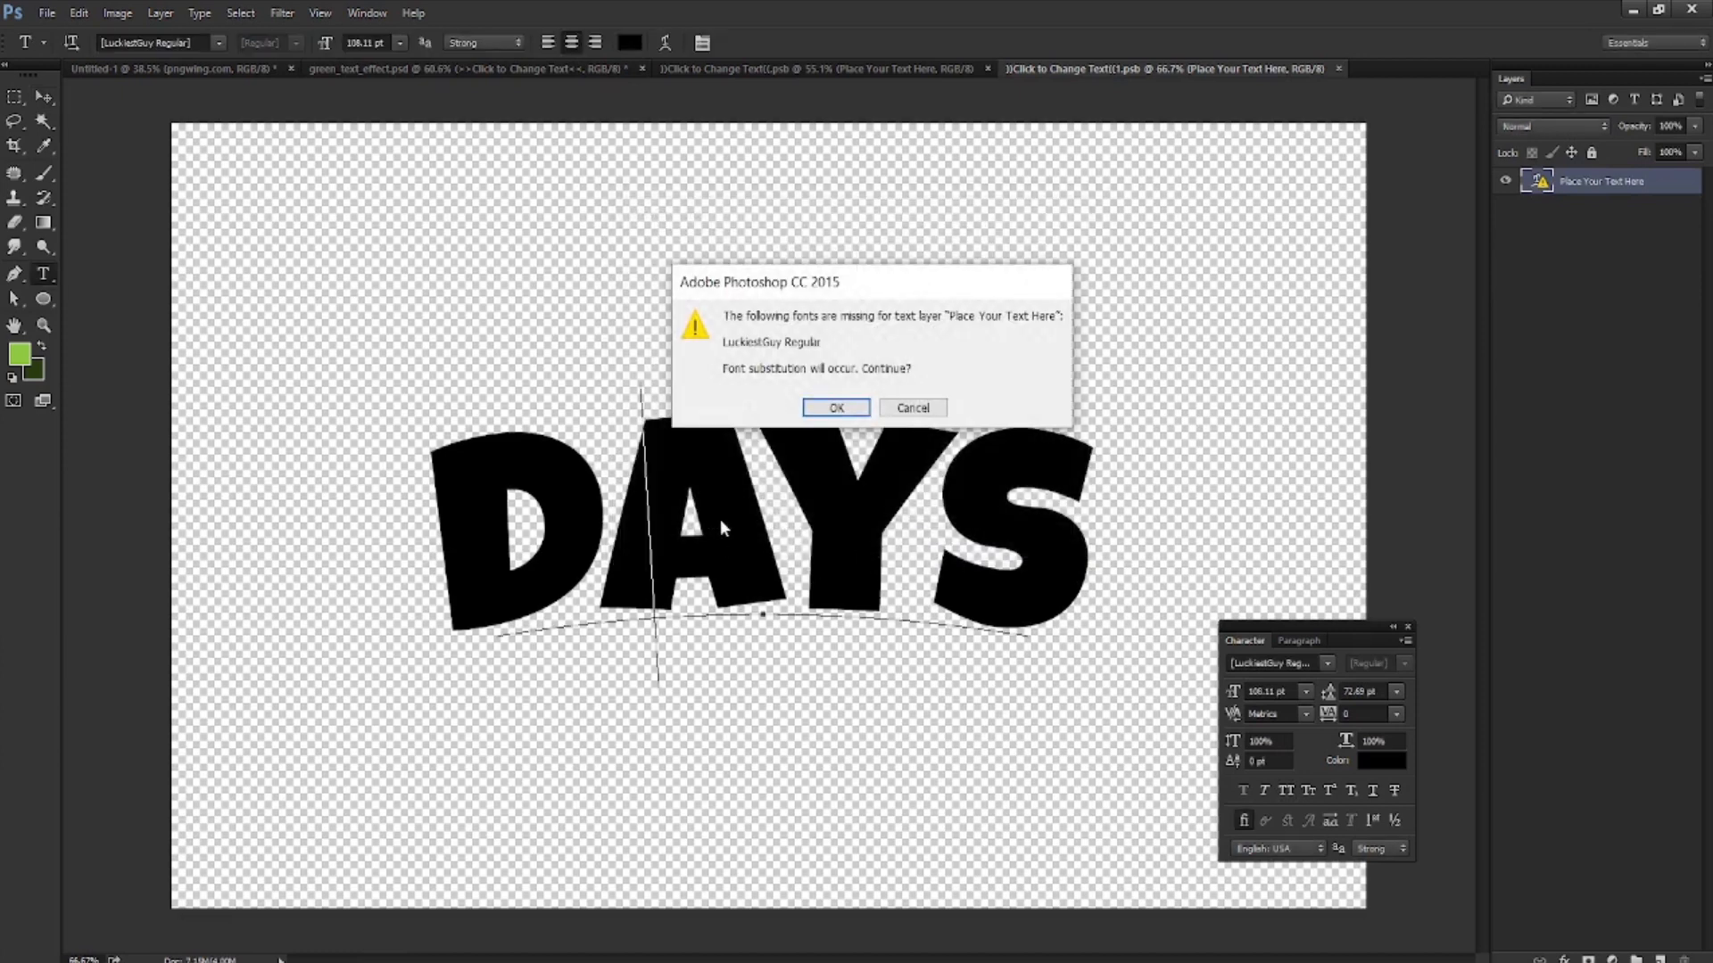
left_click(836, 408)
key("ctrl+a")
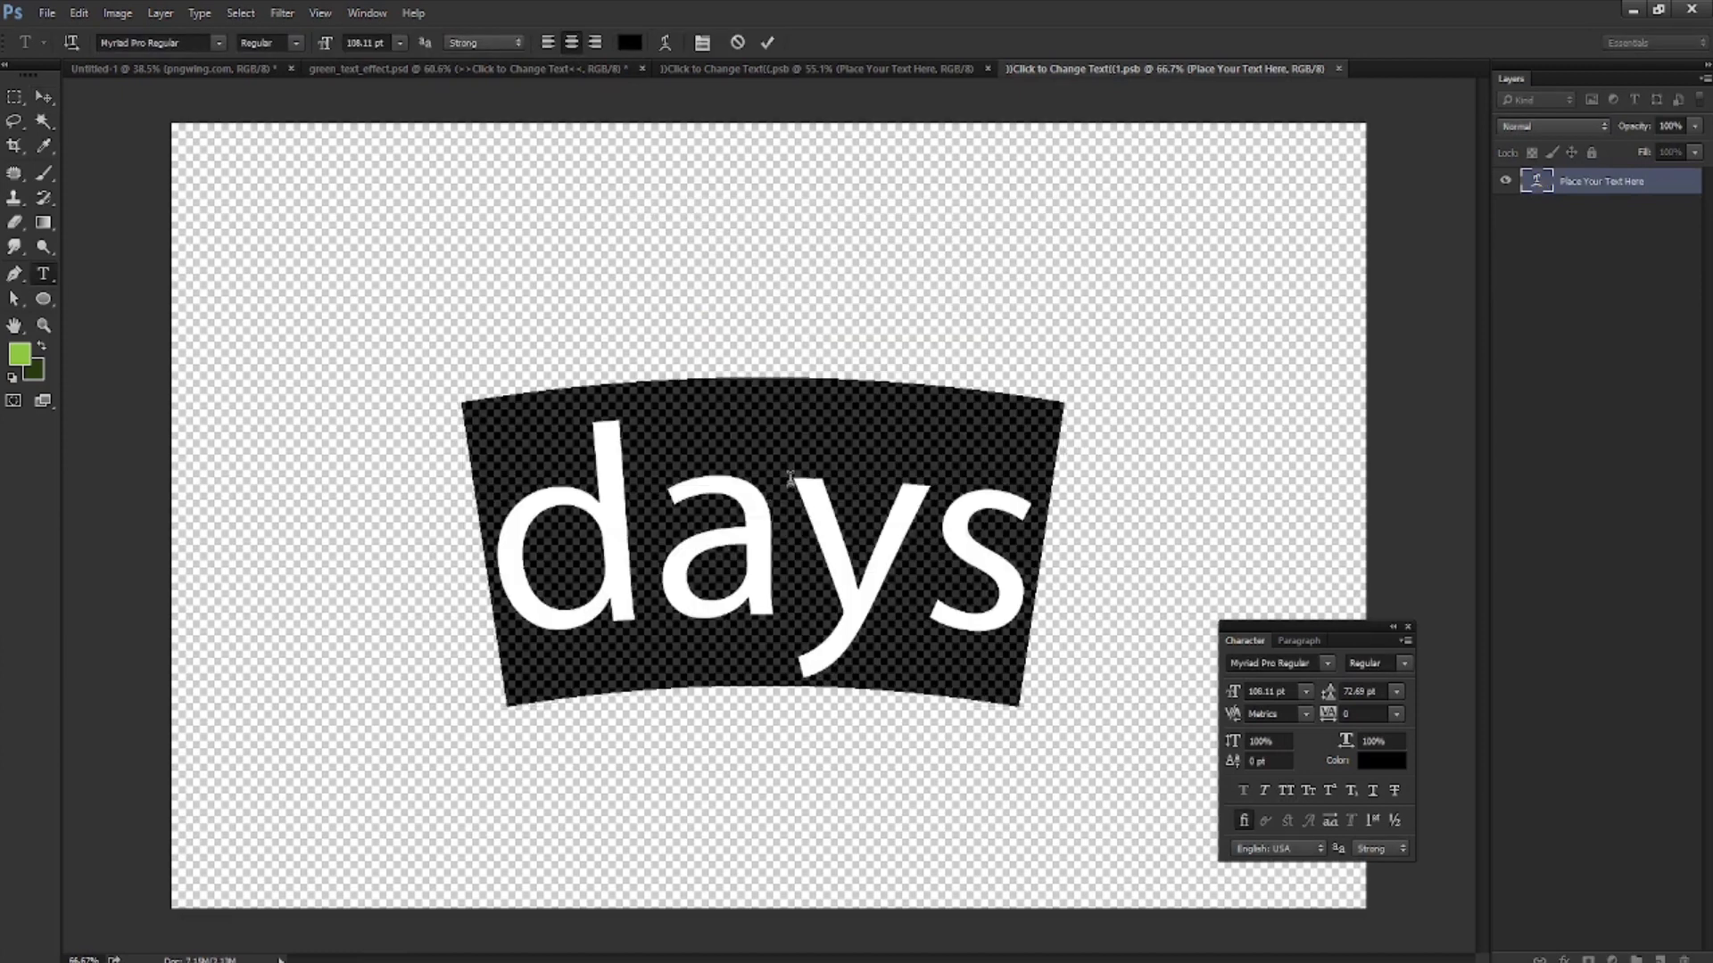
type("Juice")
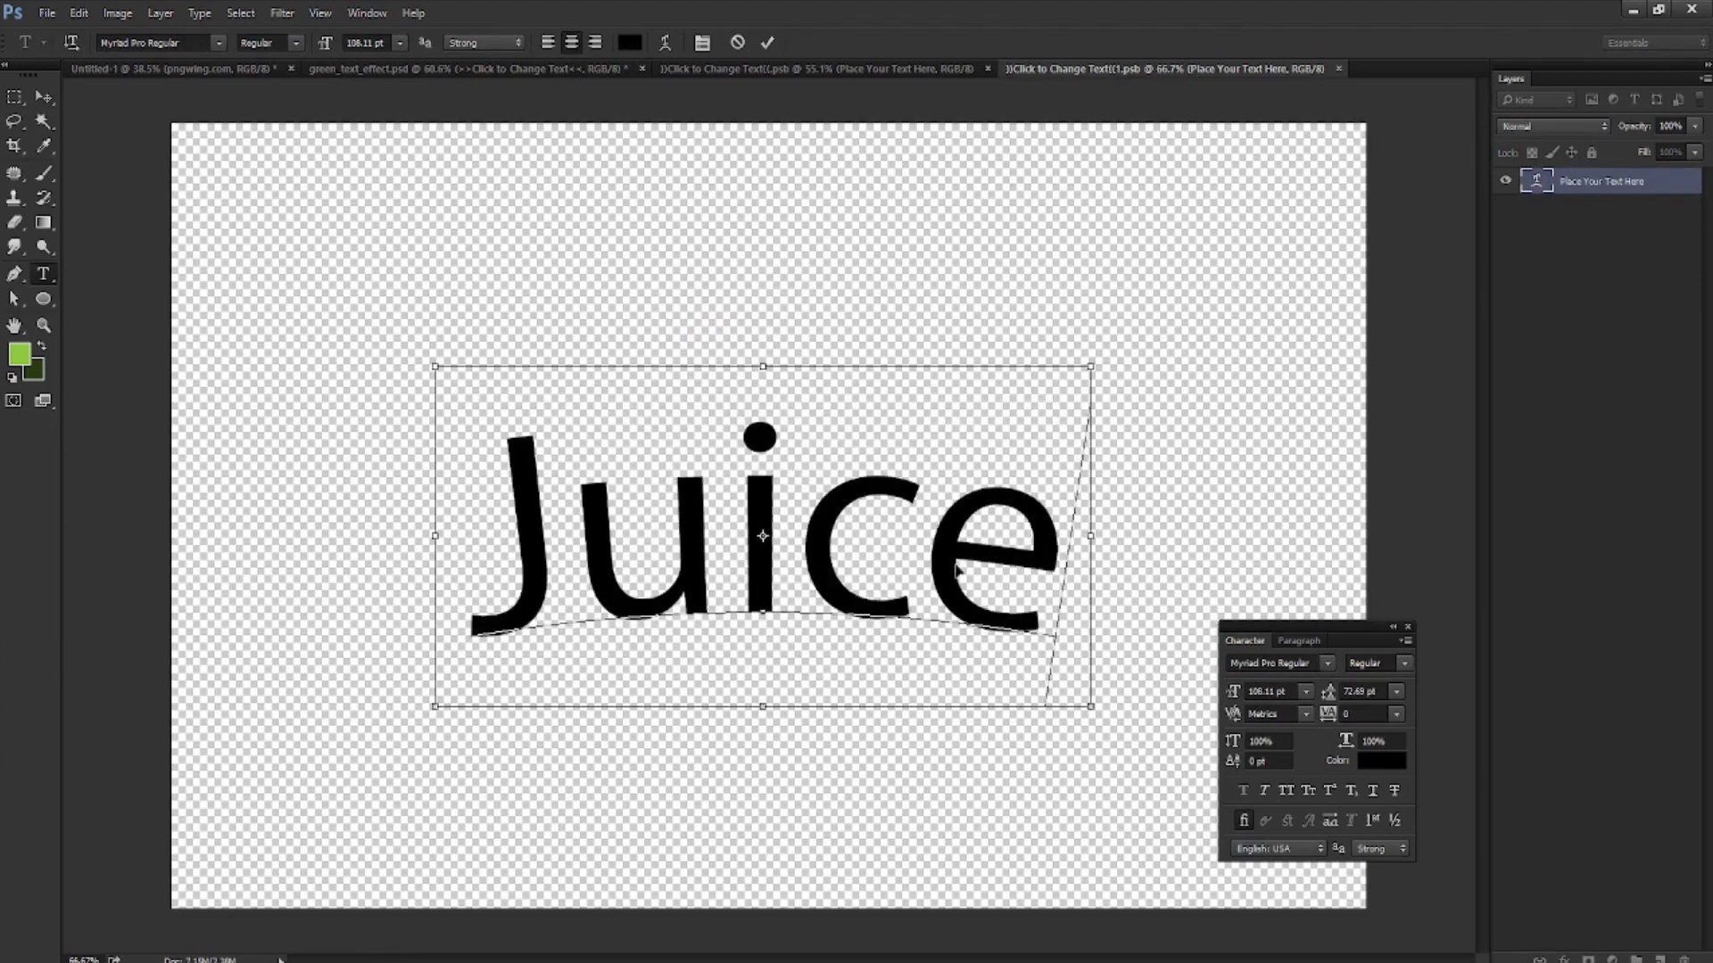
Apply All Caps to the arched "Juice" text
key("ctrl+a")
left_click(1285, 790)
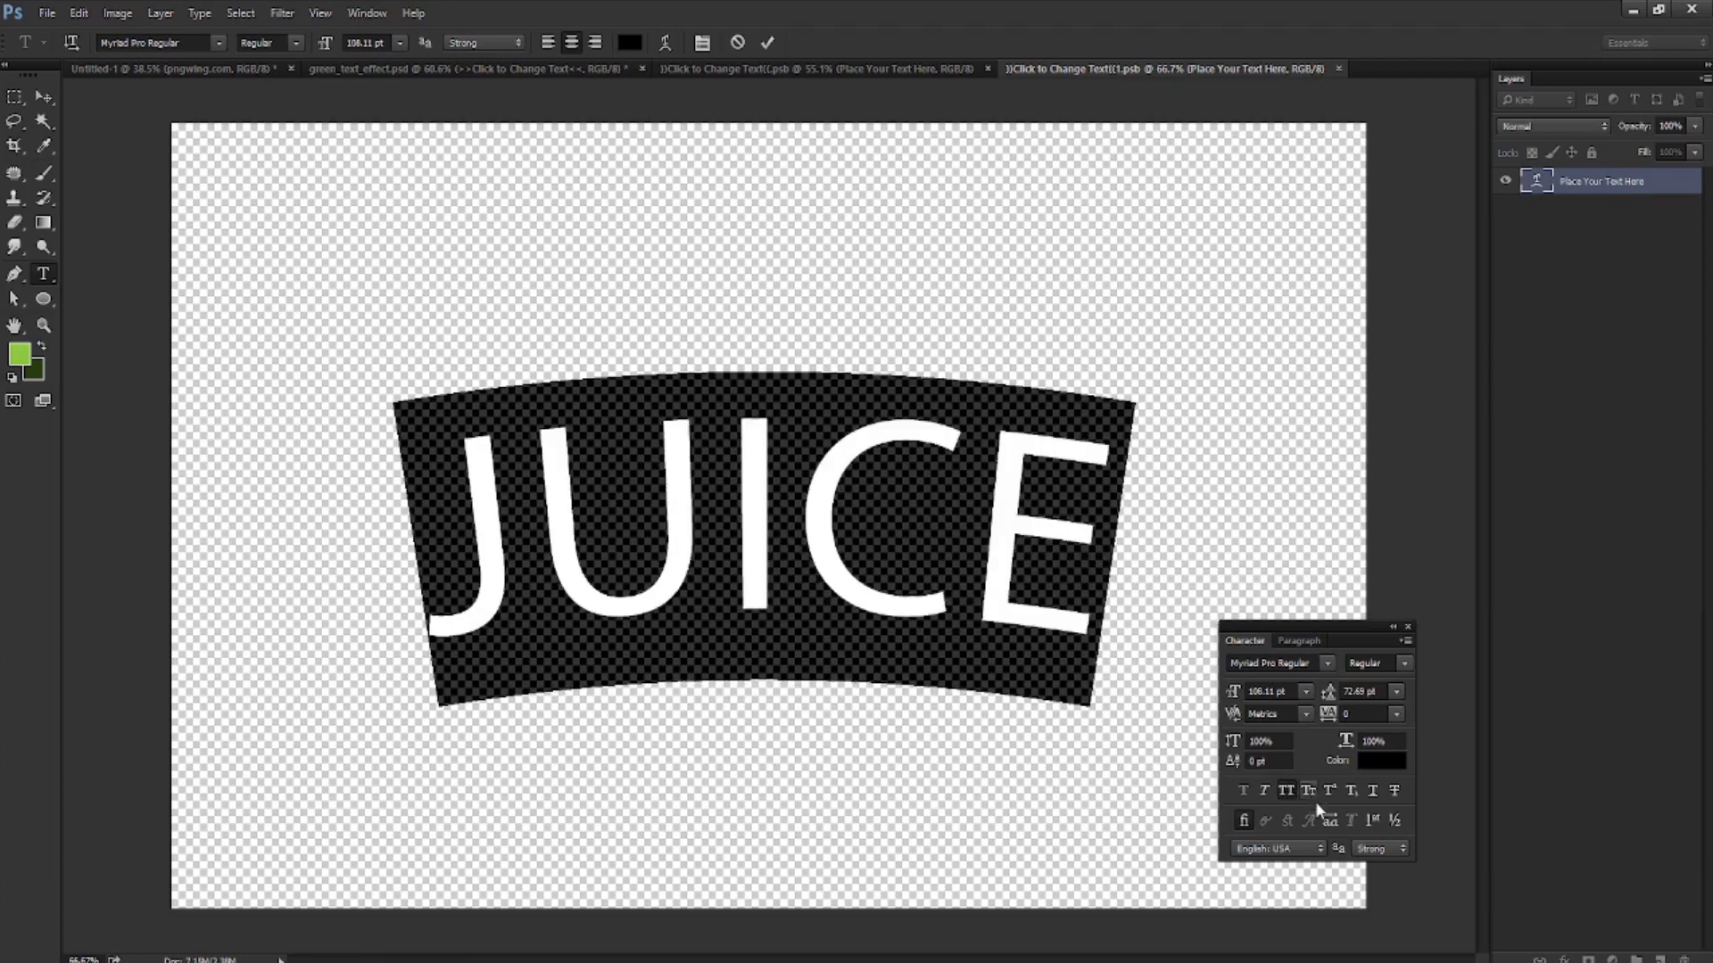
left_click(43, 98)
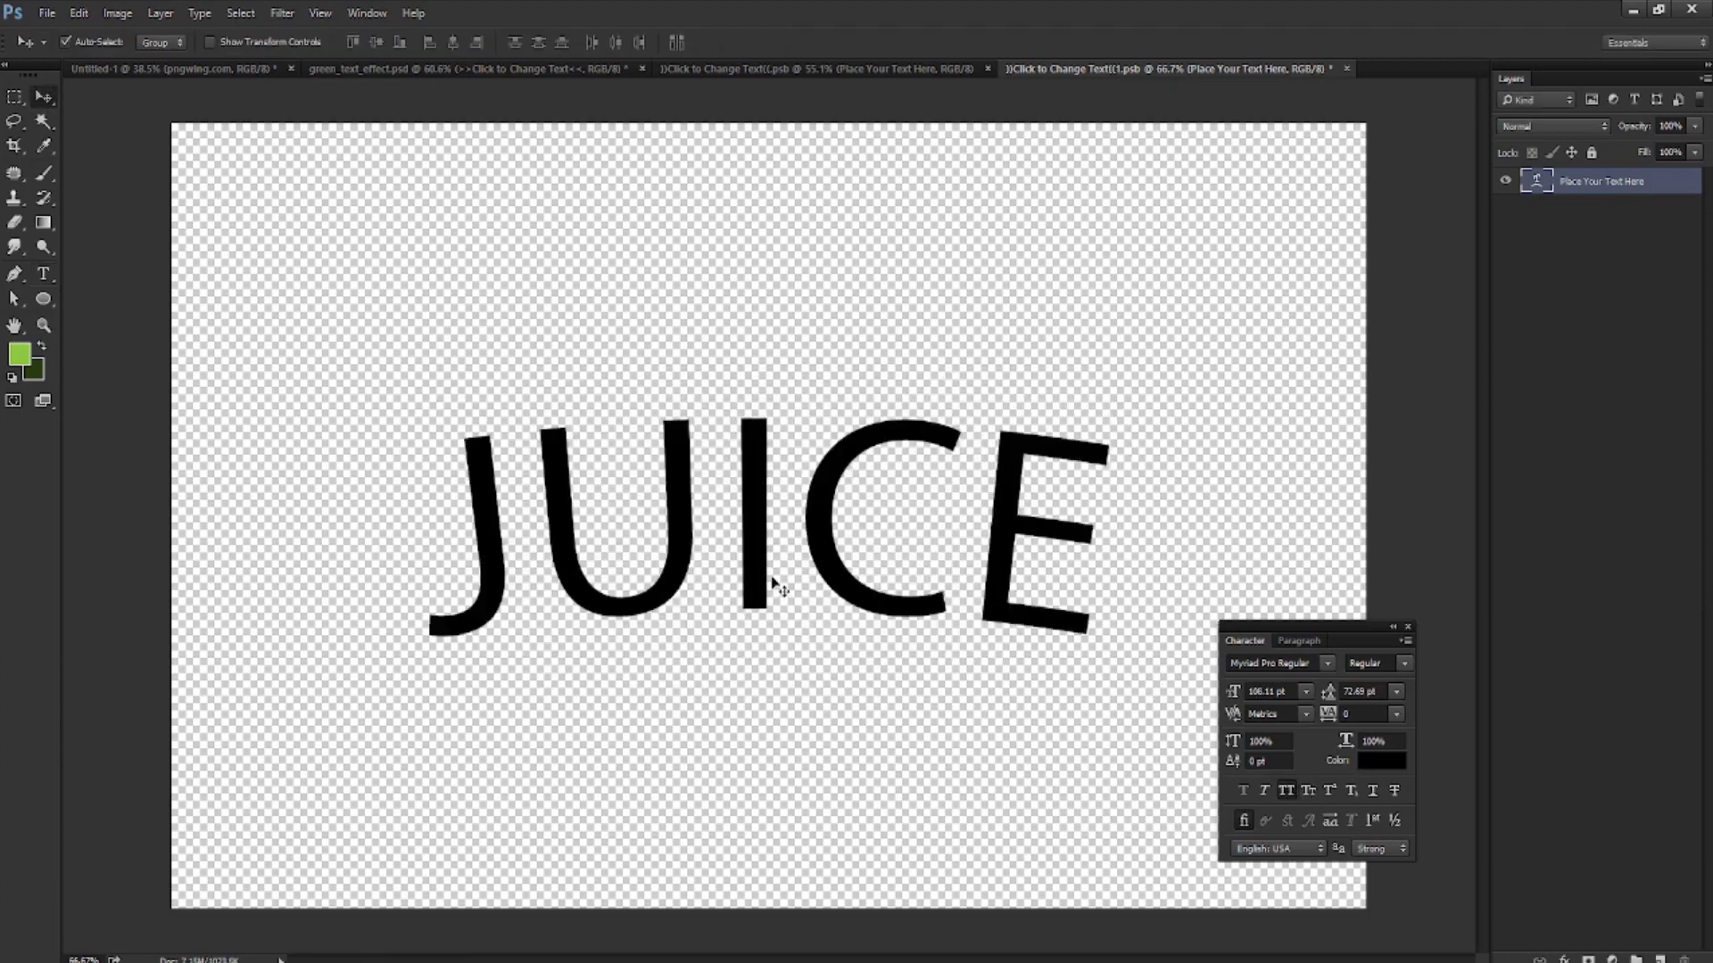
Set the JUICE text's font to Kandij DEMO Regular and save the smart object's contents, returning to green_text_effect.psd
key("t")
left_click(186, 42)
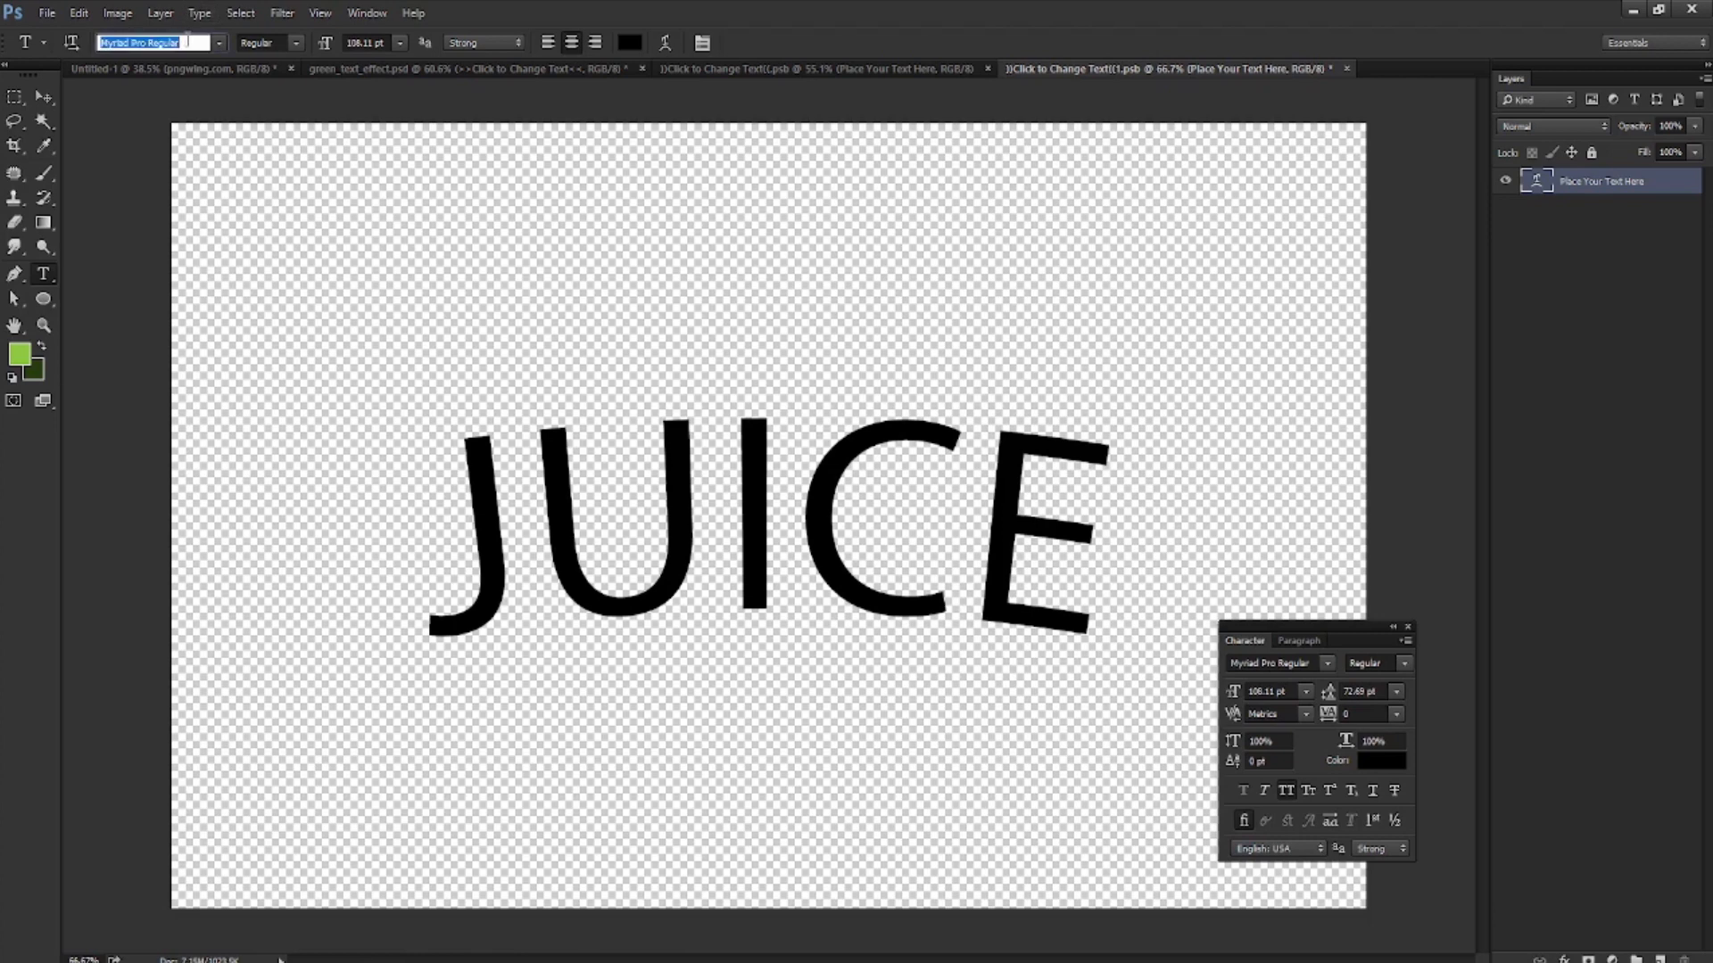
type("kan")
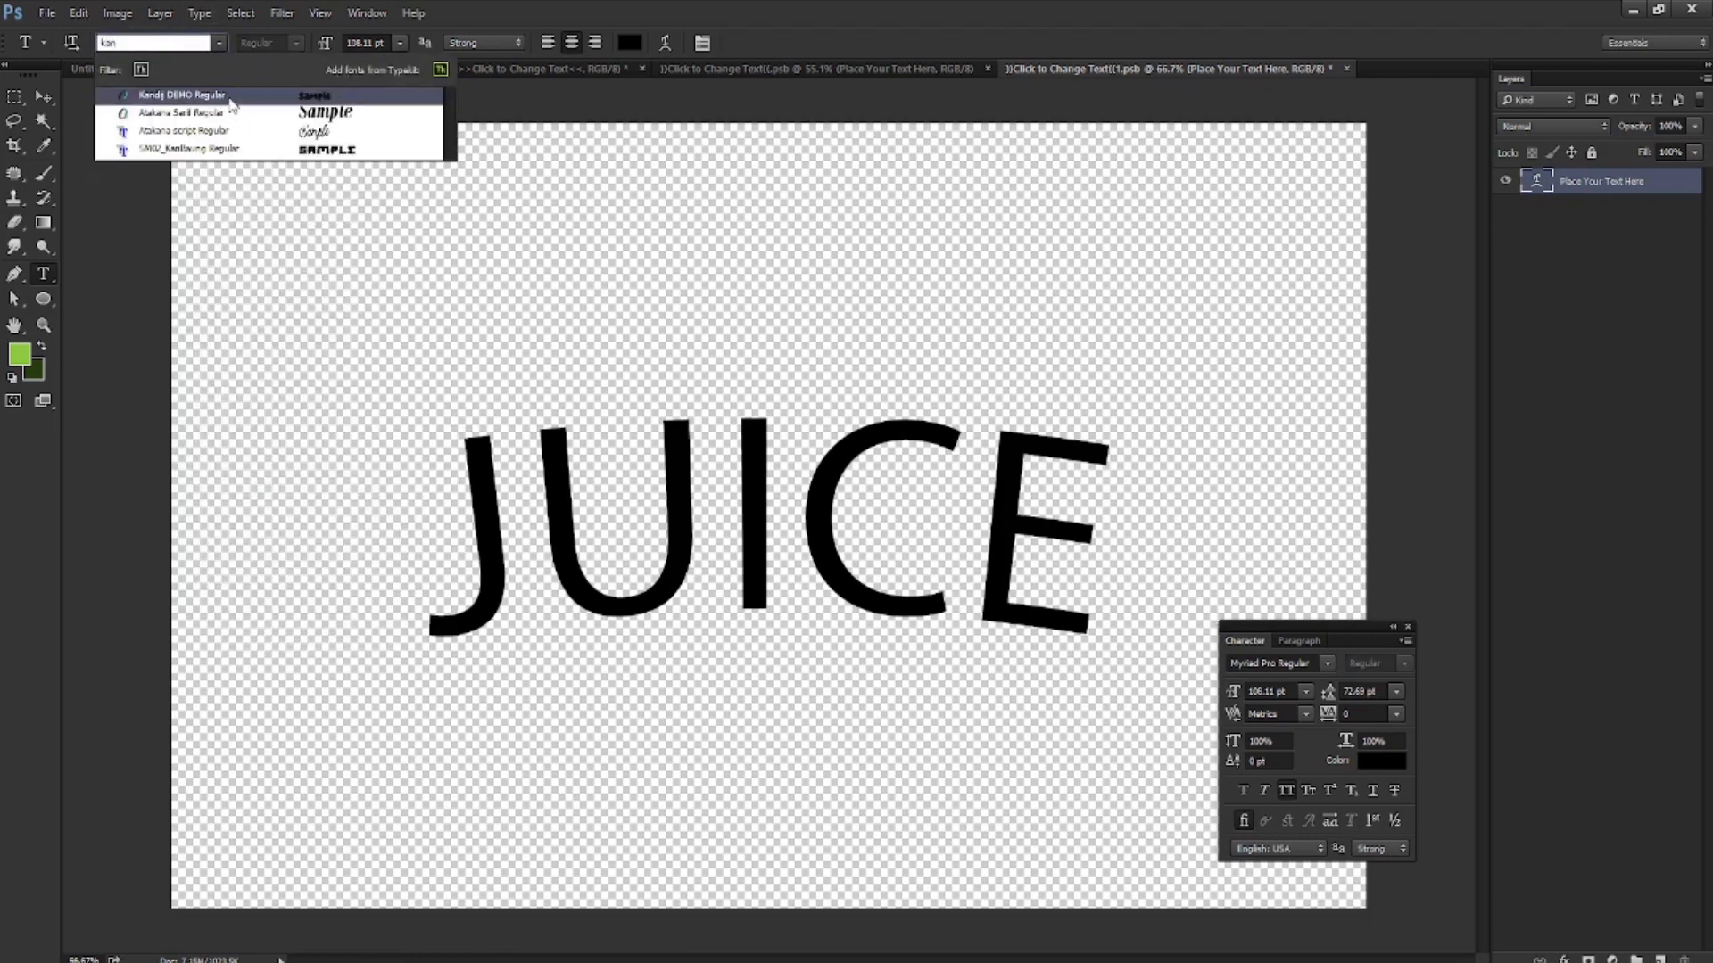
left_click(230, 97)
left_click(45, 104)
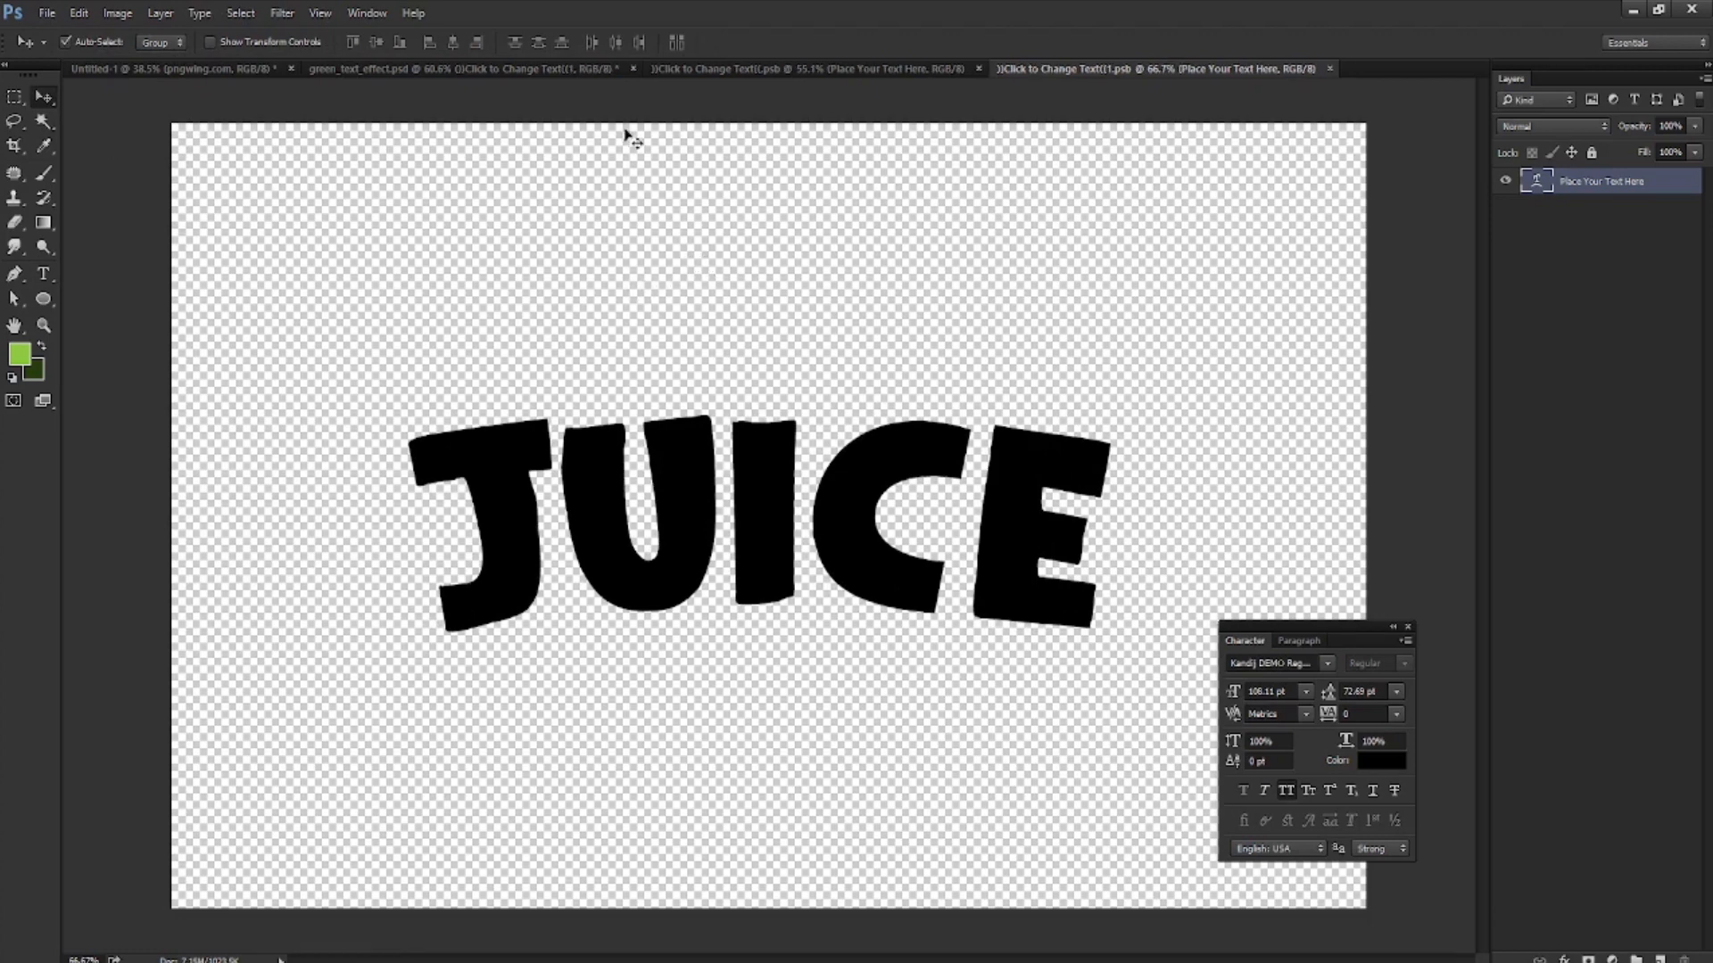
left_click(583, 70)
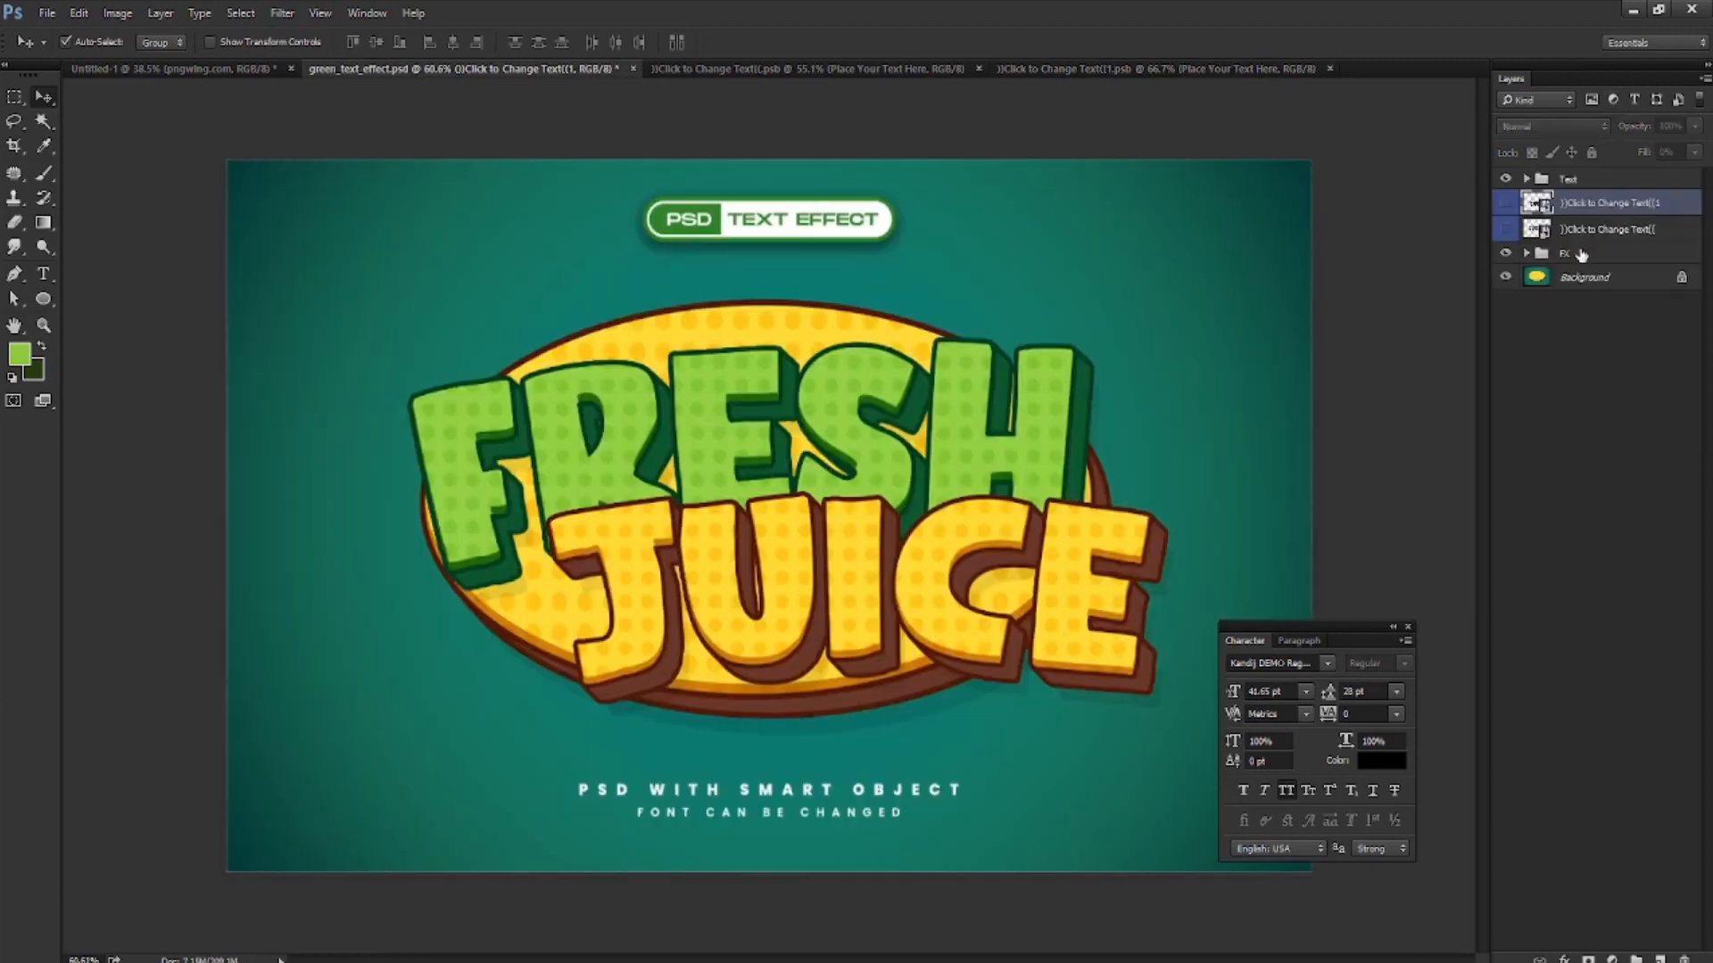
Hide the Text group with the PSD captions and expand the FX group
left_click(1504, 180)
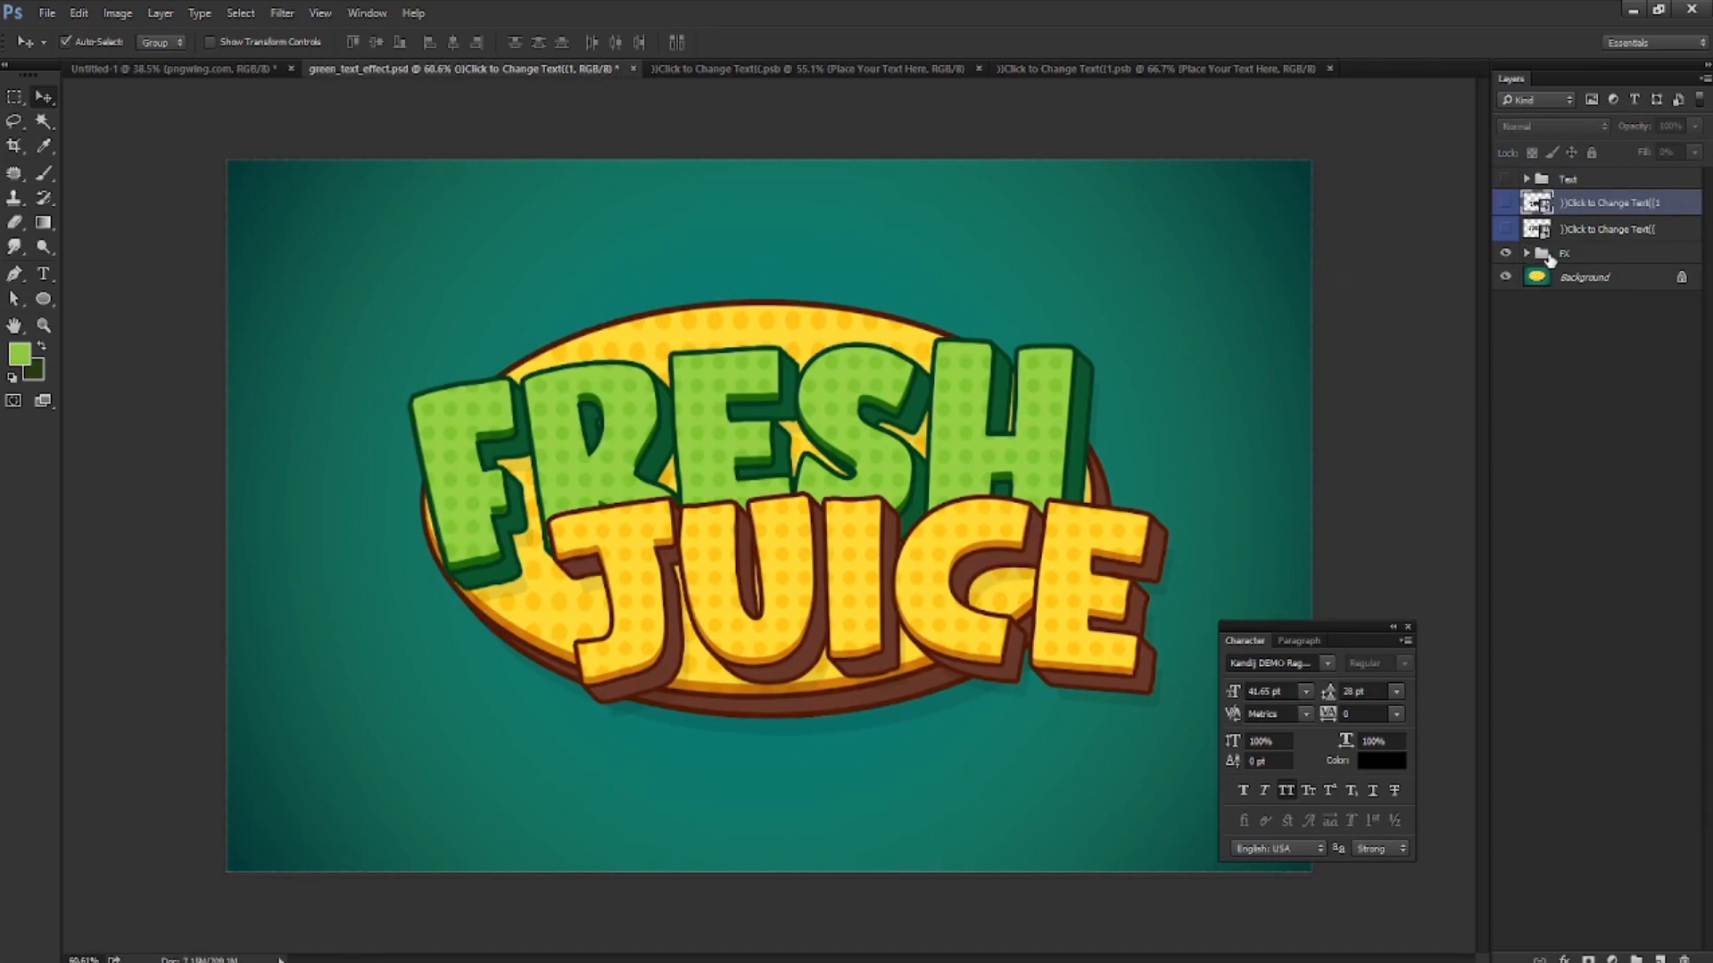
left_click(1527, 254)
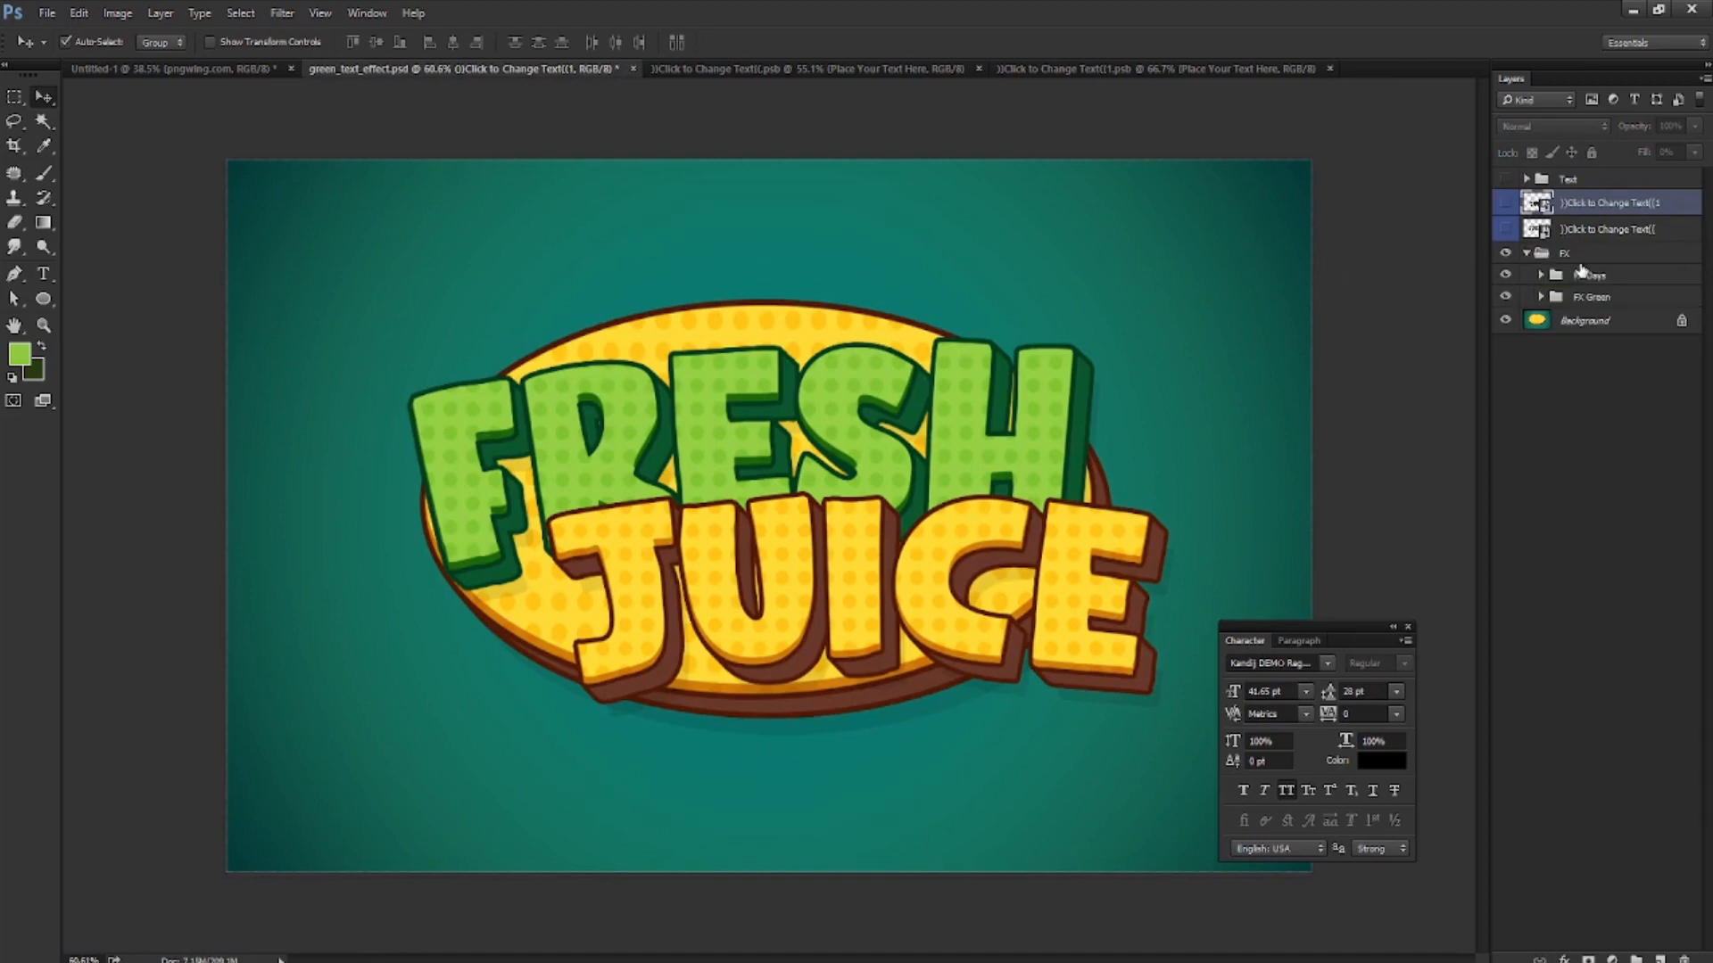
left_click(1594, 278)
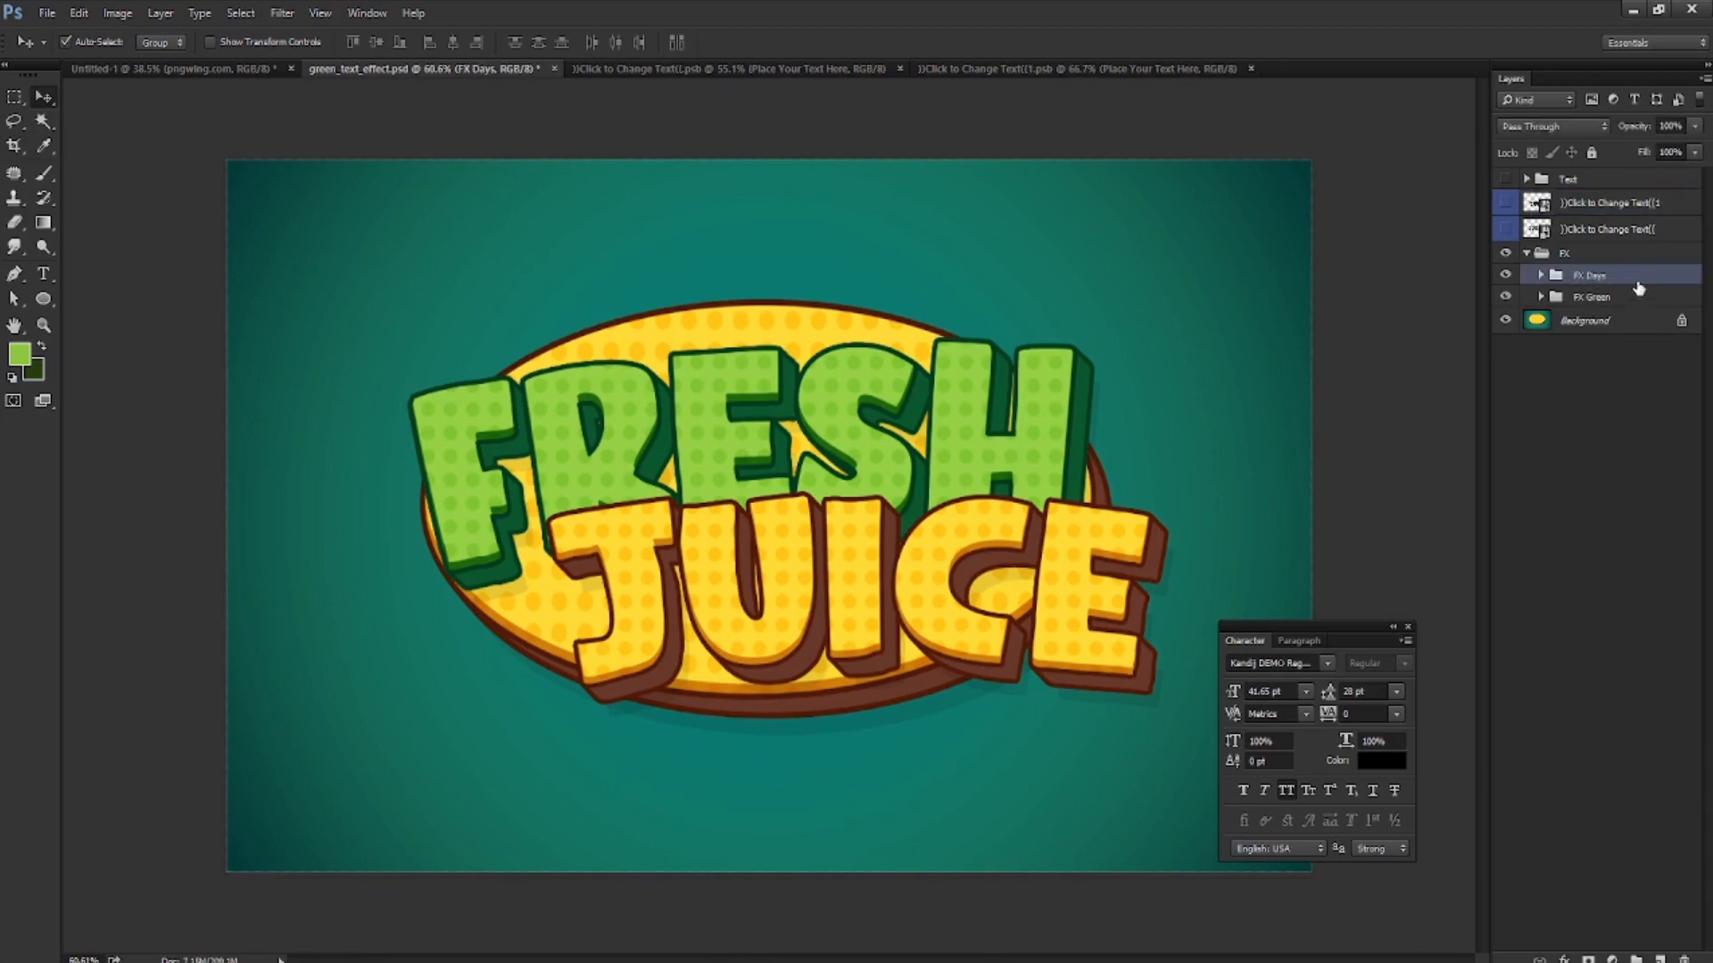
key("ctrl+t")
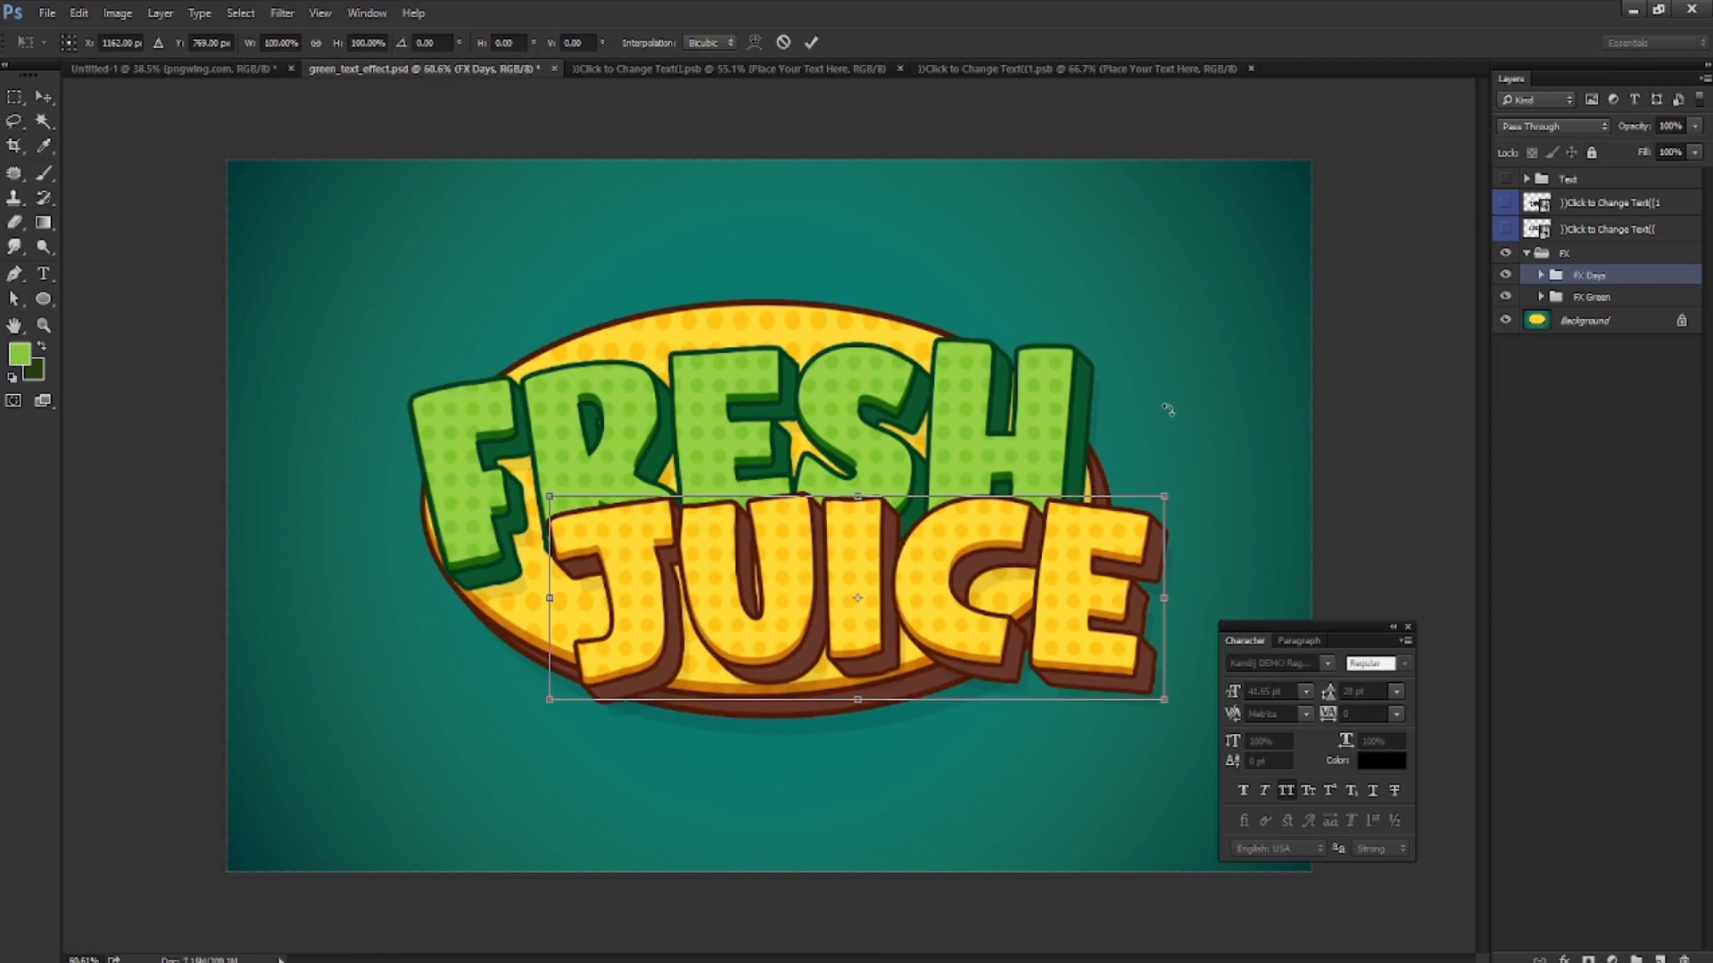
key("Return")
Move the FX Green group holding FRESH slightly up and to the left, so it overlaps JUICE less
left_click(1648, 303)
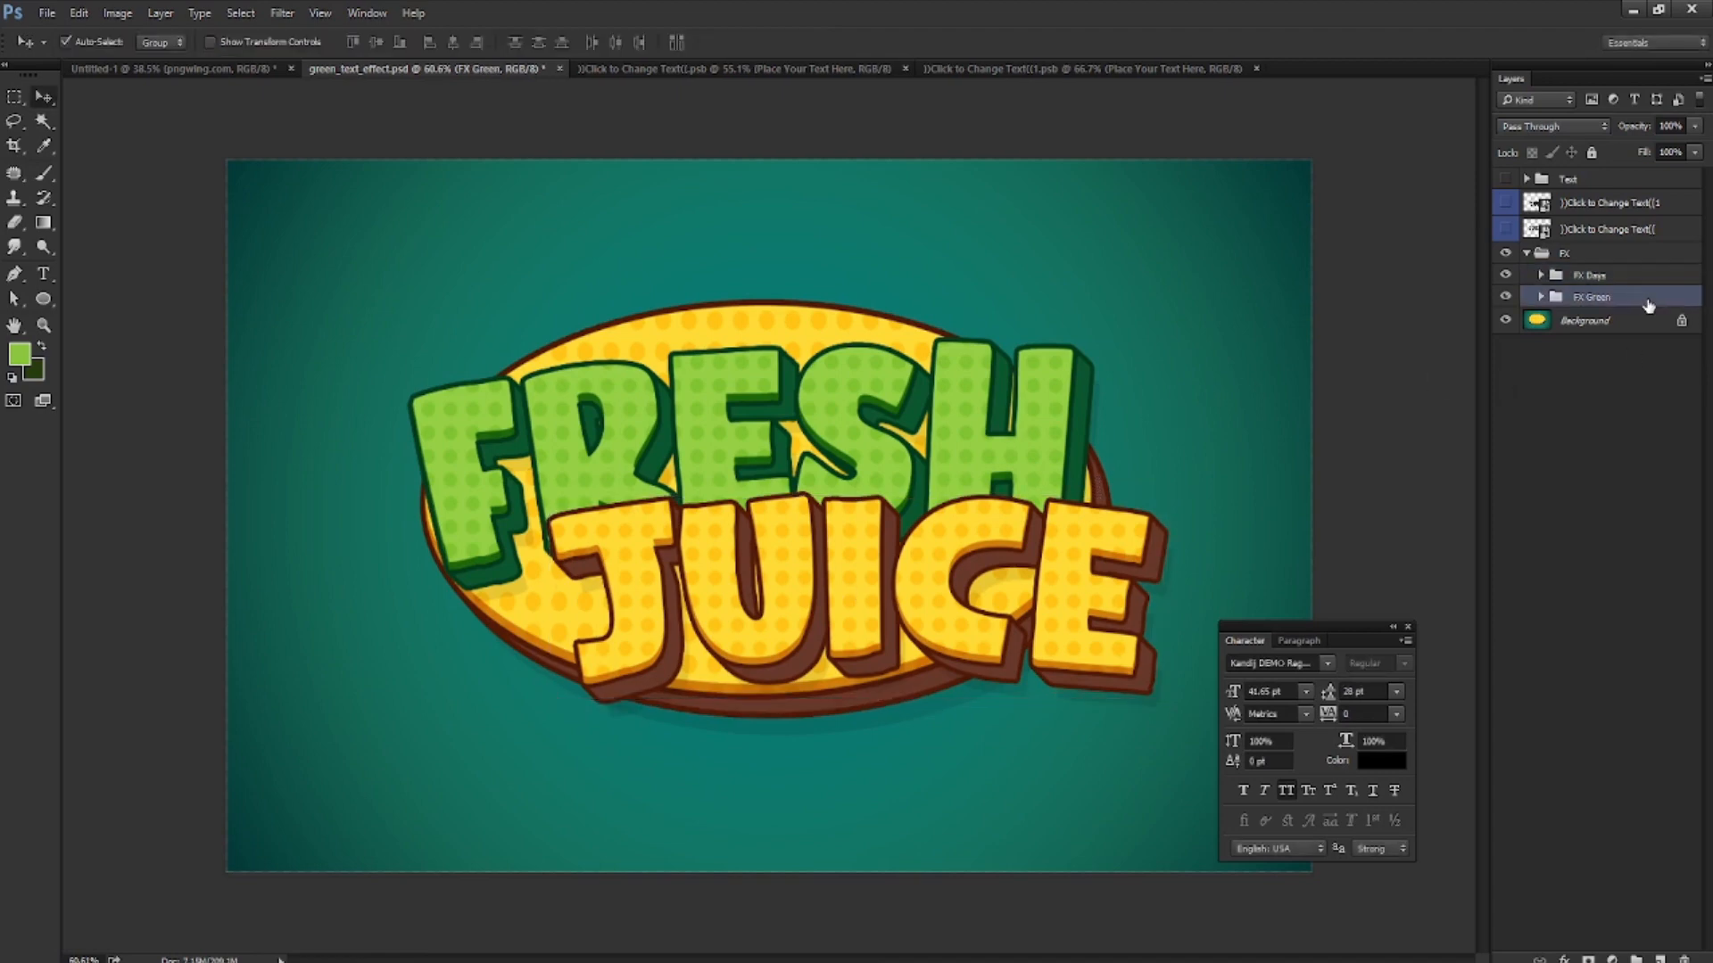
key("ctrl+t")
left_click_drag(788, 423, 805, 381)
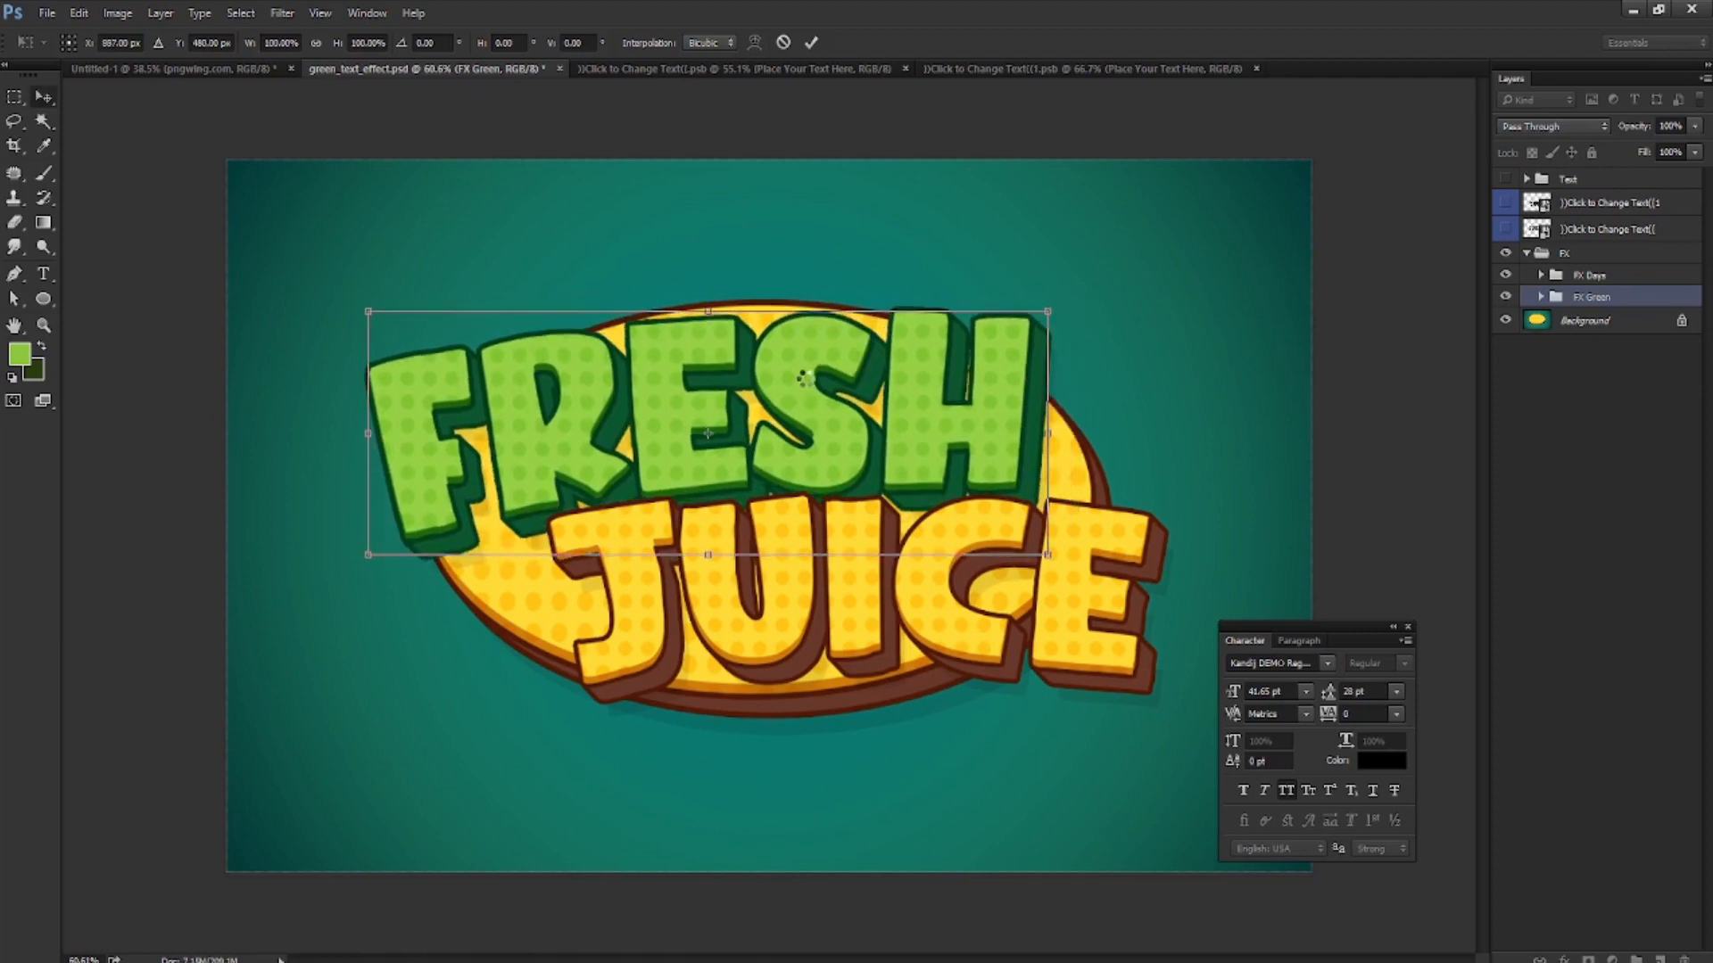
key("Return")
Select the entire teal area around the yellow oval on the Background layer with the Magic Wand, adding the dark areas at both sides
left_click(1581, 327)
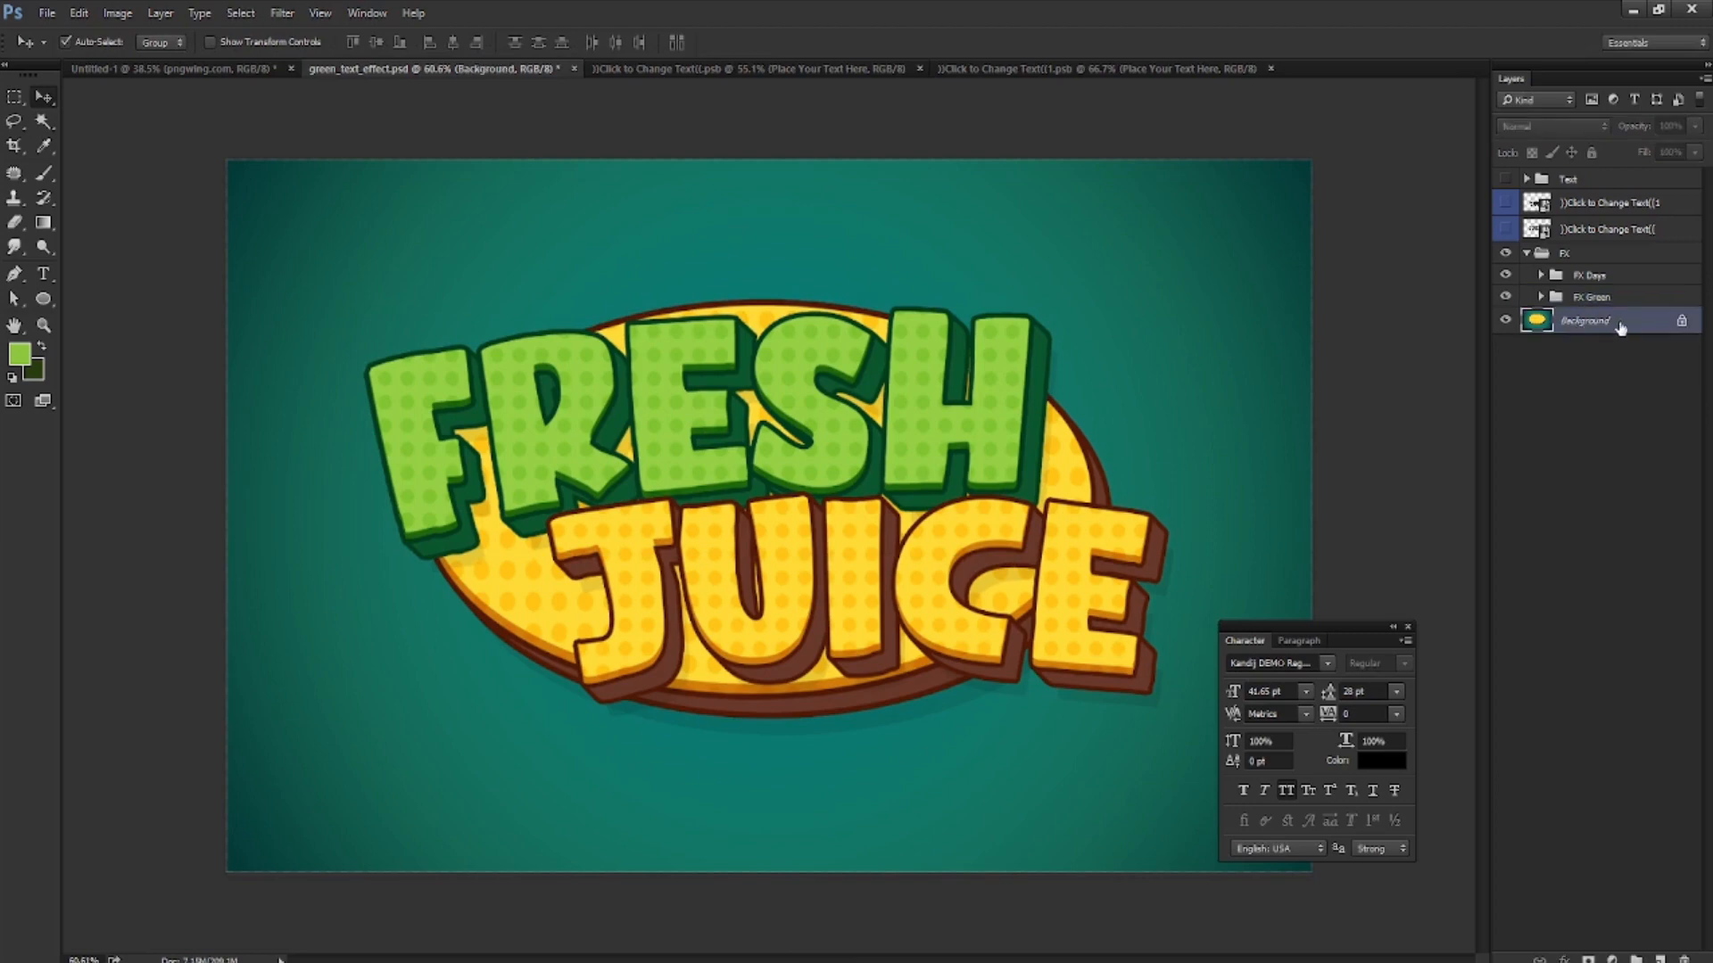
key("ctrl+0")
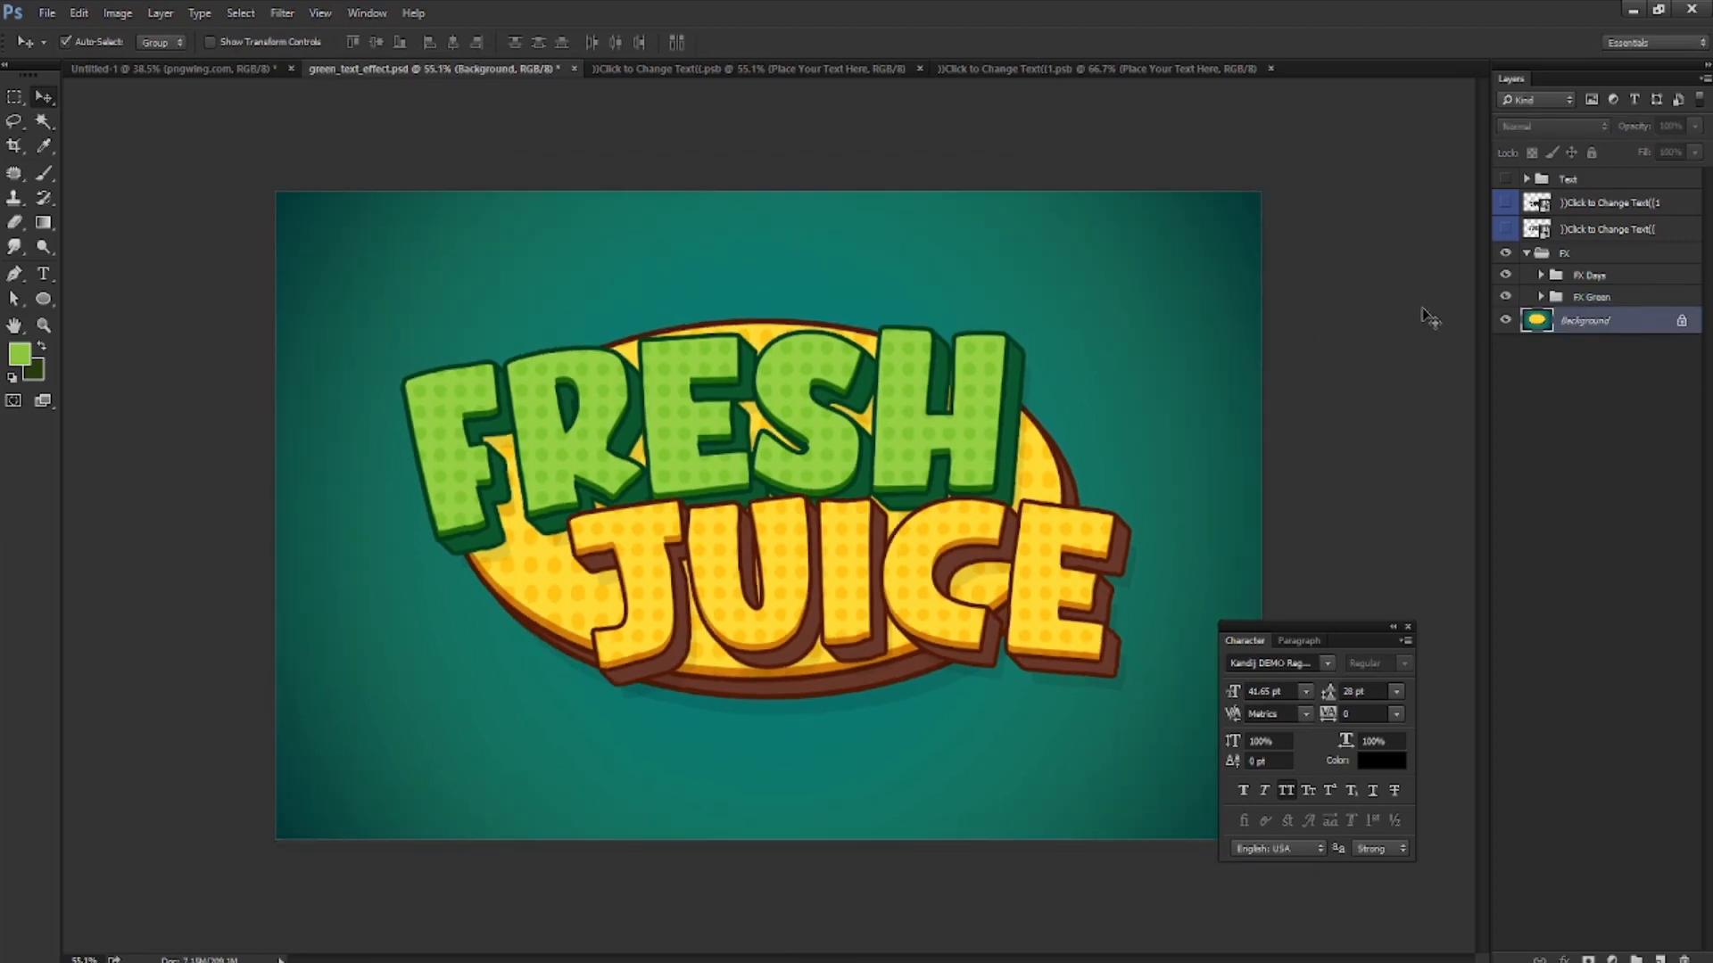
scroll(1062, 314, "up", 1)
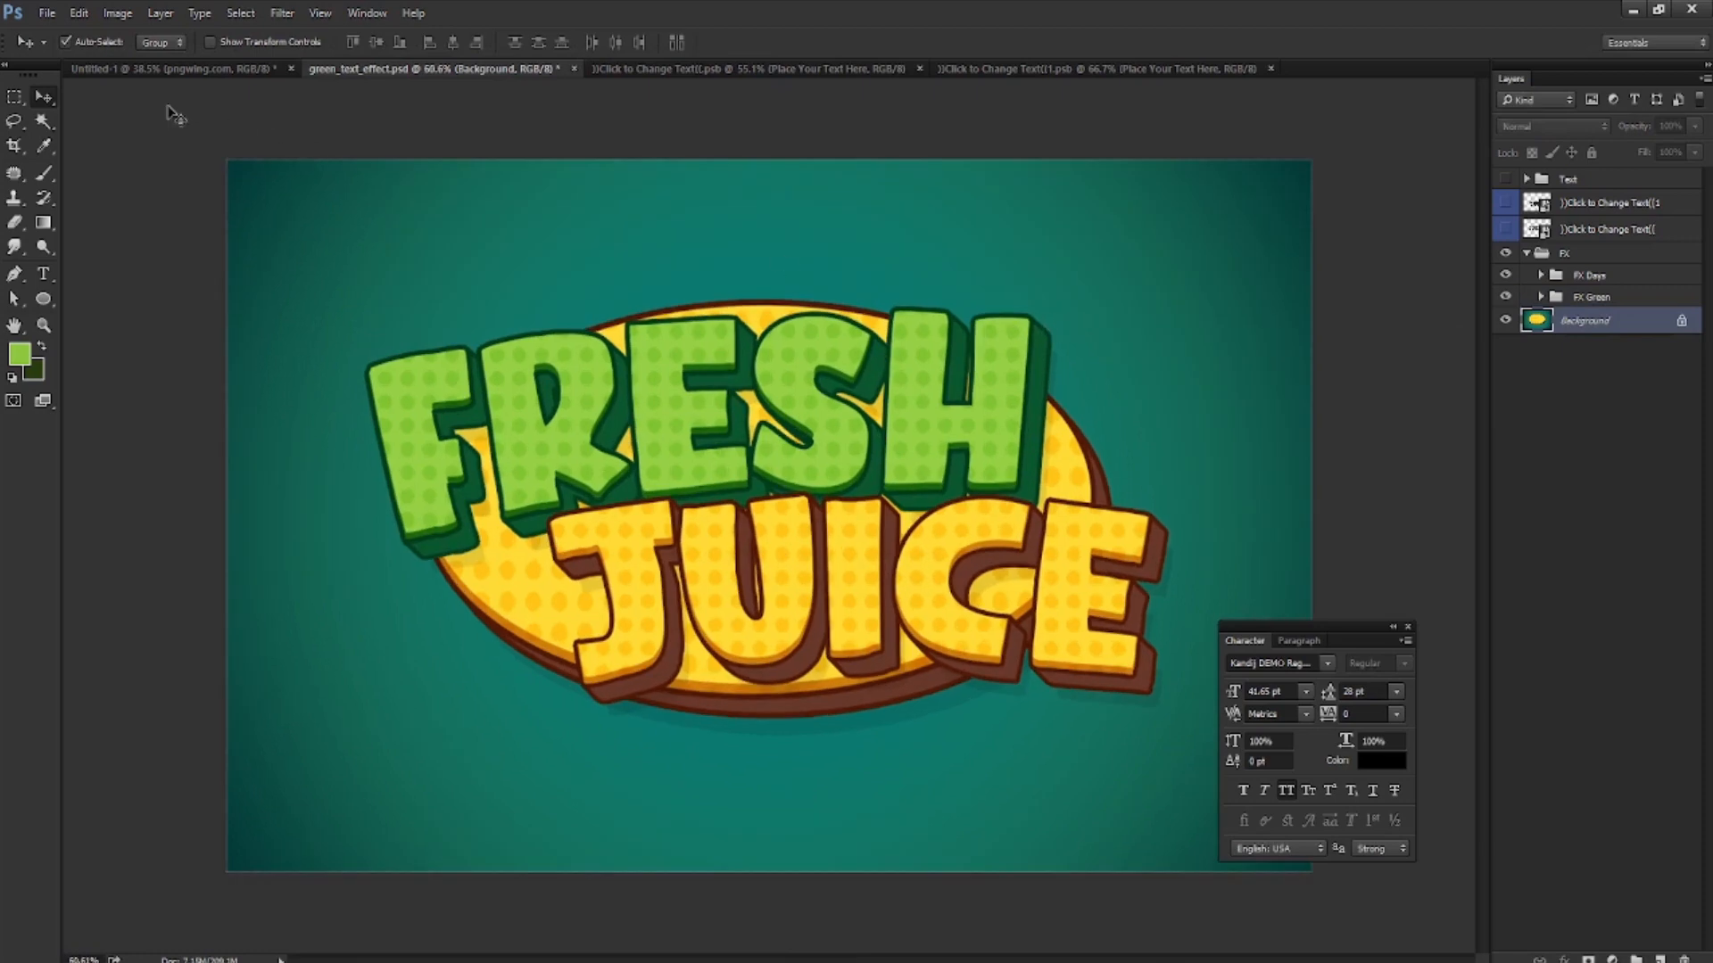
left_click(49, 121)
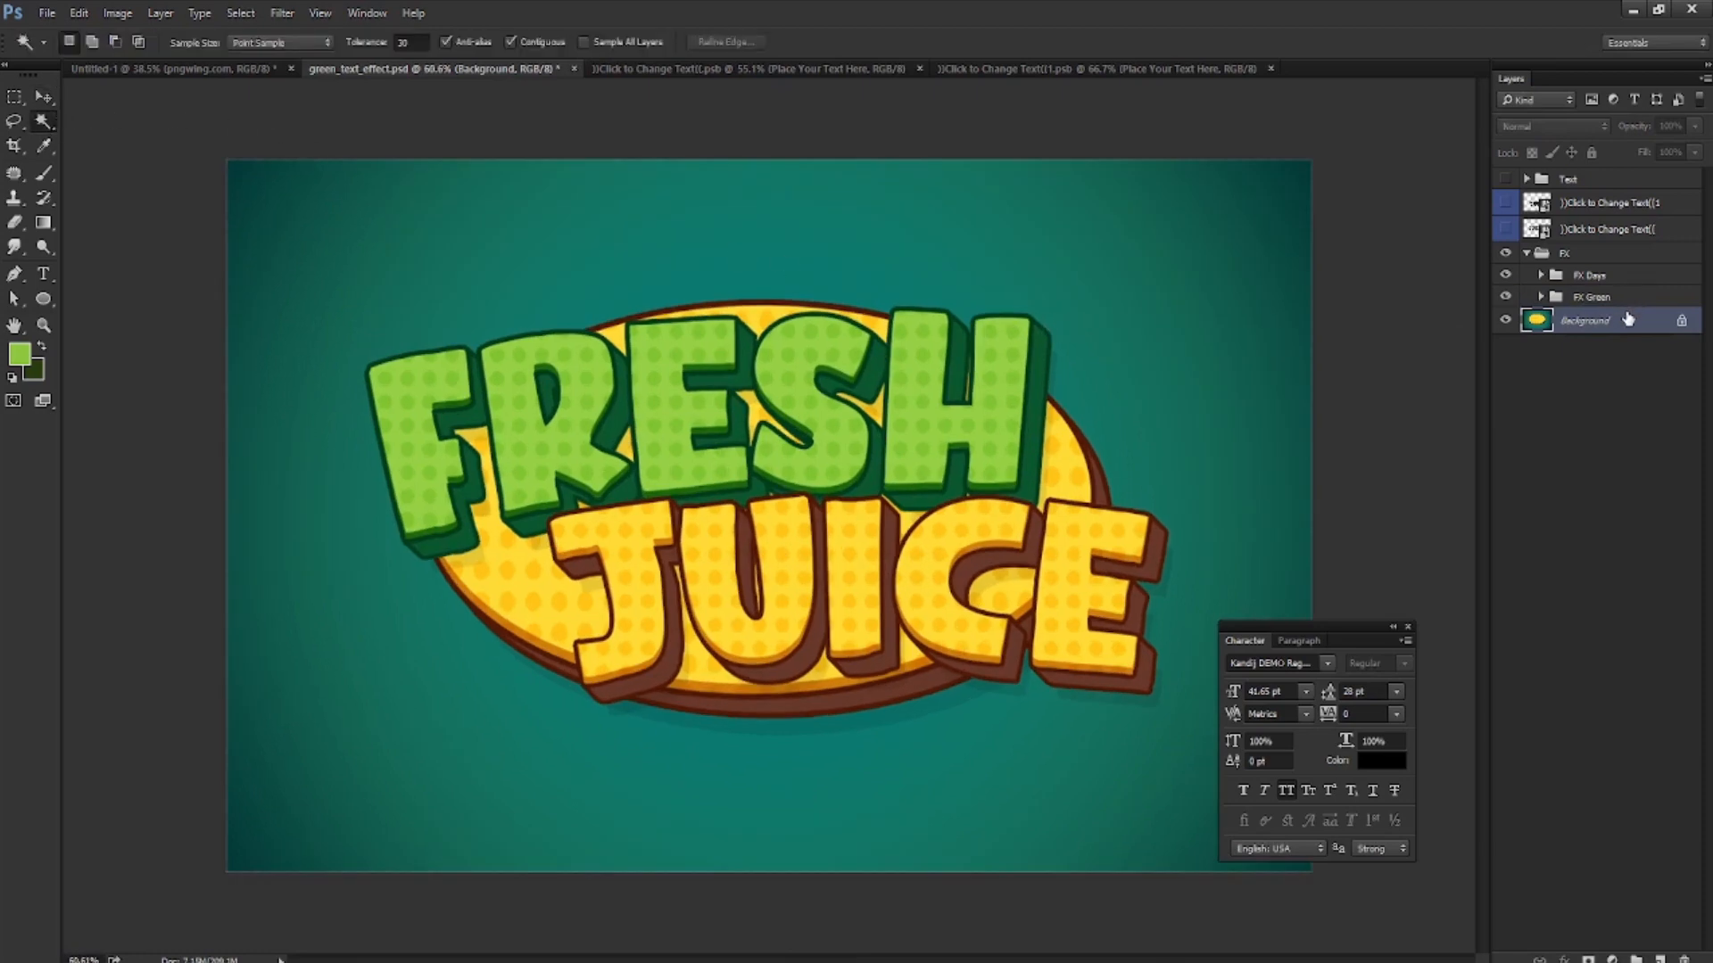
left_click(486, 218)
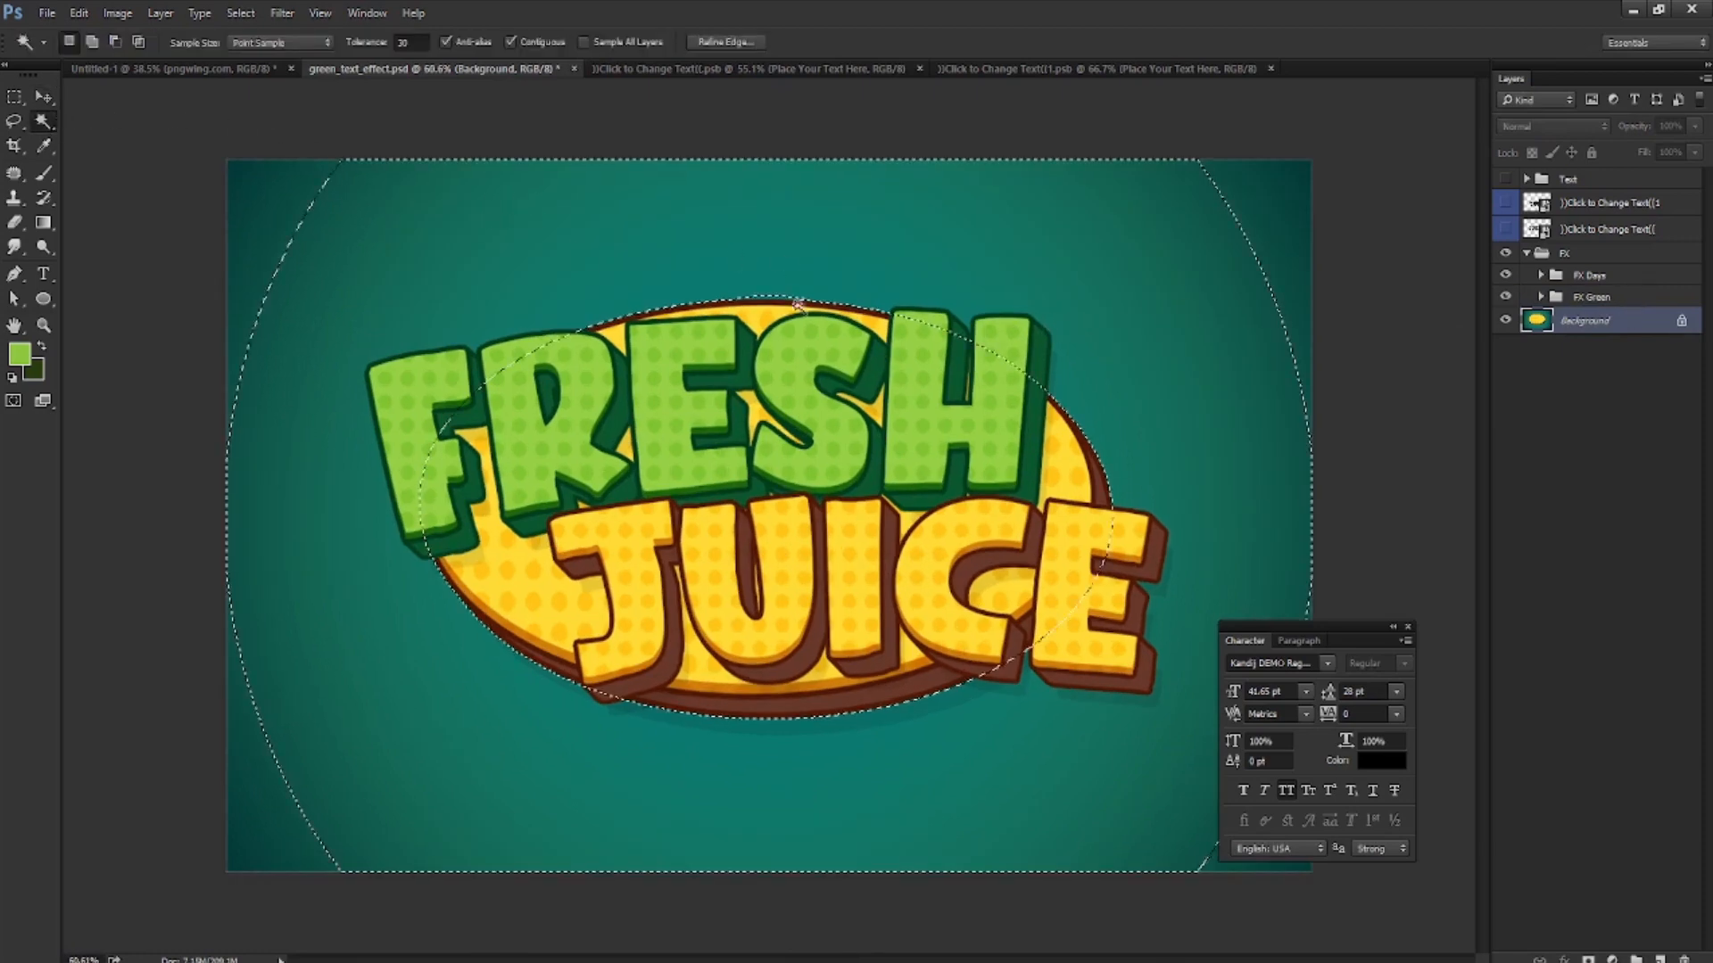
left_click(287, 204)
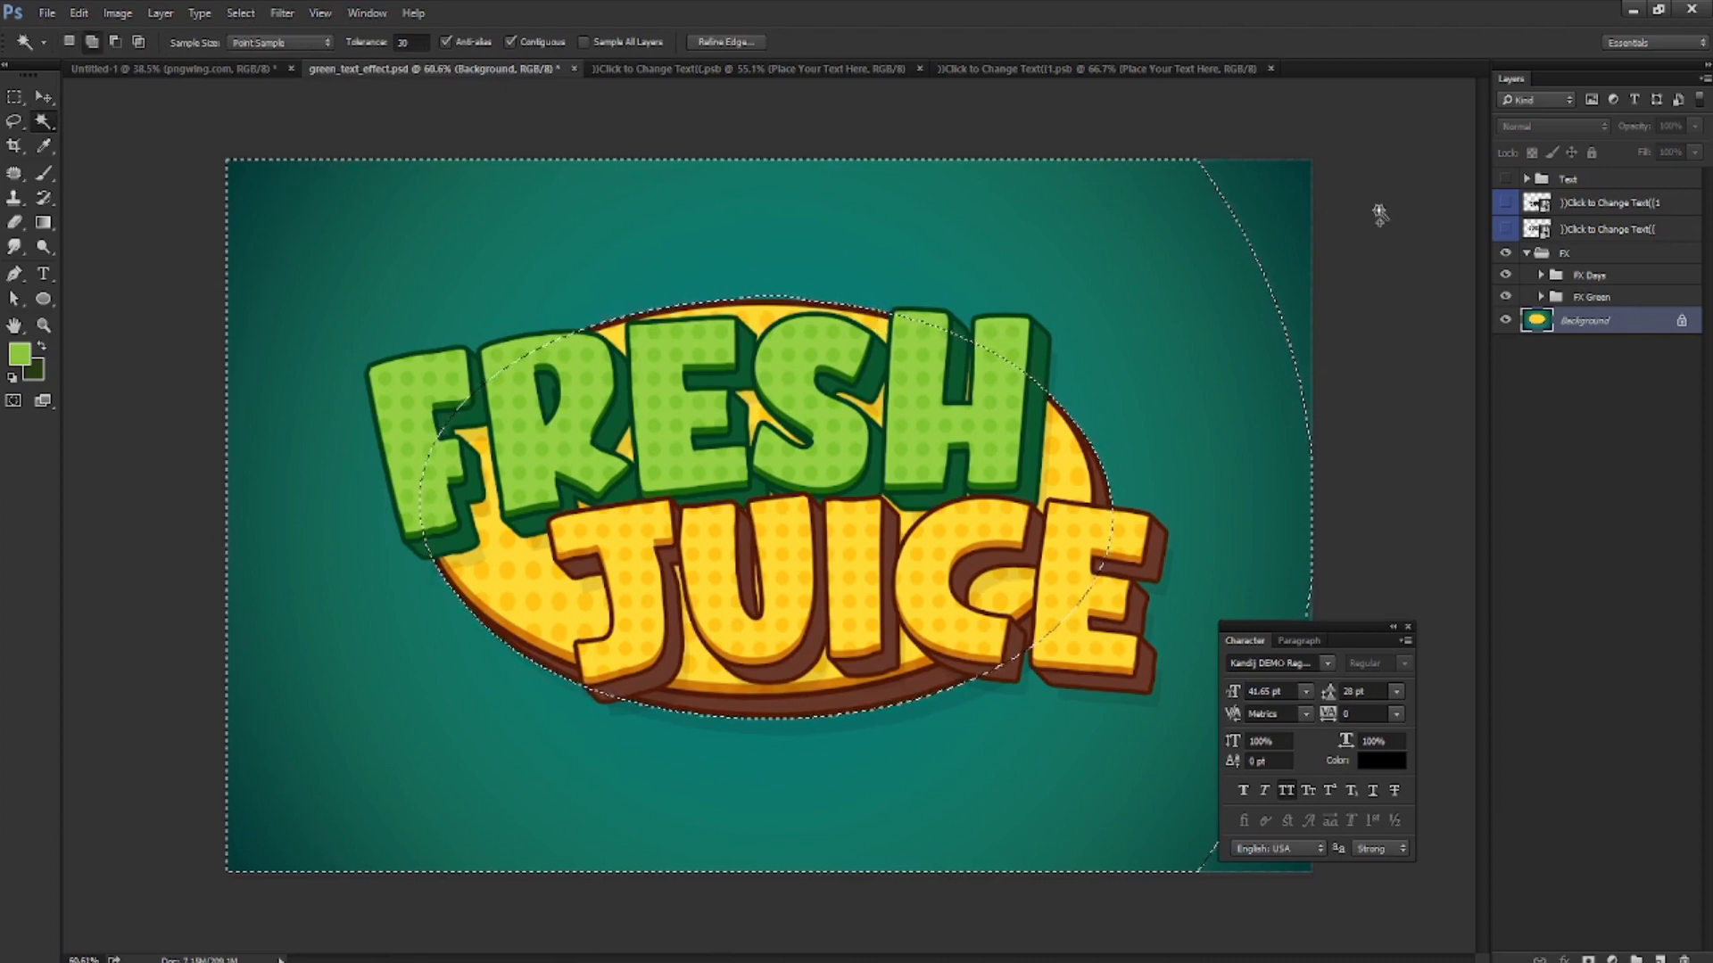
left_click(1272, 202)
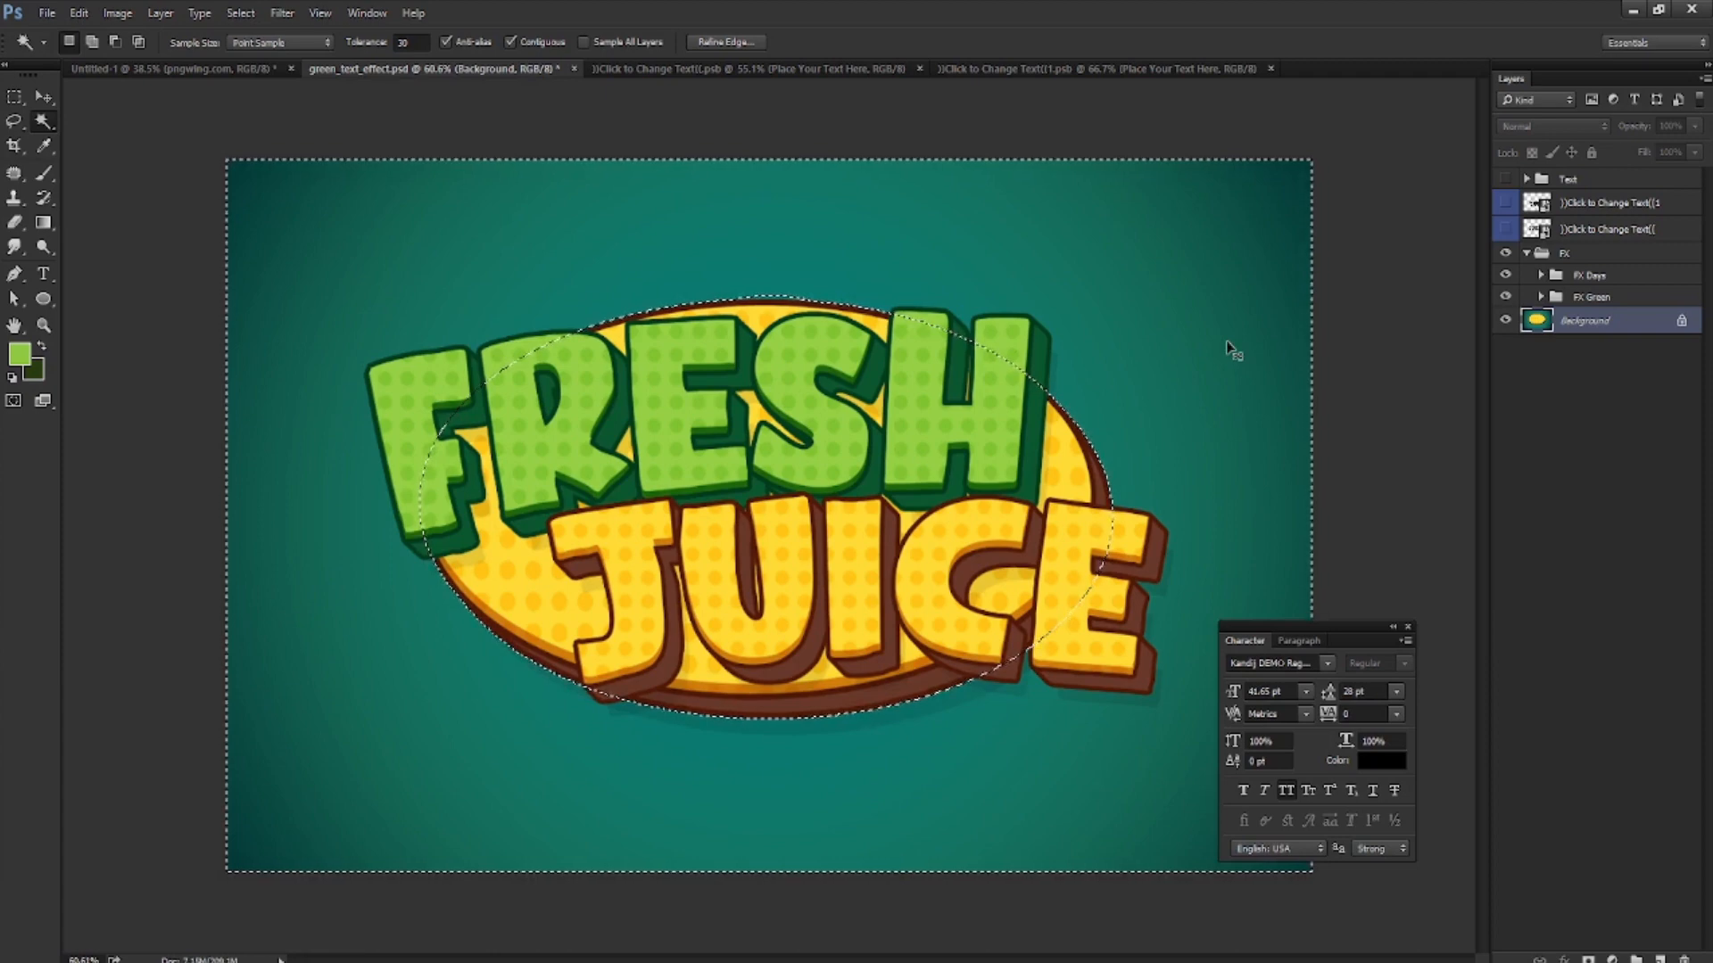
key("ctrl+shift+i")
key("ctrl+shift+i")
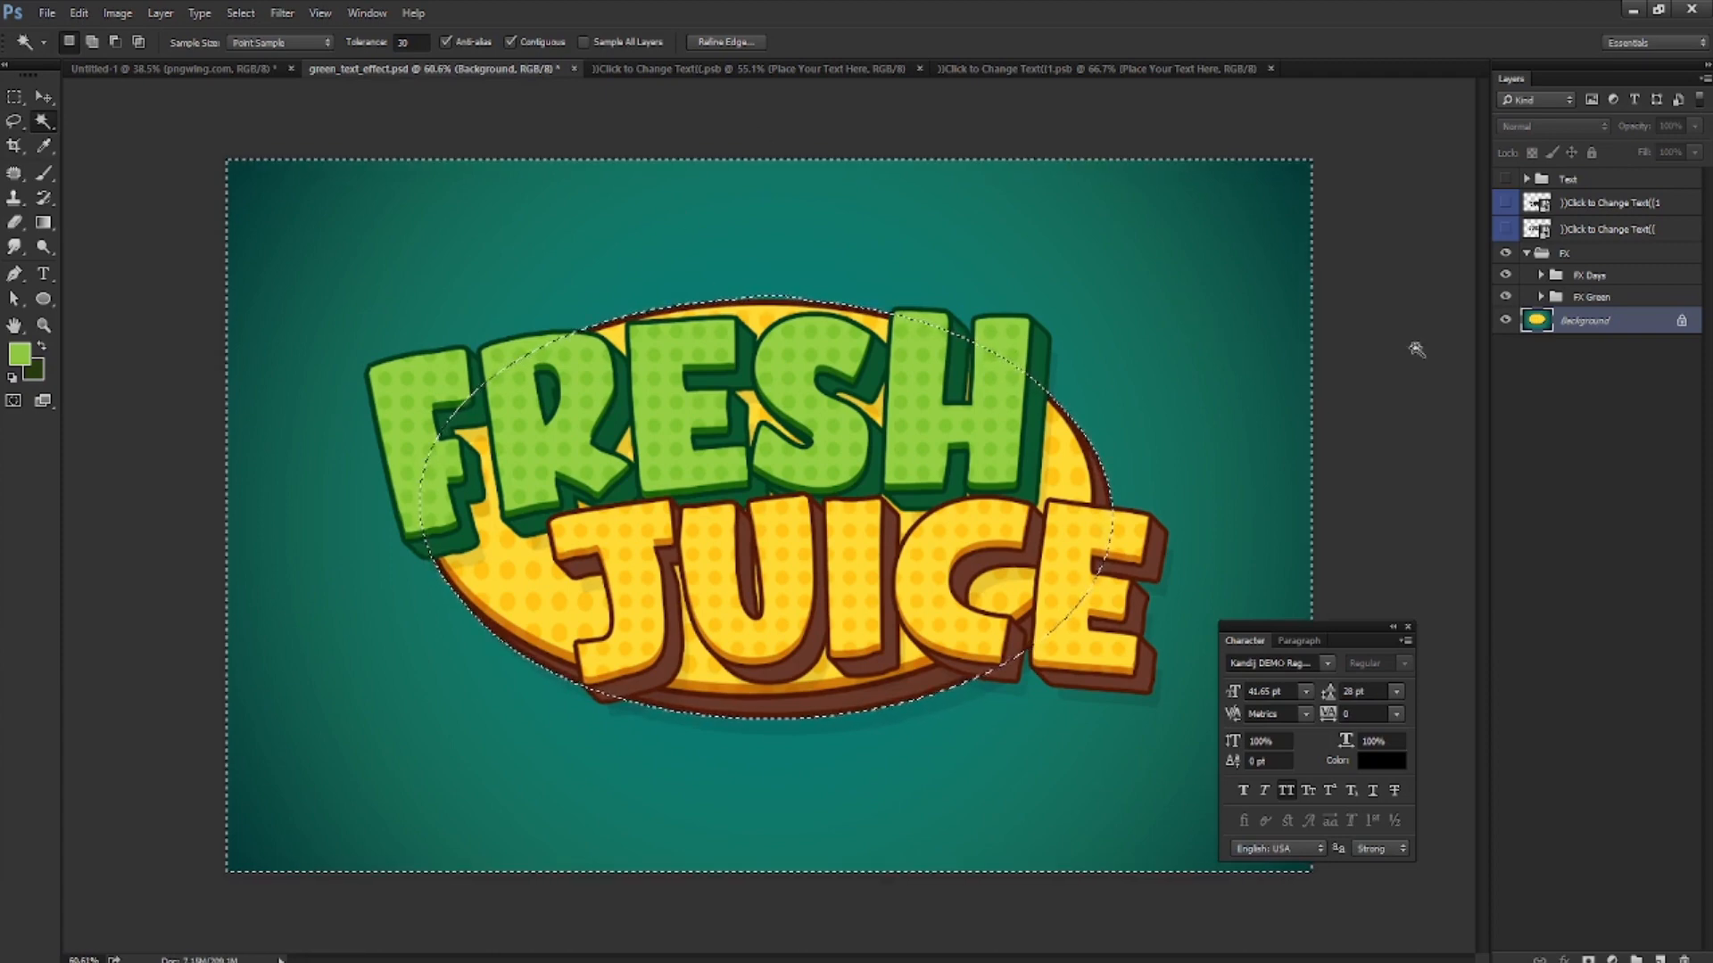
Invert the selection, copy the yellow oval to a new layer and hide the Background layer
left_click(241, 12)
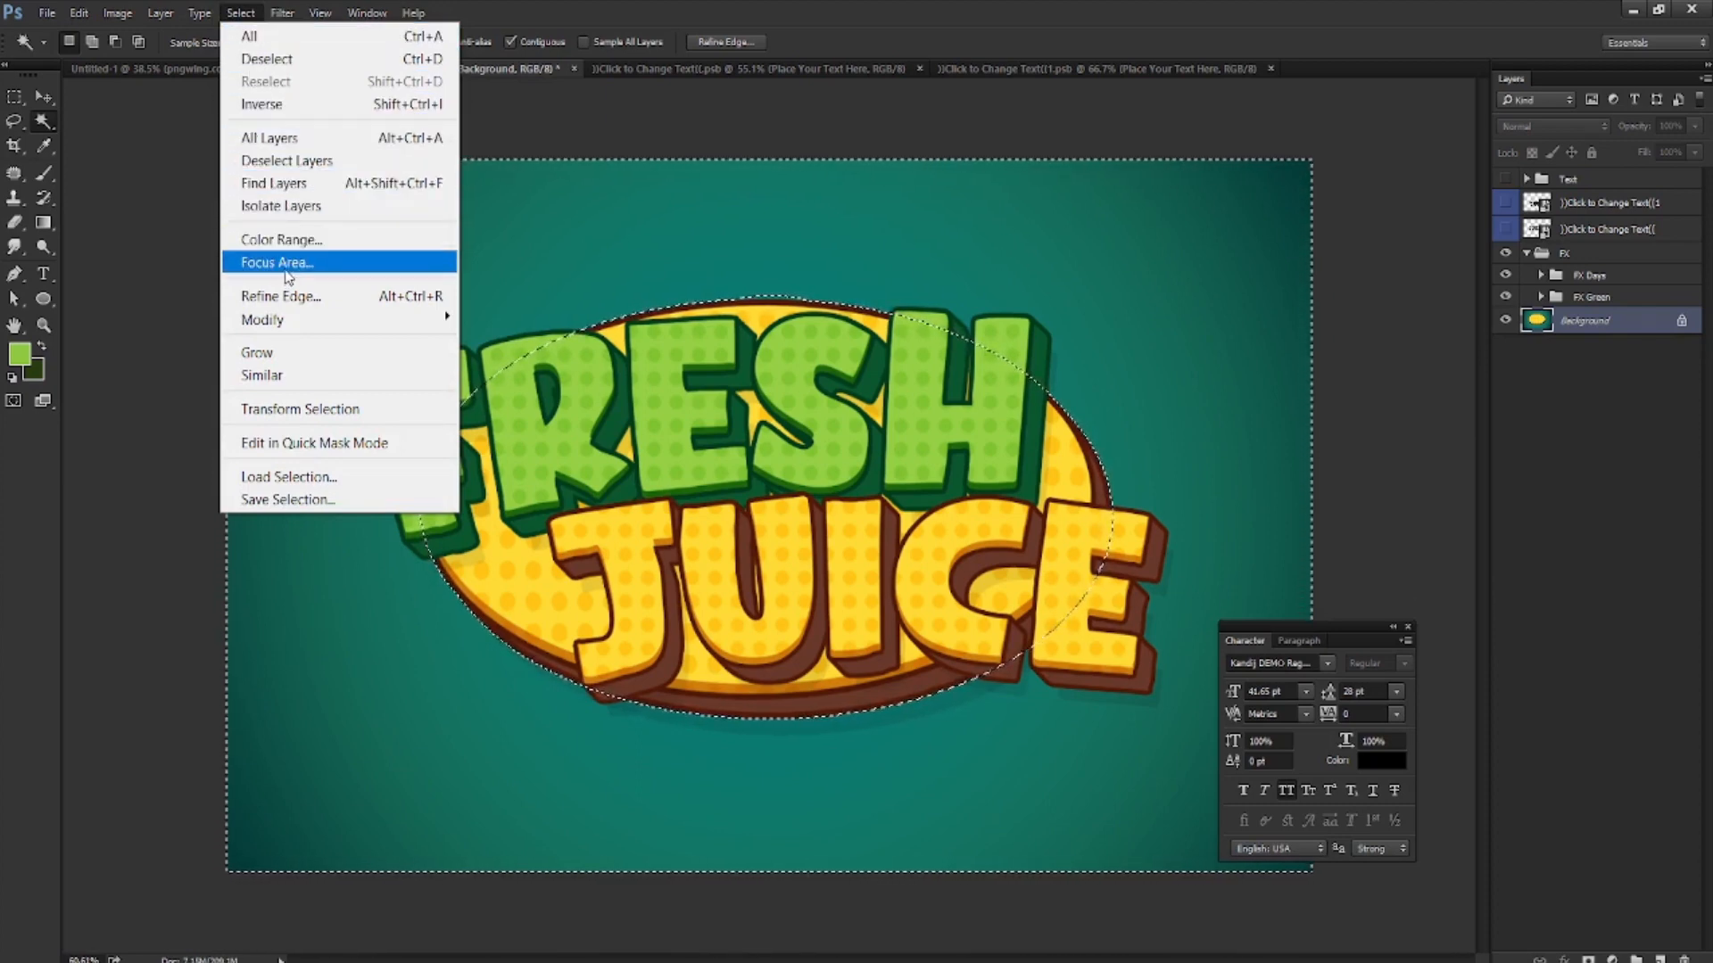
left_click(268, 104)
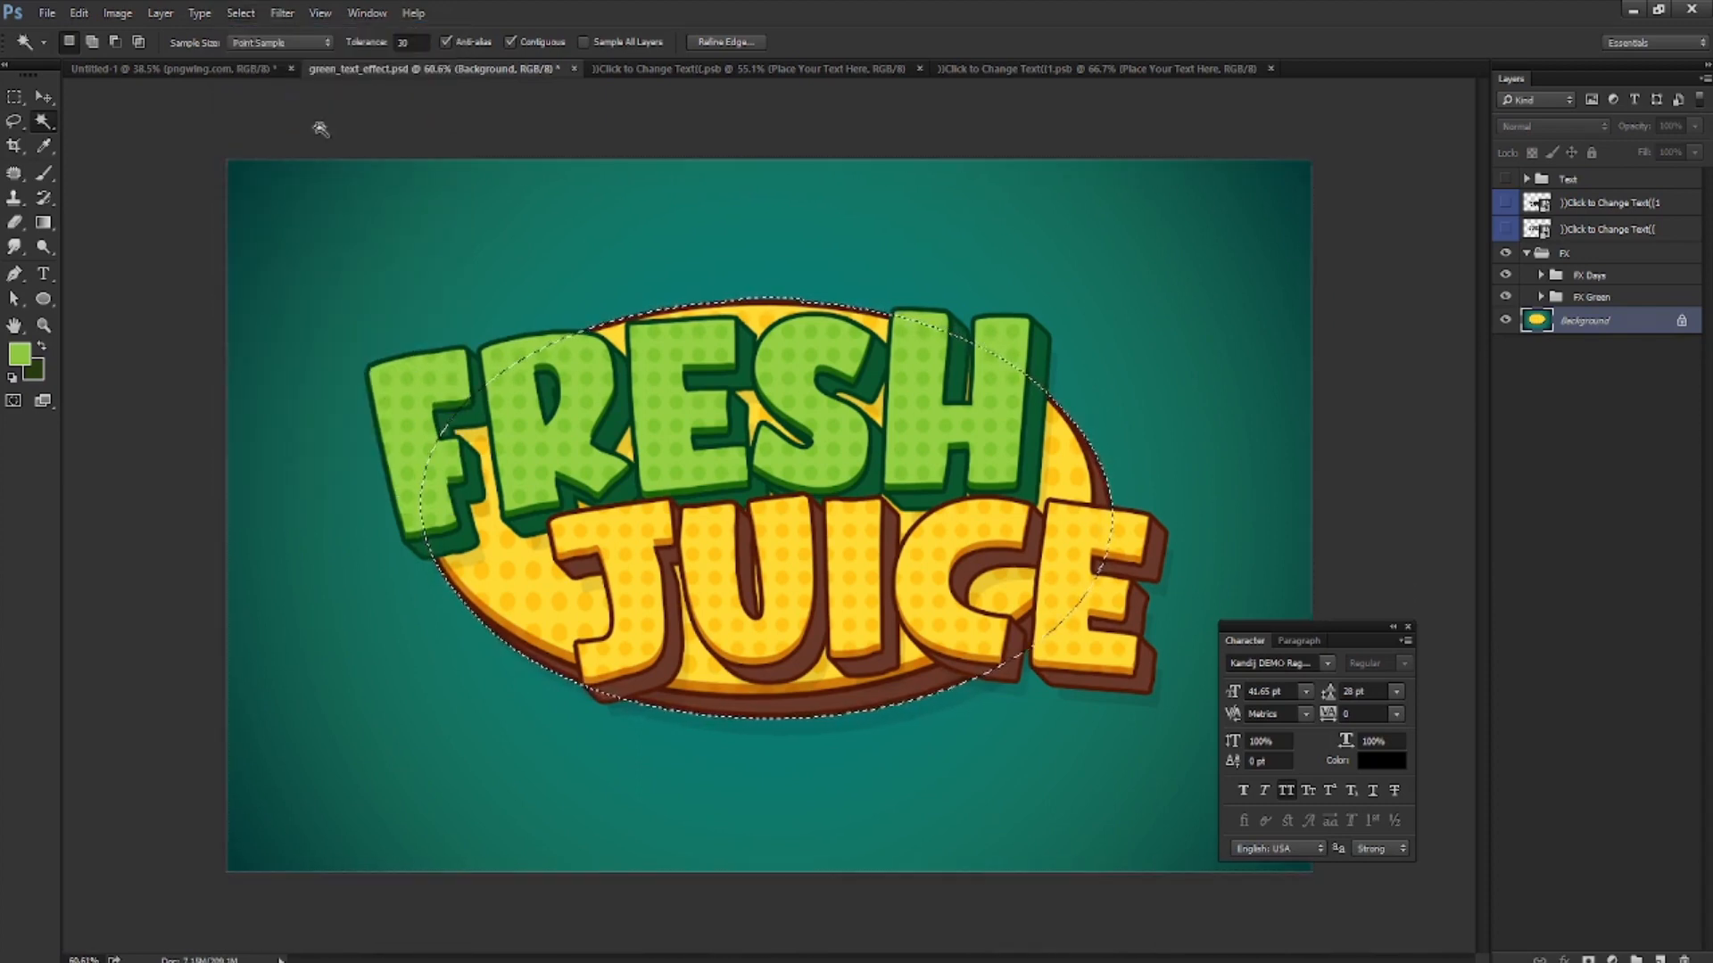
key("ctrl+j")
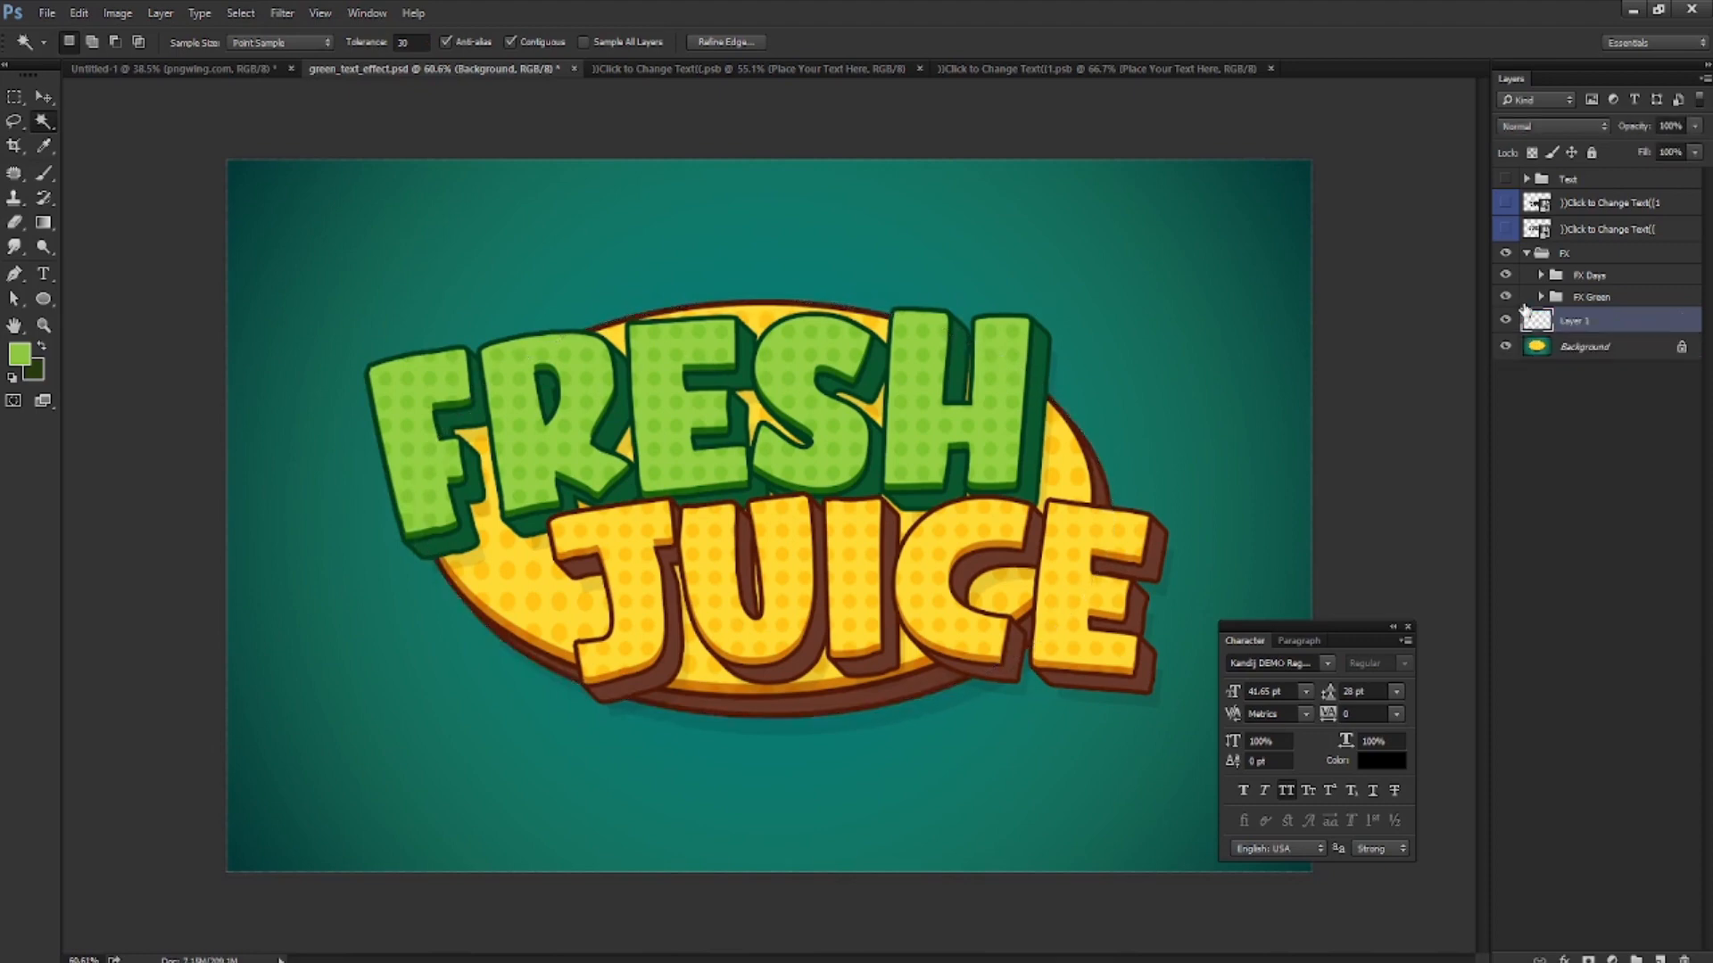
left_click(1507, 348)
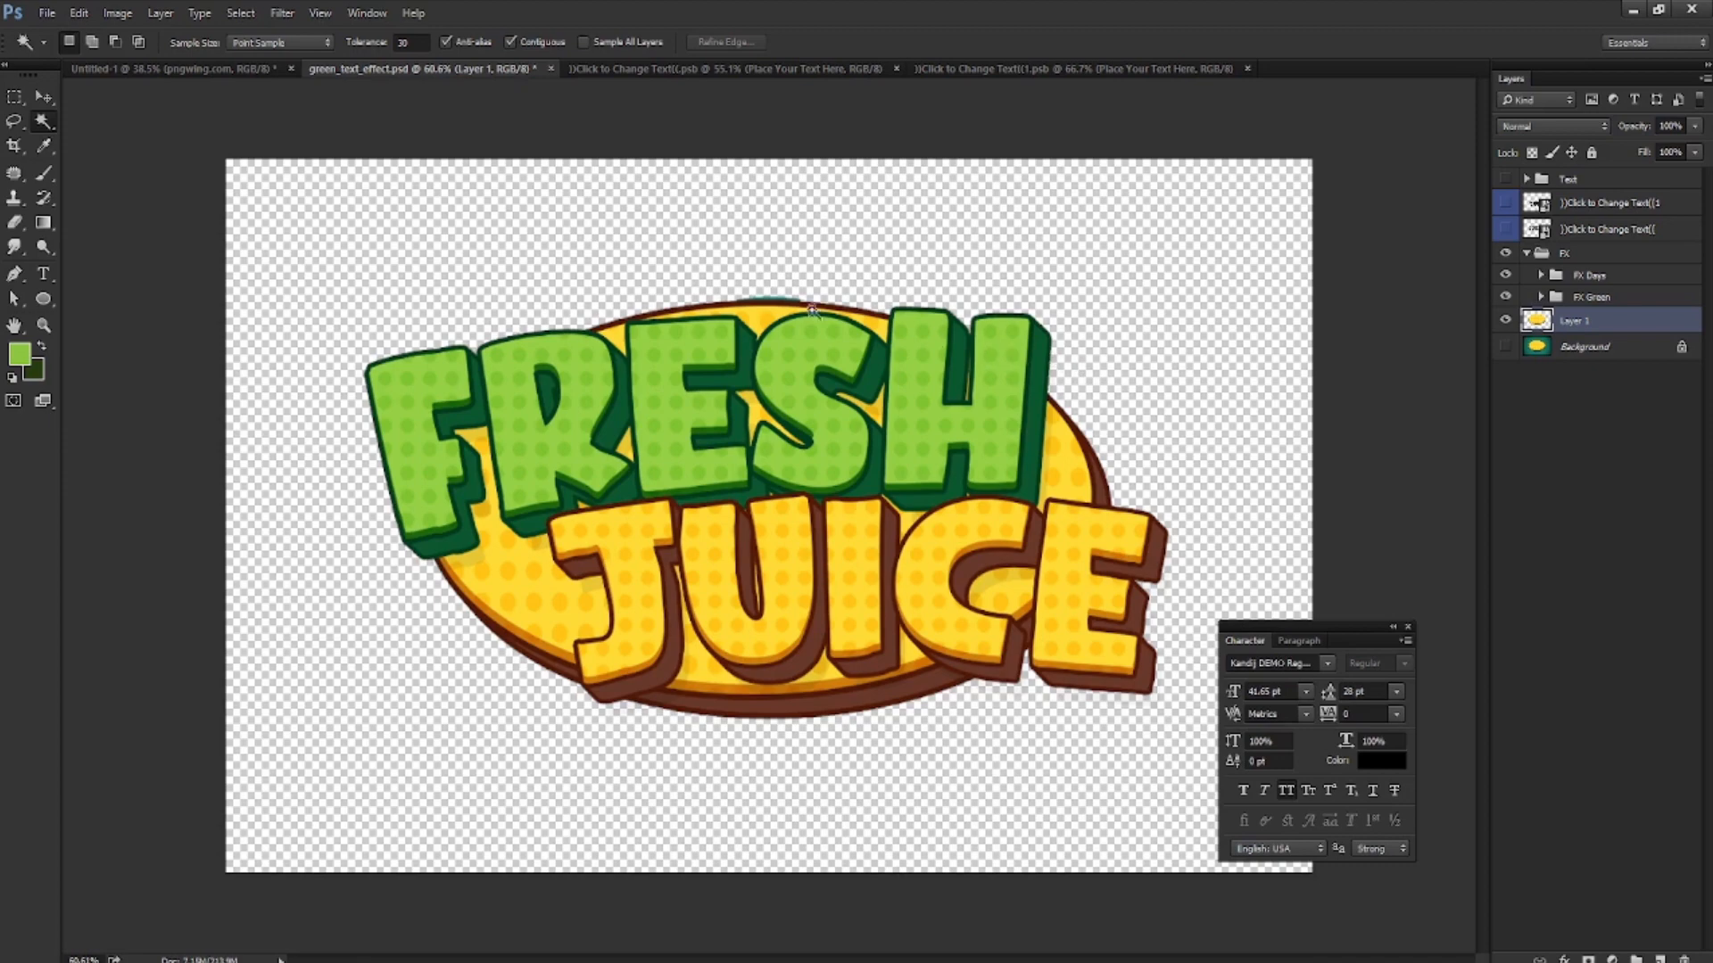
Delete the leftover teal sliver above the oval's upper edge on Layer 1 and clear the selection
scroll(787, 284, "up", 2)
scroll(765, 279, "up", 12)
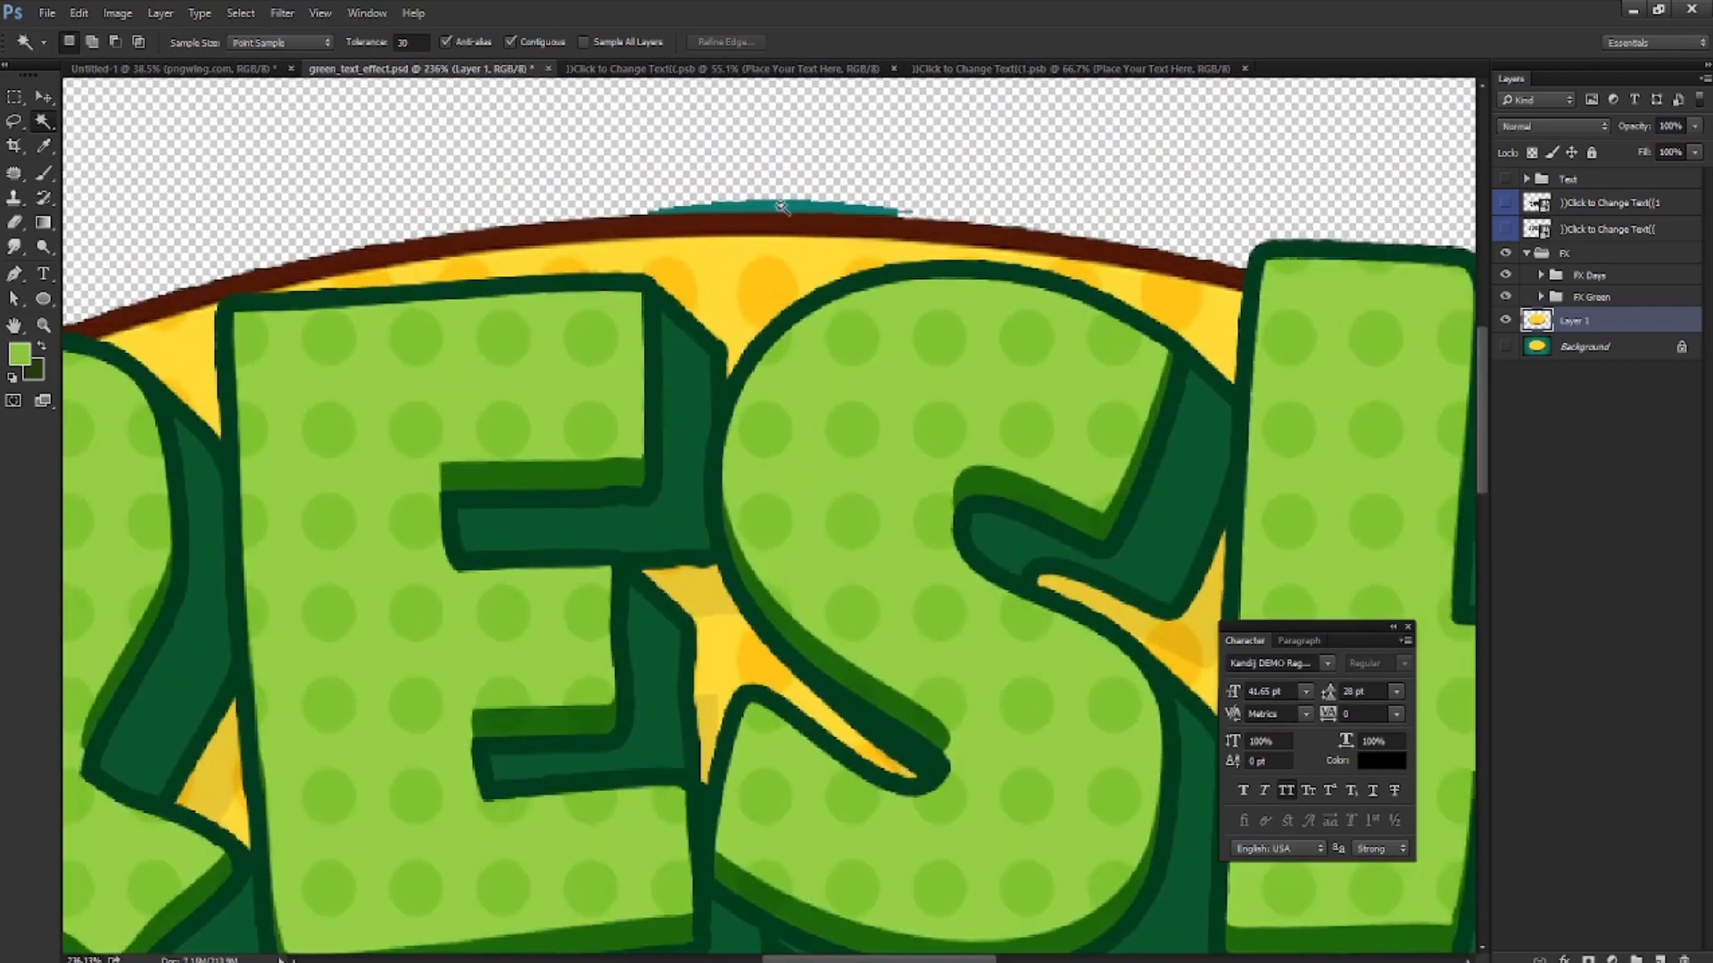
left_click(781, 207)
key("Delete")
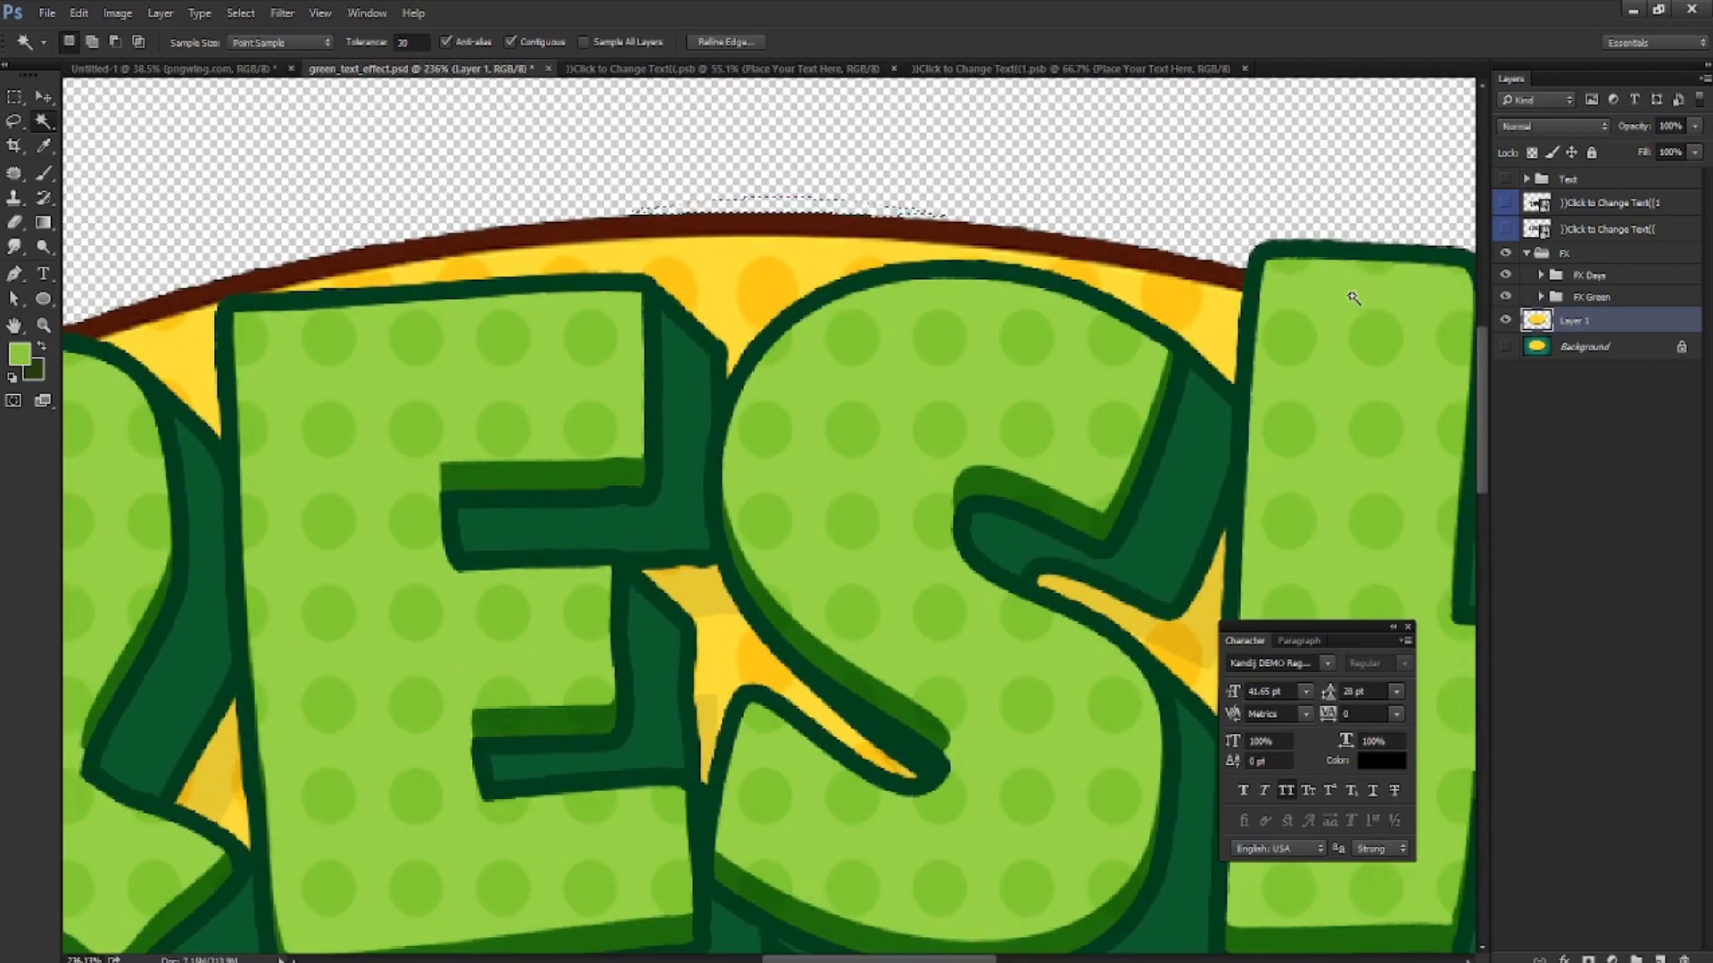
key("ctrl+d")
scroll(836, 266, "down", 14)
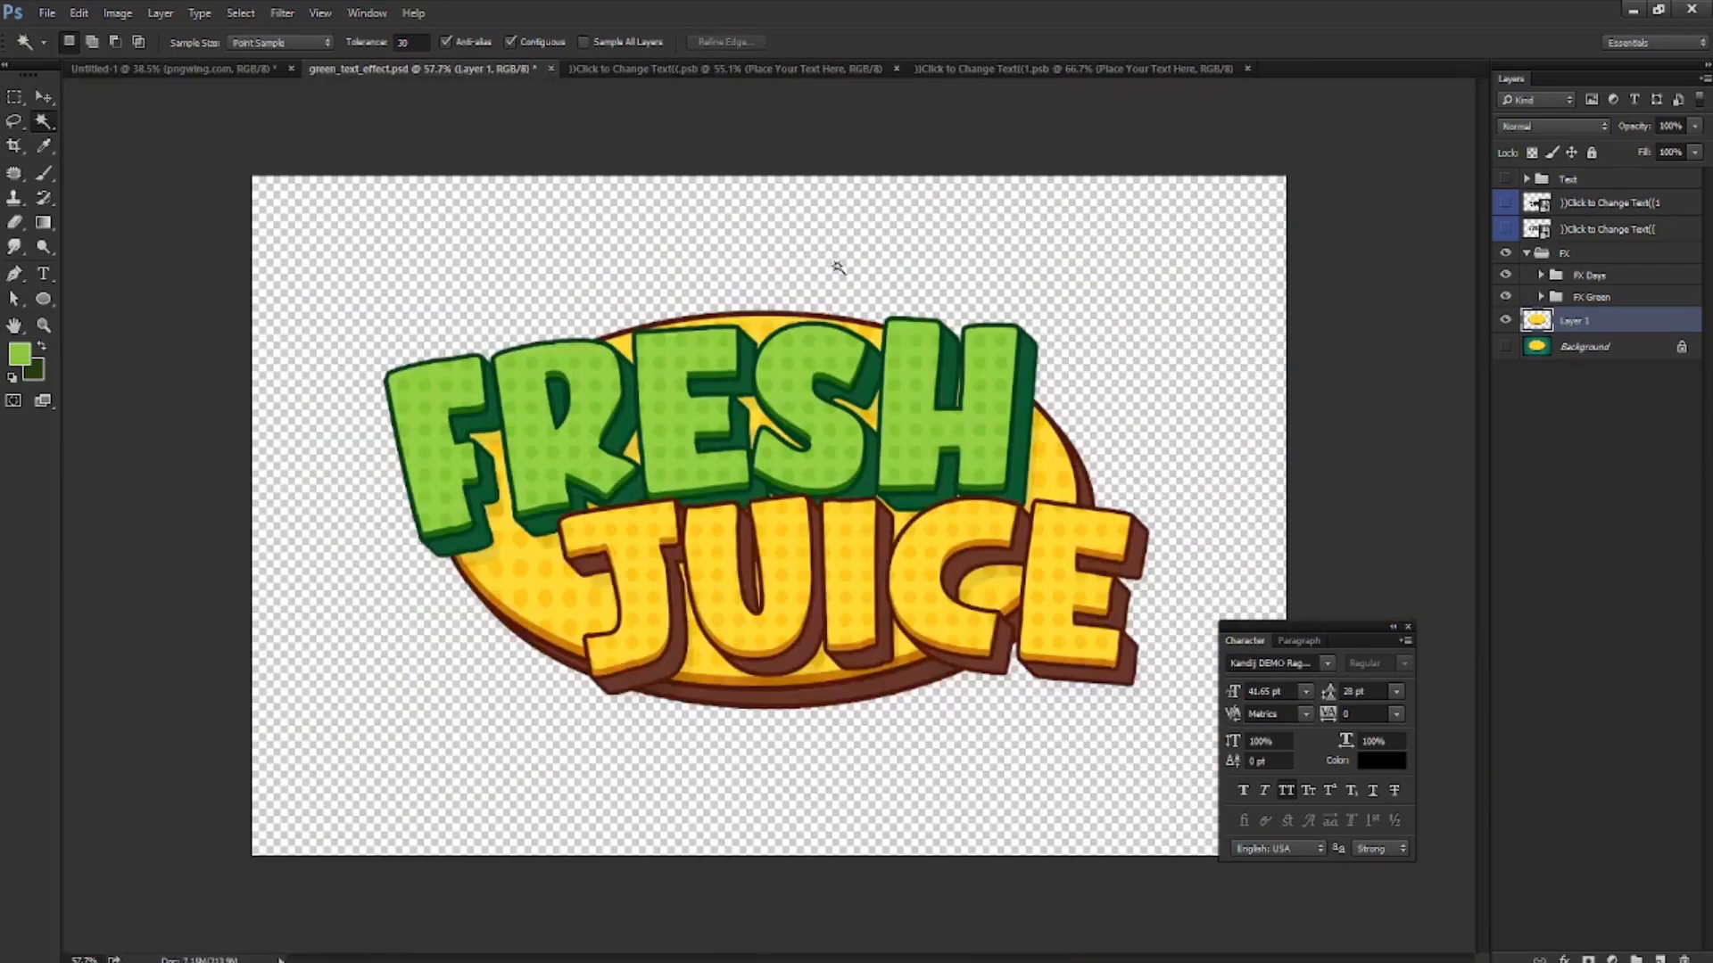
Copy the FX group and the oval on Layer 1 together into the Untitled-1 juice advertisement
left_click(43, 96)
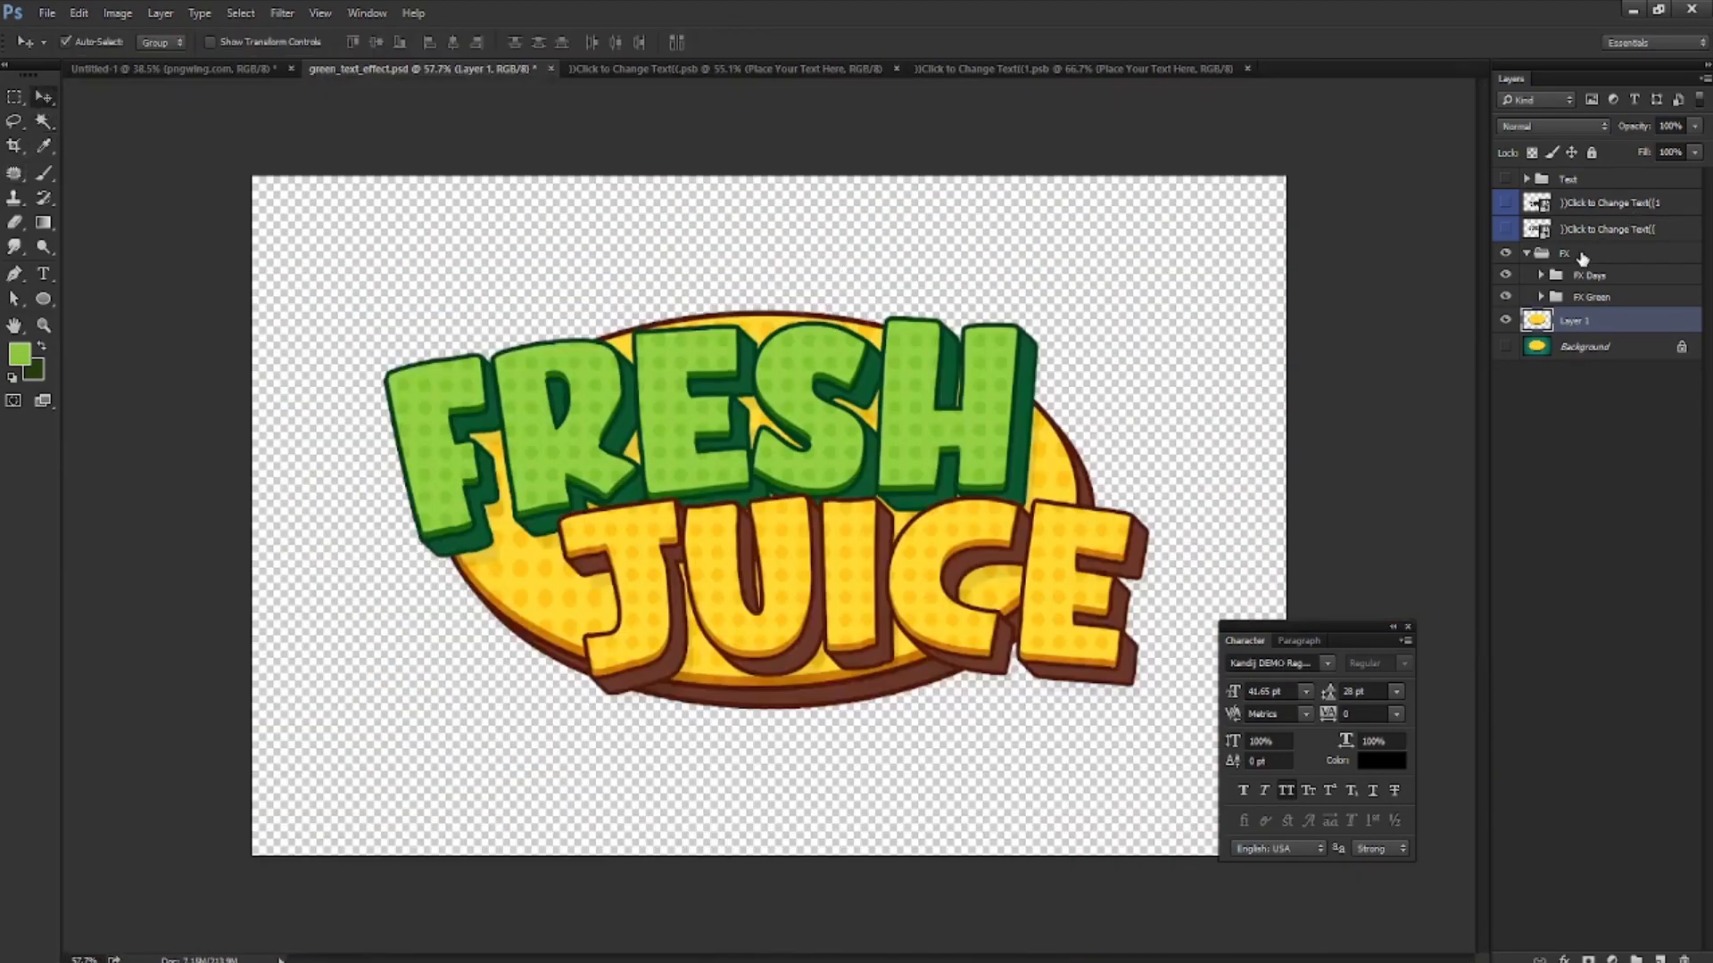
left_click(1581, 256, "shift")
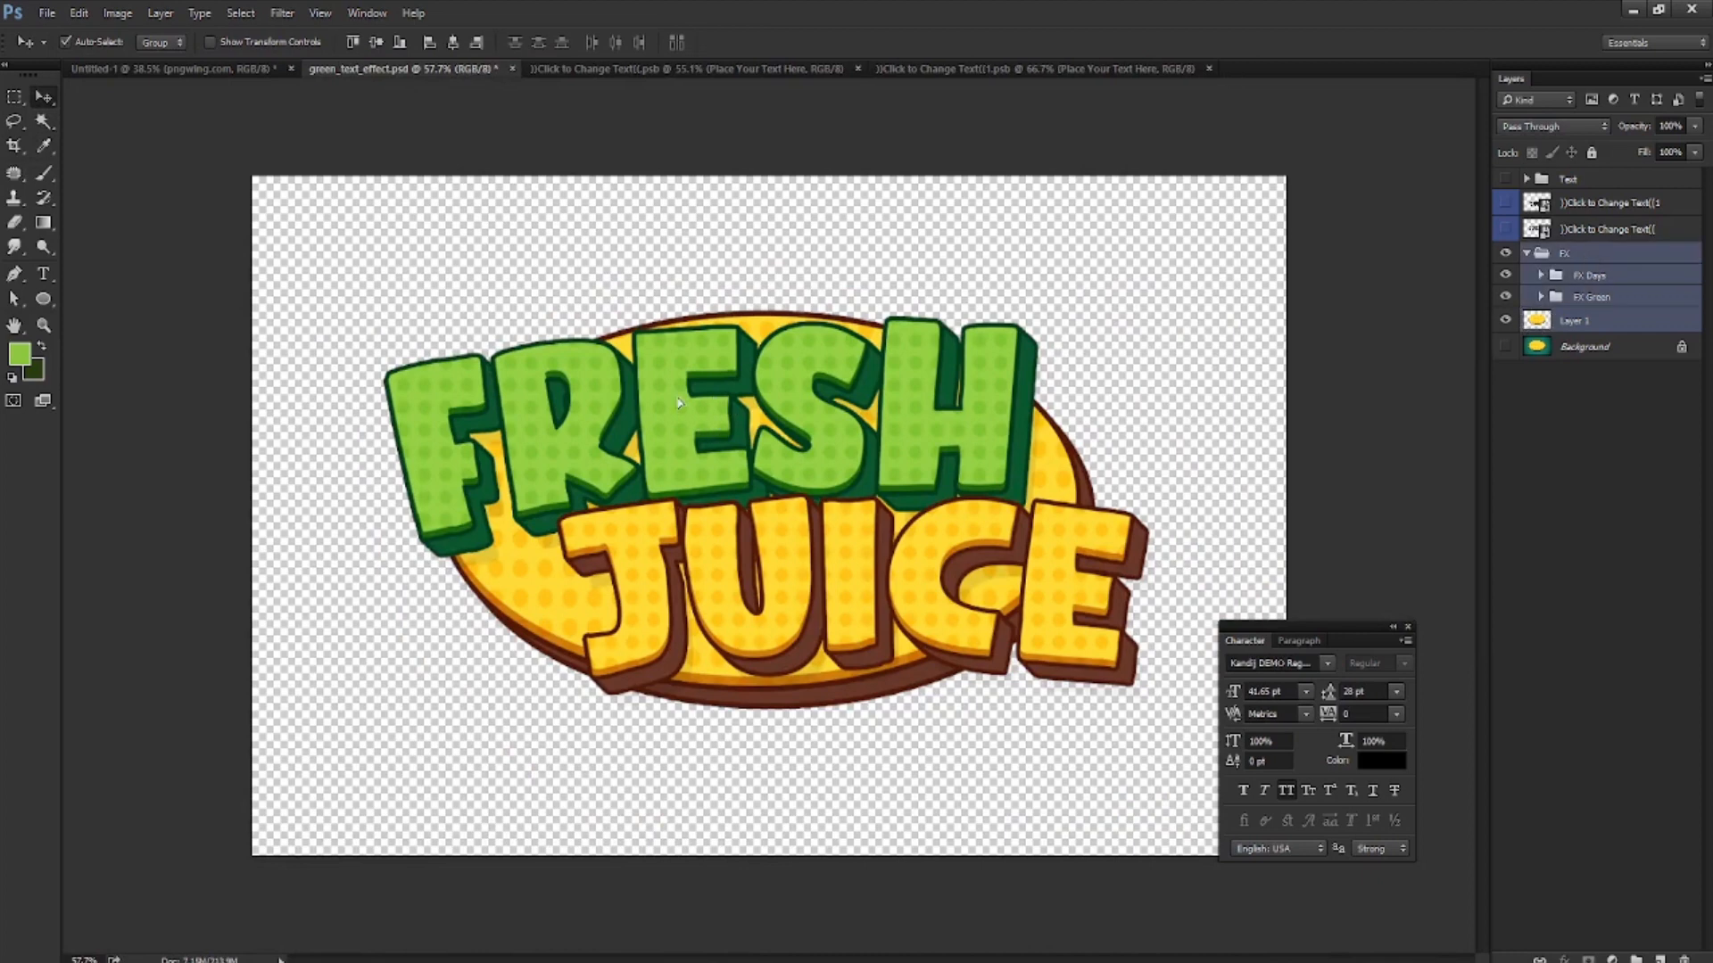
left_click_drag(678, 404, 361, 132)
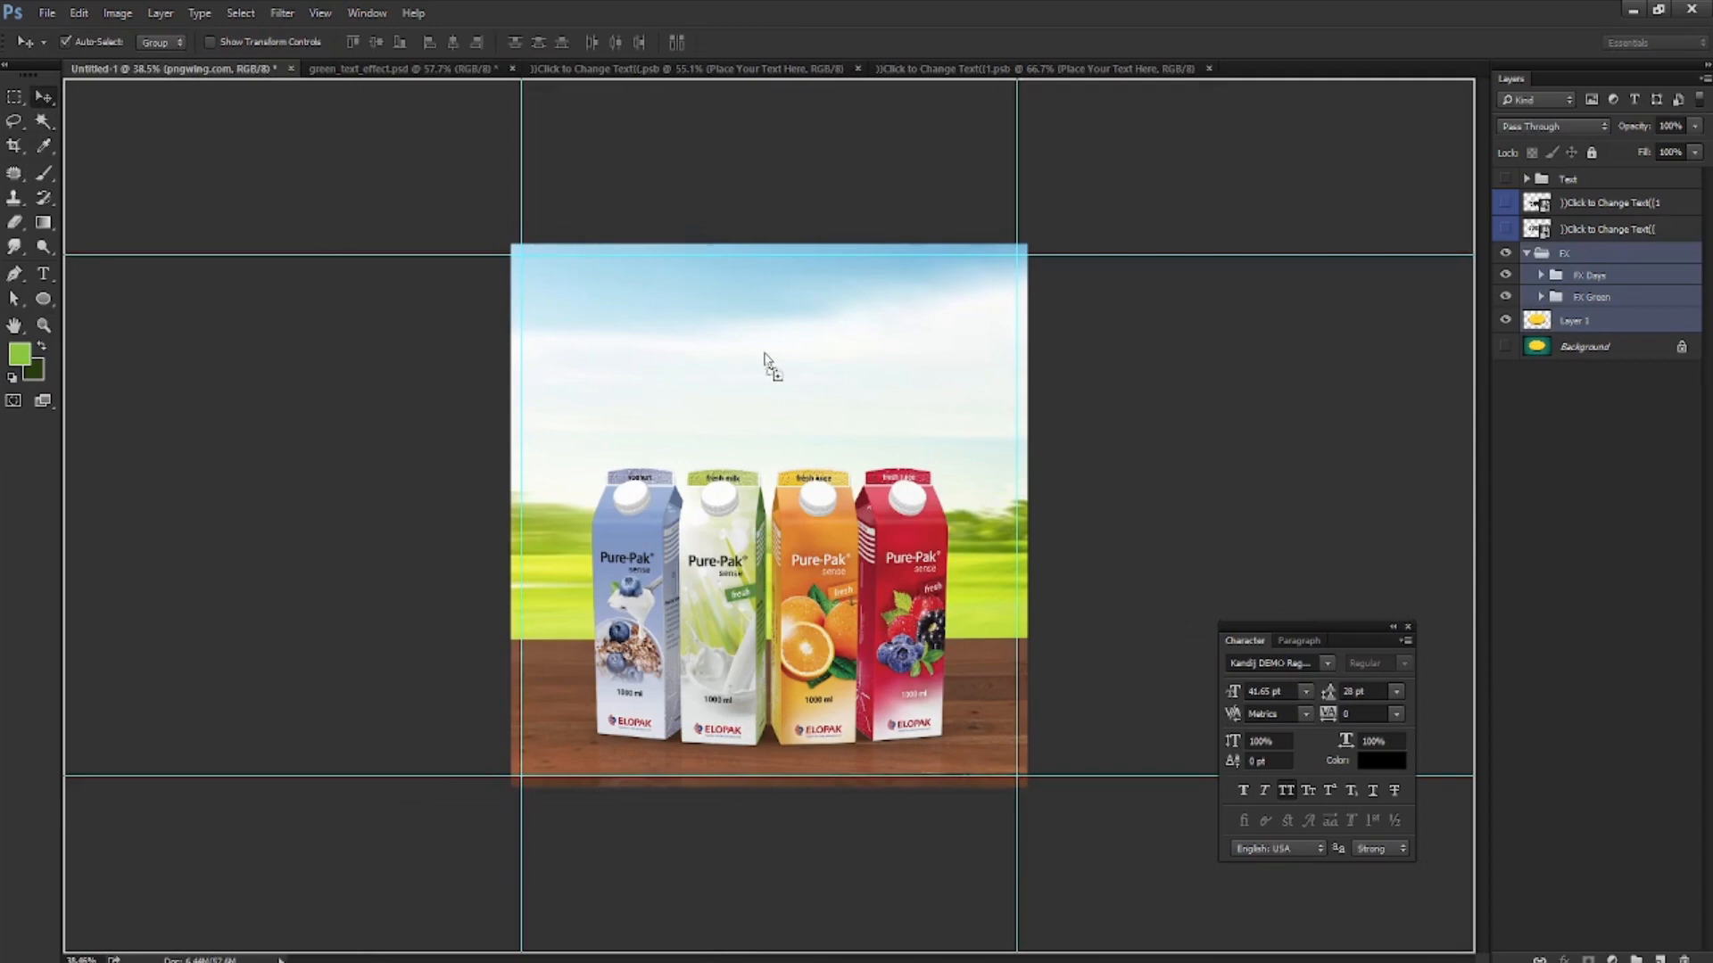
left_click_drag(764, 358, 911, 369)
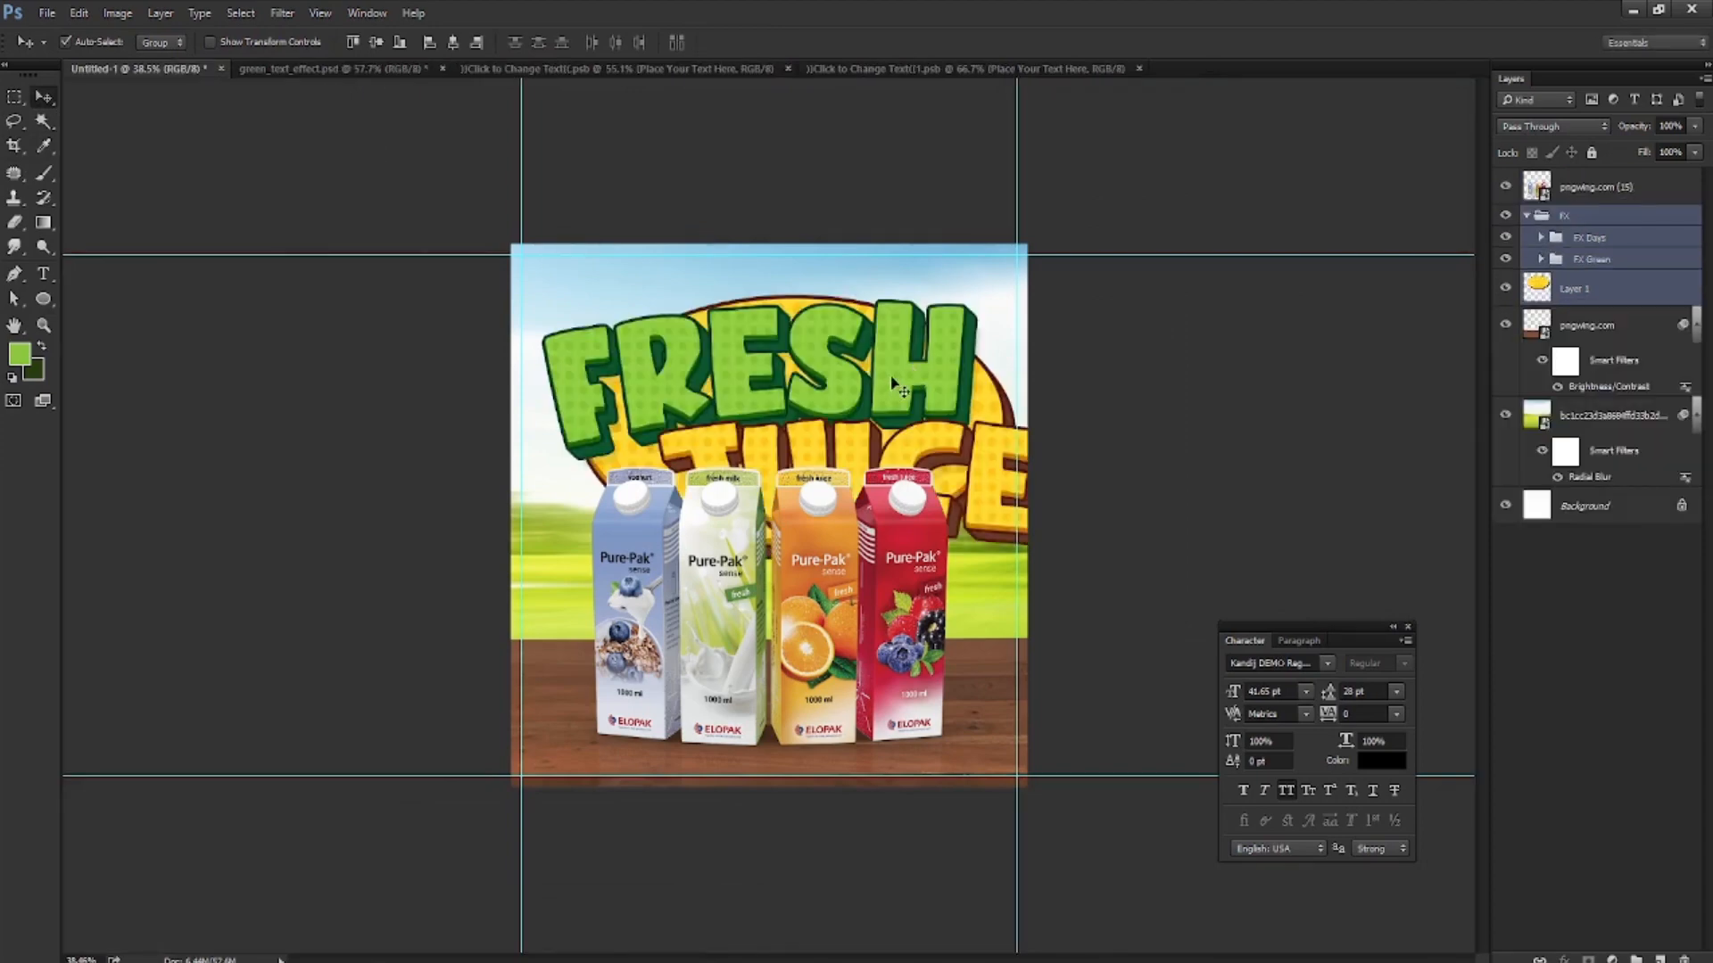
Scale the whole FRESH JUICE headline to about 73% and center it in the sky just above the cartons
key("ctrl+plus")
left_click_drag(932, 366, 891, 306)
key("ctrl+t")
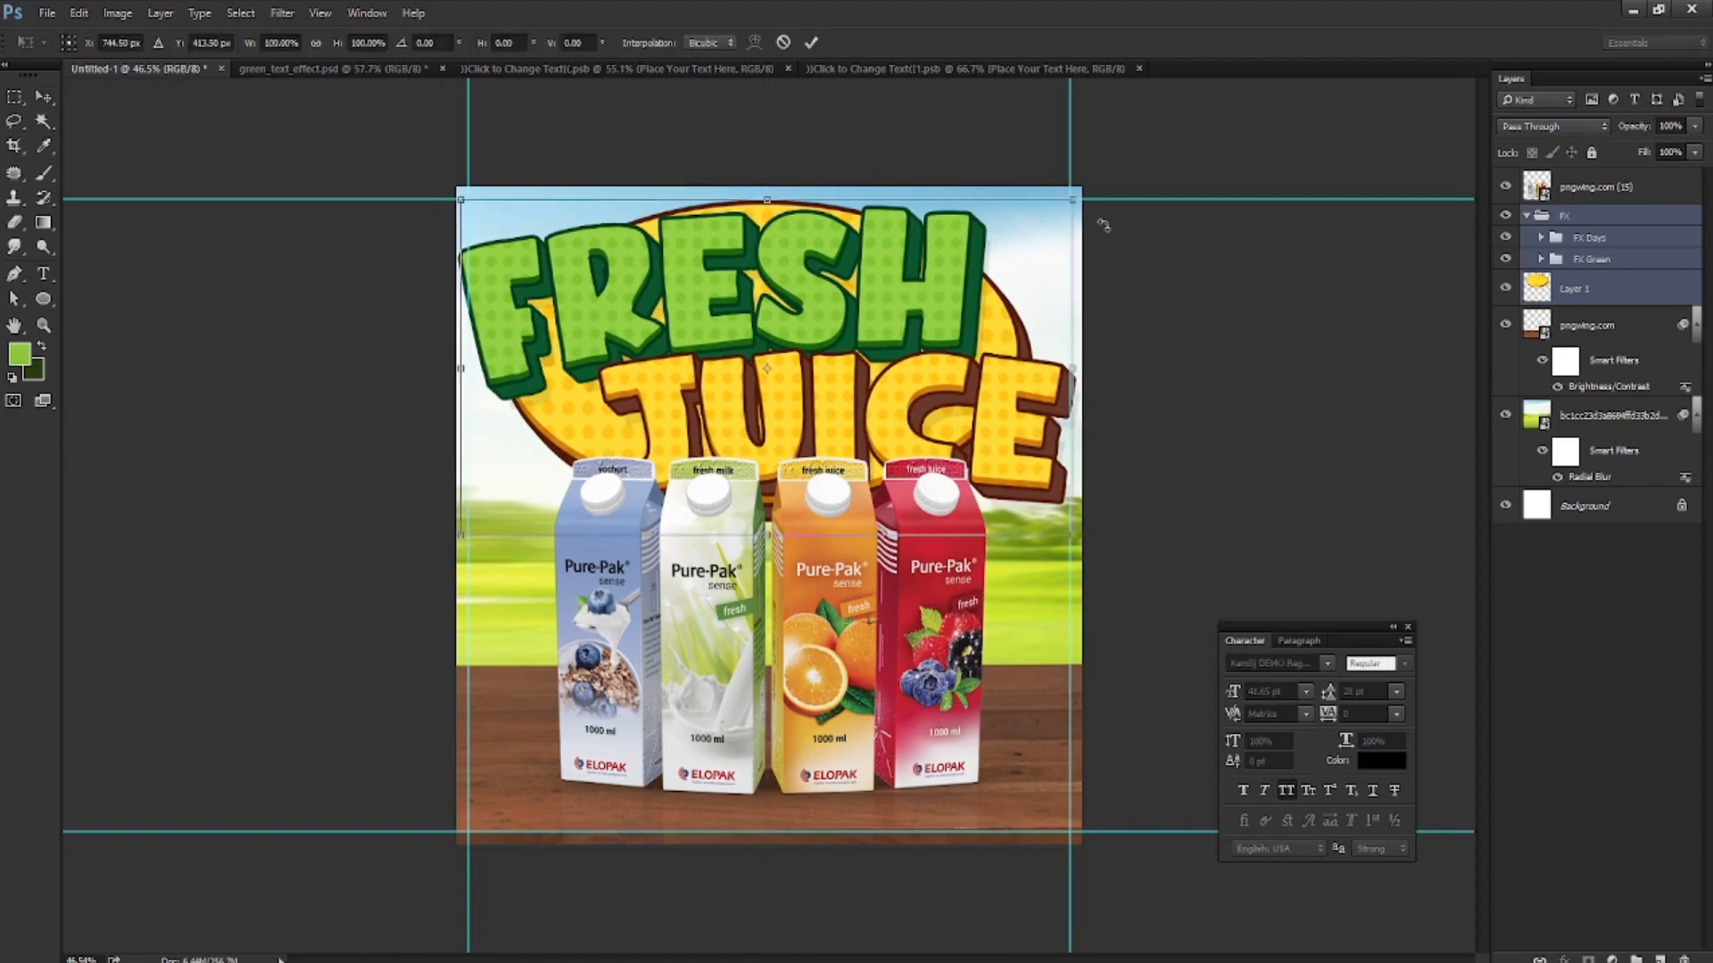
left_click_drag(1064, 209, 1029, 217)
key("Return")
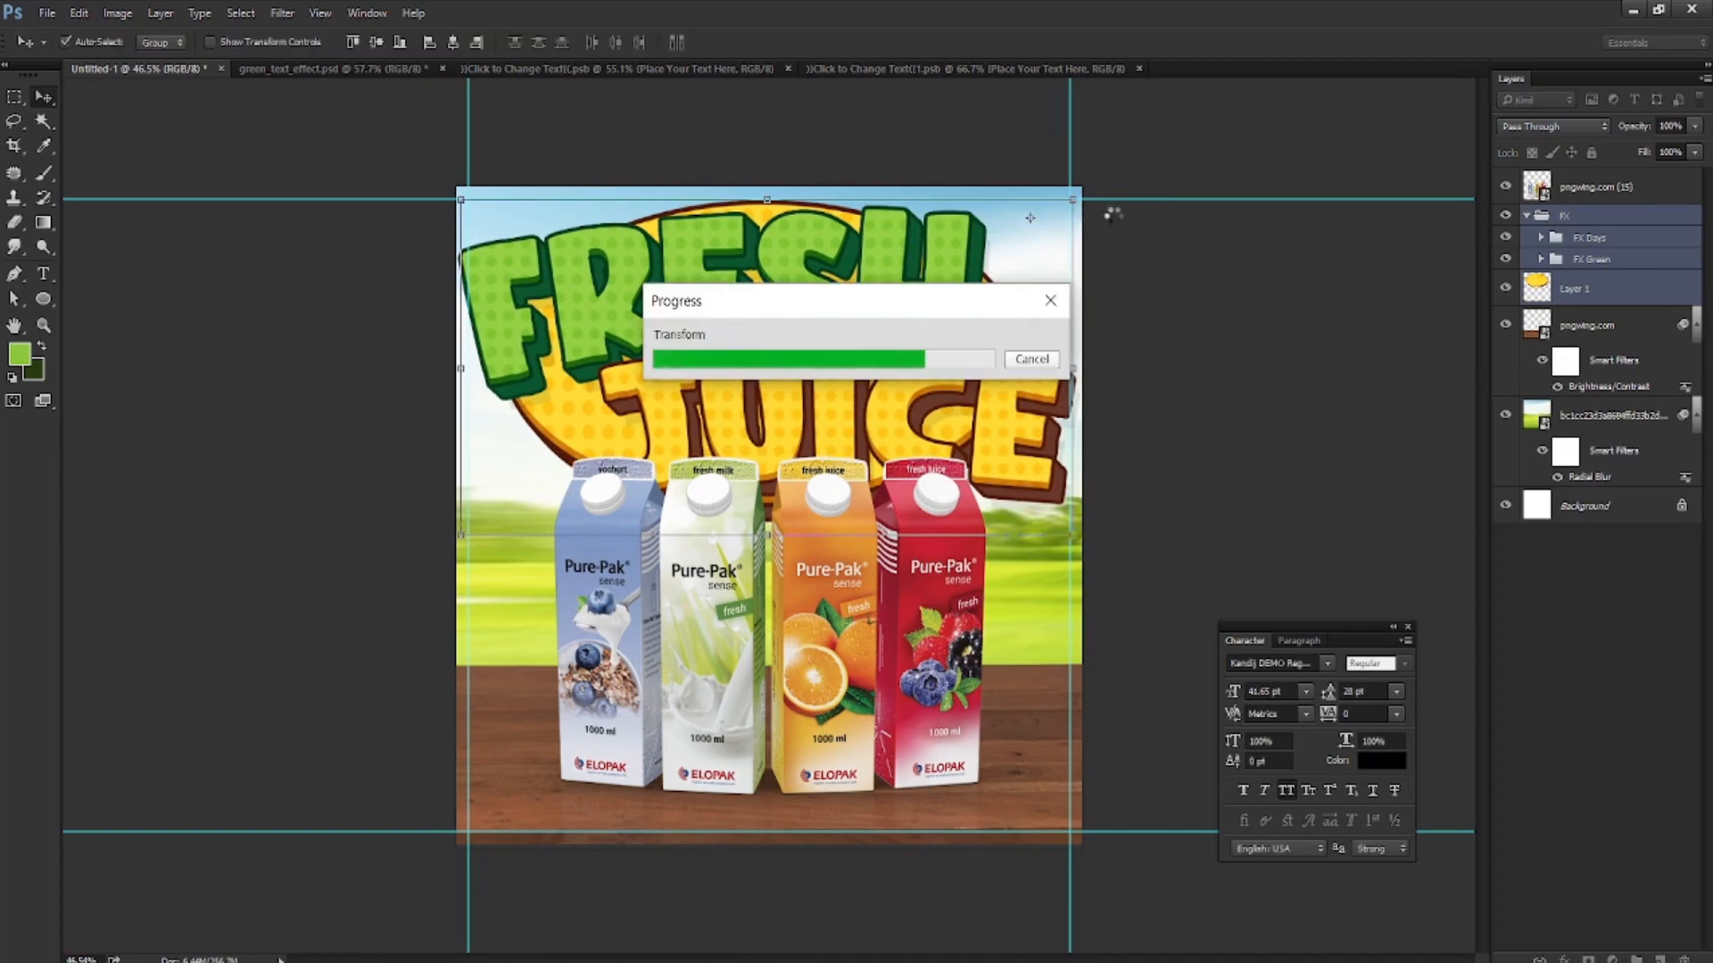
key("ctrl+t")
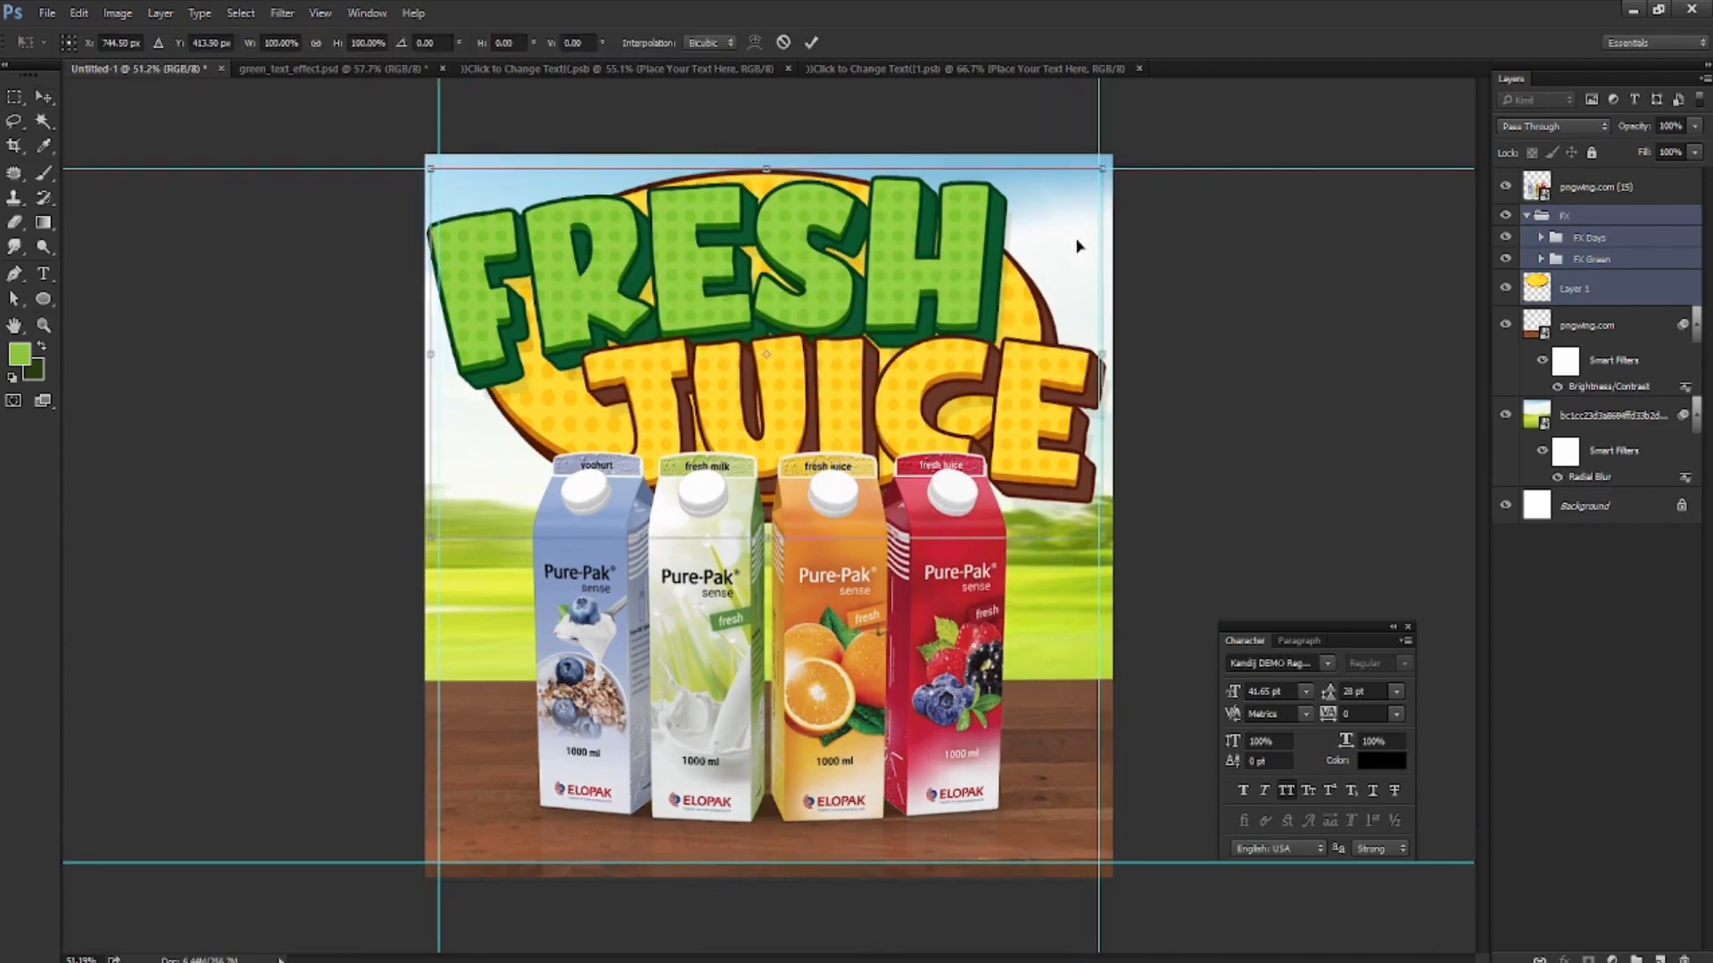
left_click_drag(1102, 167, 1013, 219)
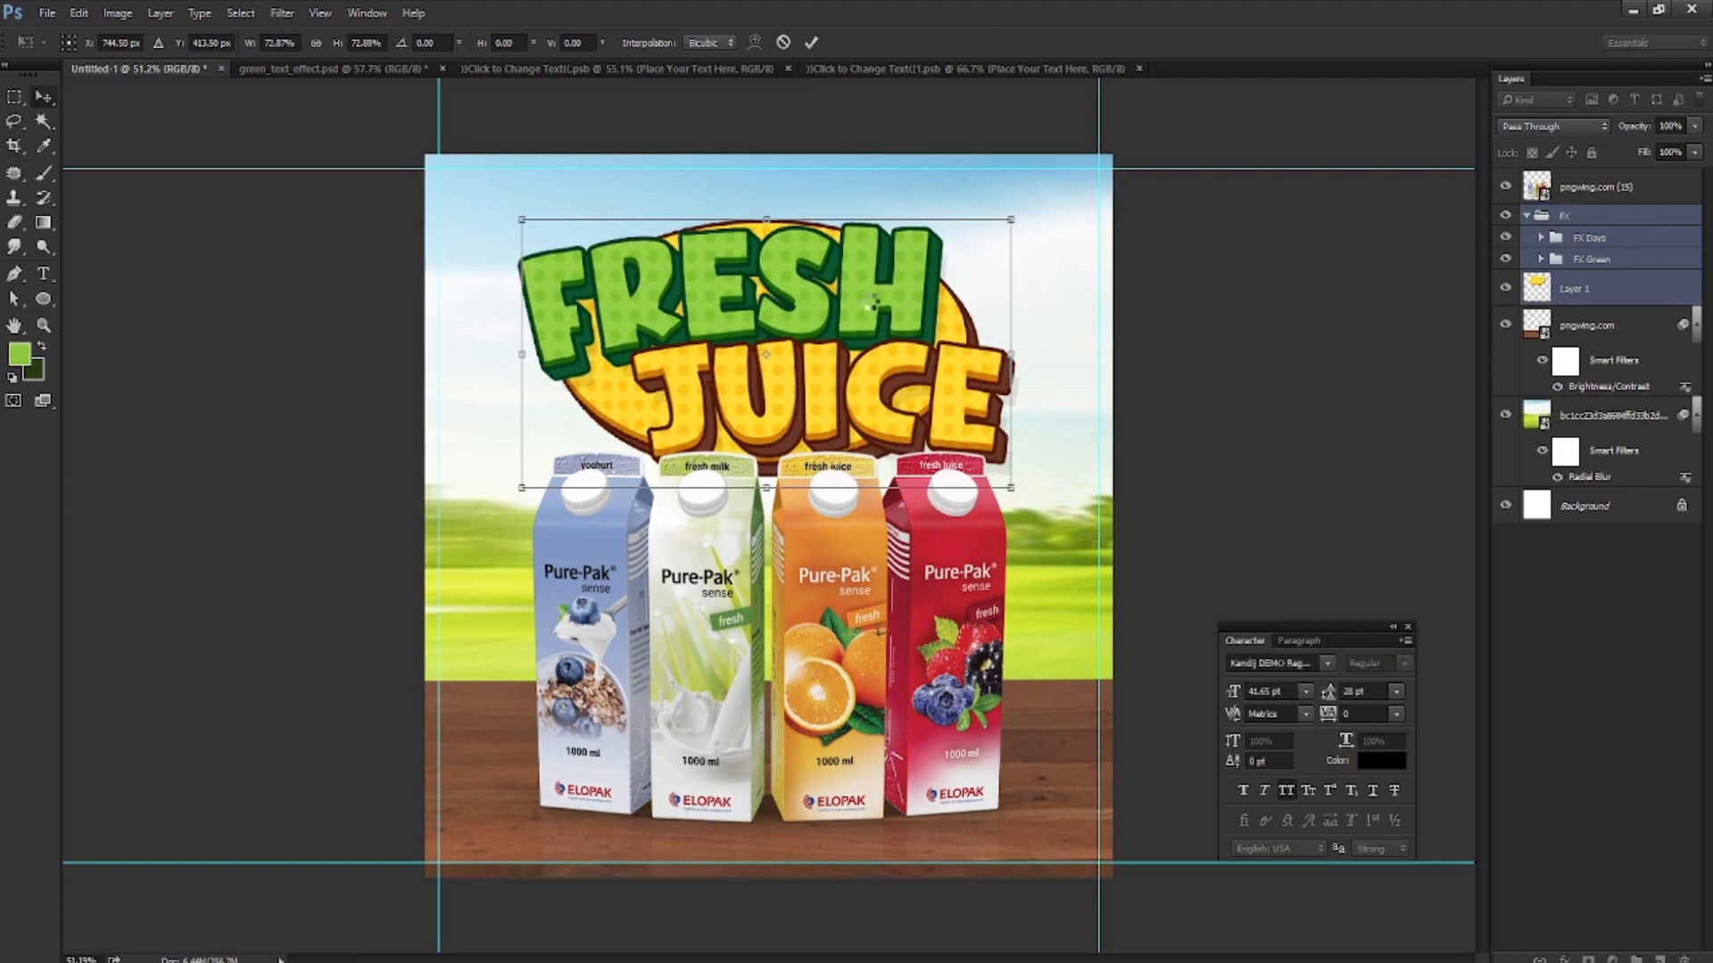
key("Return")
left_click_drag(870, 274, 870, 253)
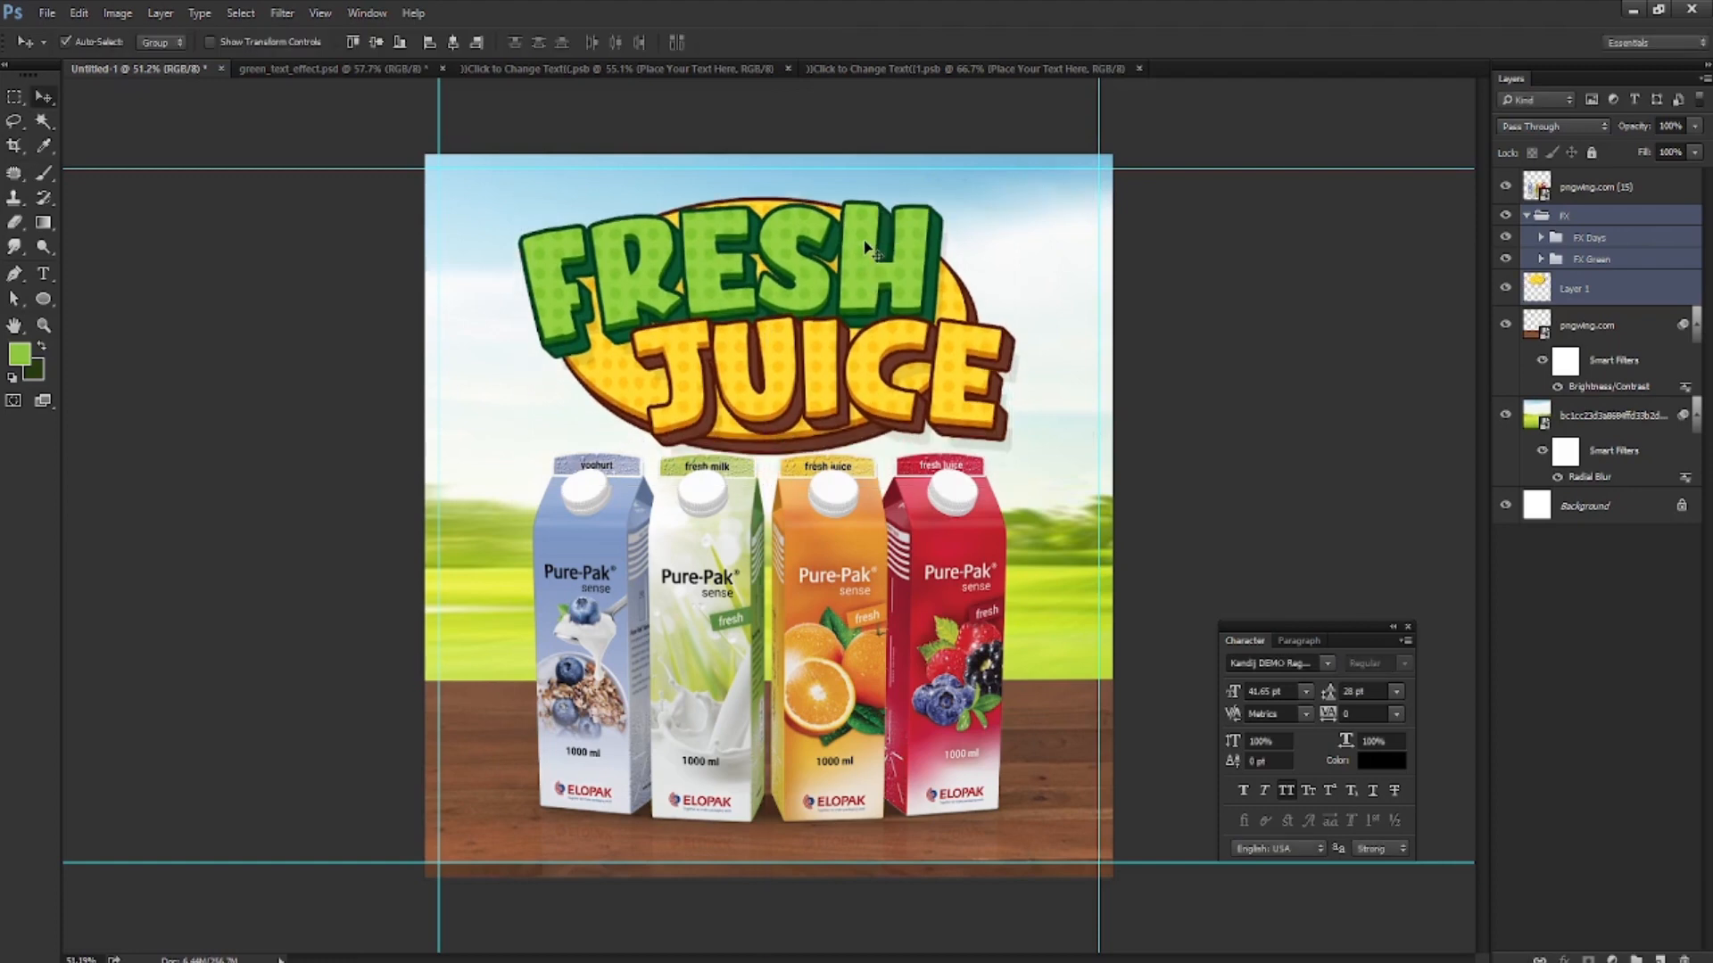
Collapse the FX Days and FX Green groups and select the parent FX group
left_click(897, 384)
key("ctrl+minus")
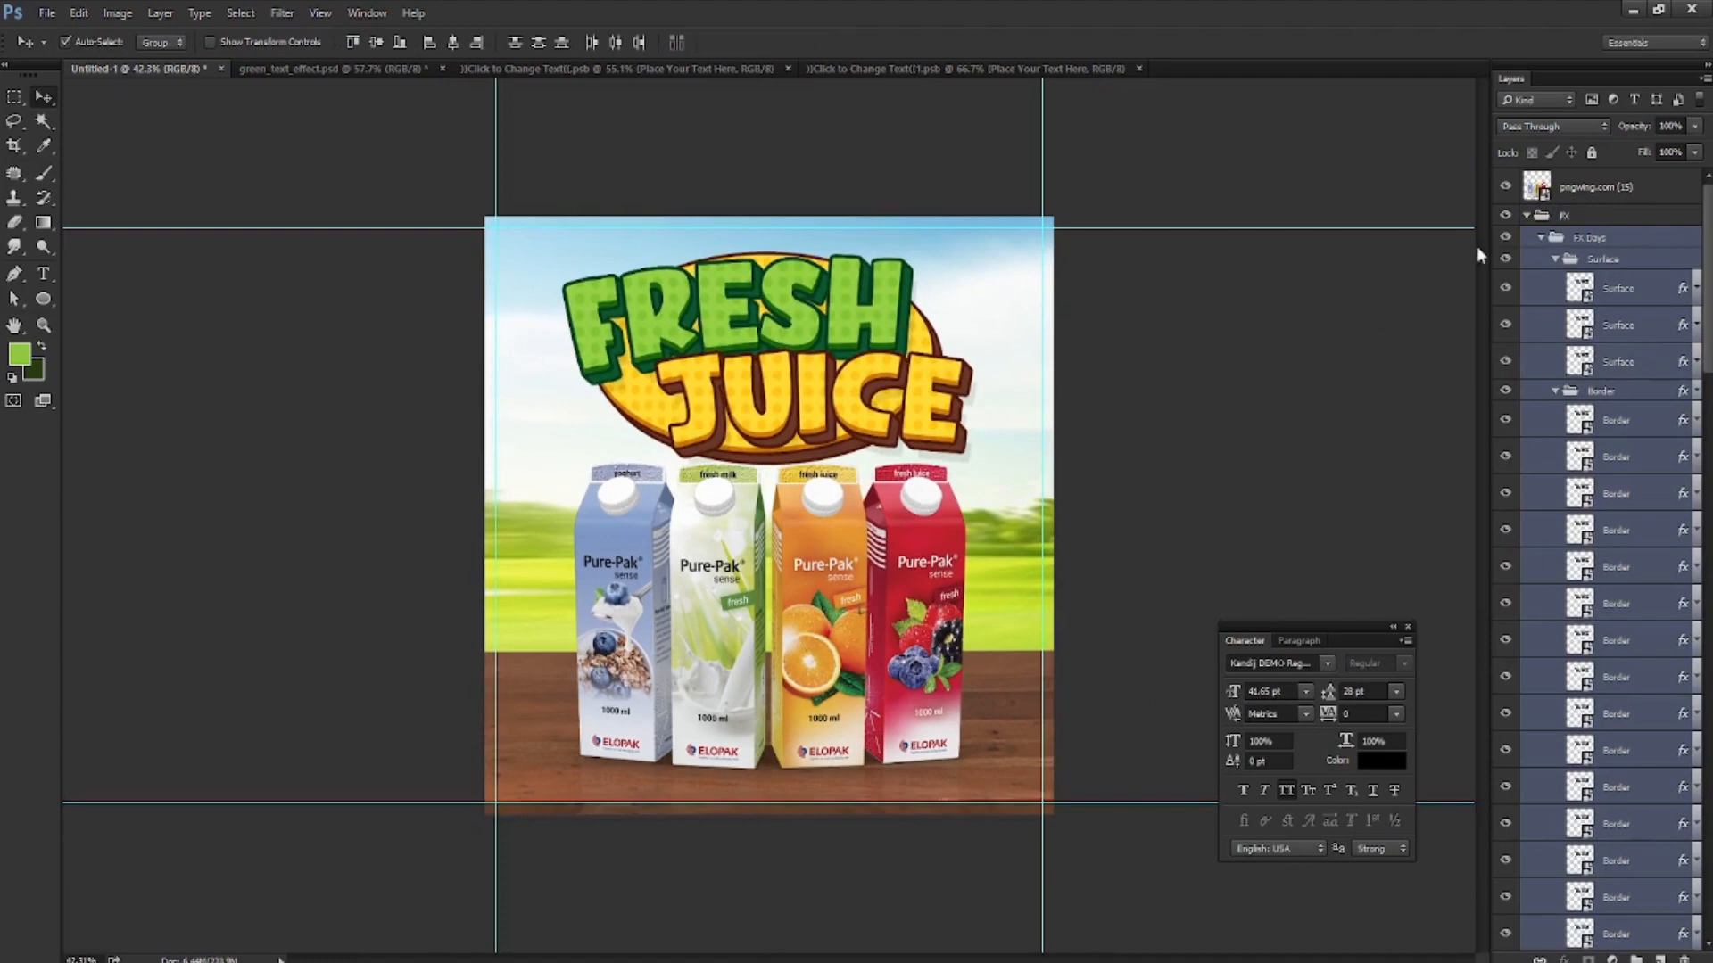
left_click(1539, 239)
left_click(1541, 239)
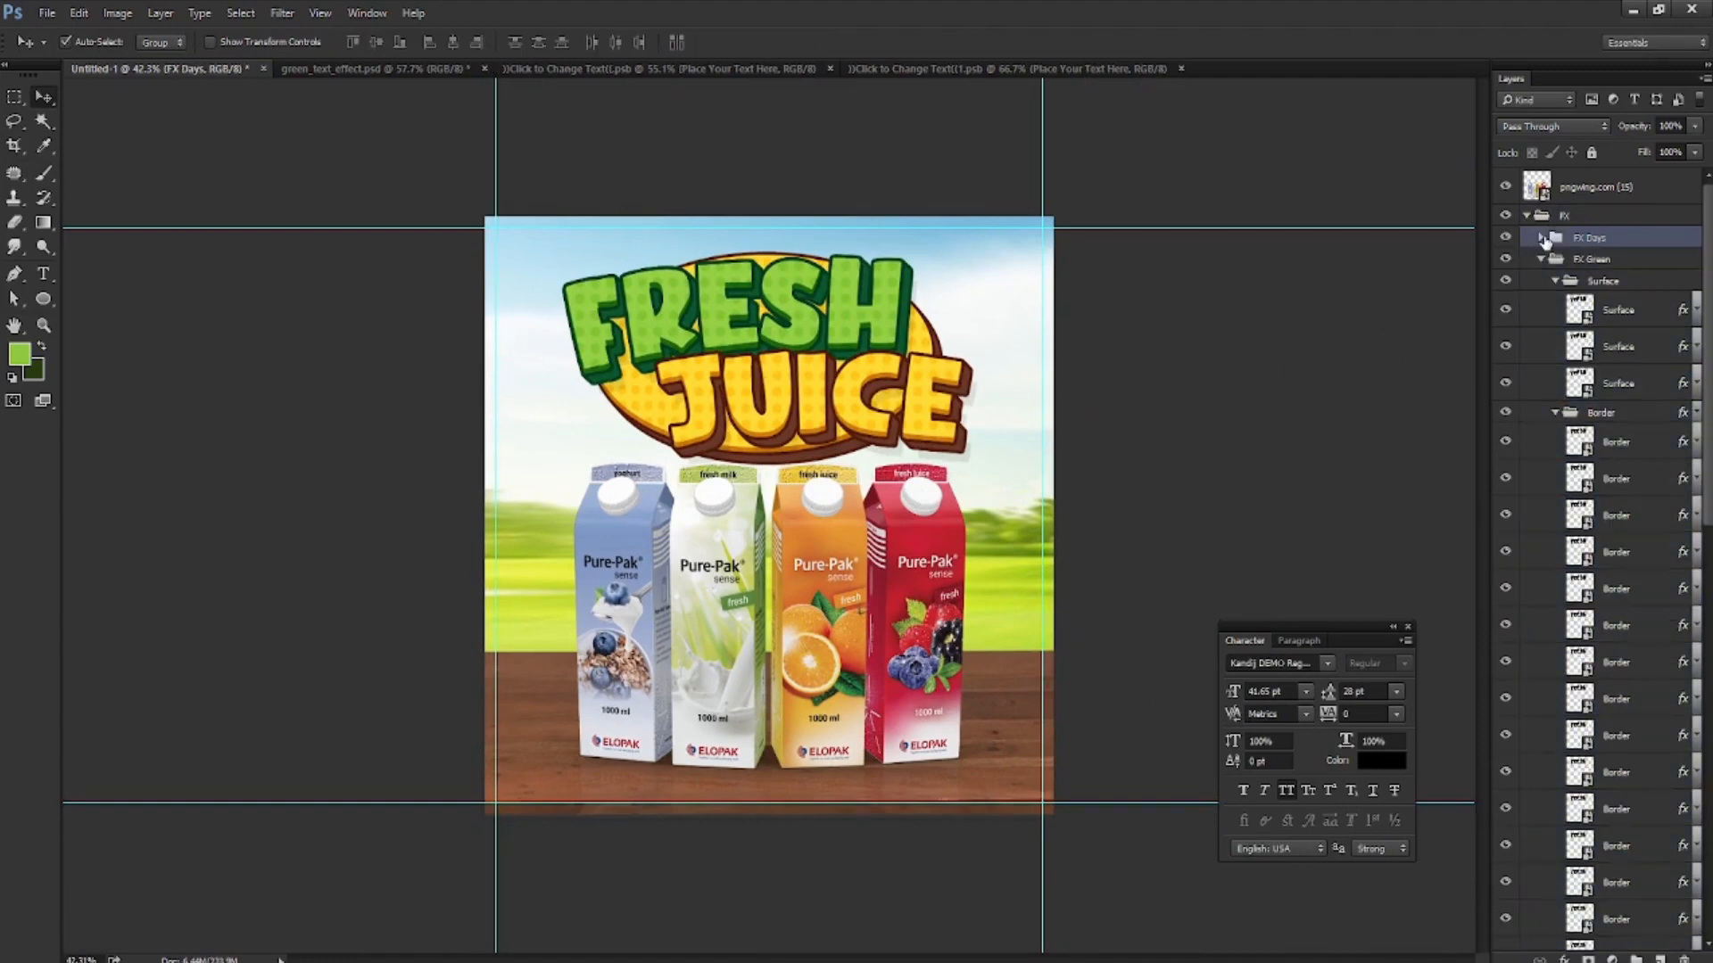
left_click(1540, 259)
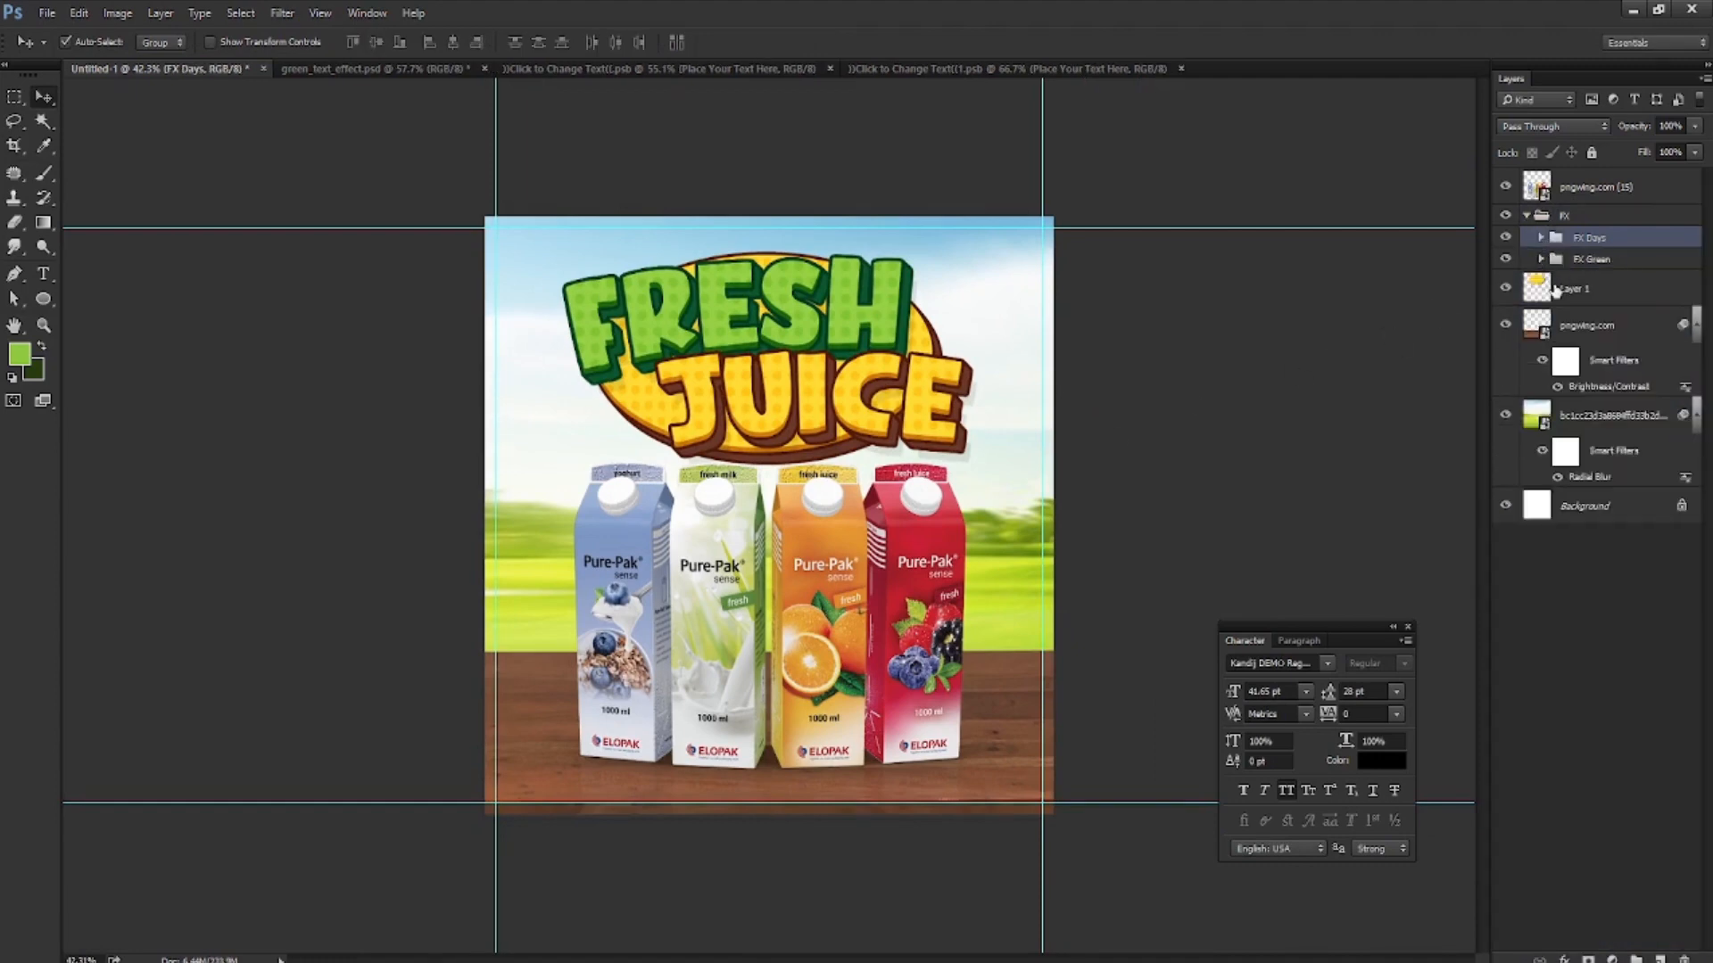
left_click(1670, 218)
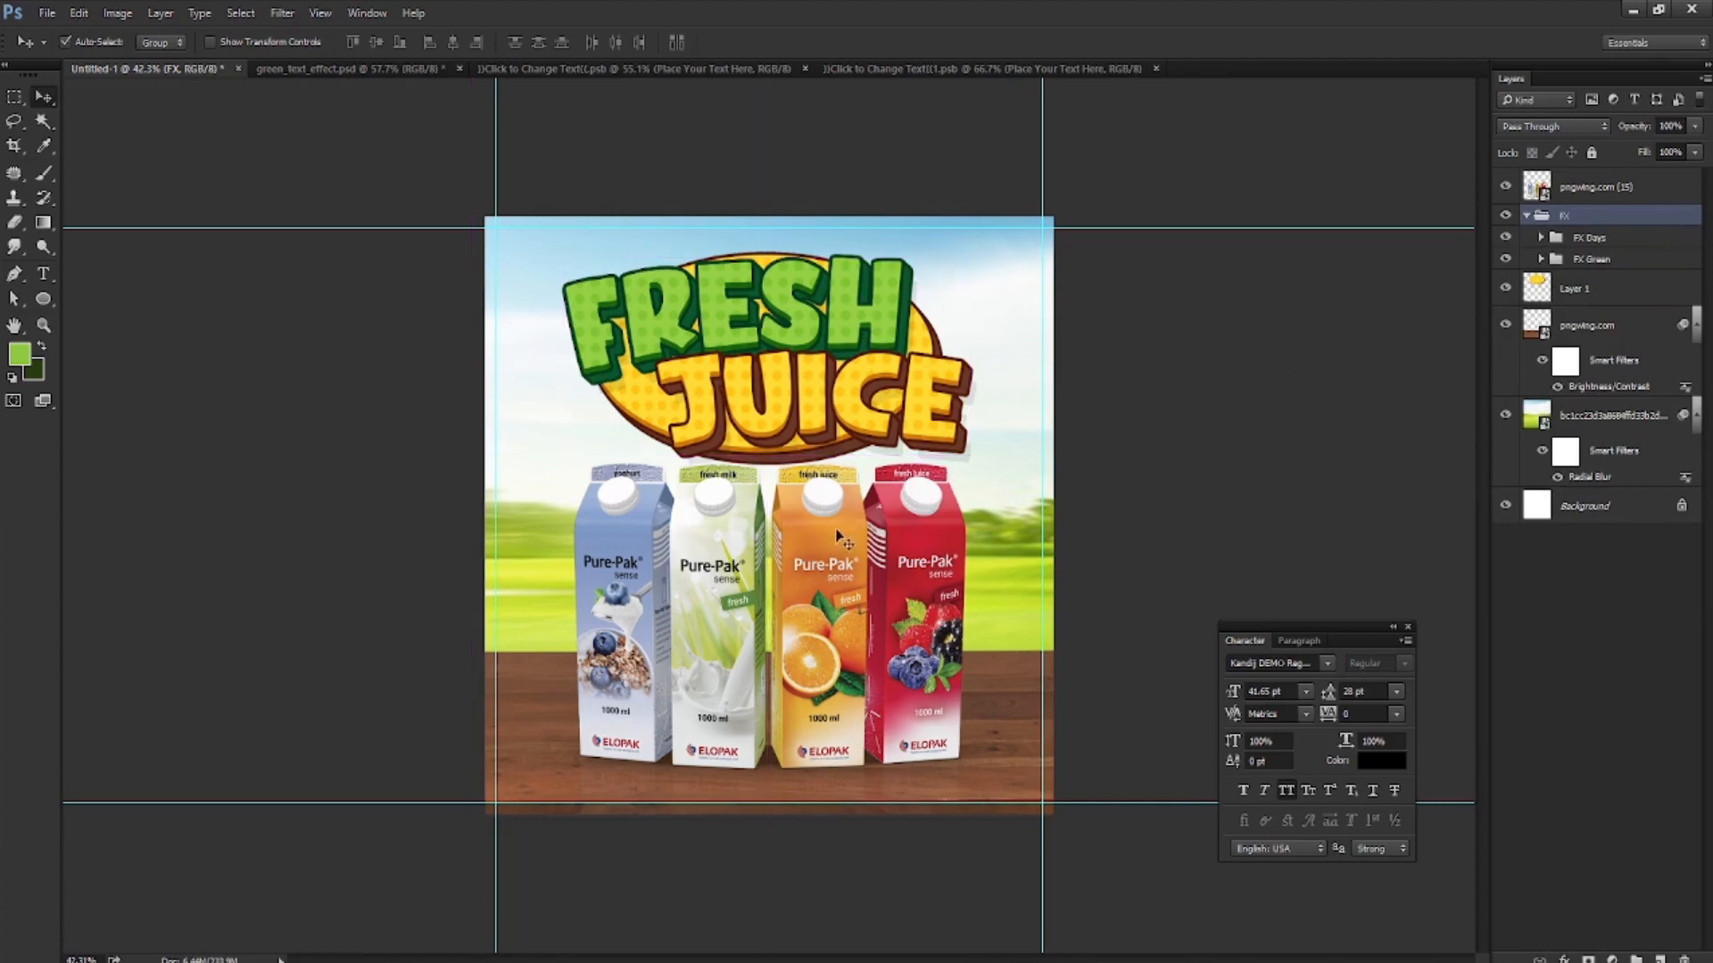
Scale the cartons layer to about 33.3% and move it slightly down on the wooden table
left_click(1597, 188)
key("ctrl+t")
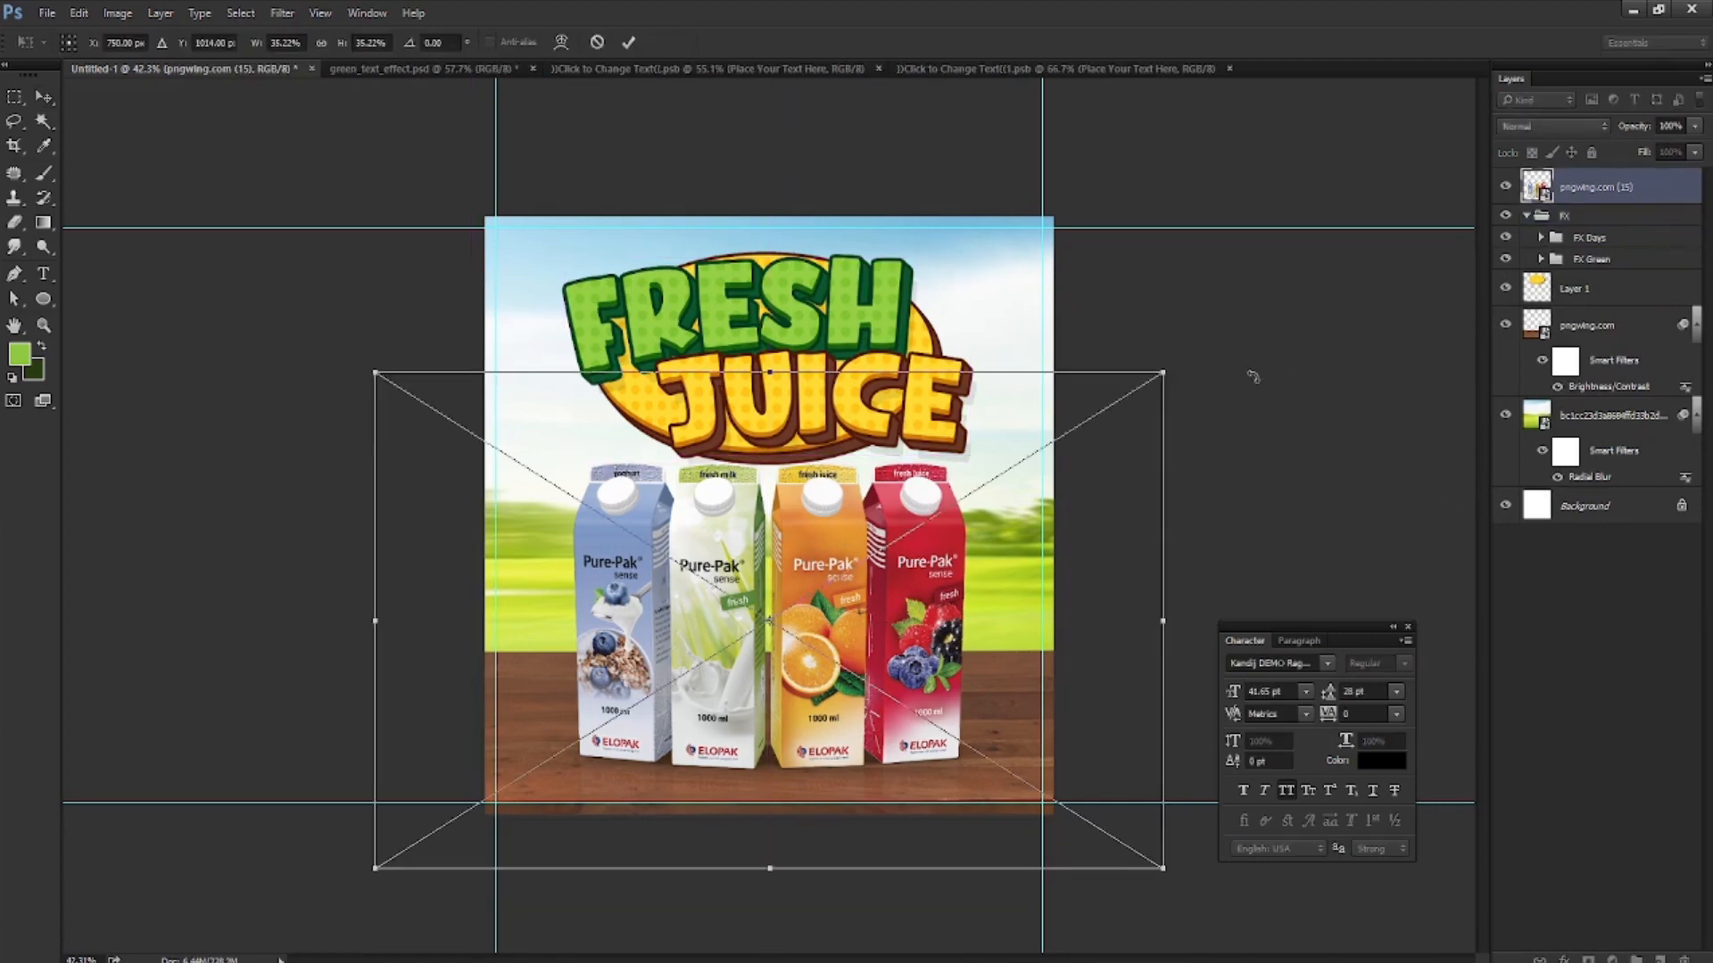
left_click_drag(1157, 379, 1144, 390)
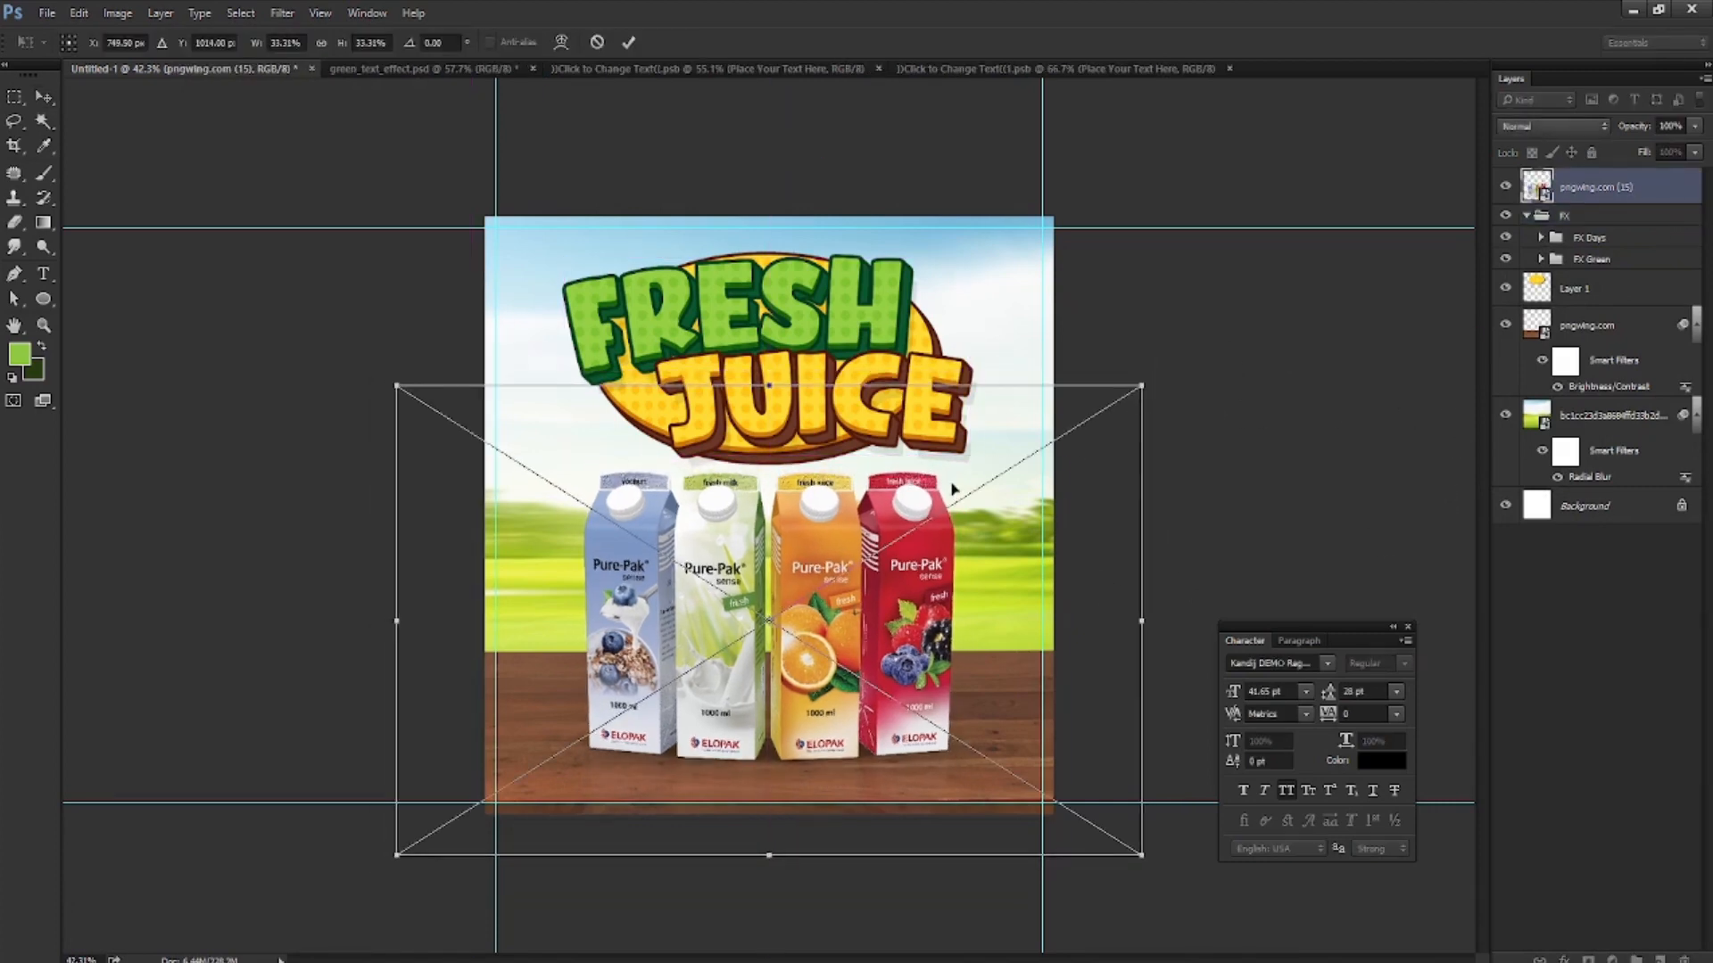
key("Return")
left_click_drag(928, 598, 922, 610)
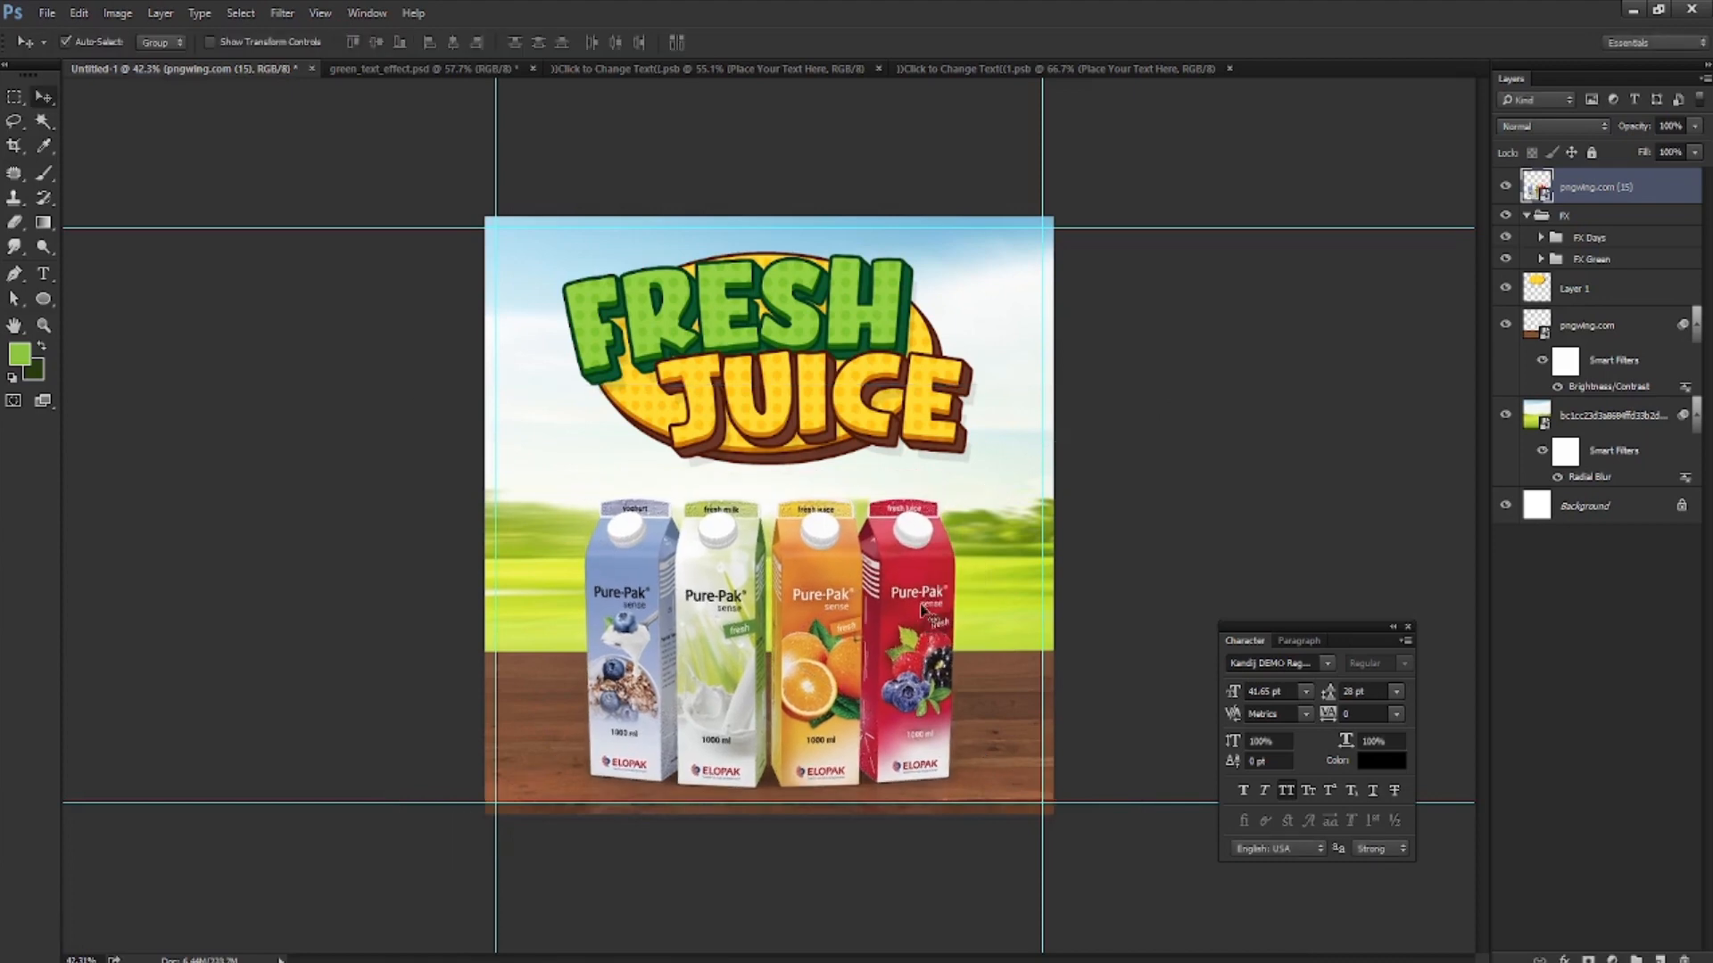
Move the FX group and the yellow oval on Layer 1 together slightly down toward the cartons
left_click(791, 294)
left_click_drag(791, 294, 791, 305)
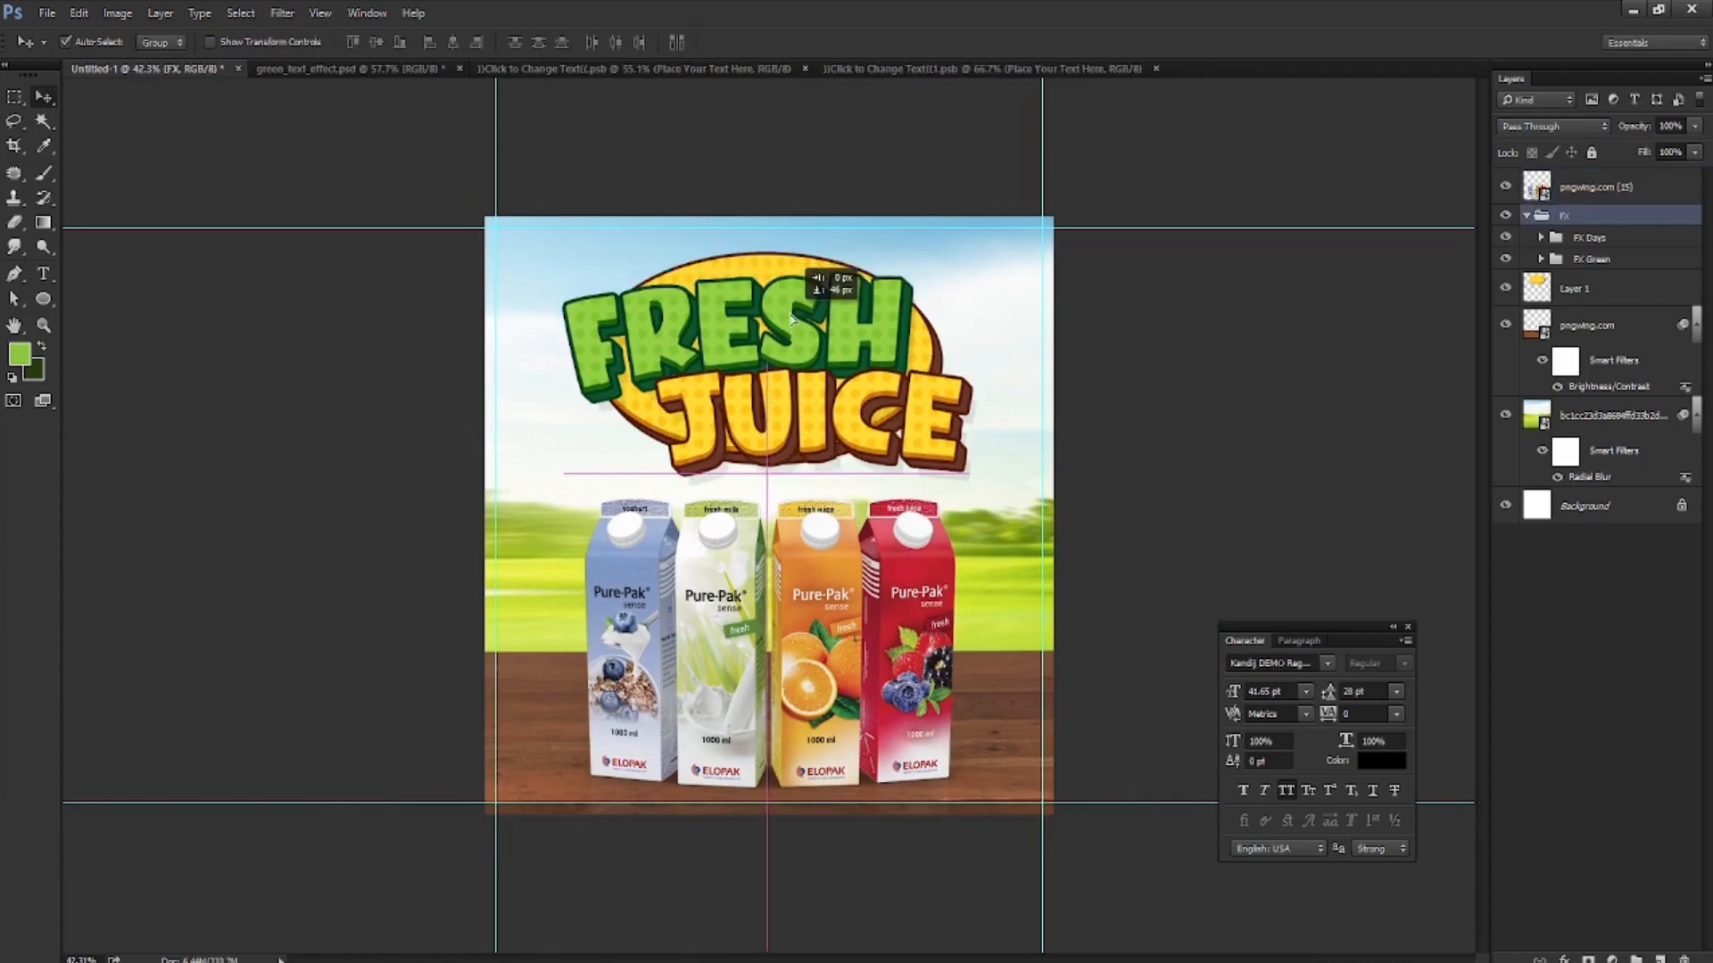
key("ctrl+z")
left_click(1568, 292, "ctrl")
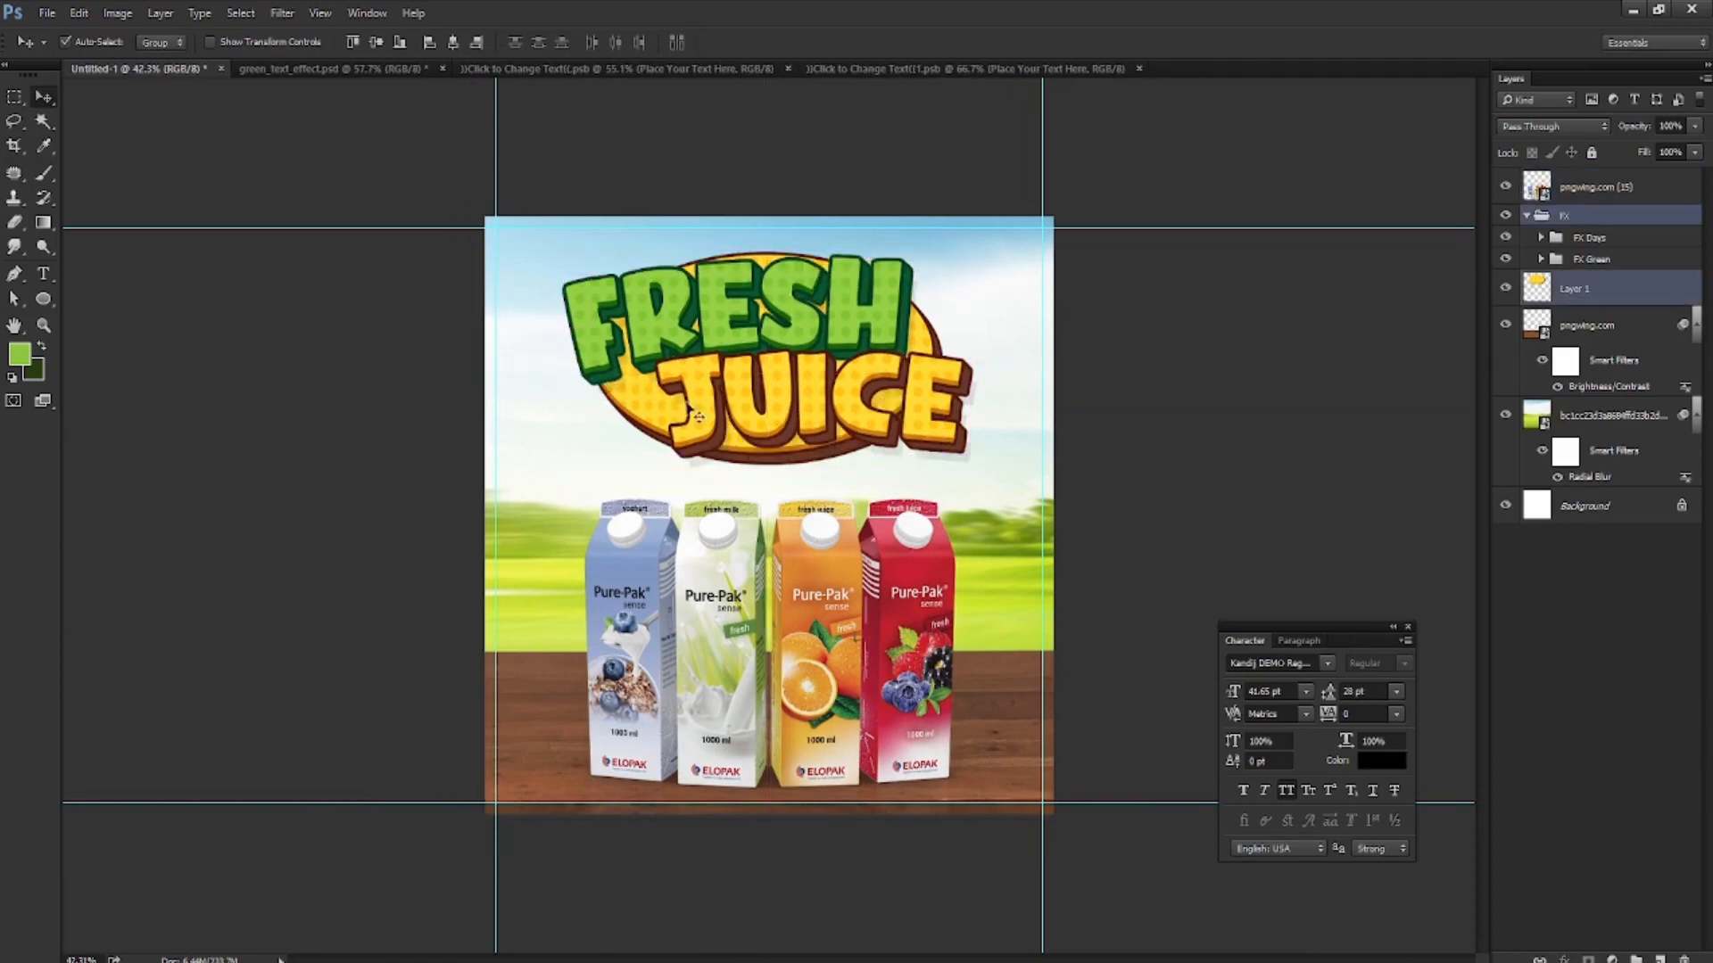
left_click_drag(779, 301, 779, 321)
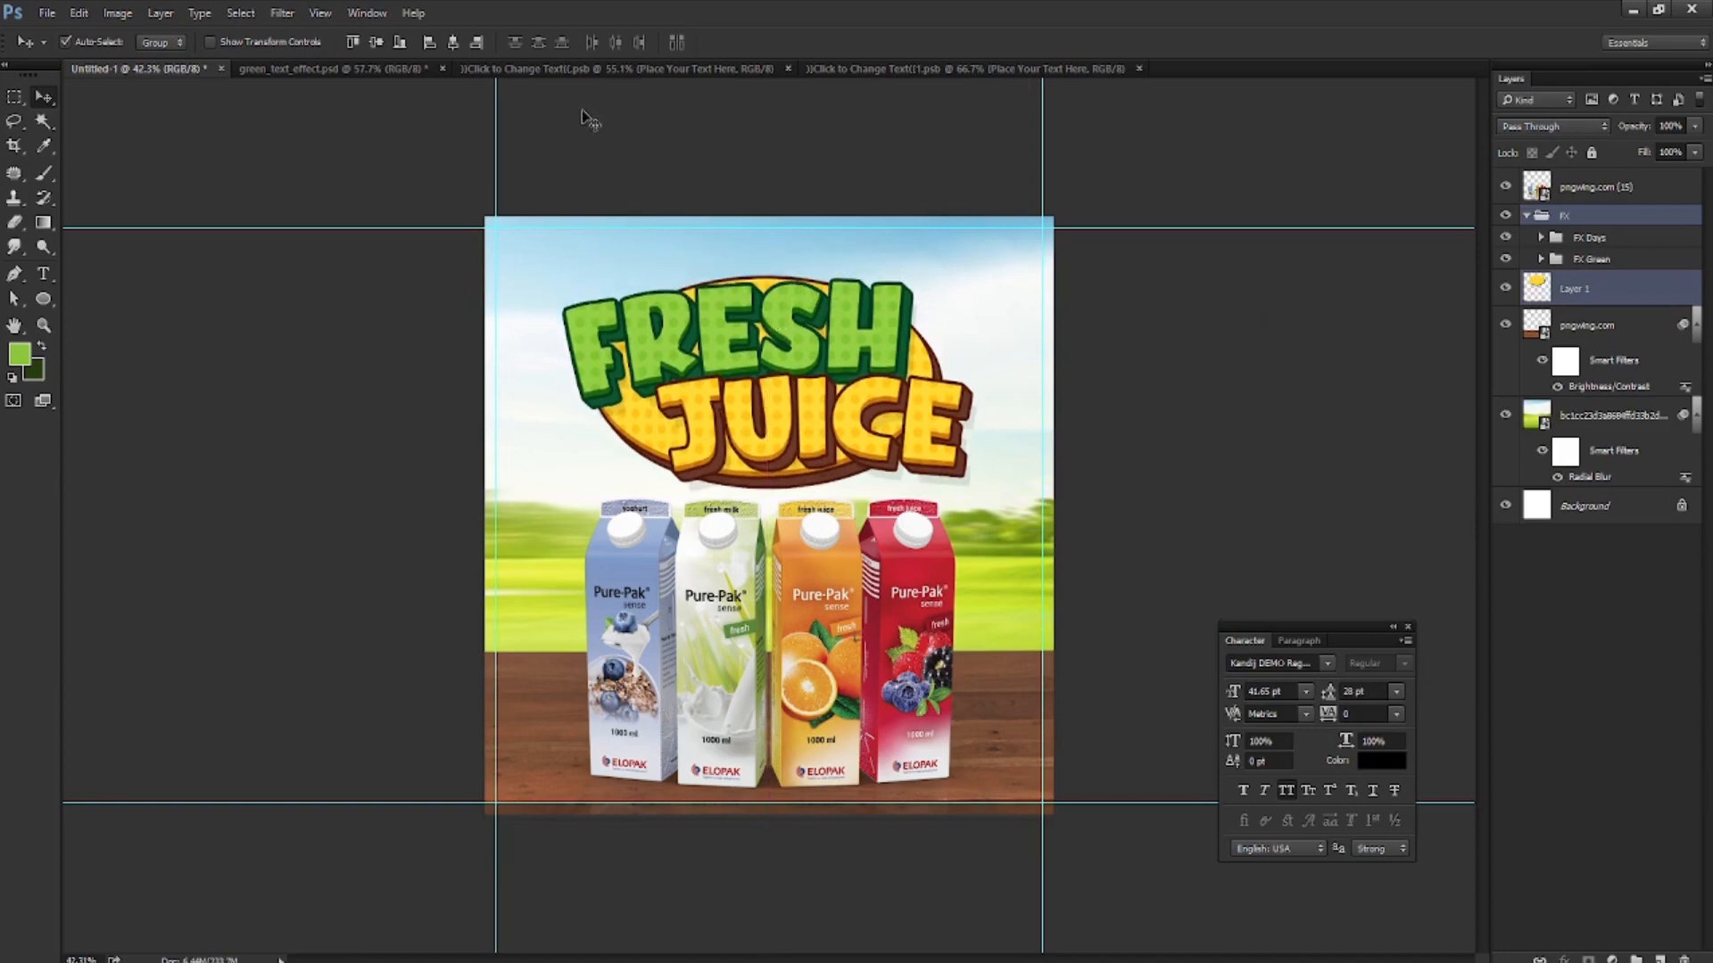
Place the red Rich logo from the Downloads folder and shrink it to about 15.4% in the canvas's upper-left corner
mouse_move(564, 876)
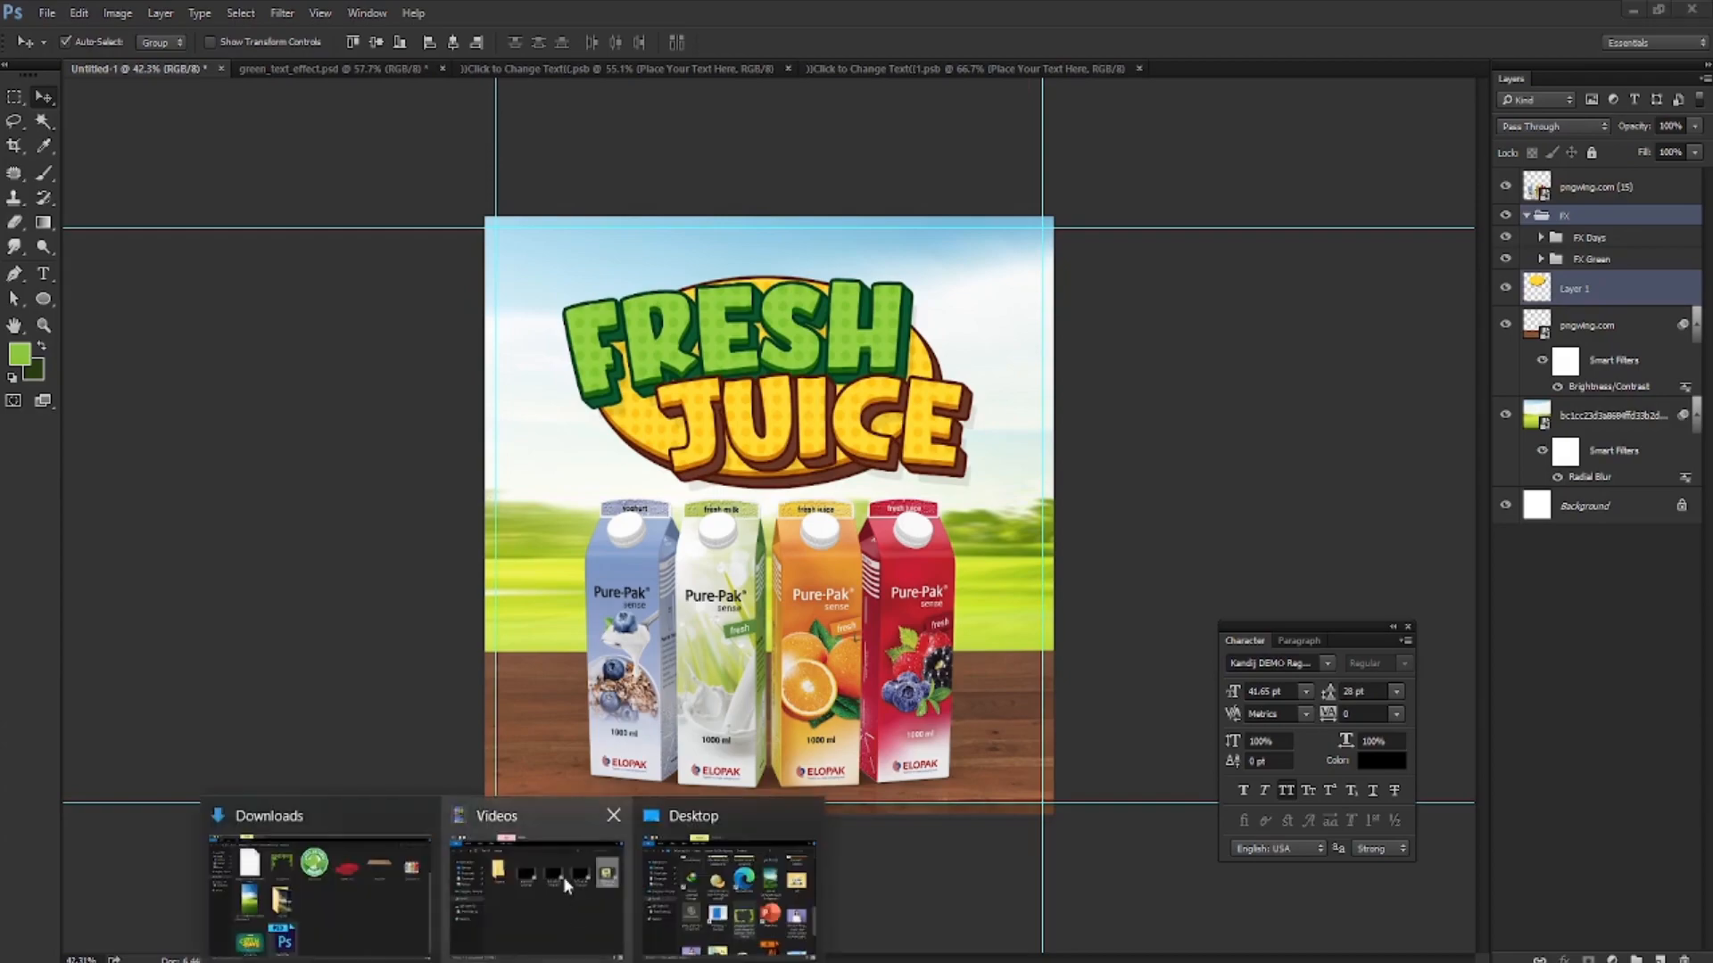
left_click(350, 852)
left_click_drag(1089, 261, 965, 105)
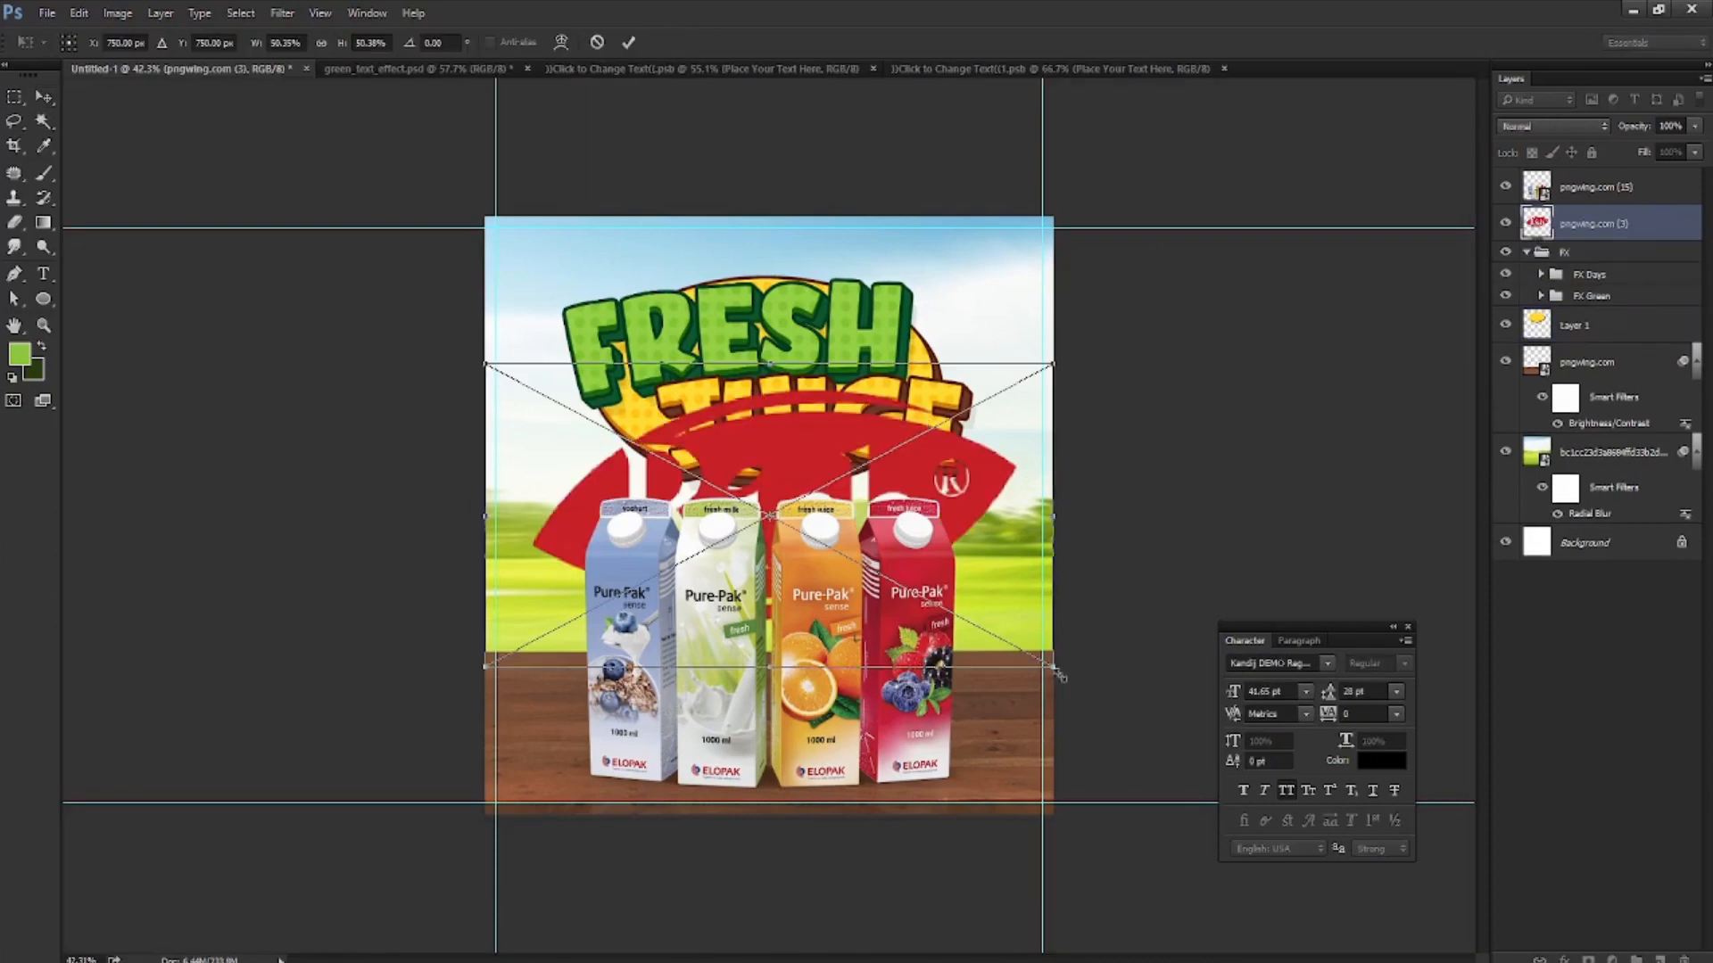
left_click_drag(1059, 666, 640, 242)
key("ctrl+plus")
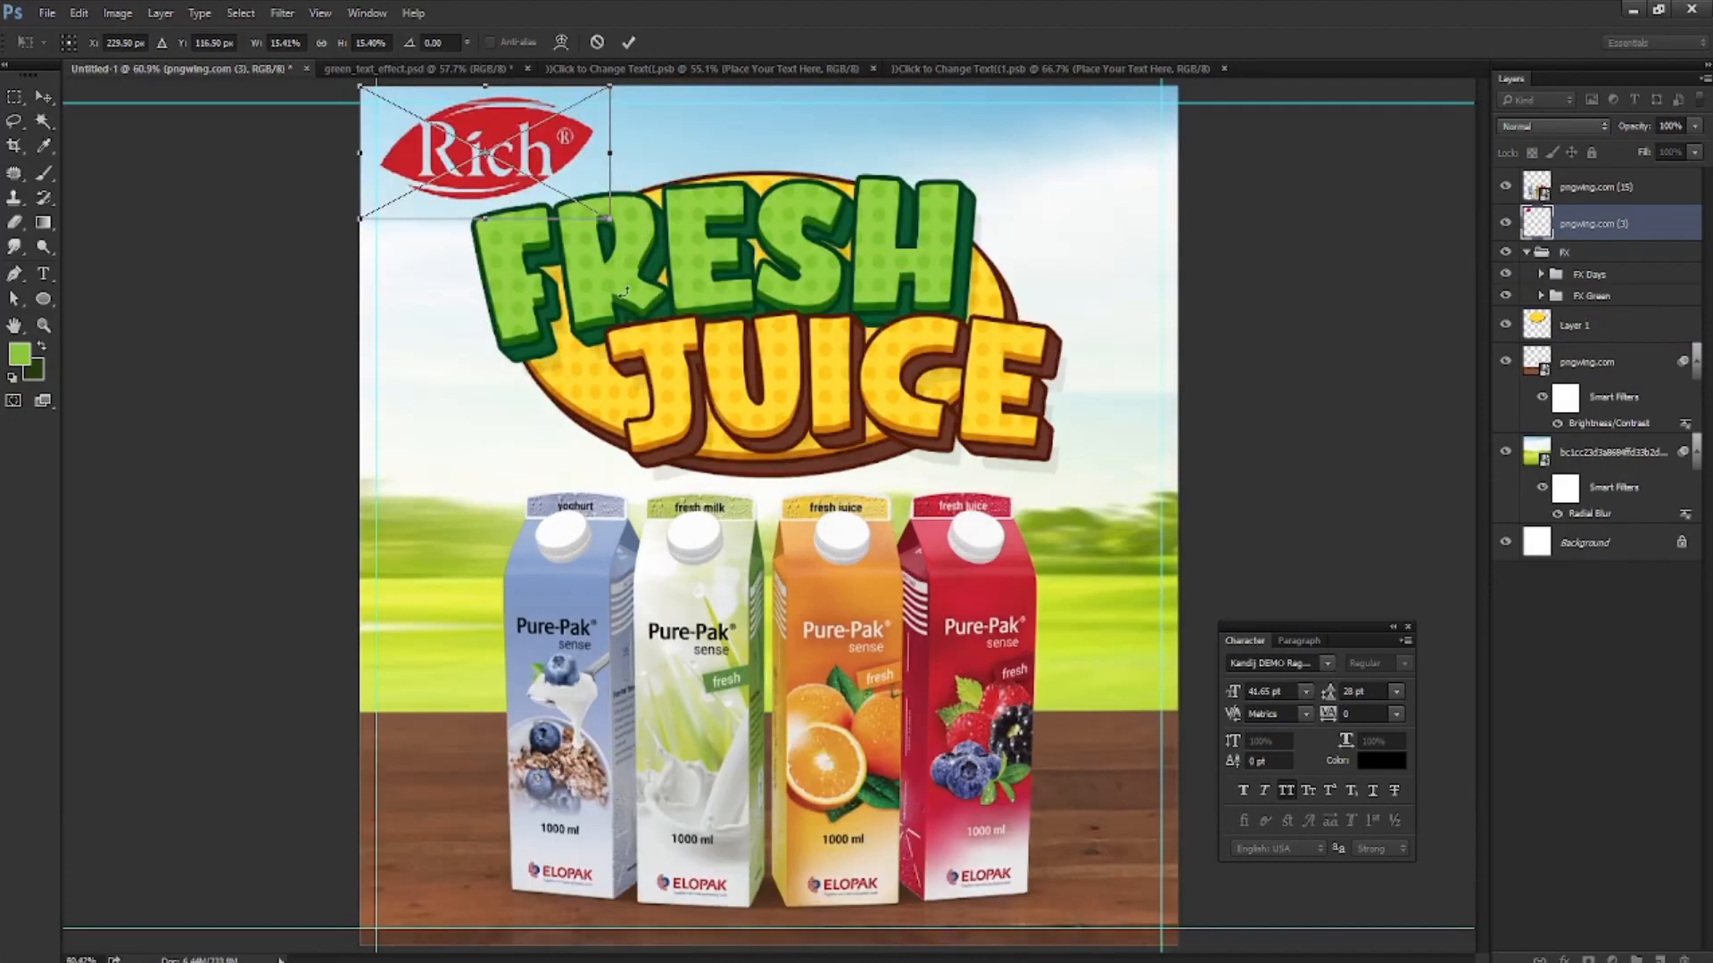
key("Return")
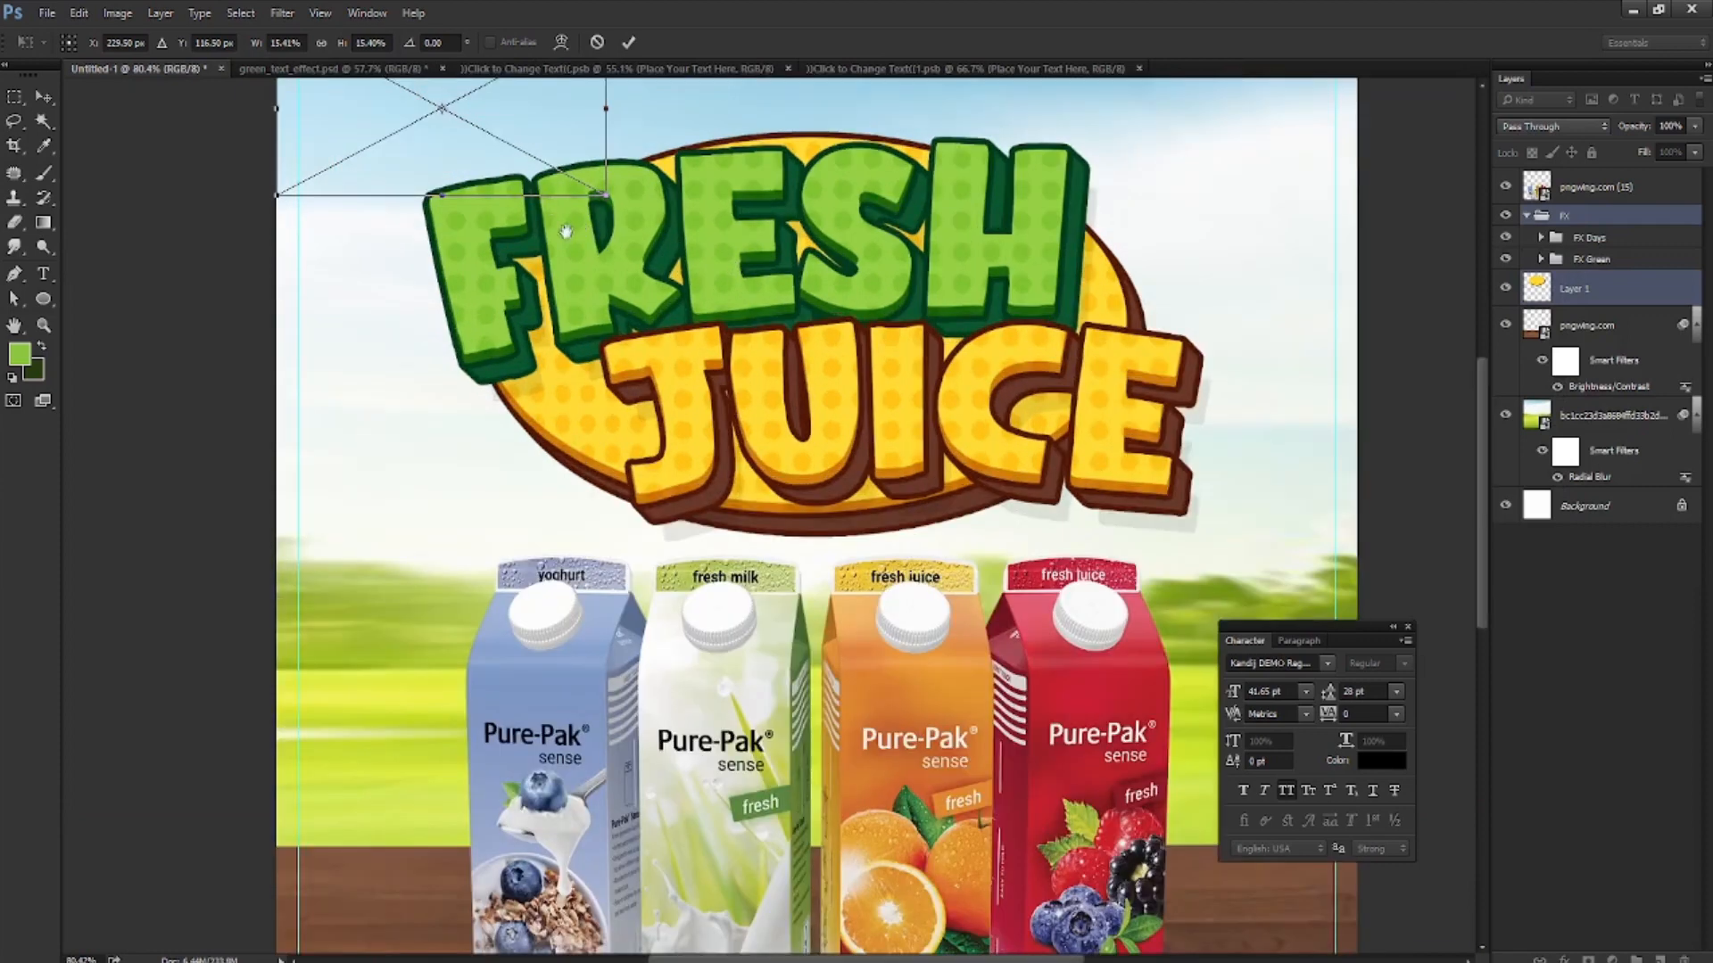
Reduce the Rich logo to about 10% and align it inside the guides at the canvas's upper-left corner
left_click_drag(540, 198, 758, 488)
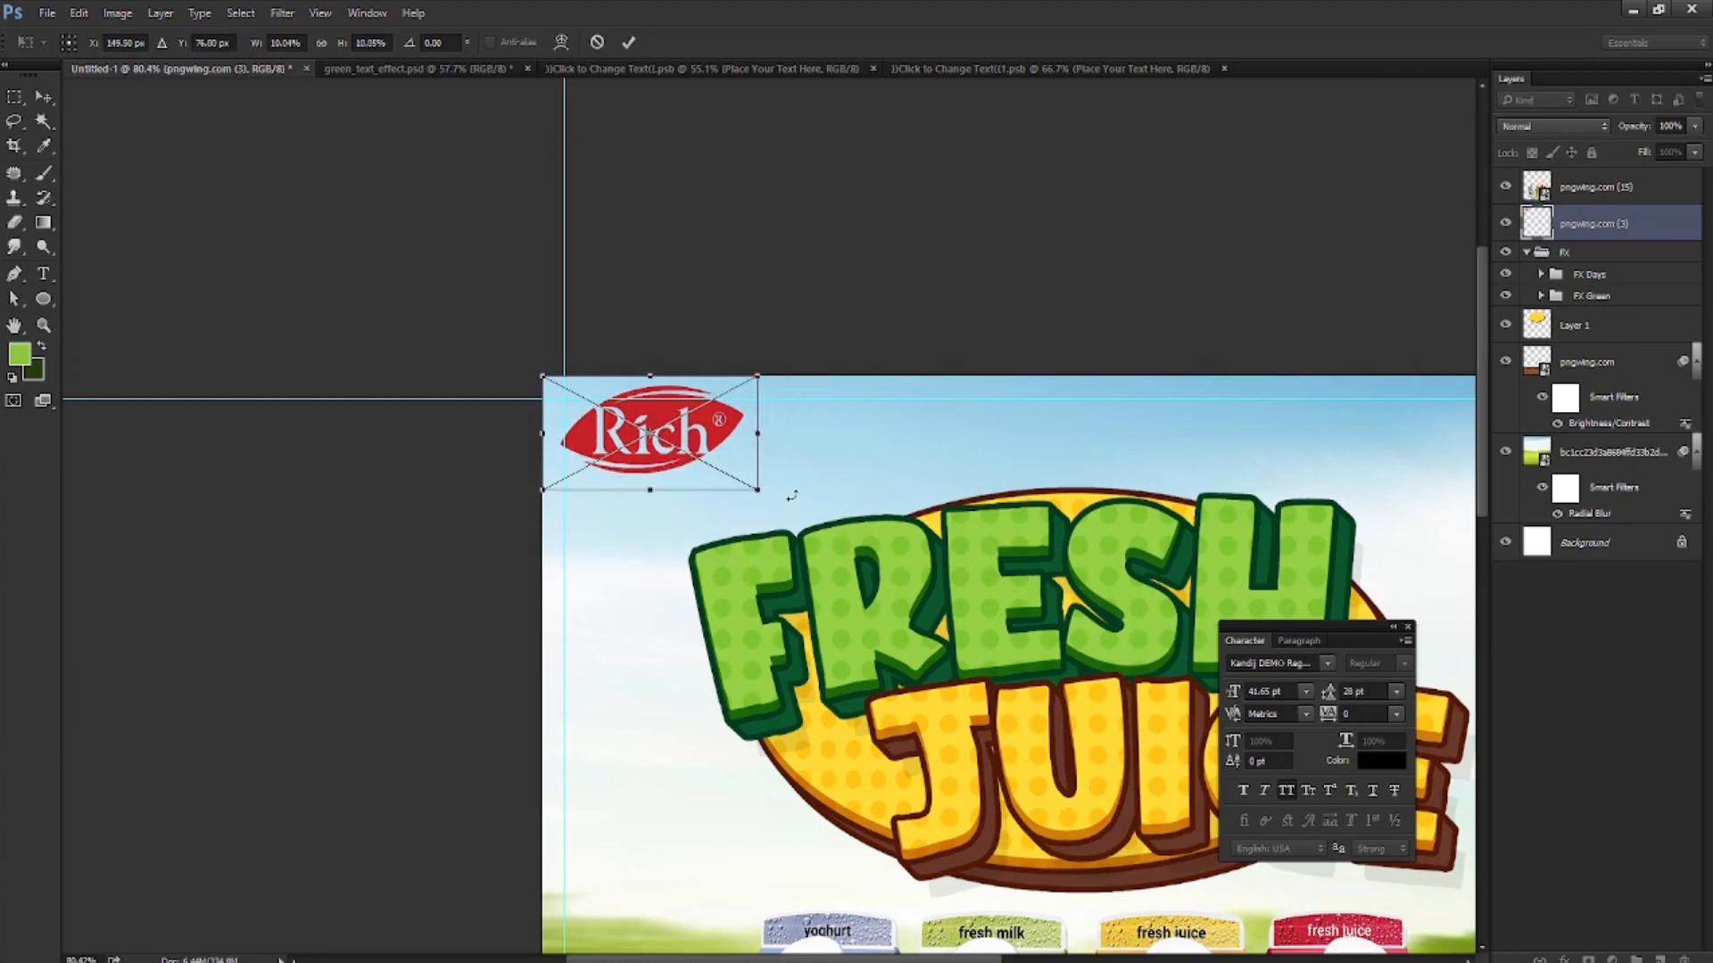
key("Return")
scroll(660, 457, "up", 1)
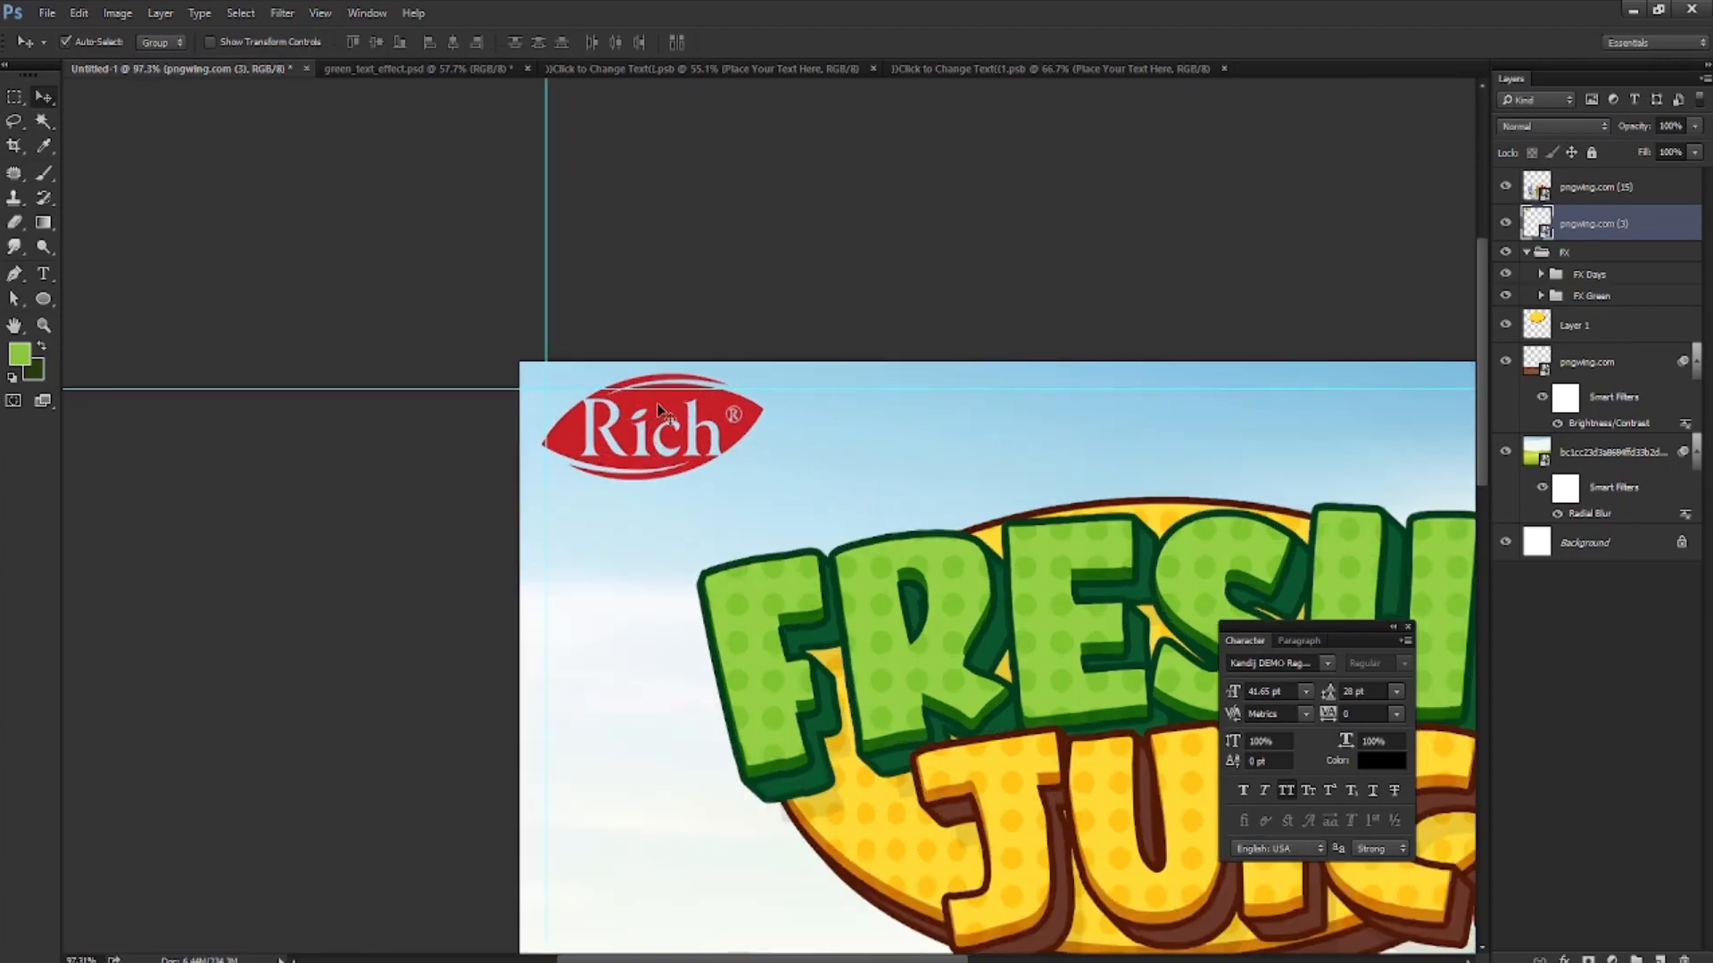
left_click_drag(664, 416, 668, 431)
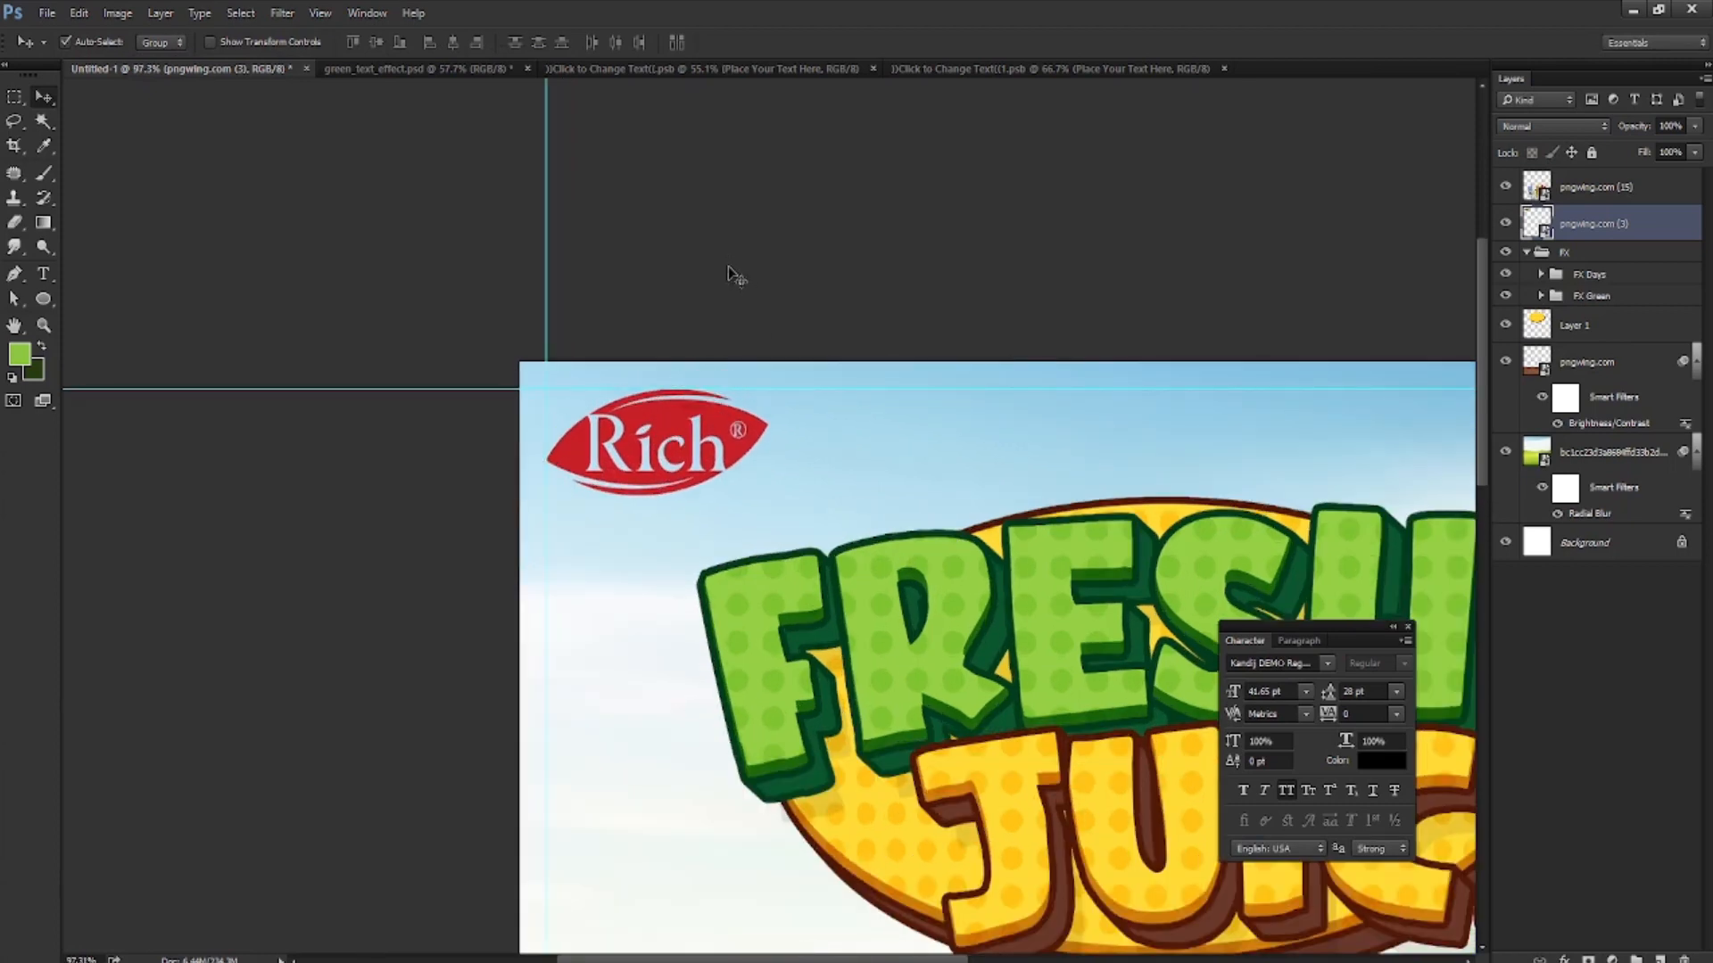
scroll(740, 266, "down", 3)
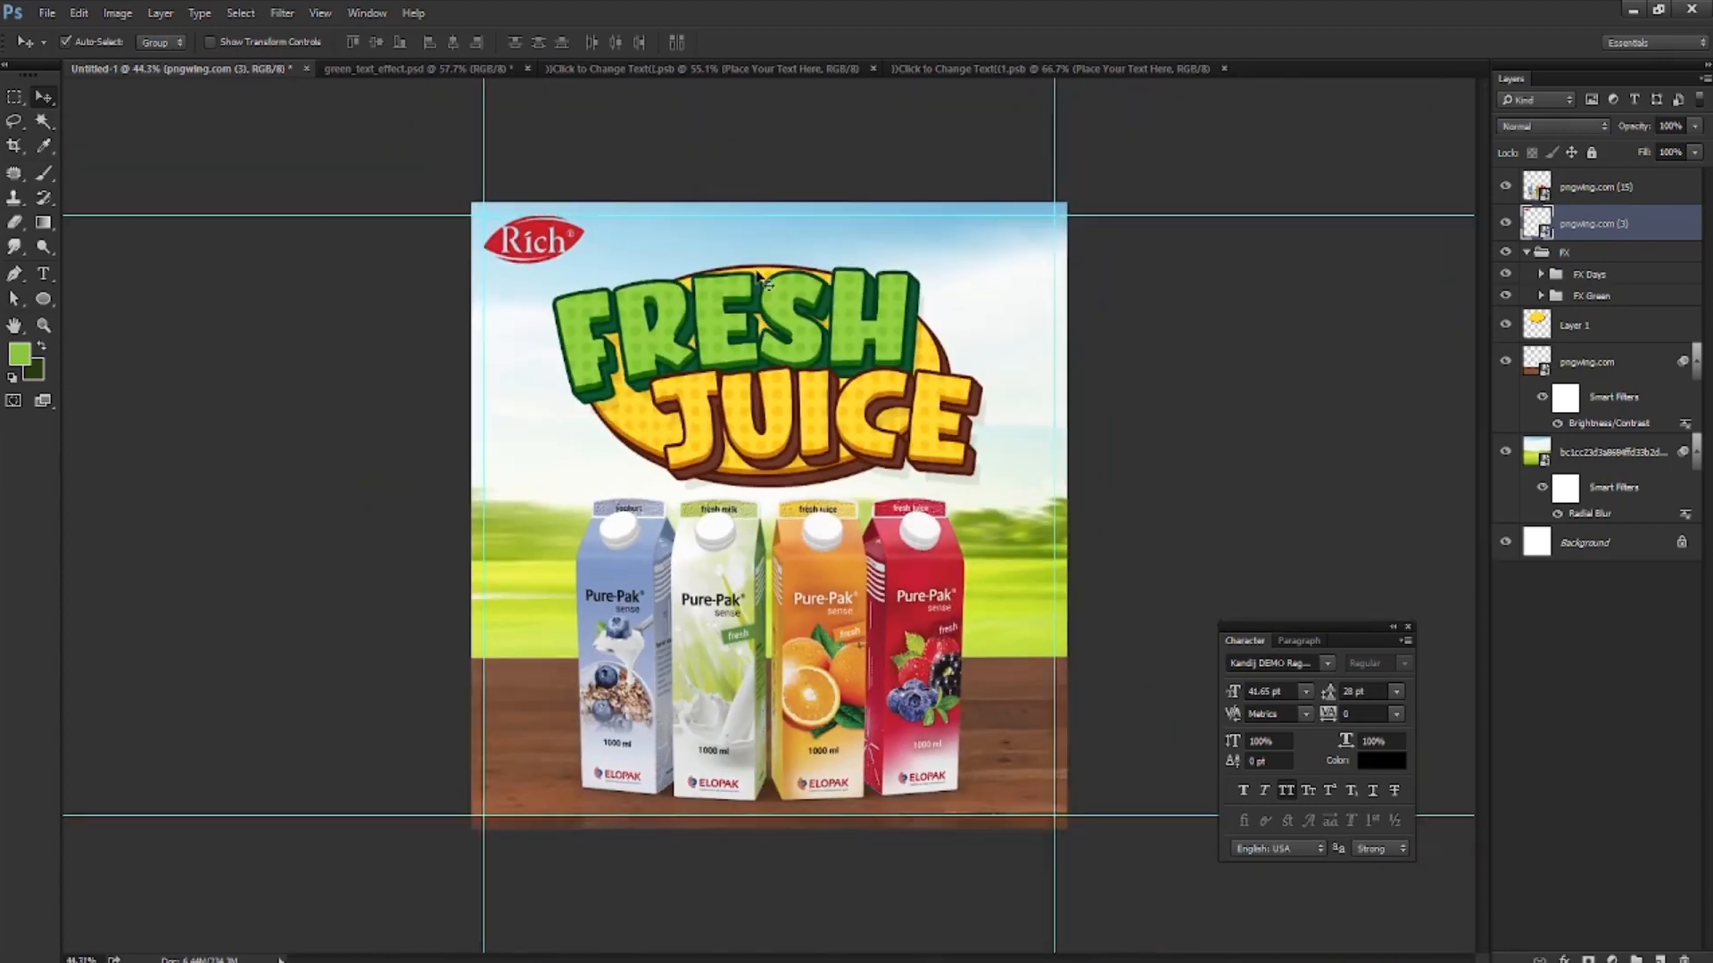
scroll(789, 292, "down", 2)
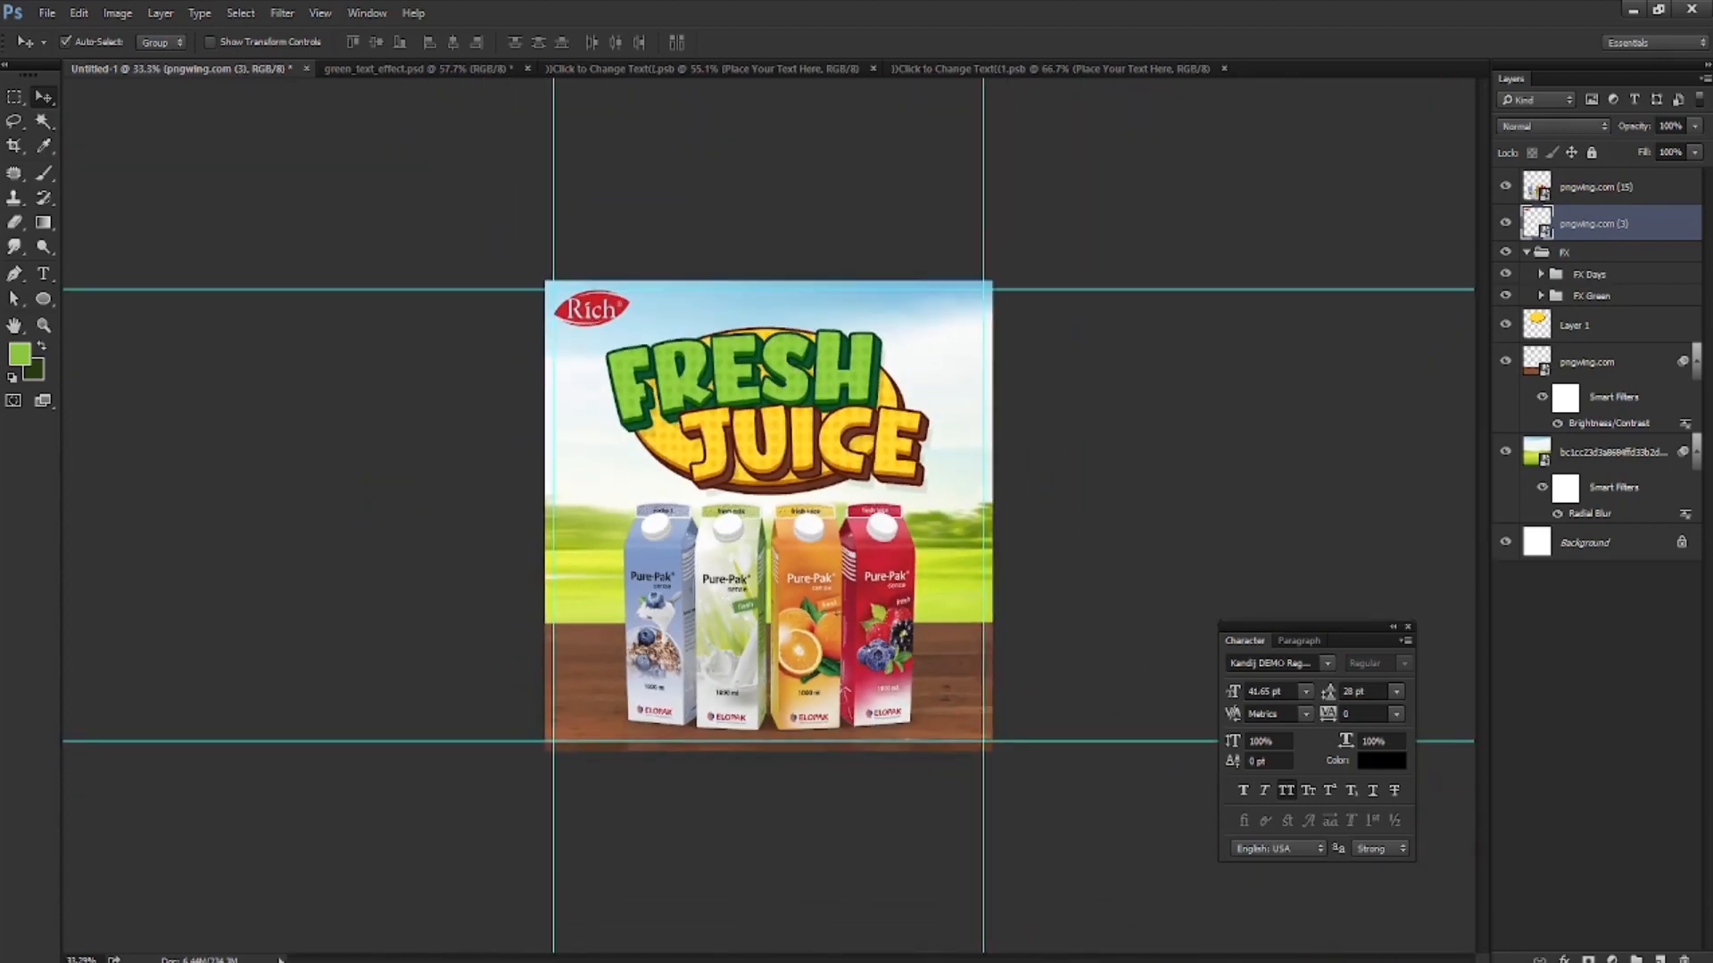
Place the 100% Natural Organic badge from the Downloads folder and shrink it to about 14% in the canvas's lower-right corner
left_click(419, 838)
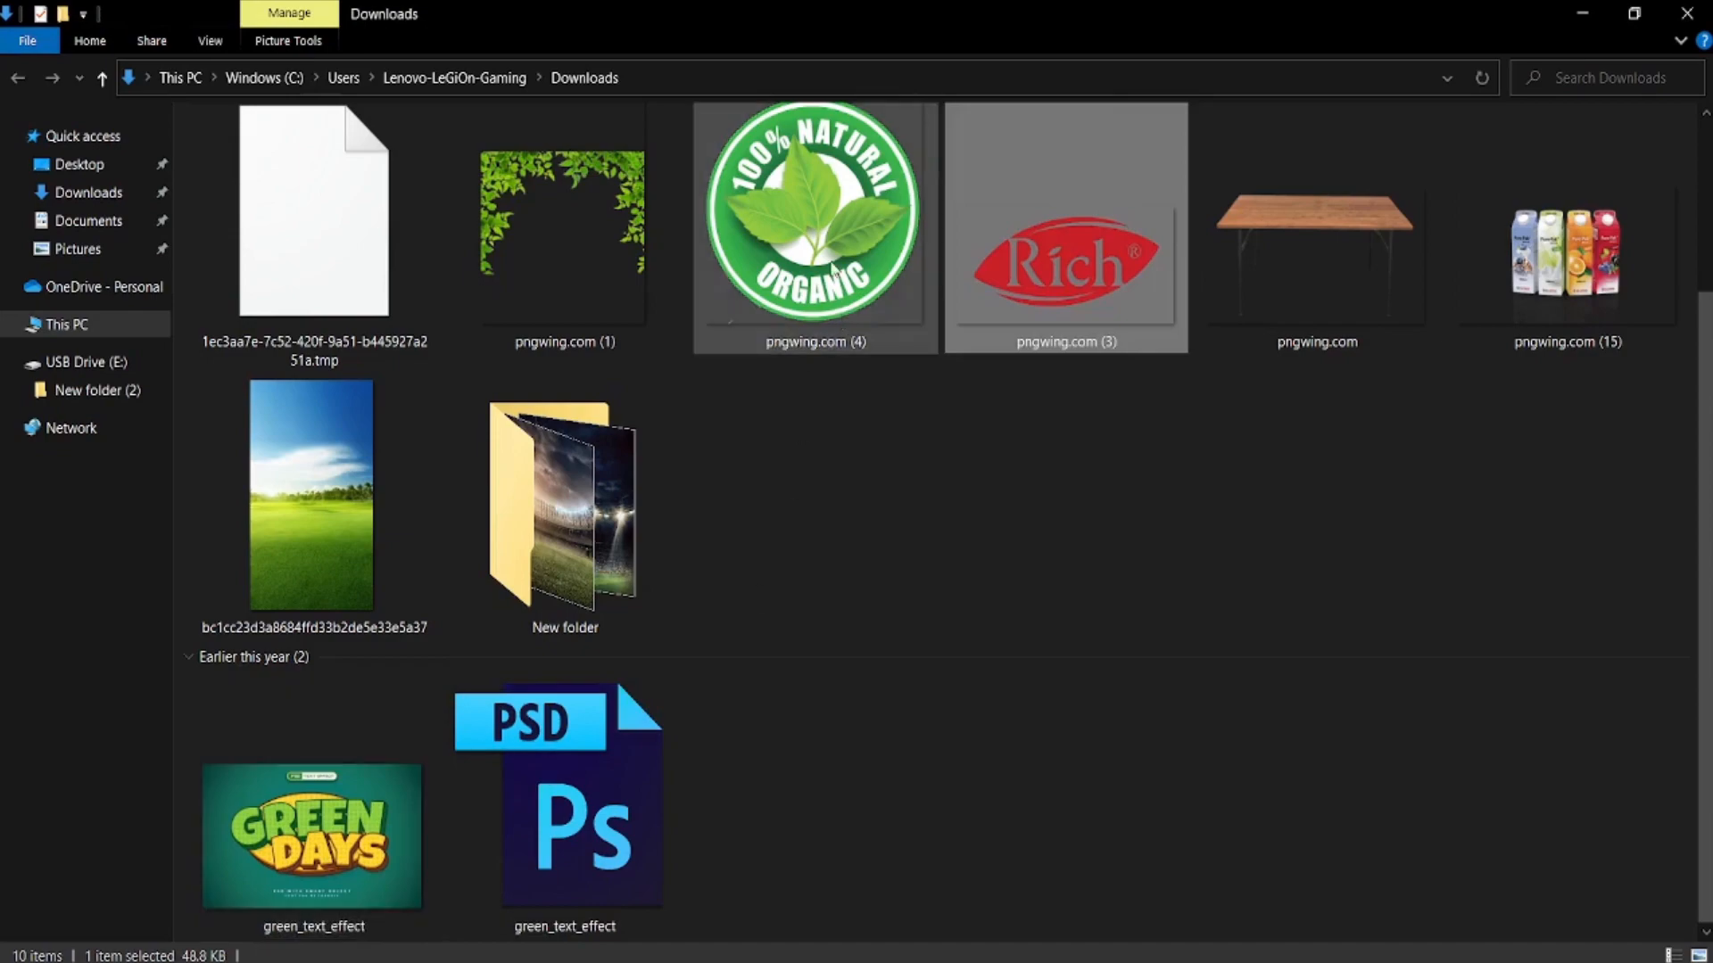
left_click_drag(835, 270, 1039, 566)
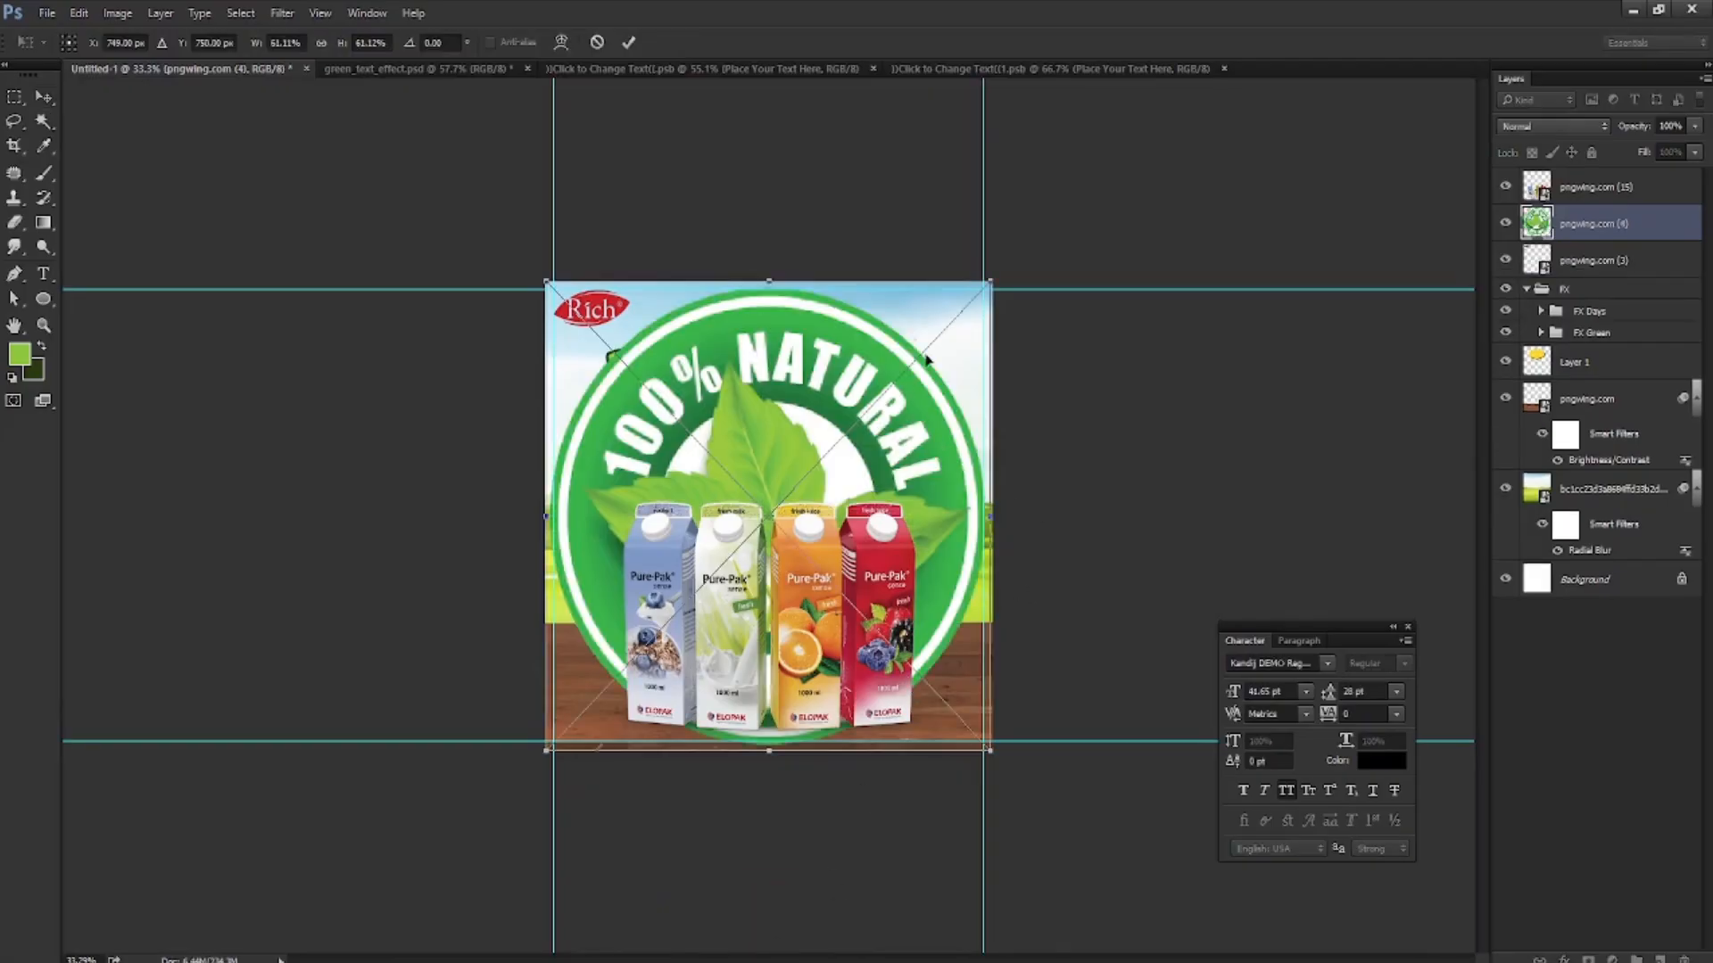
left_click_drag(988, 277, 611, 608)
left_click_drag(614, 677, 956, 663)
key("Return")
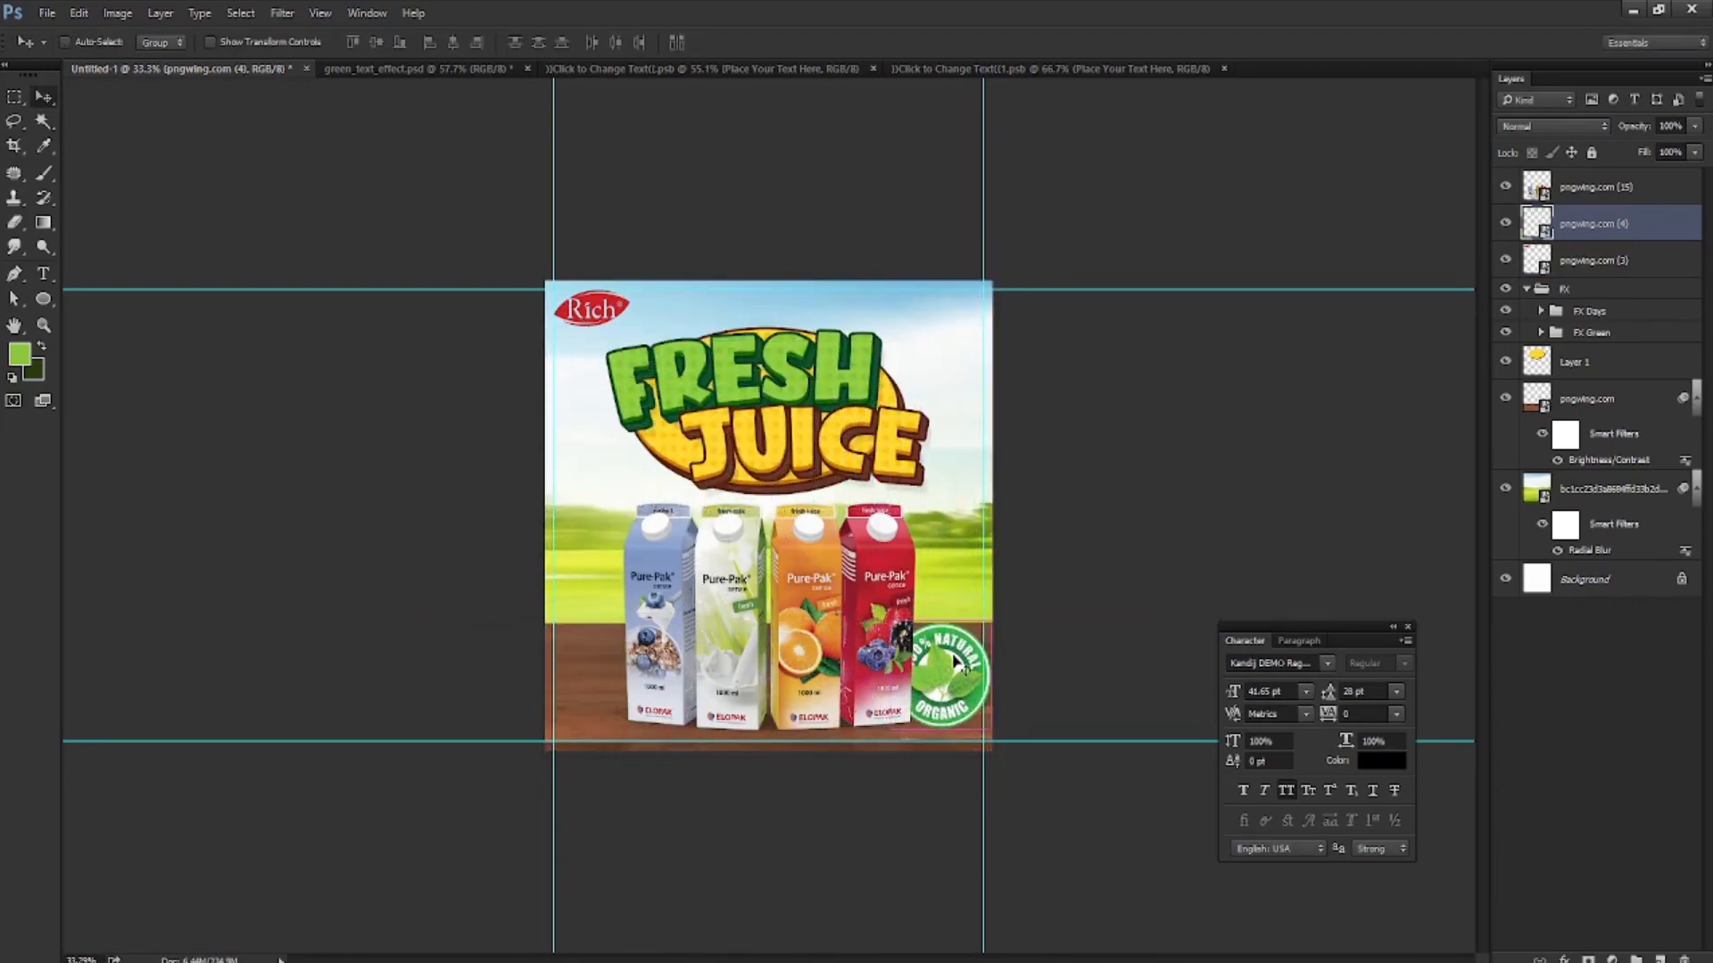
Raise the badge layer above the cartons, then reduce it to about 9.6%, rotate it about -24.4° and settle it beside the red carton
key("ctrl+bracketright")
key("ctrl+t")
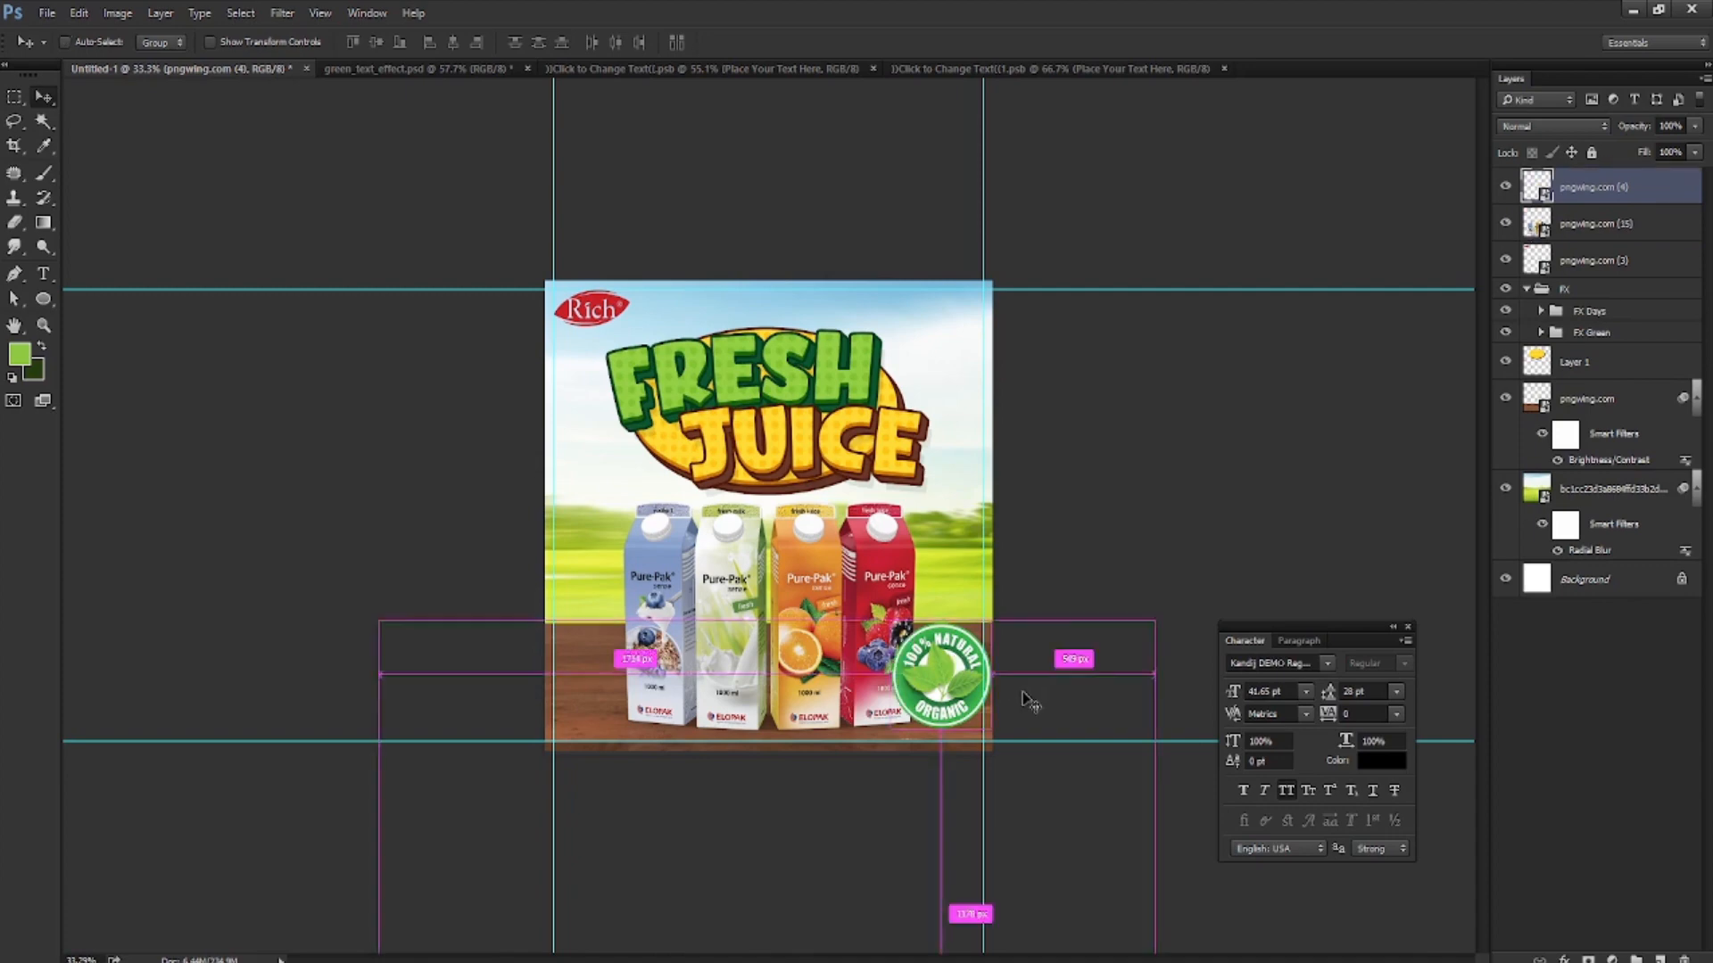
scroll(1032, 702, "up", 2)
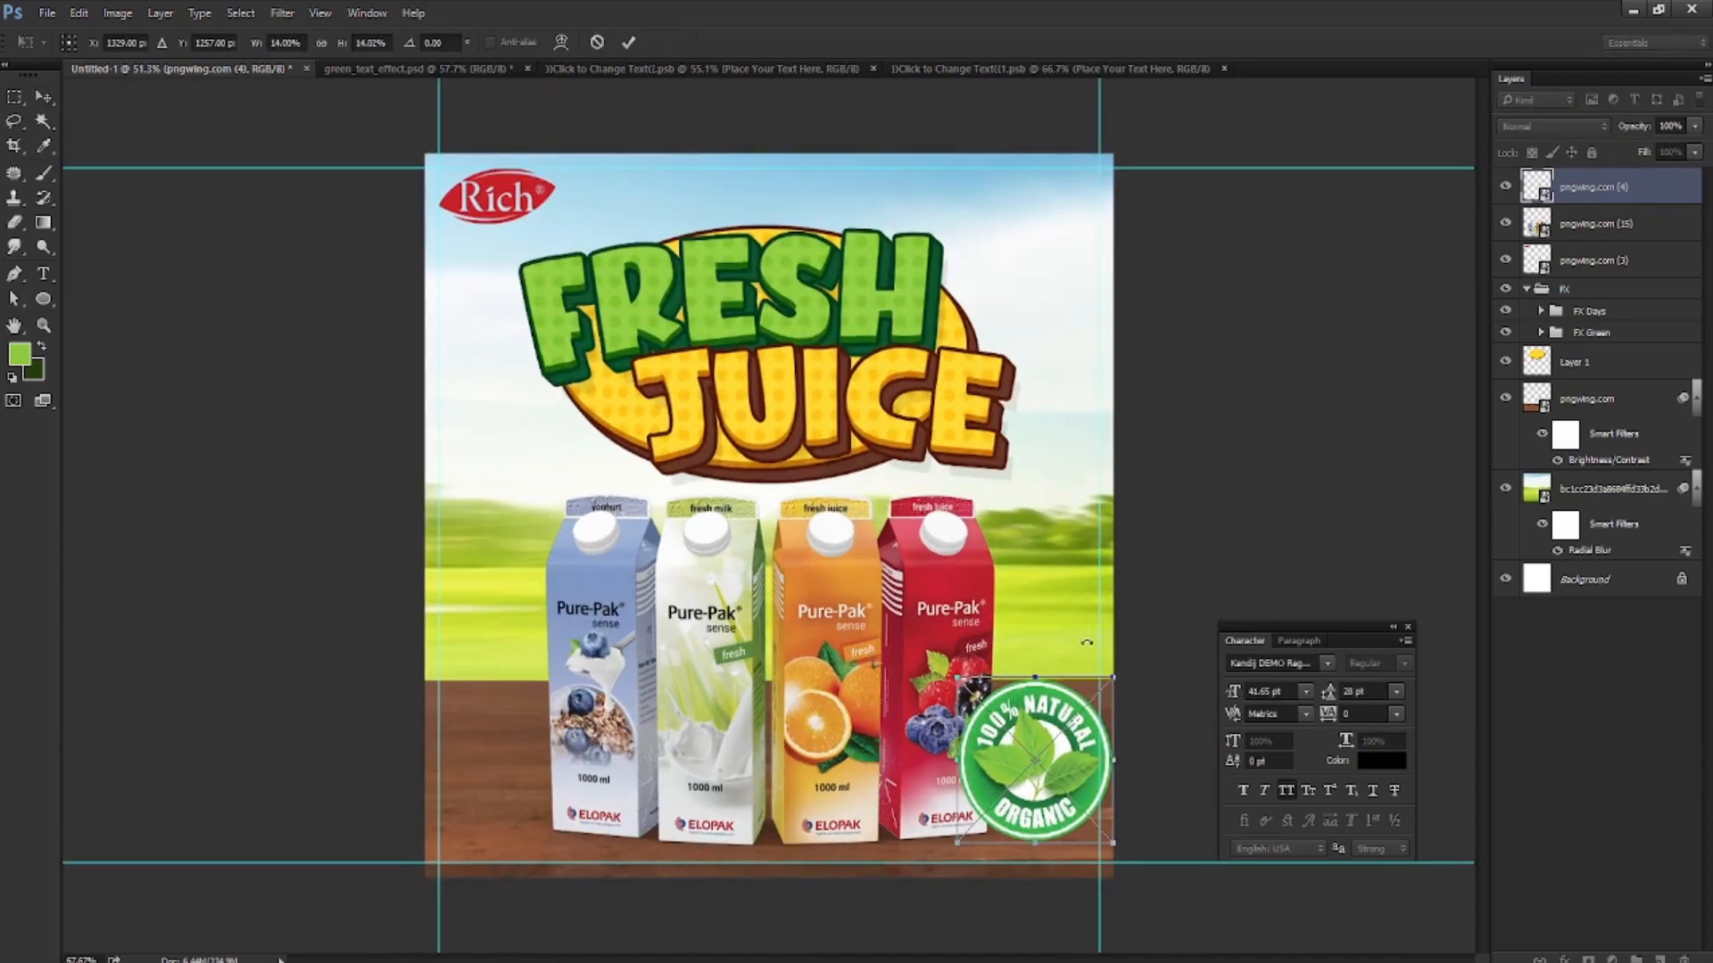
scroll(1048, 694, "up", 2)
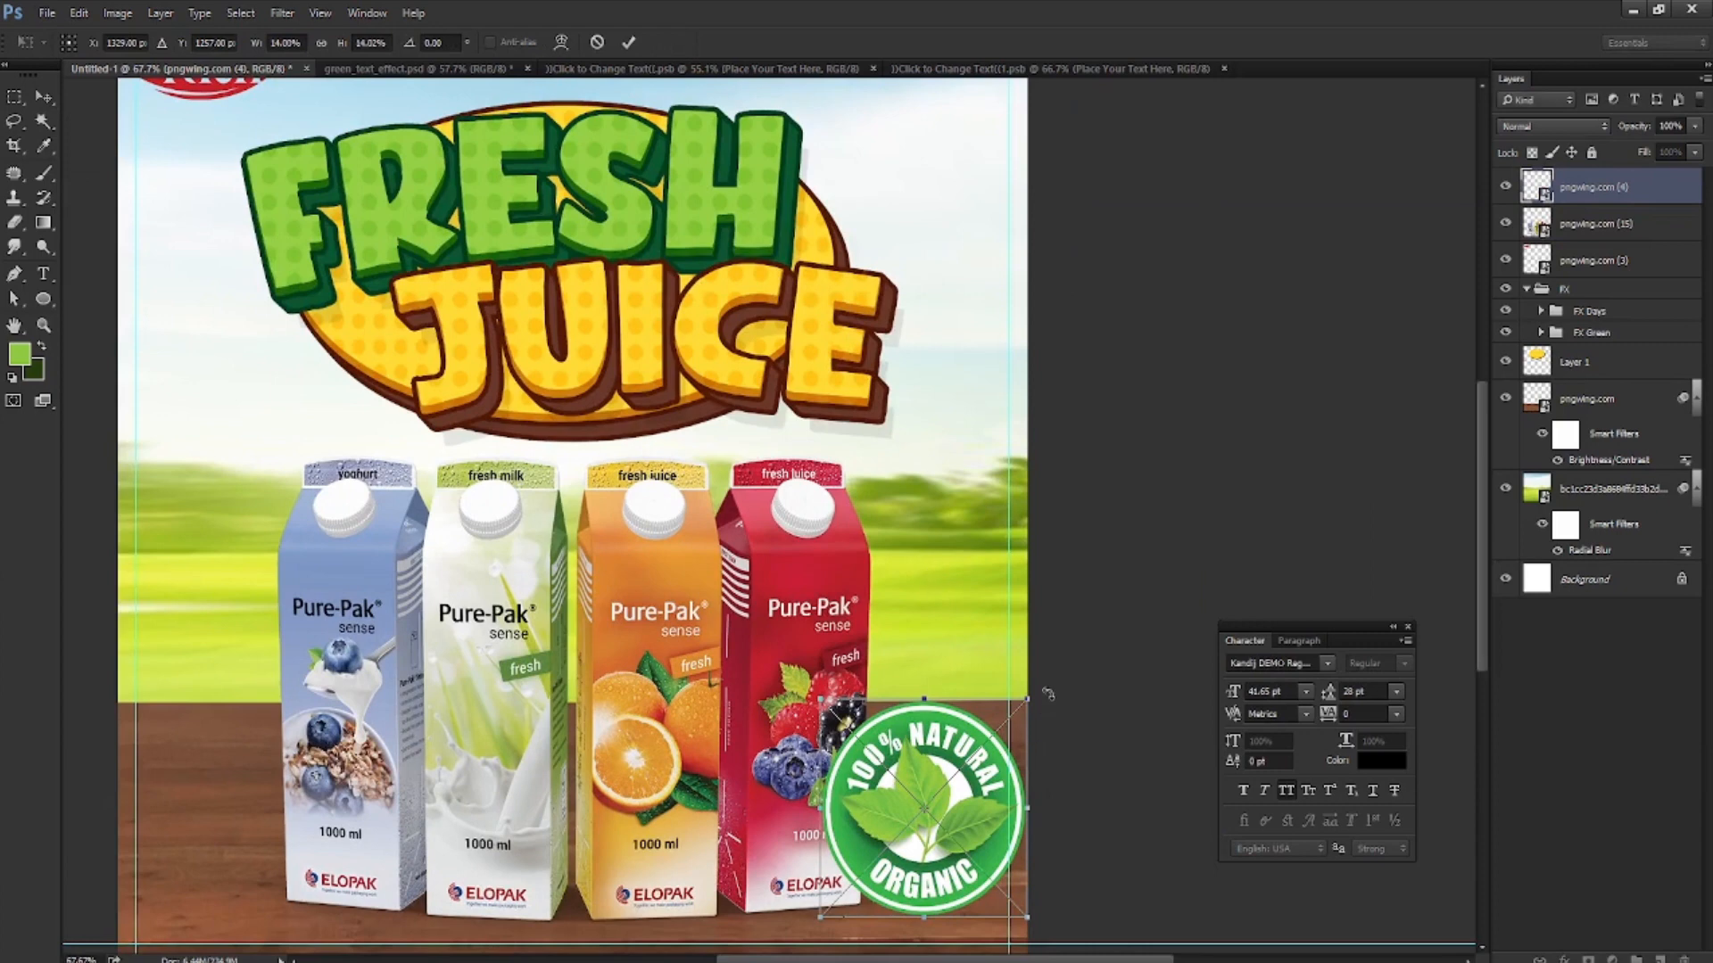
left_click_drag(1048, 694, 943, 757)
left_click_drag(921, 837, 959, 834)
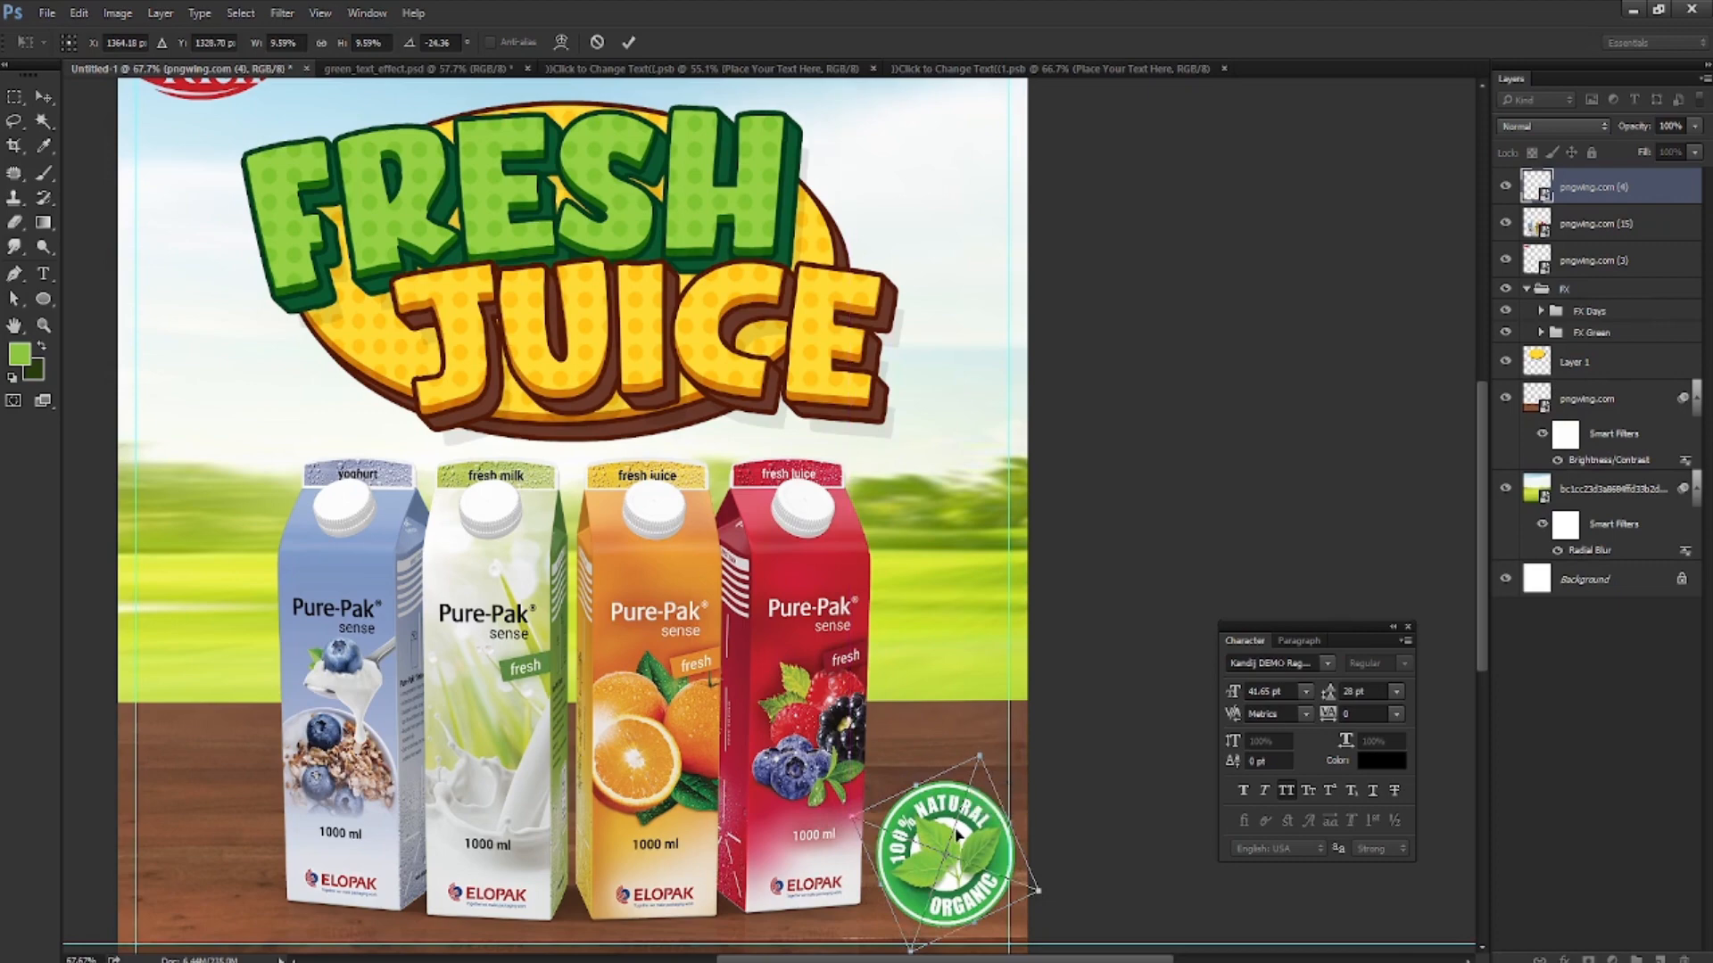
key("Return")
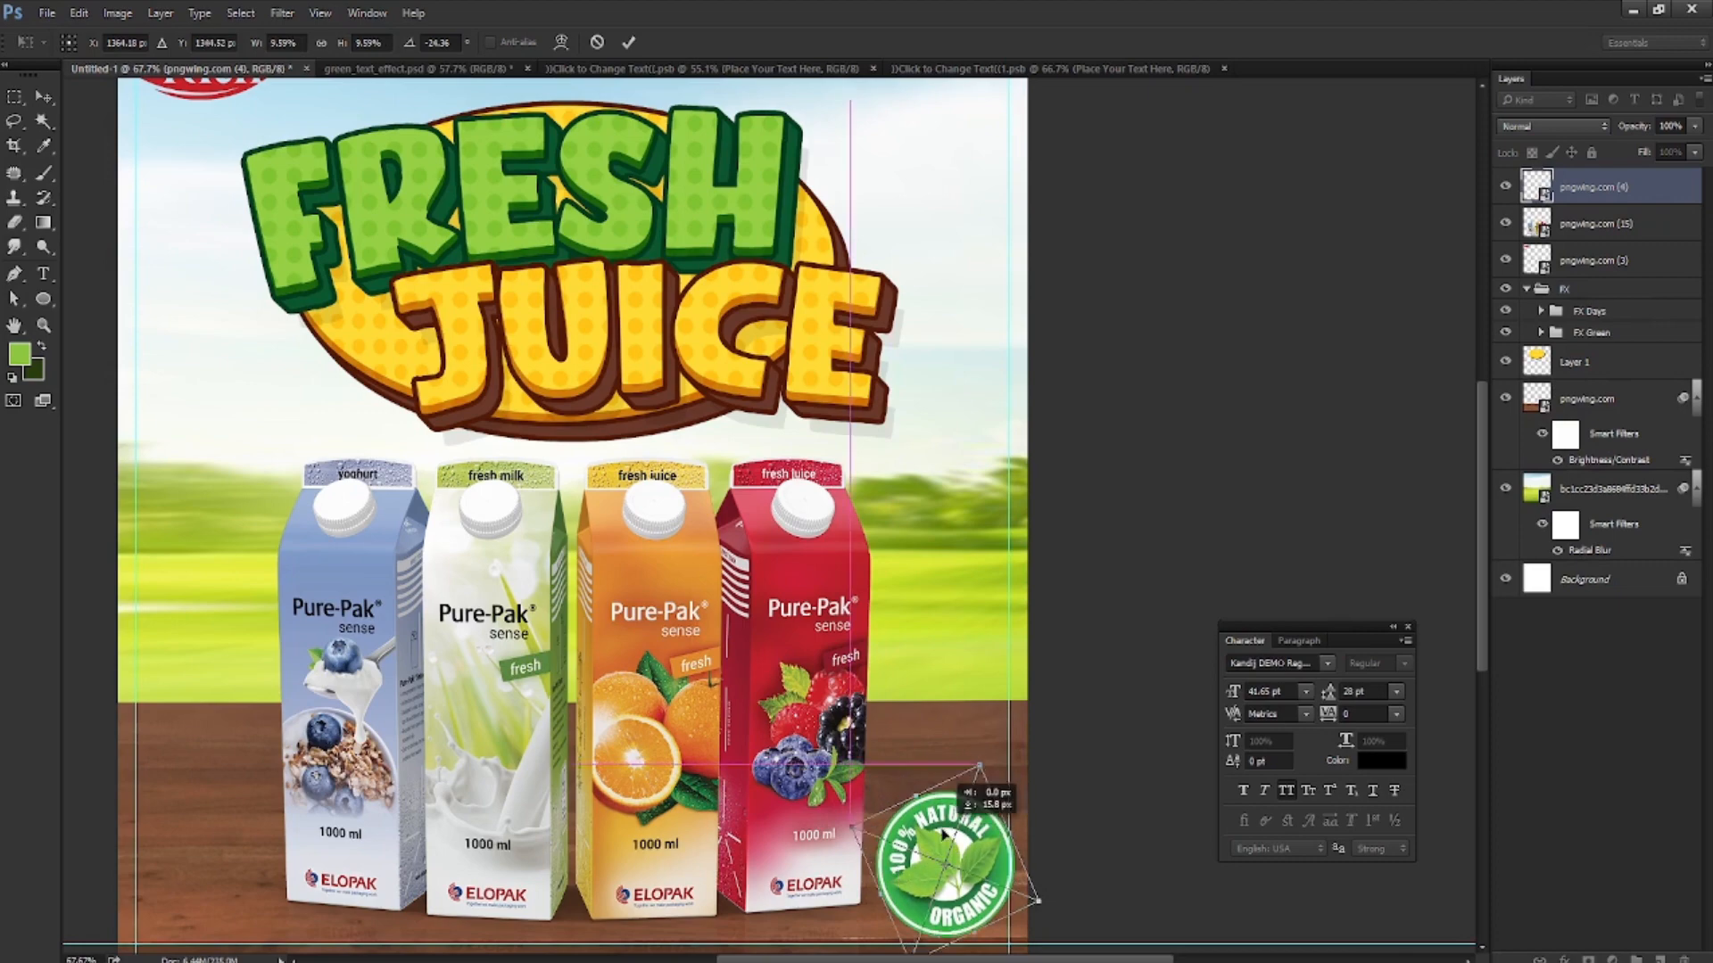
scroll(947, 838, "down", 5)
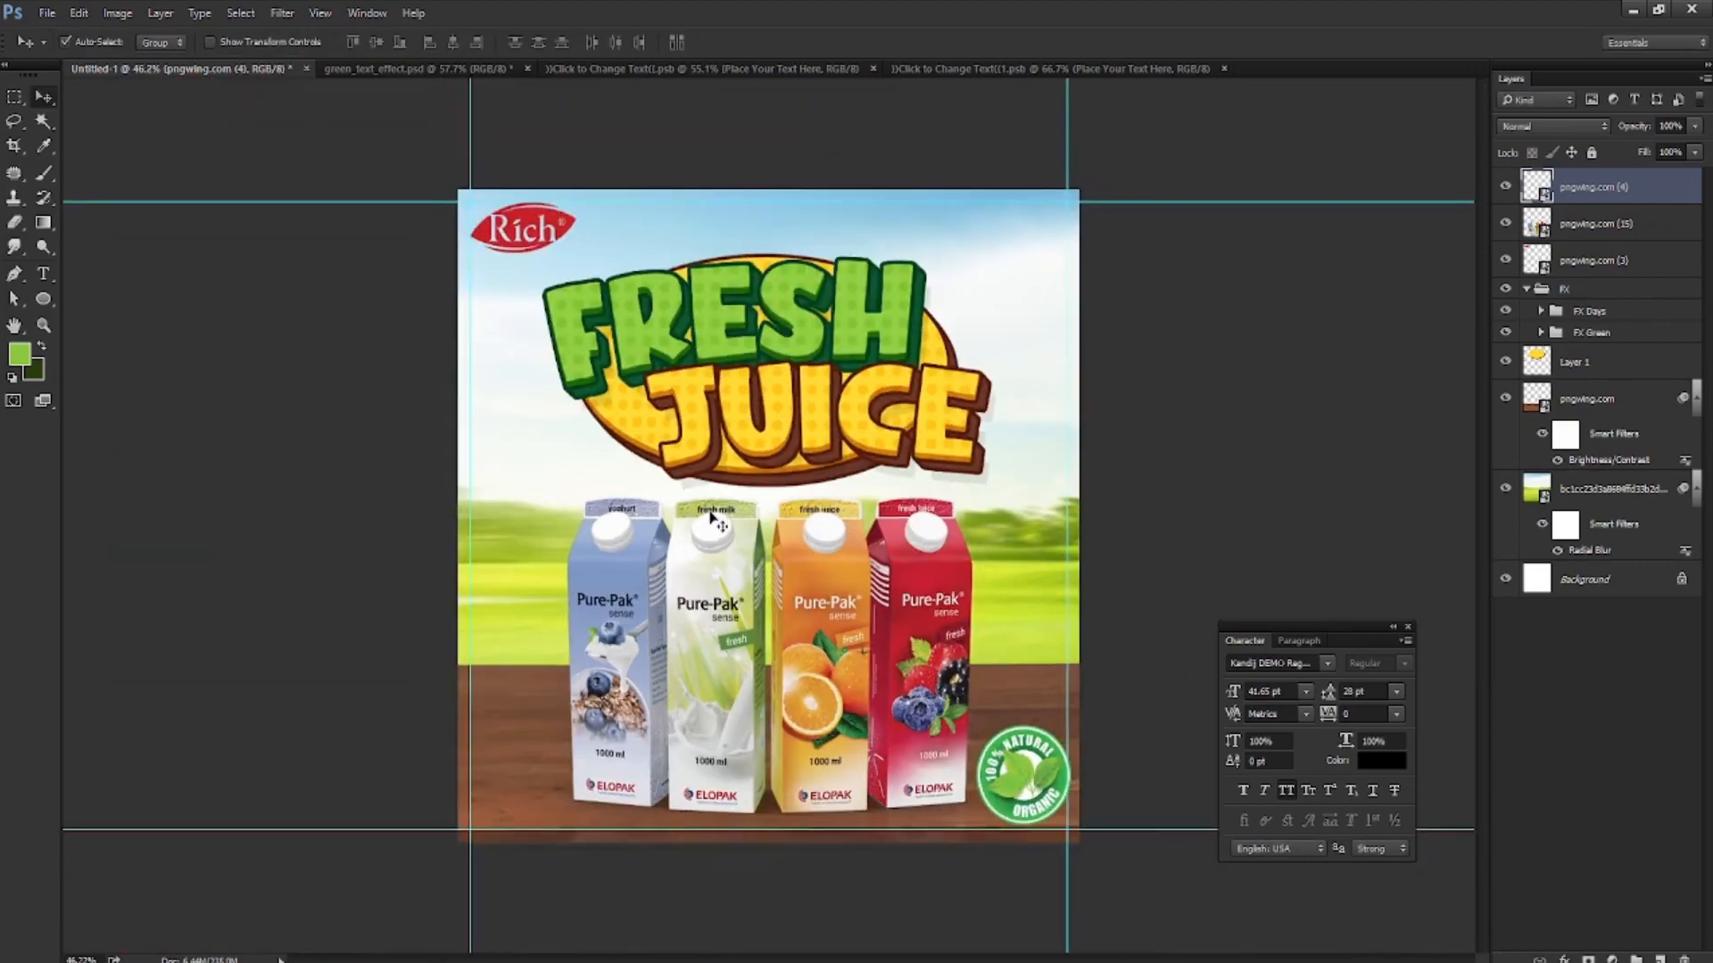
scroll(763, 493, "up", 1)
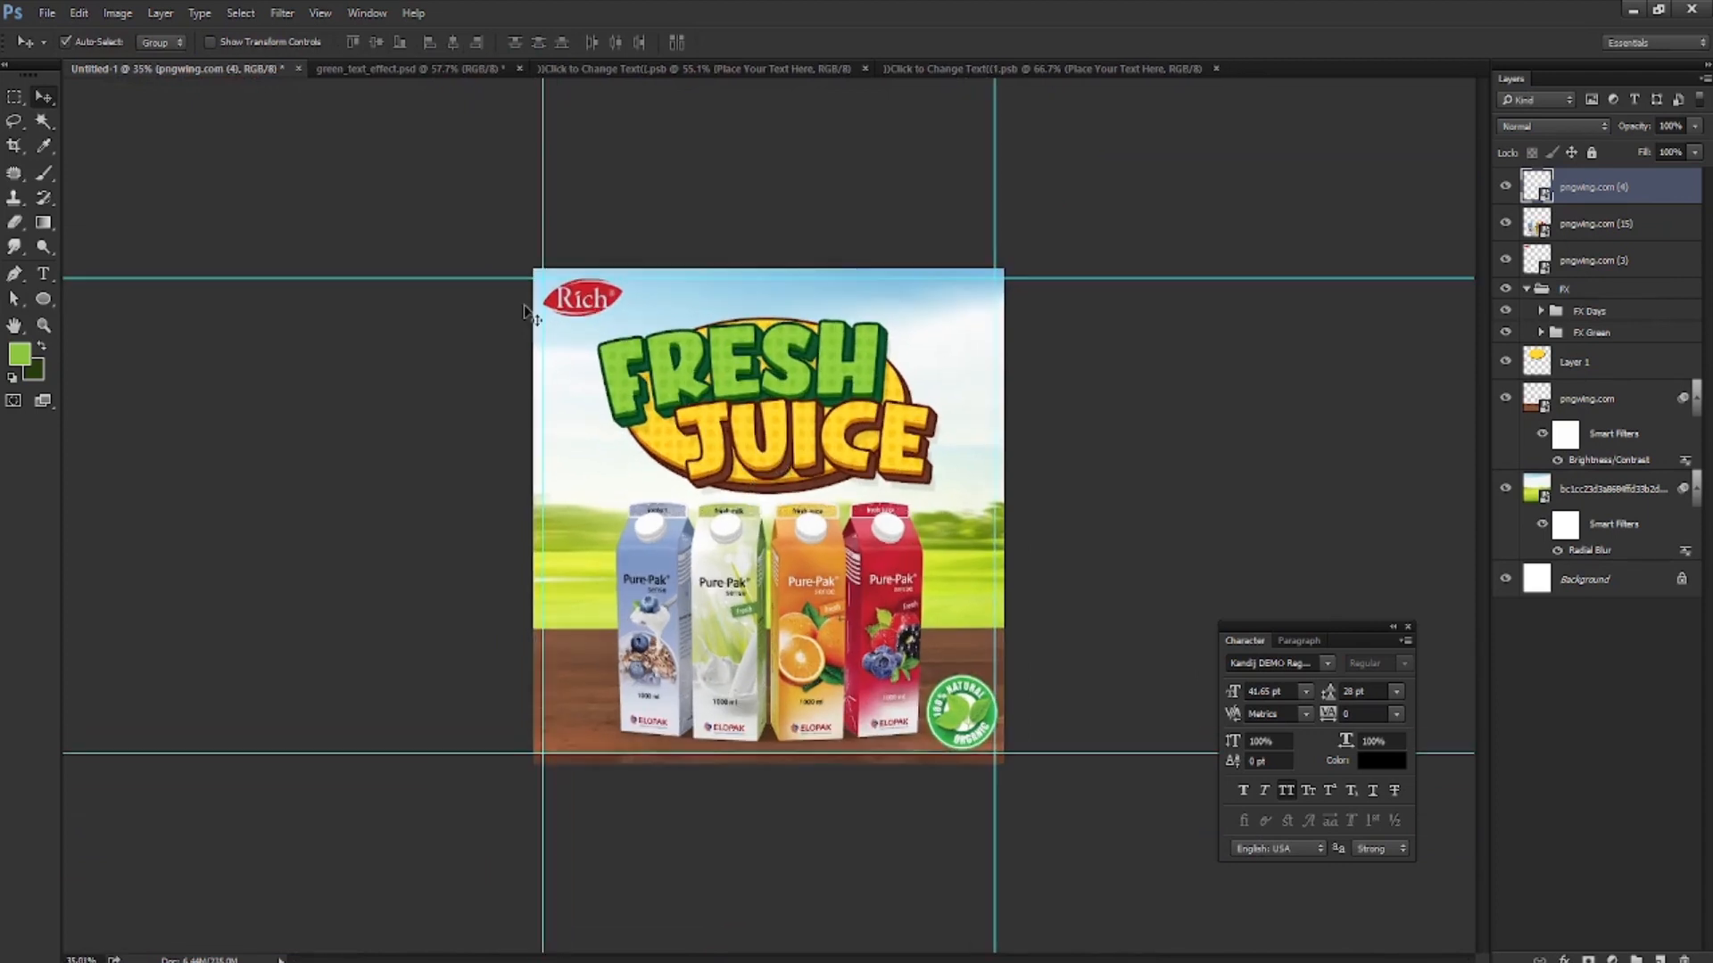